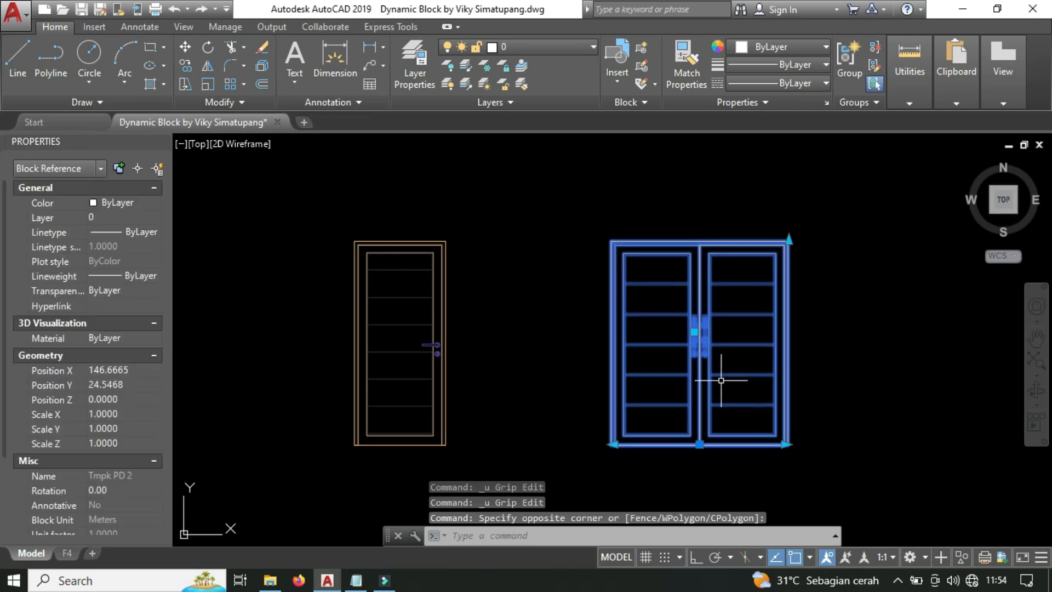
# Try stretching the double door block outward at its right side and then its left side, and undo the changes.
pyautogui.click(784, 444)
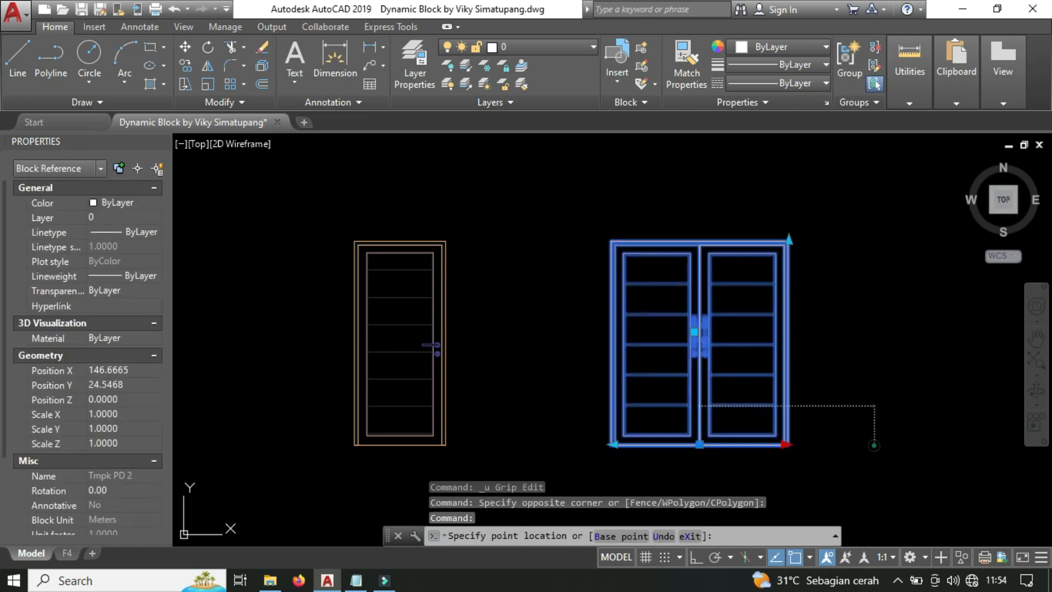
pyautogui.click(875, 444)
pyautogui.click(614, 445)
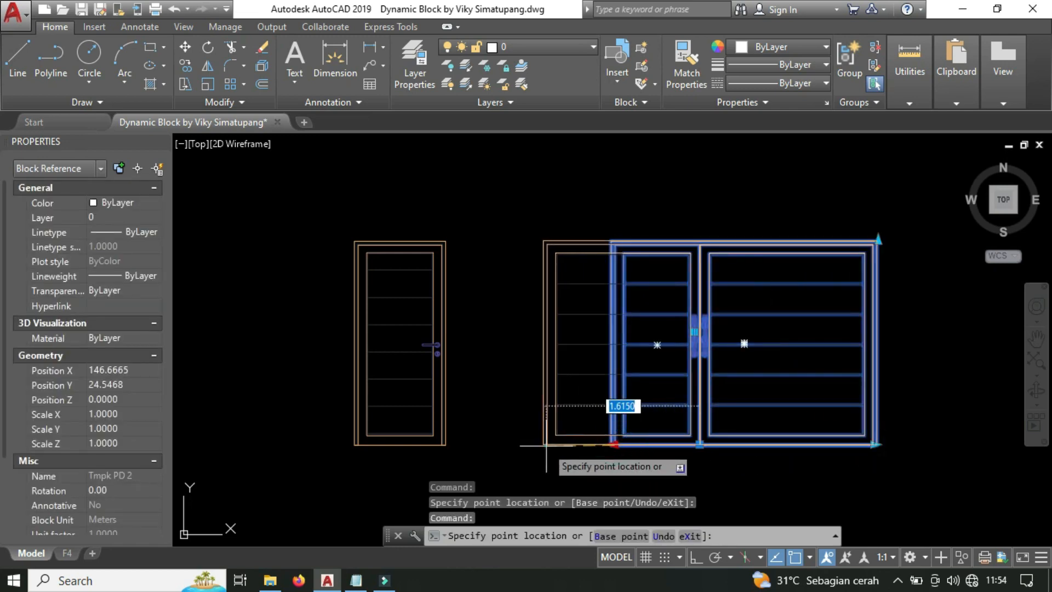
pyautogui.press('Escape')
pyautogui.hotkey('ctrl', 'z')
pyautogui.hotkey('ctrl', 'z')
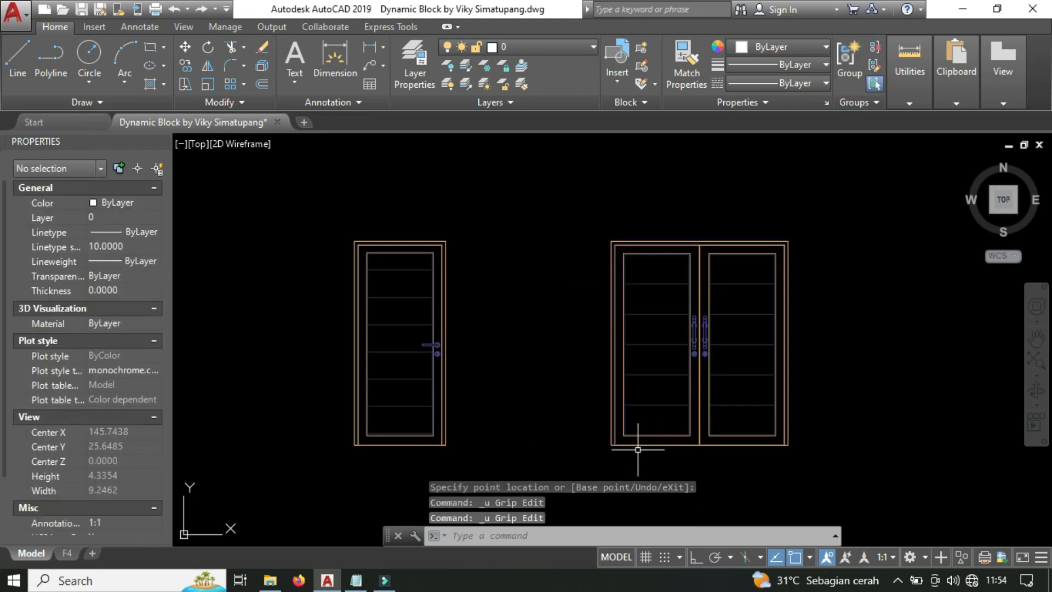
# Stretch only the right leaf of the double door block wider again and undo the stretch.
pyautogui.click(718, 451)
pyautogui.click(647, 418)
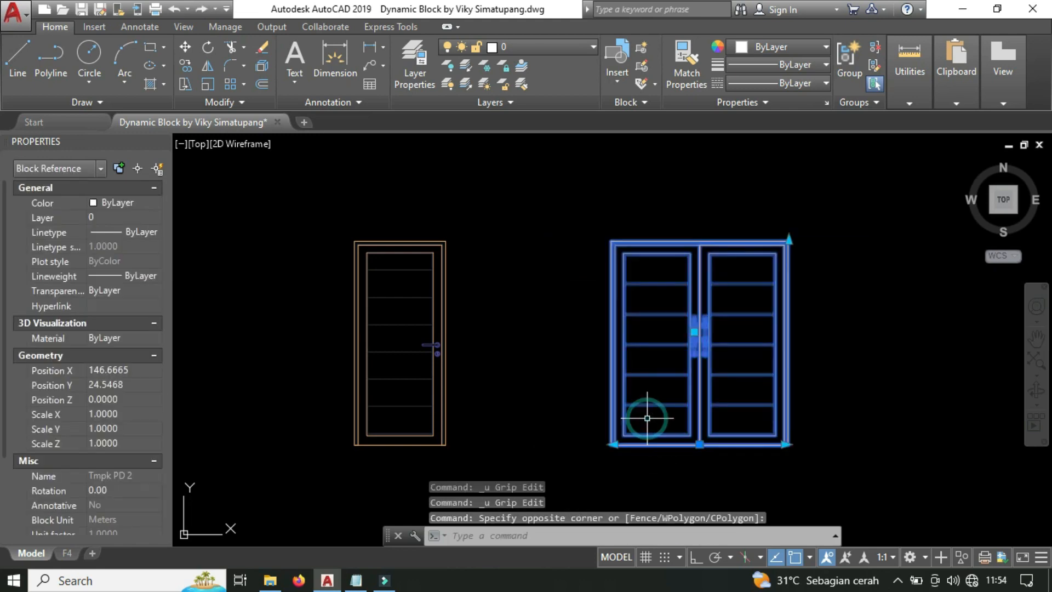
pyautogui.click(785, 444)
pyautogui.click(912, 441)
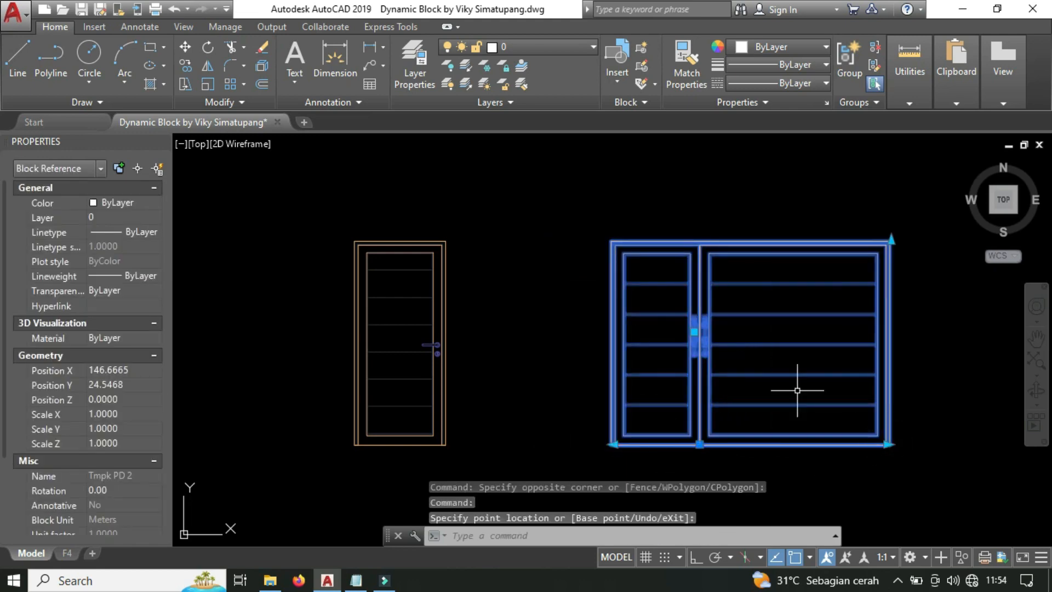
pyautogui.moveTo(713, 350)
pyautogui.mouseDown(button='middle')
pyautogui.moveTo(645, 350)
pyautogui.moveTo(683, 333)
pyautogui.mouseUp(button='middle')
pyautogui.press('Escape')
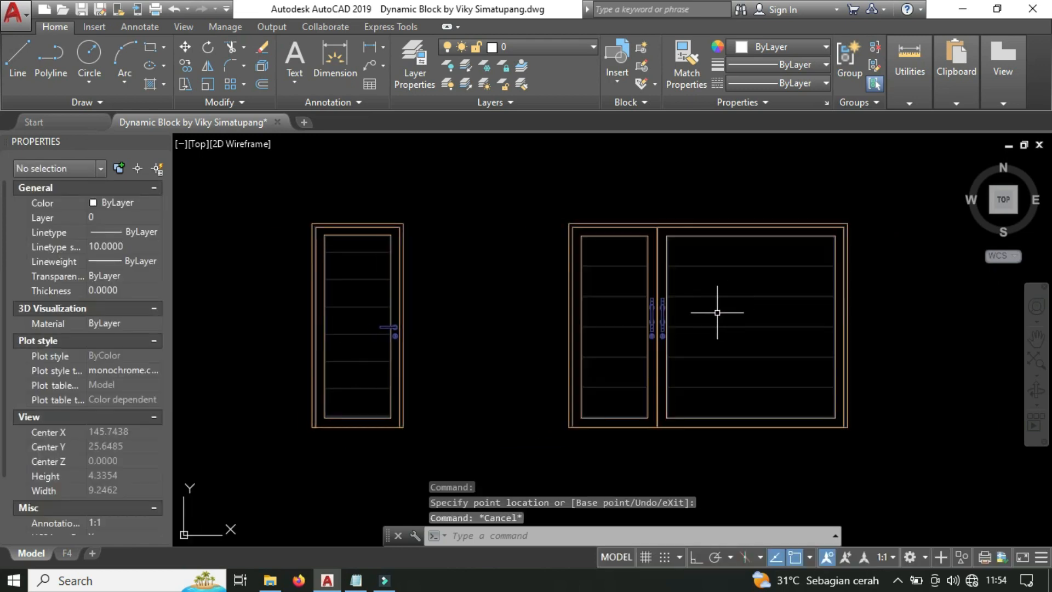
pyautogui.hotkey('ctrl', 'z')
pyautogui.hotkey('ctrl', 'z')
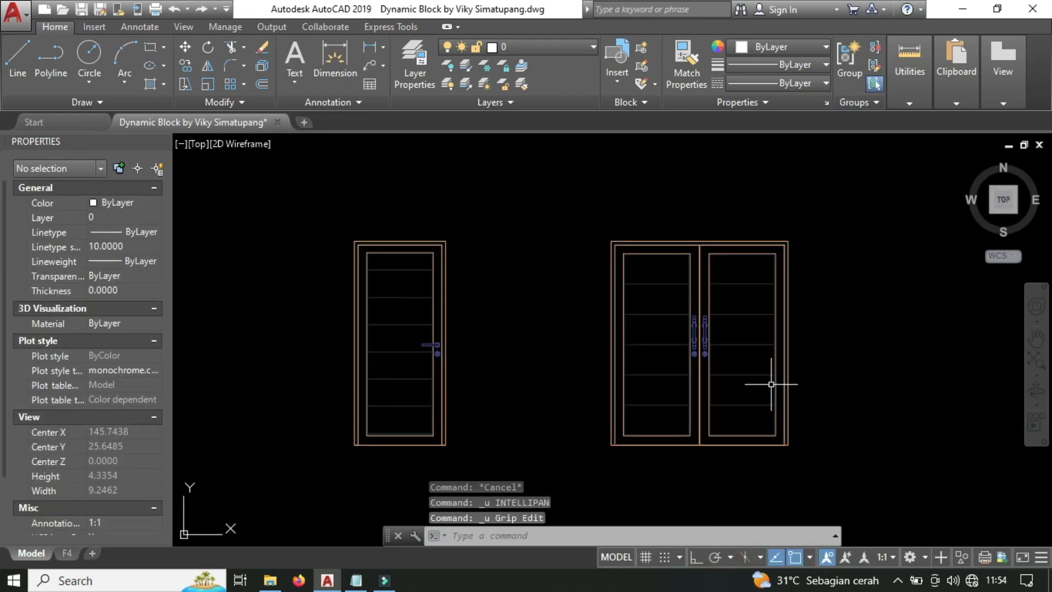
# Move the double door block's handles up and back down along the leaves, and undo the moves.
pyautogui.click(699, 335)
pyautogui.scroll(4, 697, 336)
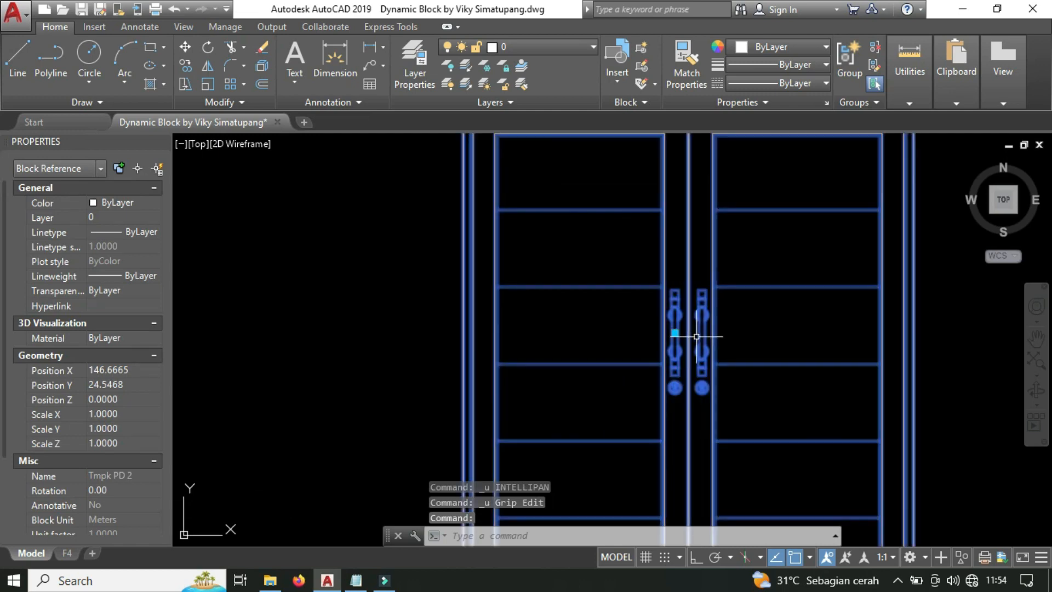
pyautogui.click(675, 332)
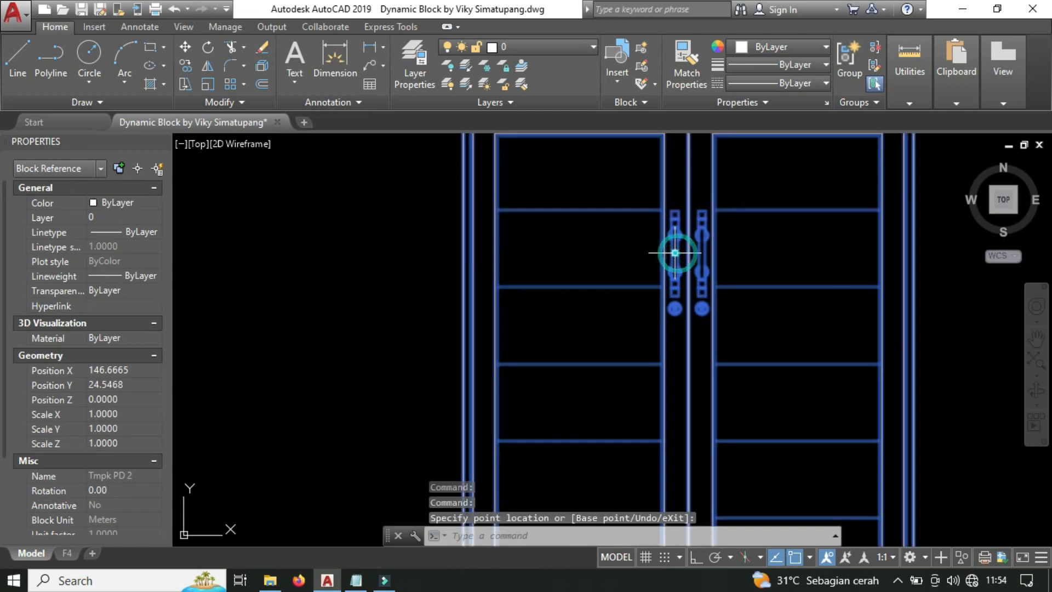
pyautogui.press('Escape')
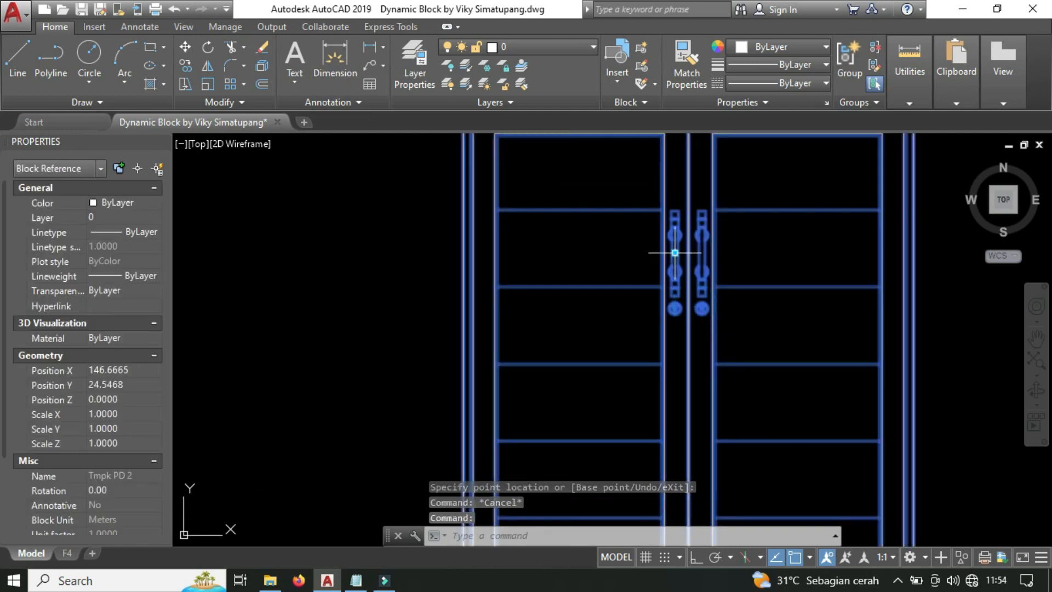
pyautogui.click(675, 253)
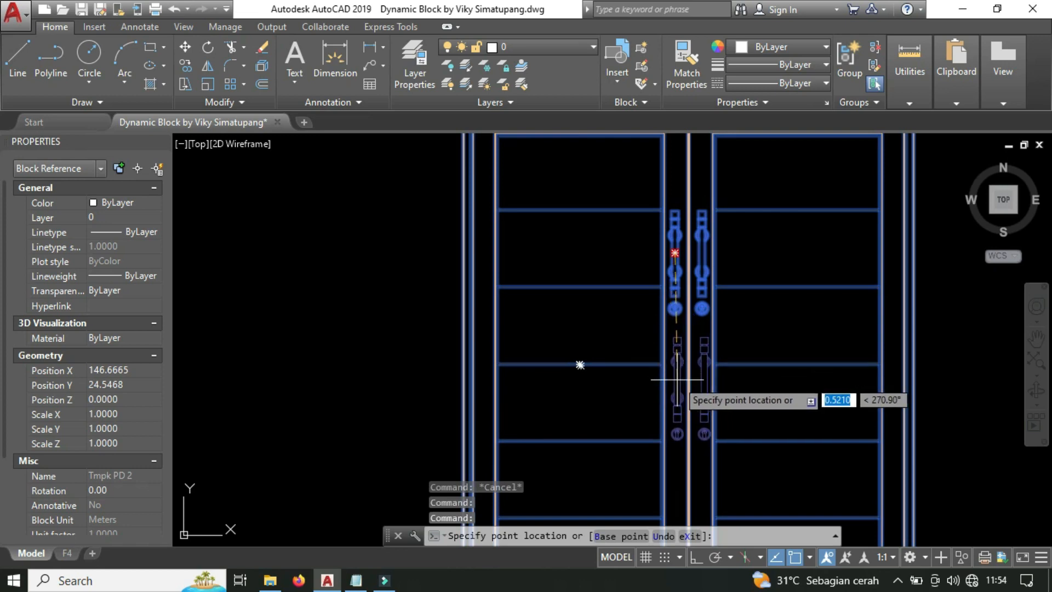
pyautogui.press('F8')
pyautogui.press('Escape')
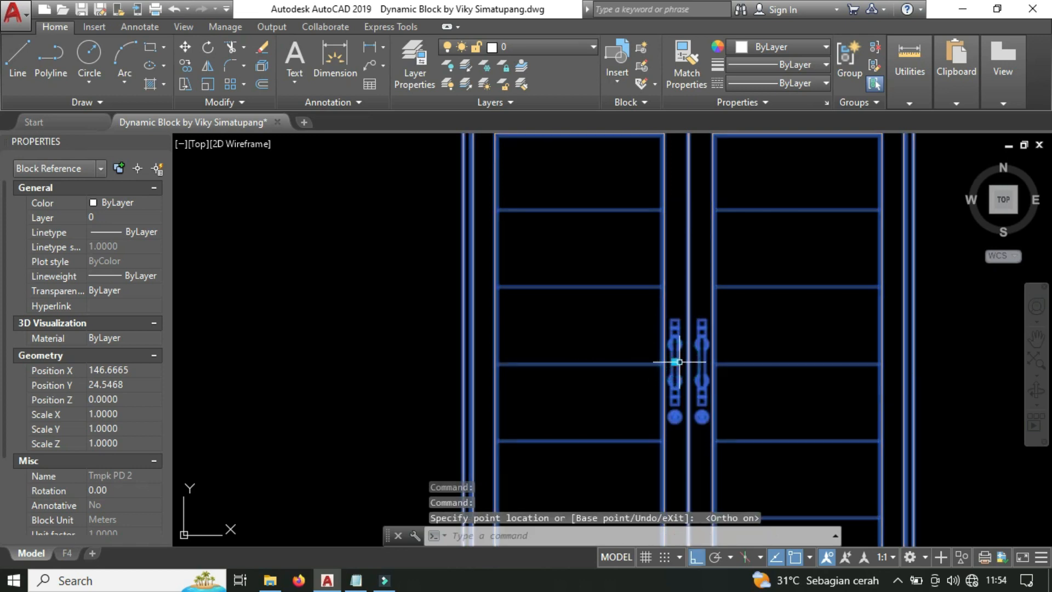
pyautogui.scroll(-5, 678, 362)
pyautogui.hotkey('ctrl', 'z')
pyautogui.hotkey('ctrl', 'z')
pyautogui.hotkey('ctrl', 'z')
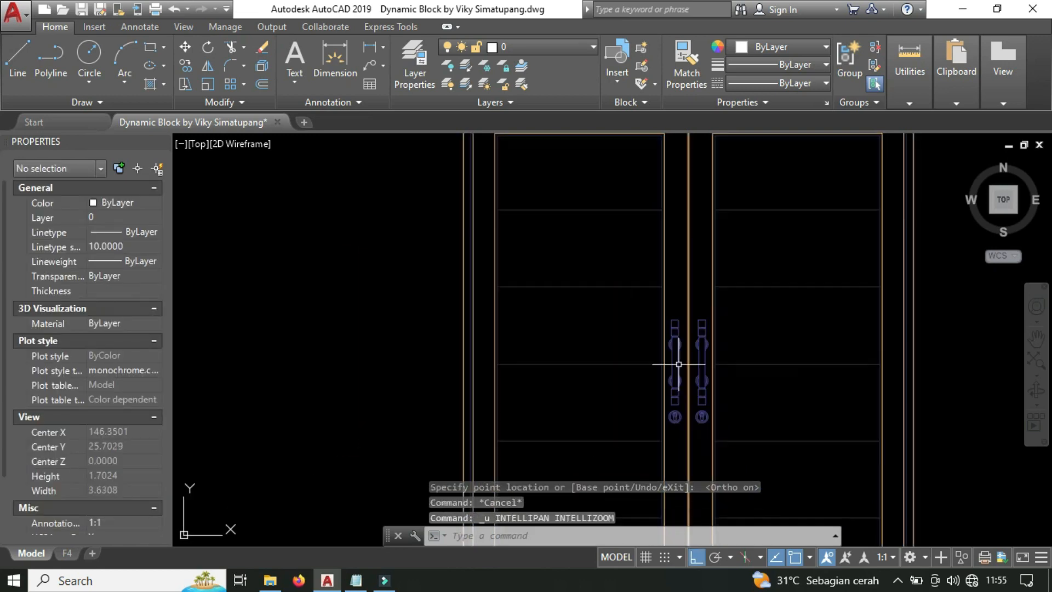
# Burst both the single and the double door blocks into separate objects.
pyautogui.scroll(10, 563, 396)
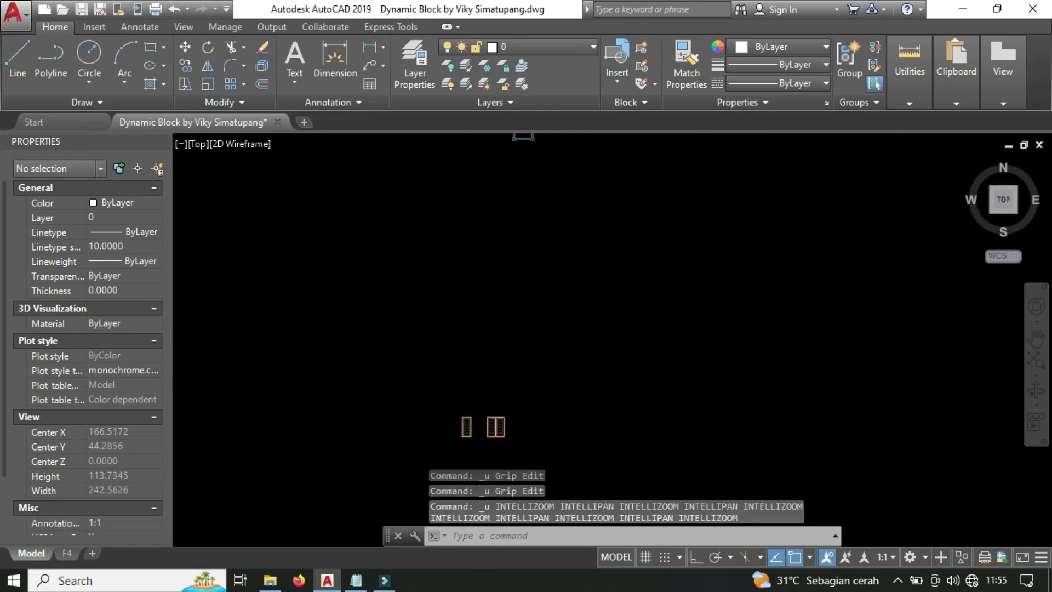
pyautogui.moveTo(555, 373); pyautogui.dragTo(591, 343, button='middle')
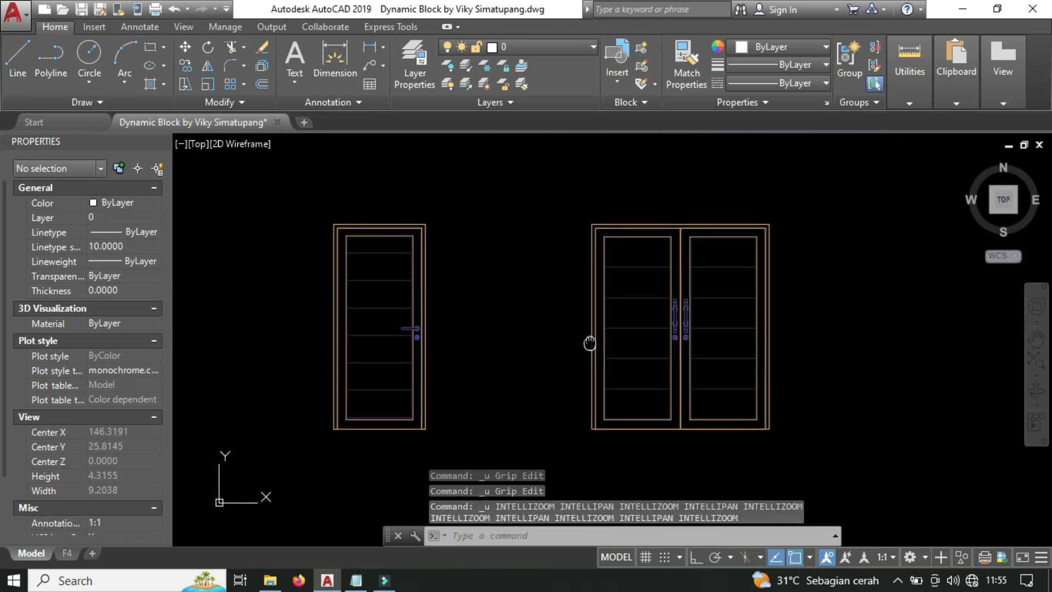
pyautogui.click(862, 418)
pyautogui.click(428, 326)
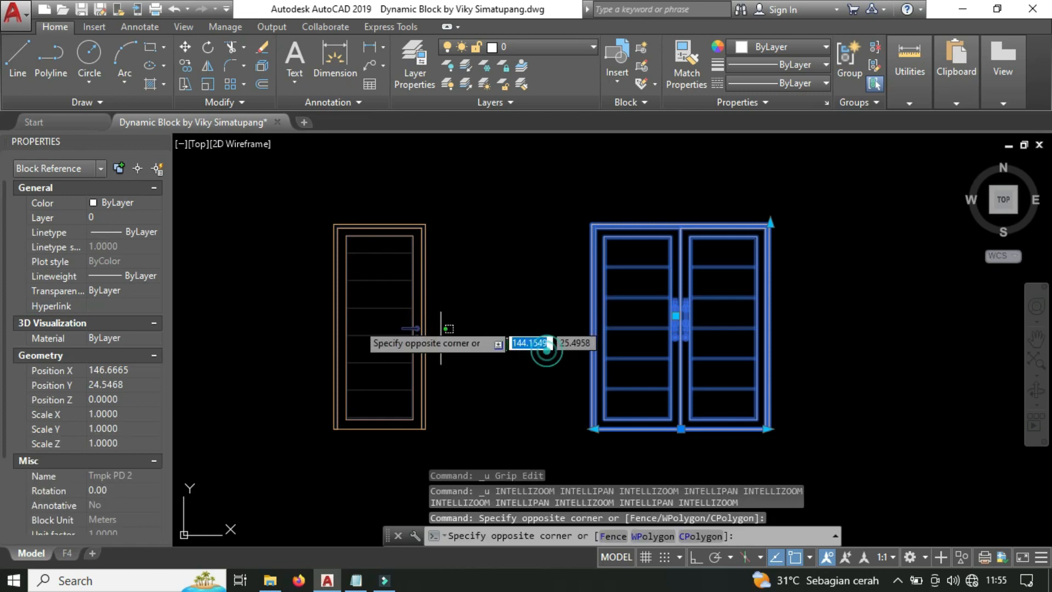
pyautogui.click(347, 313)
pyautogui.write('bu')
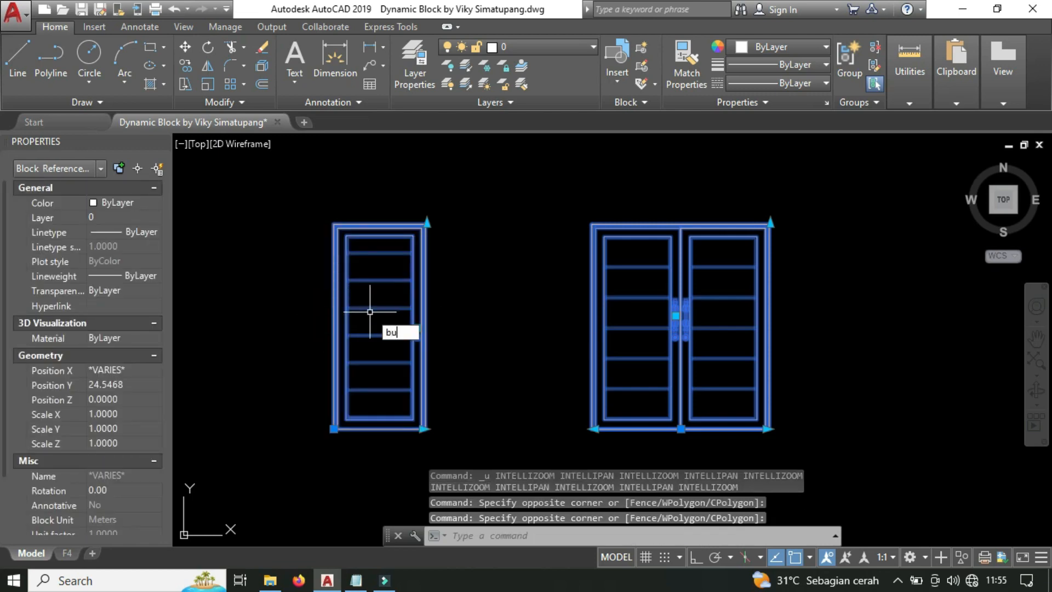
pyautogui.write('rst')
pyautogui.press('Return')
# Define the single door as a block named Tampak Pintu Single, based at its lower-left corner, and open it in the block editor.
pyautogui.moveTo(426, 320)
pyautogui.mouseDown(button='middle')
pyautogui.moveTo(527, 314)
pyautogui.moveTo(546, 329)
pyautogui.mouseUp(button='middle')
pyautogui.click(583, 465)
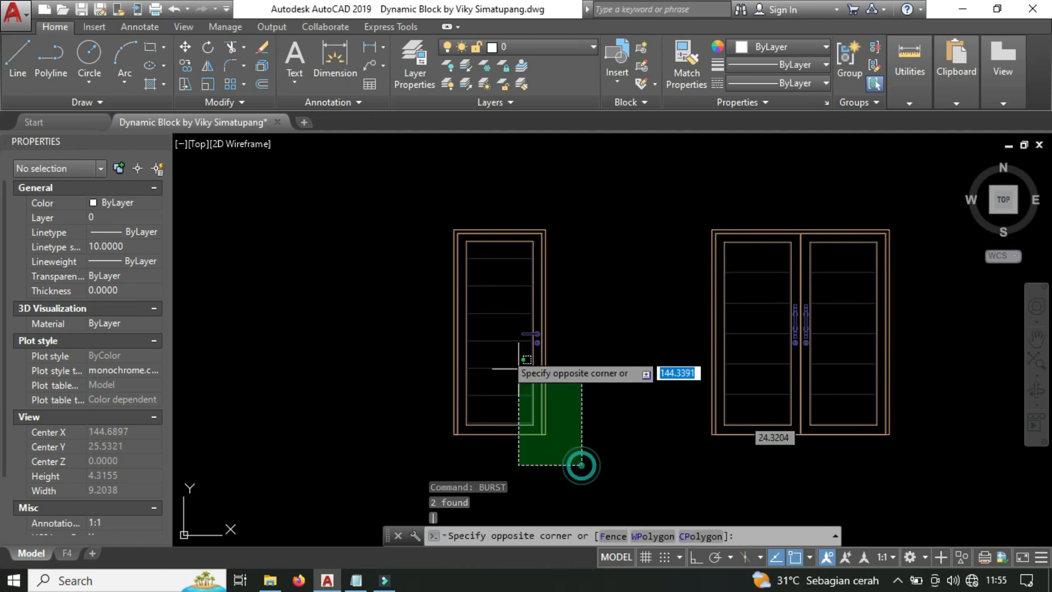
pyautogui.click(423, 214)
pyautogui.write('b')
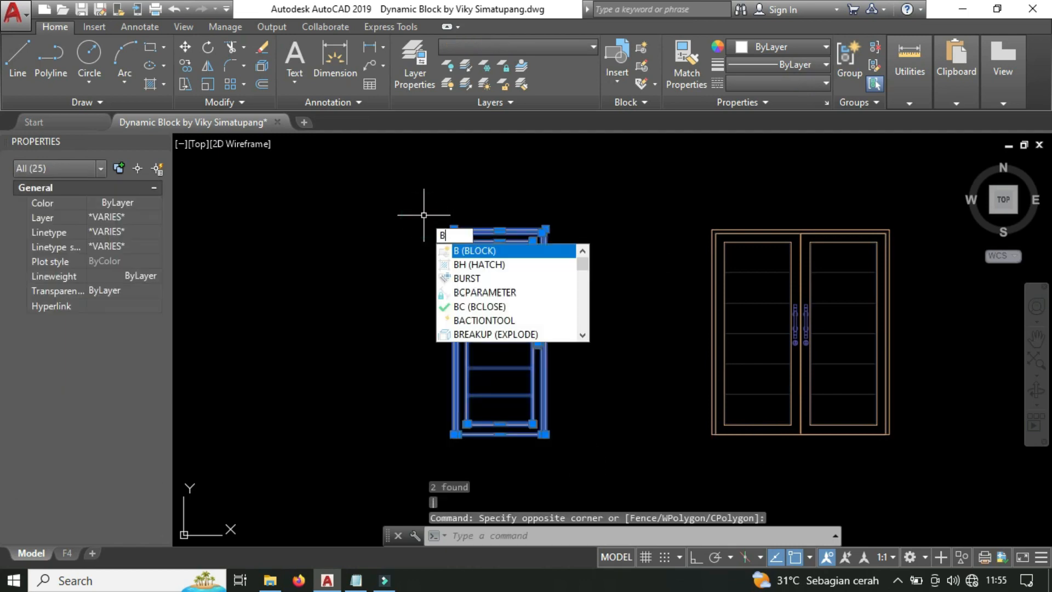
pyautogui.press('Return')
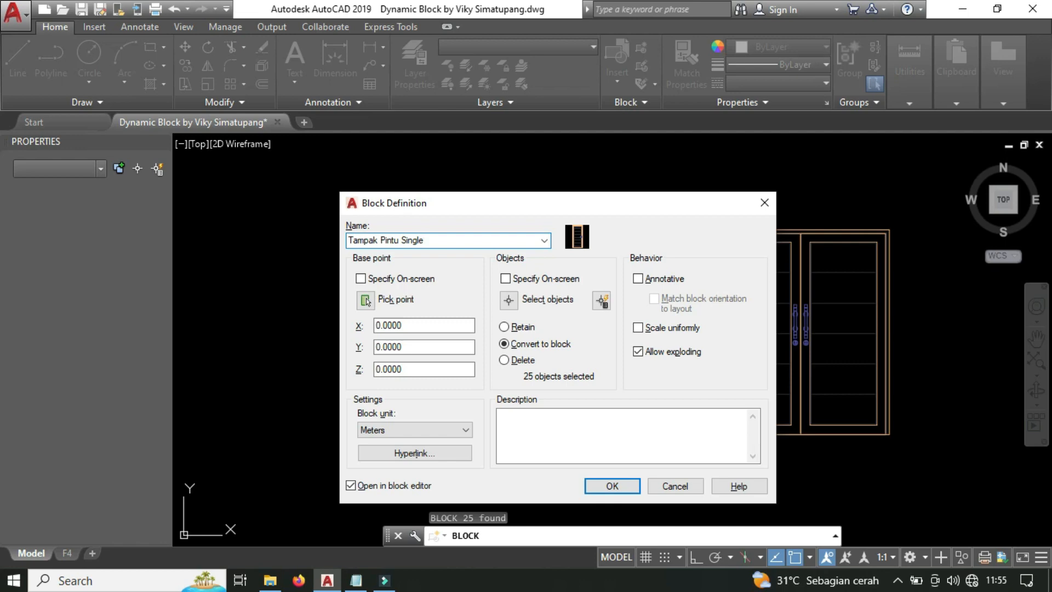
pyautogui.click(365, 300)
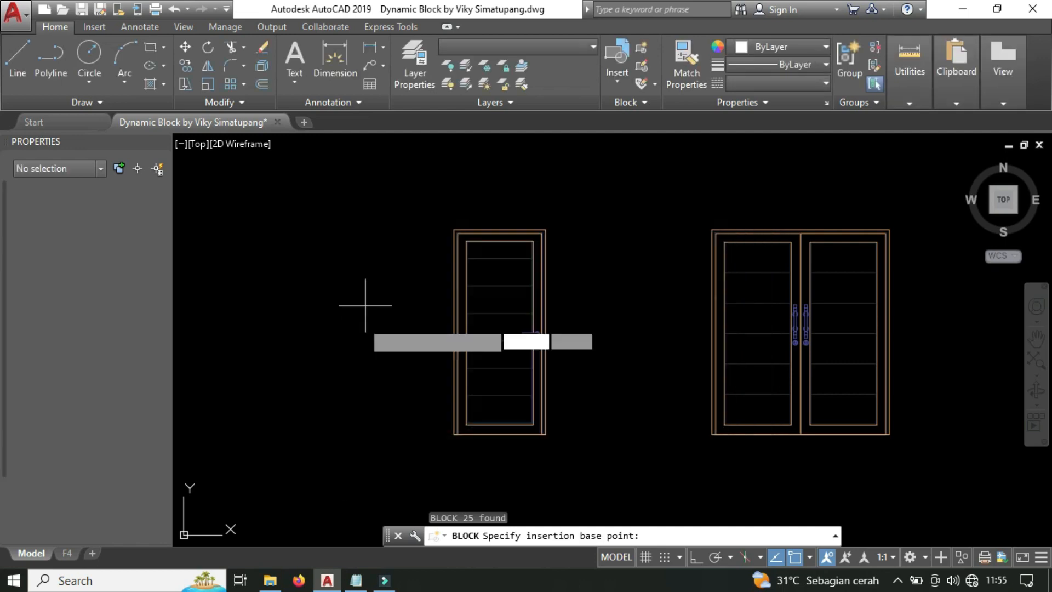
pyautogui.scroll(3, 542, 430)
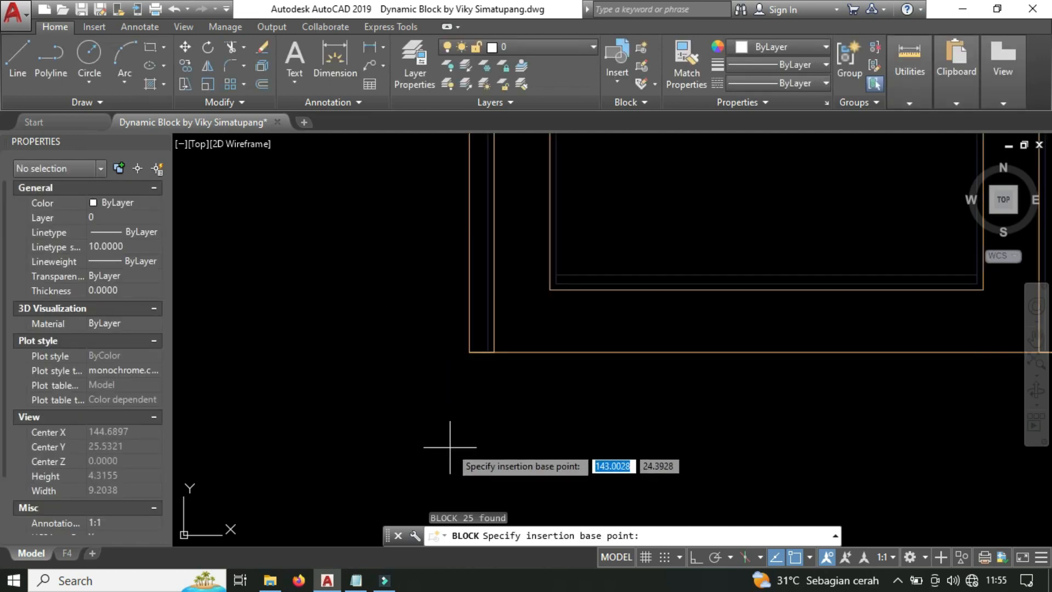
pyautogui.click(469, 352)
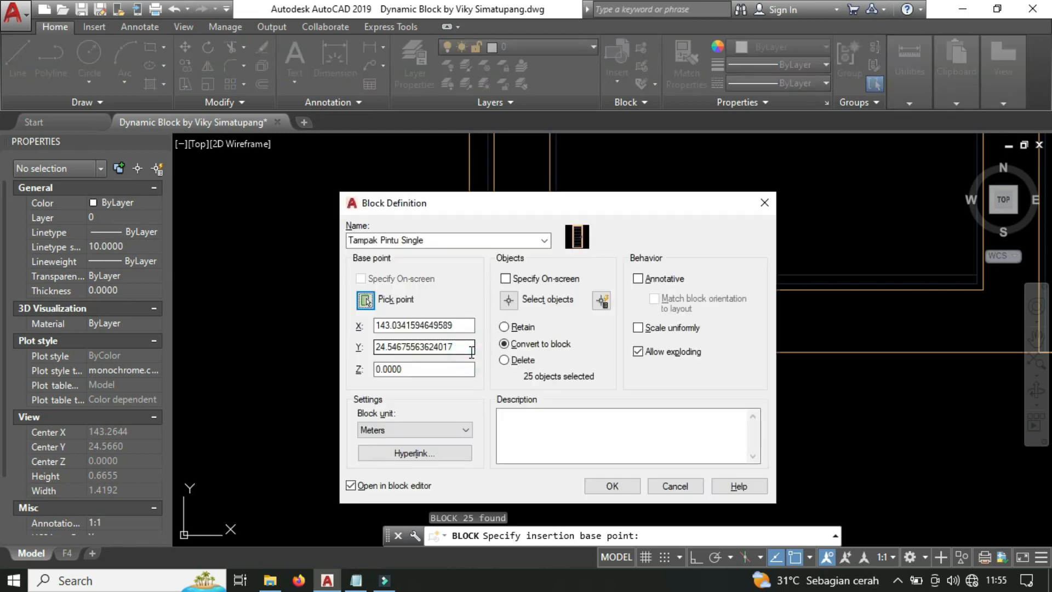
pyautogui.click(613, 487)
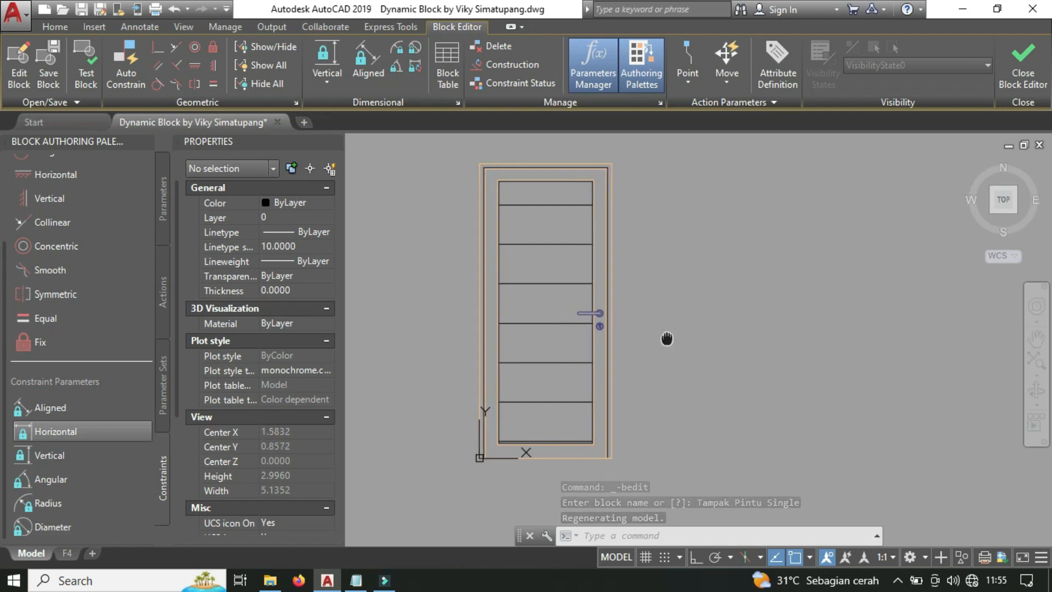
# Add a 0.9 m horizontal linear parameter along the door's bottom between the side frames' inner black lines, with its label below.
pyautogui.moveTo(669, 345)
pyautogui.mouseDown(button='middle')
pyautogui.moveTo(677, 315)
pyautogui.moveTo(766, 369)
pyautogui.mouseUp(button='middle')
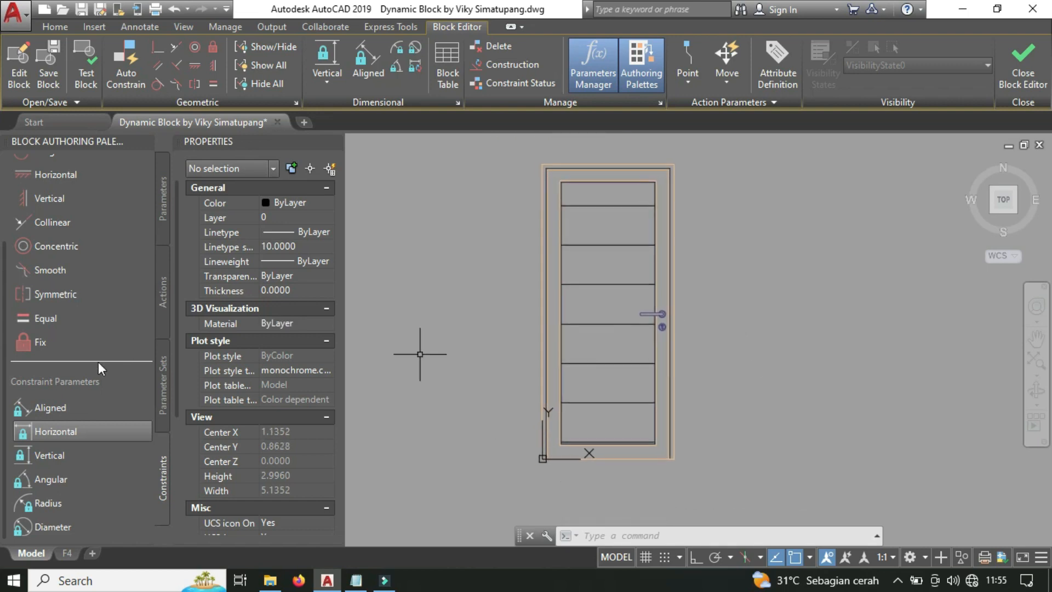
pyautogui.scroll(3, 110, 367)
pyautogui.click(163, 201)
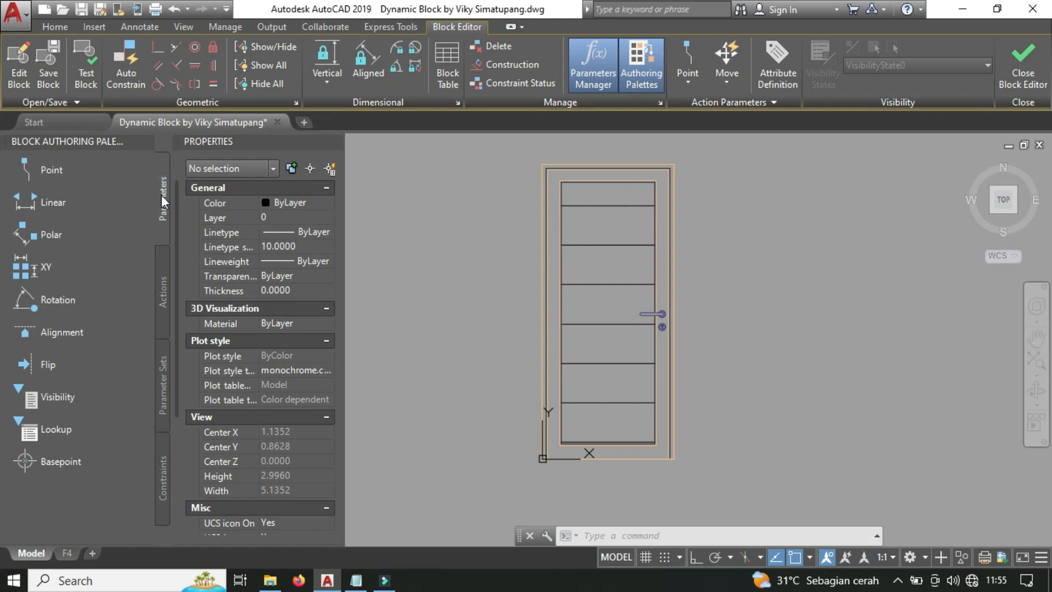
pyautogui.click(82, 204)
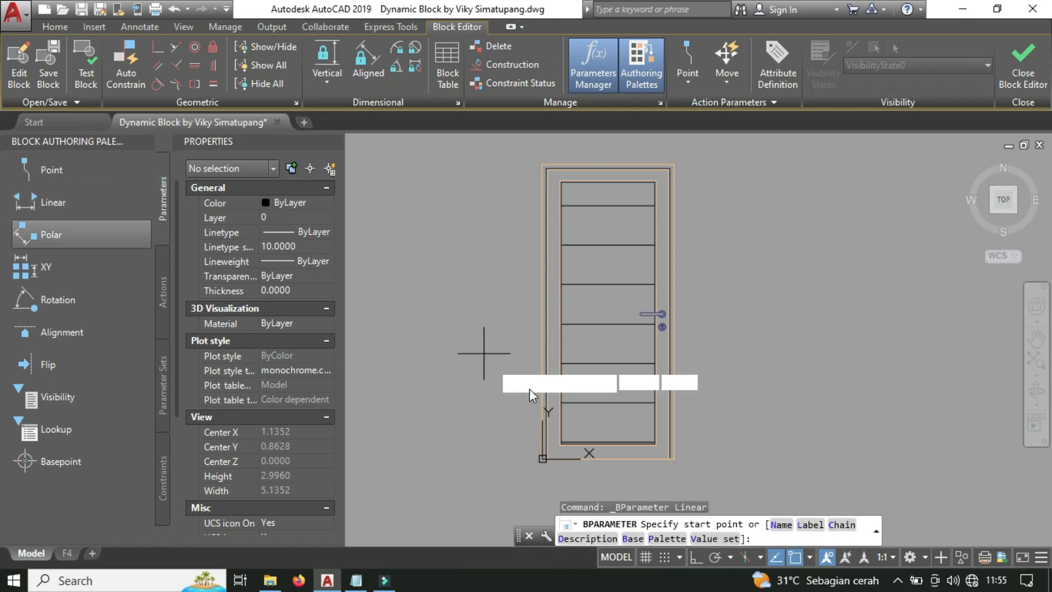
pyautogui.scroll(6, 576, 453)
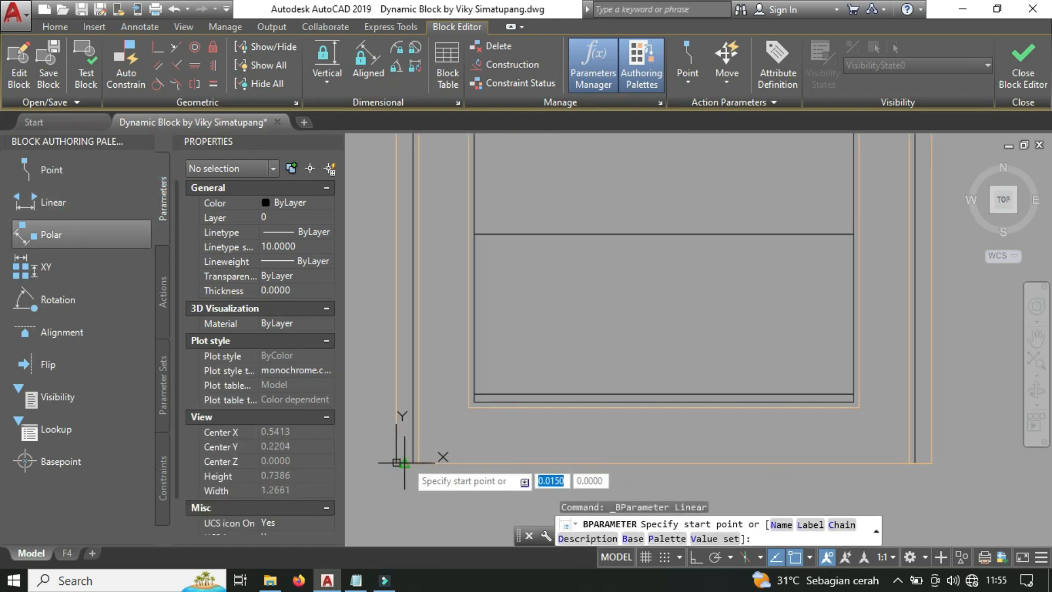
pyautogui.click(413, 463)
pyautogui.moveTo(413, 463); pyautogui.dragTo(420, 385, button='middle')
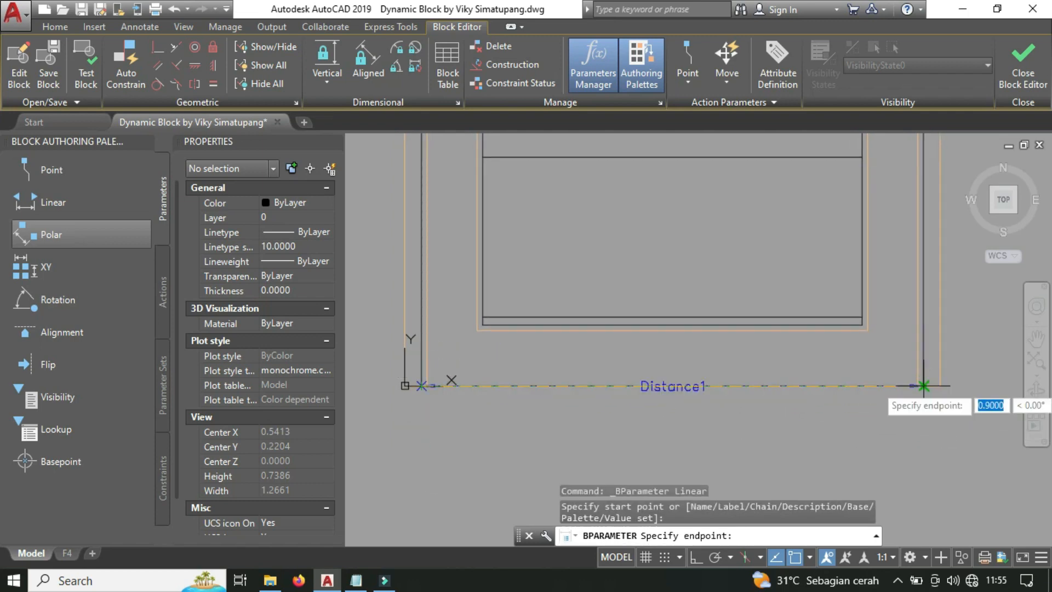
pyautogui.click(923, 386)
pyautogui.moveTo(916, 390); pyautogui.dragTo(870, 346, button='middle')
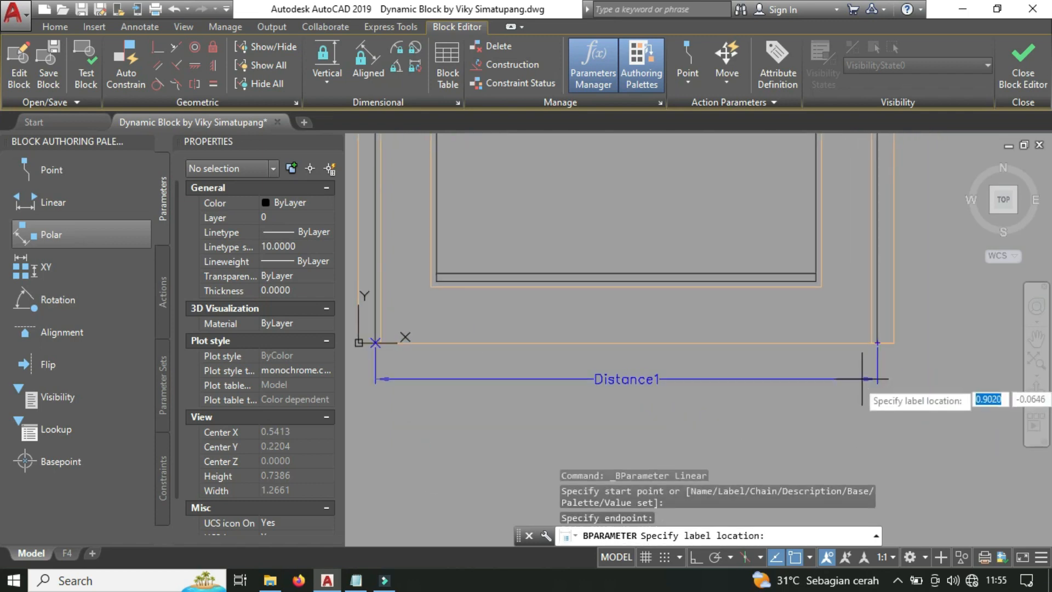
pyautogui.click(888, 420)
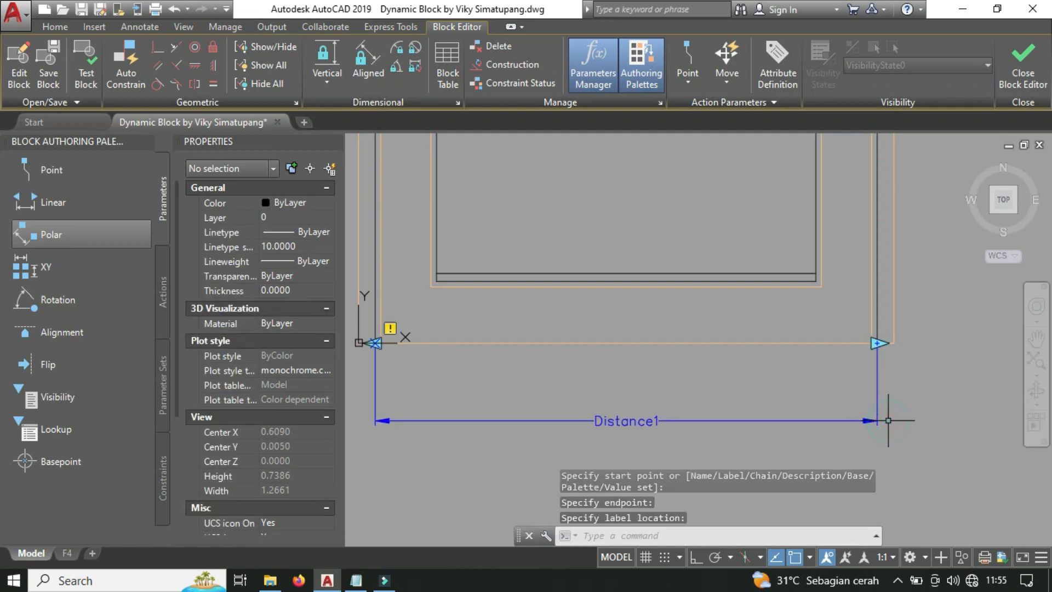
# Add a 2.14 m vertical linear parameter from the outer frame's lower-right corner to its upper-right corner, with its label outside the door.
pyautogui.scroll(-4, 888, 419)
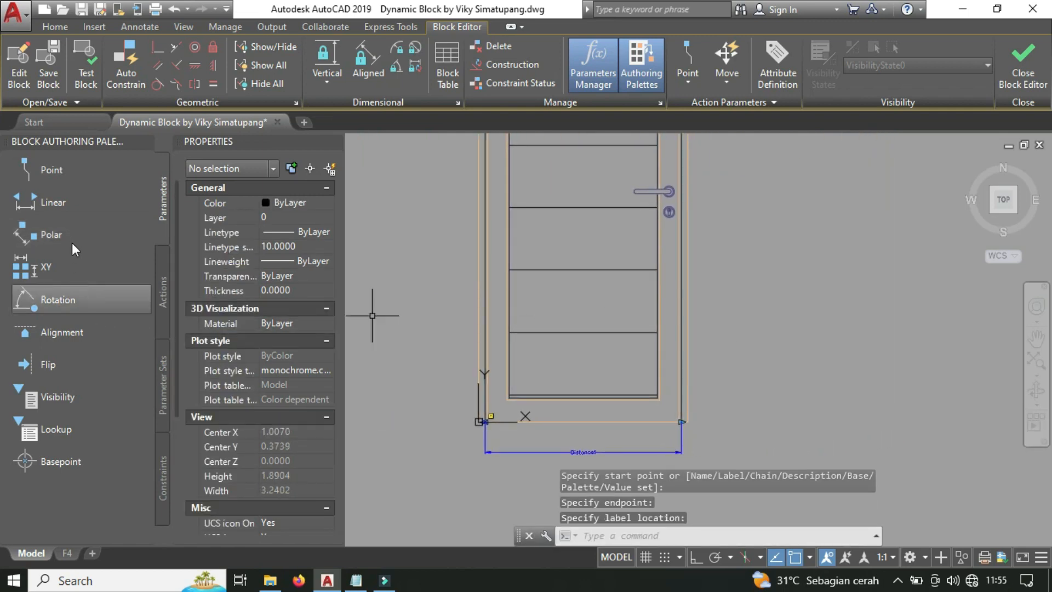
pyautogui.click(75, 204)
pyautogui.scroll(3, 680, 419)
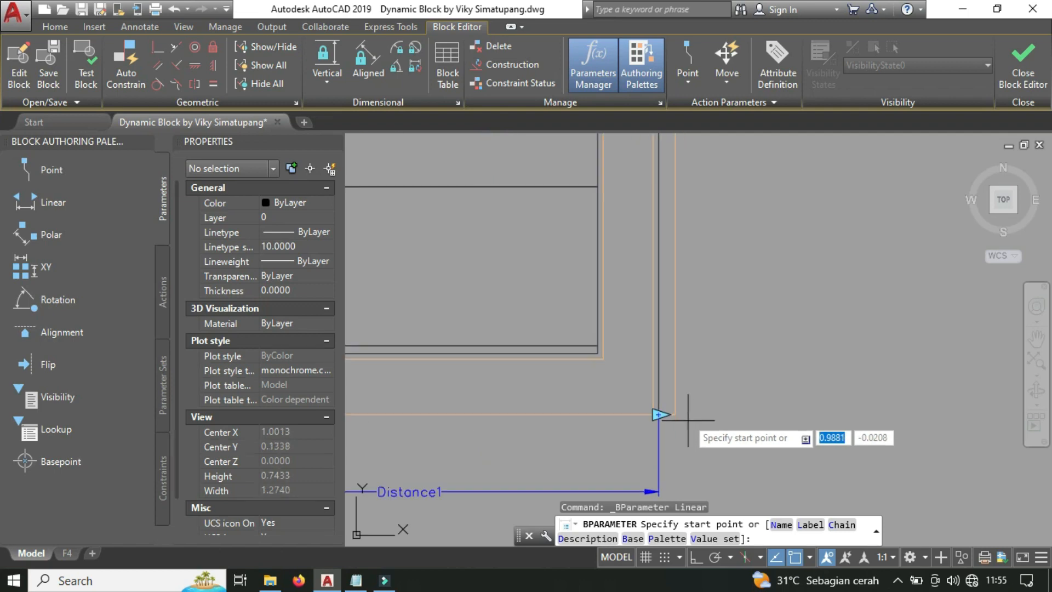
pyautogui.click(657, 414)
pyautogui.scroll(-3, 668, 416)
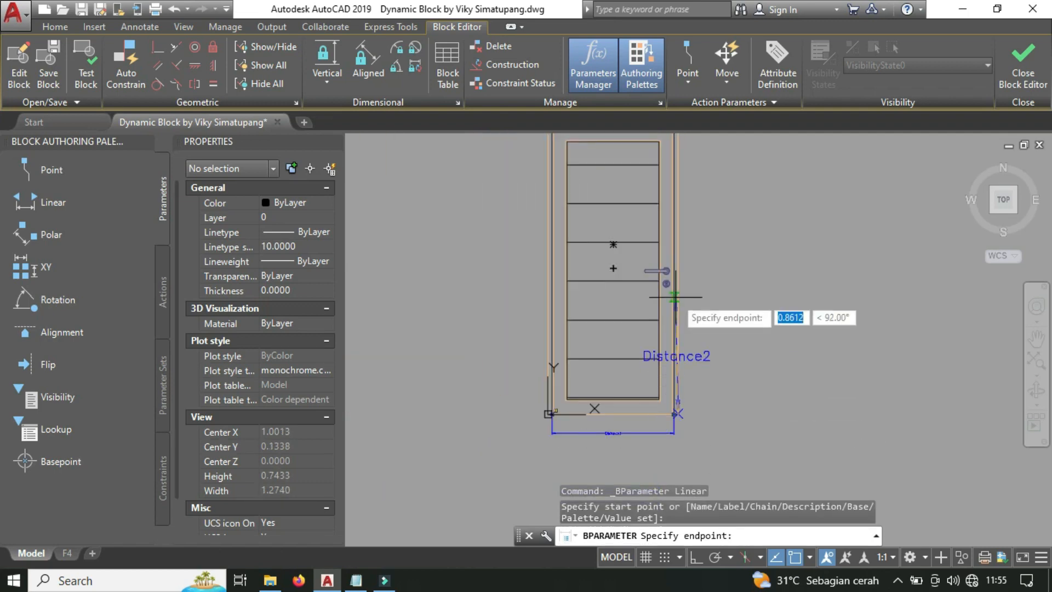
pyautogui.scroll(4, 599, 437)
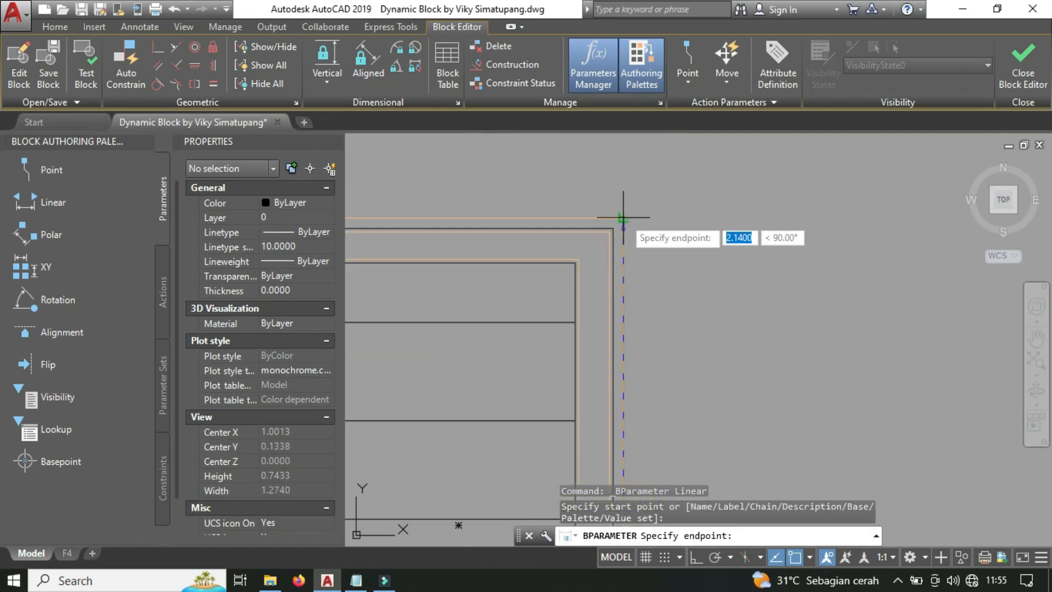
pyautogui.click(622, 219)
pyautogui.scroll(-2, 624, 218)
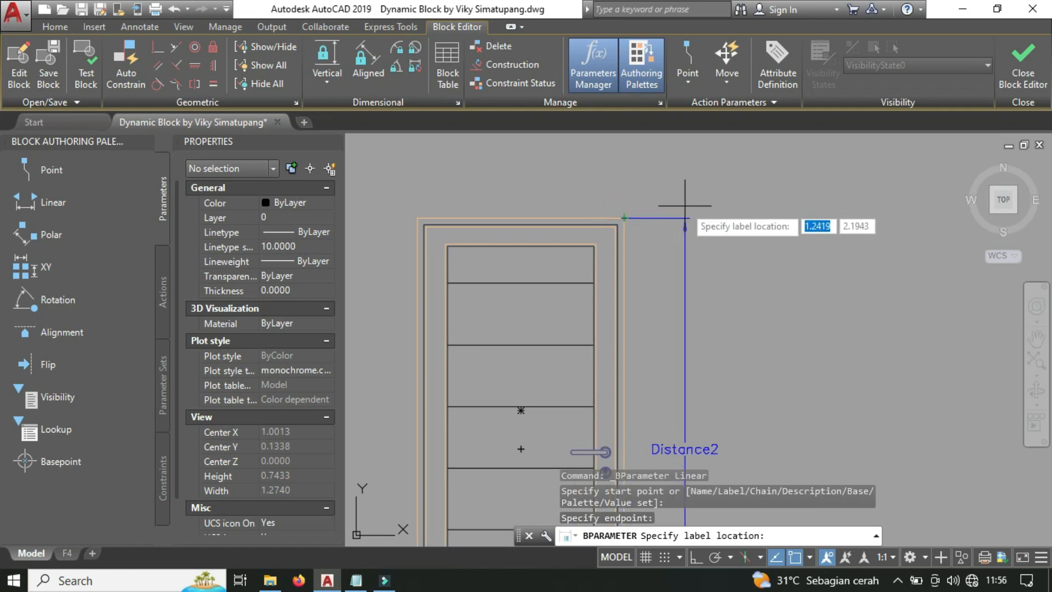
pyautogui.click(682, 223)
# Add a point parameter at the centre of the door handle's round rosette, with its label placed horizontally along the lever using Ortho.
pyautogui.moveTo(683, 208); pyautogui.dragTo(670, 120, button='middle')
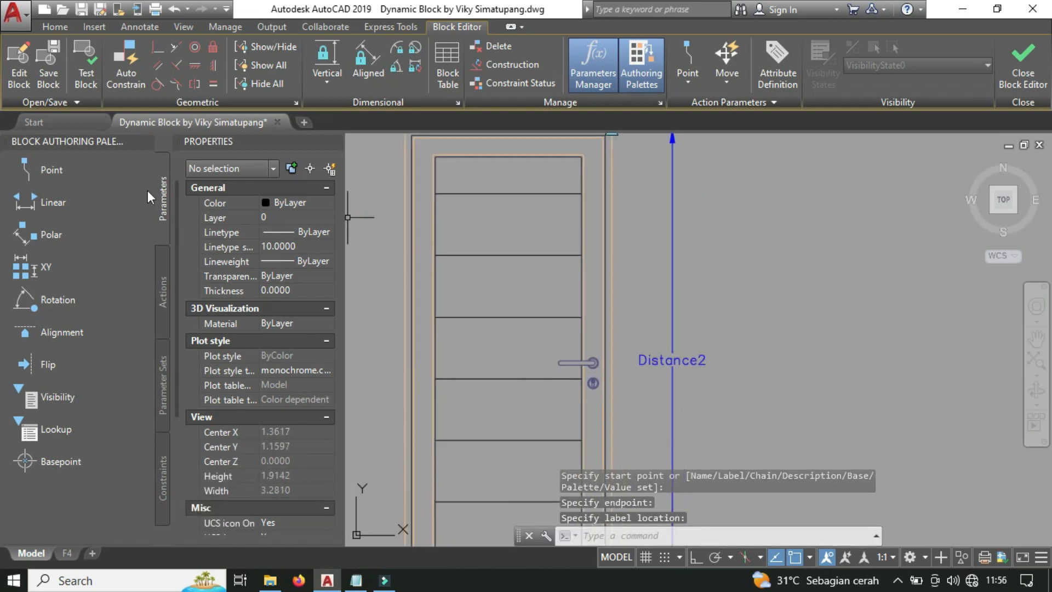
pyautogui.click(78, 171)
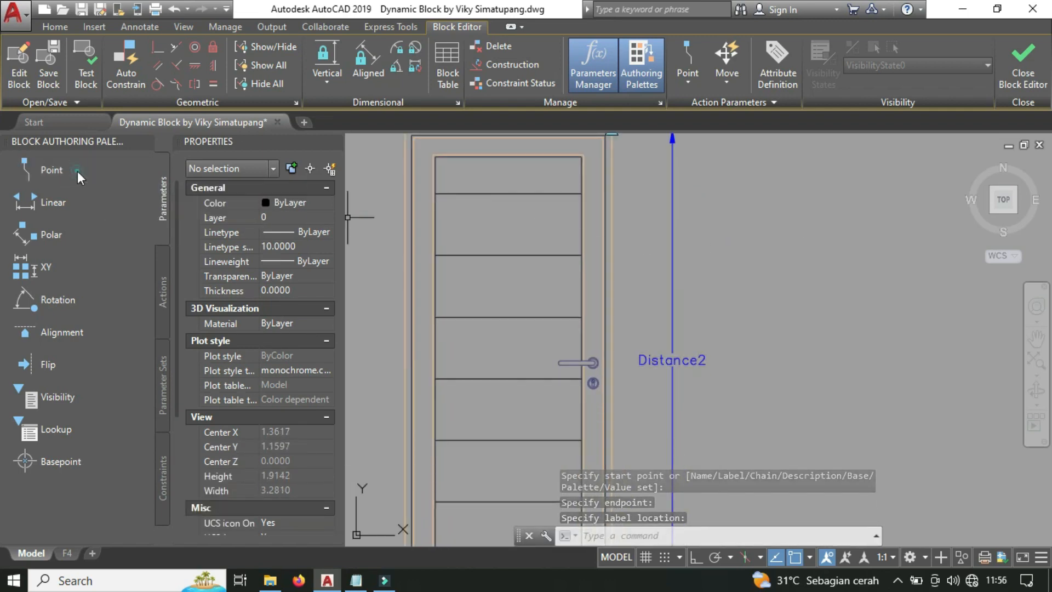
pyautogui.scroll(7, 569, 375)
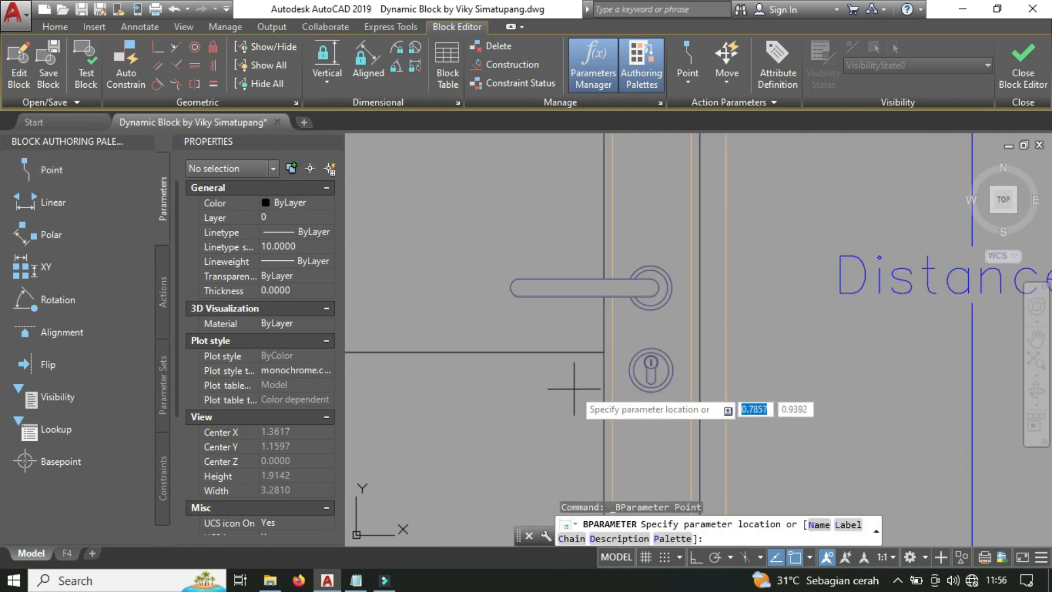
pyautogui.scroll(3, 651, 340)
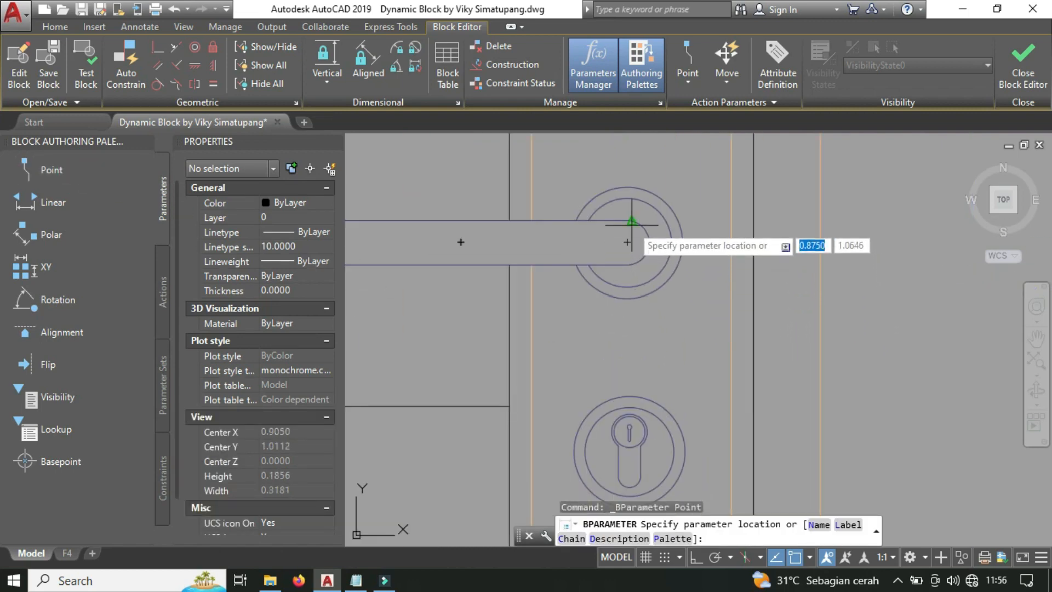
pyautogui.click(624, 236)
pyautogui.scroll(-2, 628, 238)
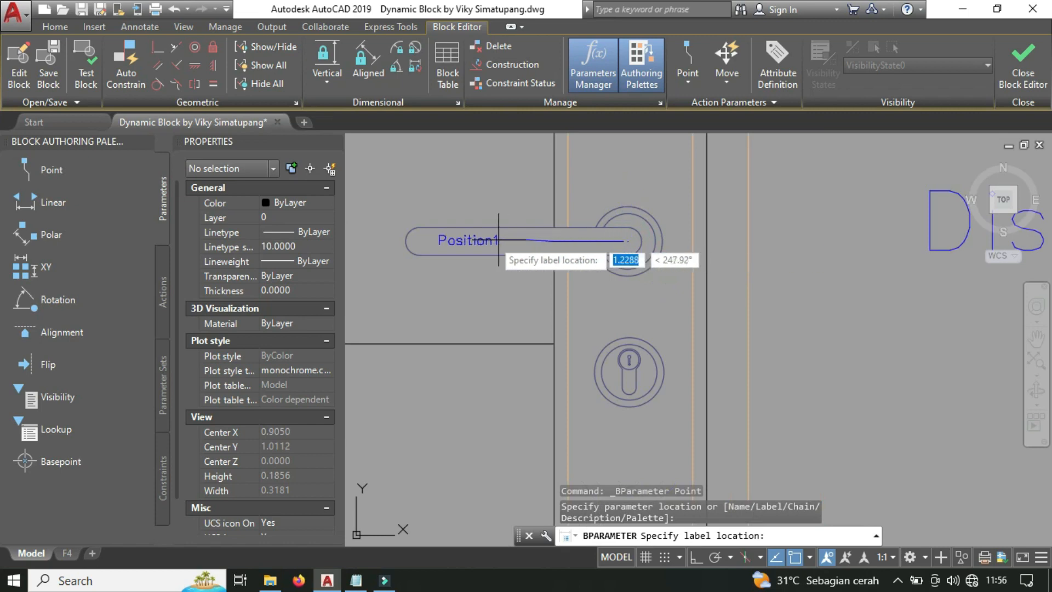
pyautogui.press('F8')
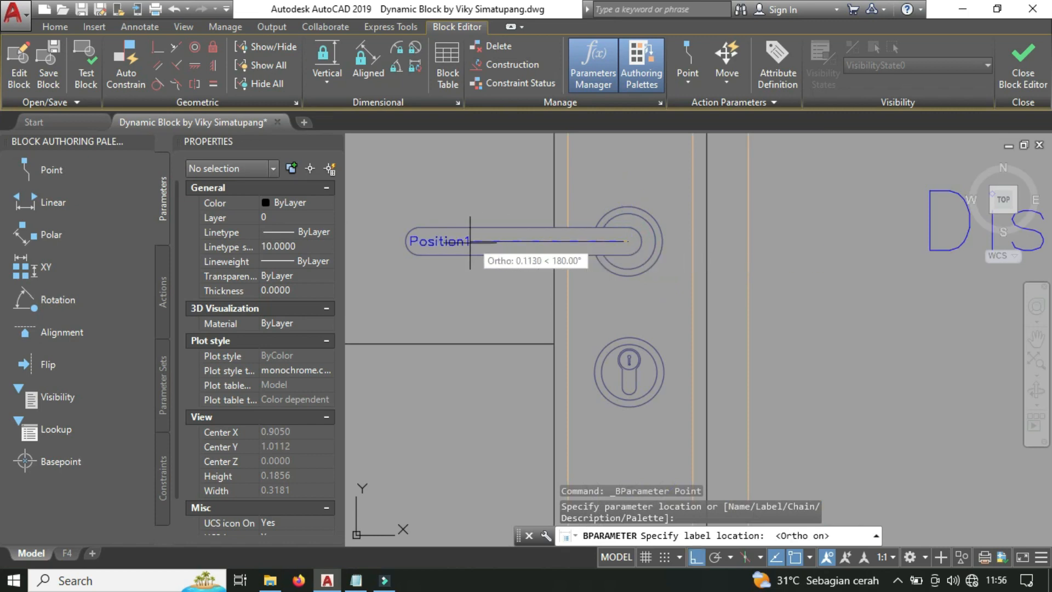
pyautogui.click(476, 242)
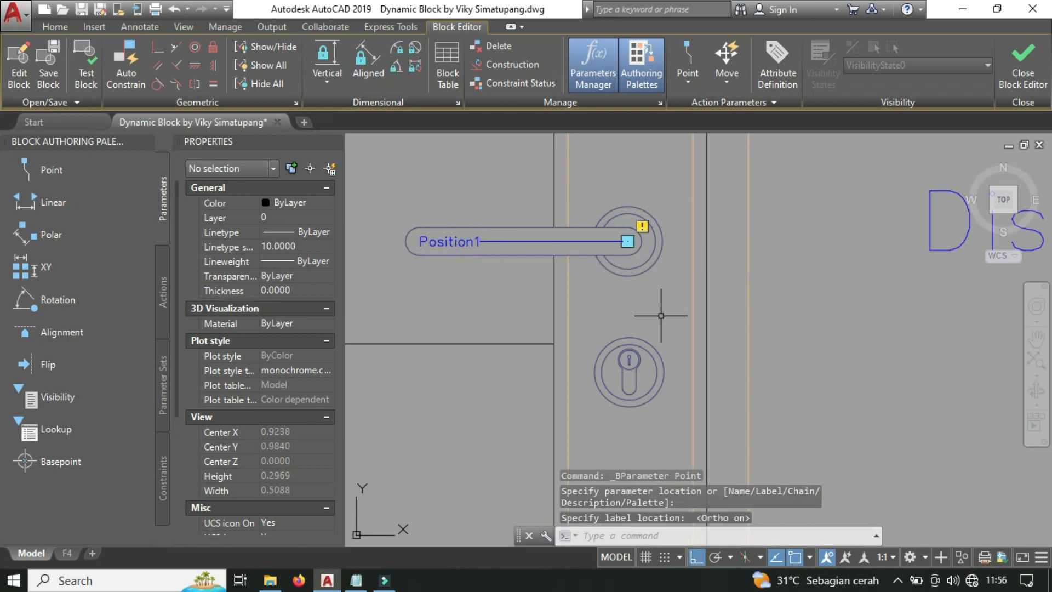
# Set the number of grips to 1 for both the horizontal and the vertical linear parameters.
pyautogui.scroll(-8, 660, 315)
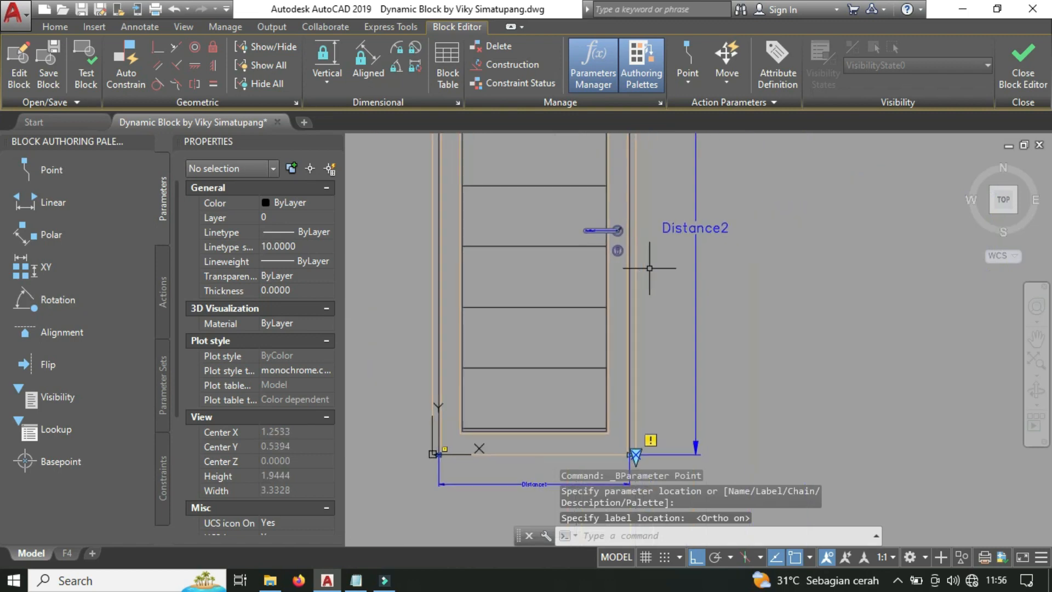
pyautogui.scroll(-2, 705, 270)
pyautogui.press('Escape')
pyautogui.scroll(2, 682, 305)
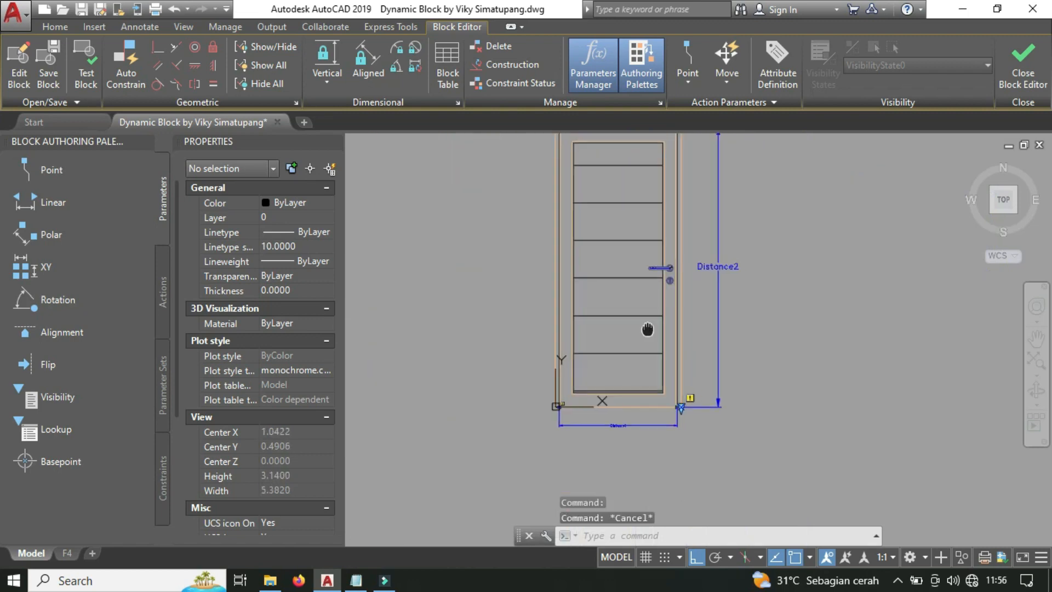
pyautogui.click(670, 476)
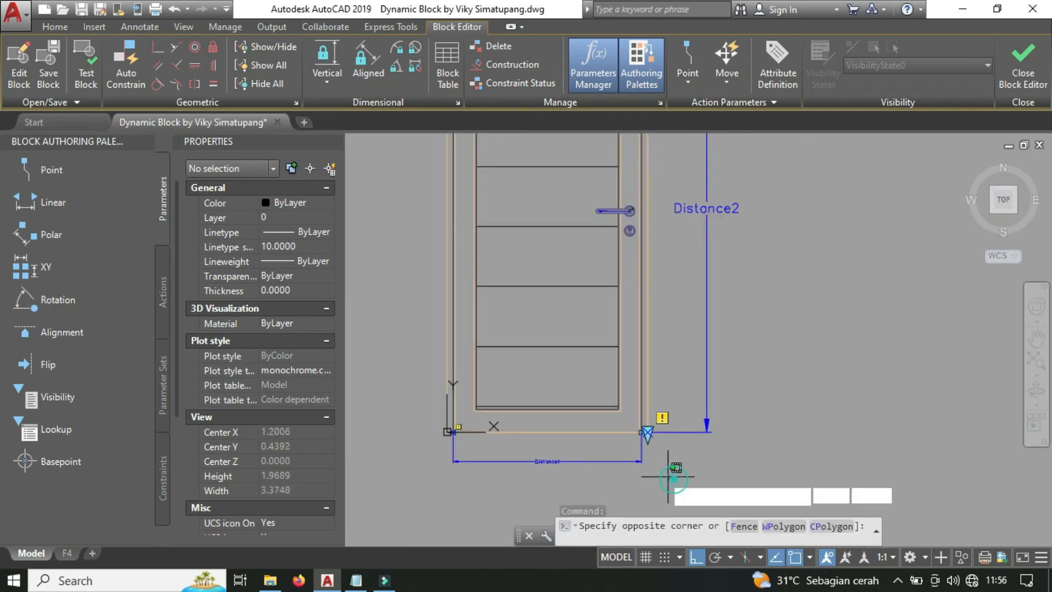
pyautogui.click(598, 455)
pyautogui.click(753, 457)
pyautogui.click(704, 376)
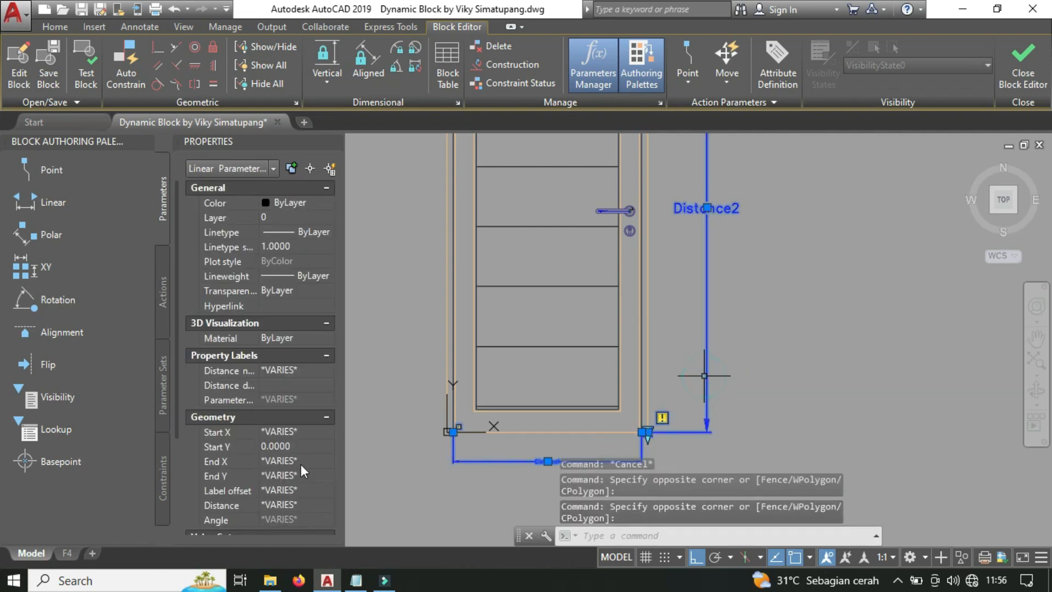
pyautogui.scroll(-3, 289, 523)
pyautogui.click(287, 525)
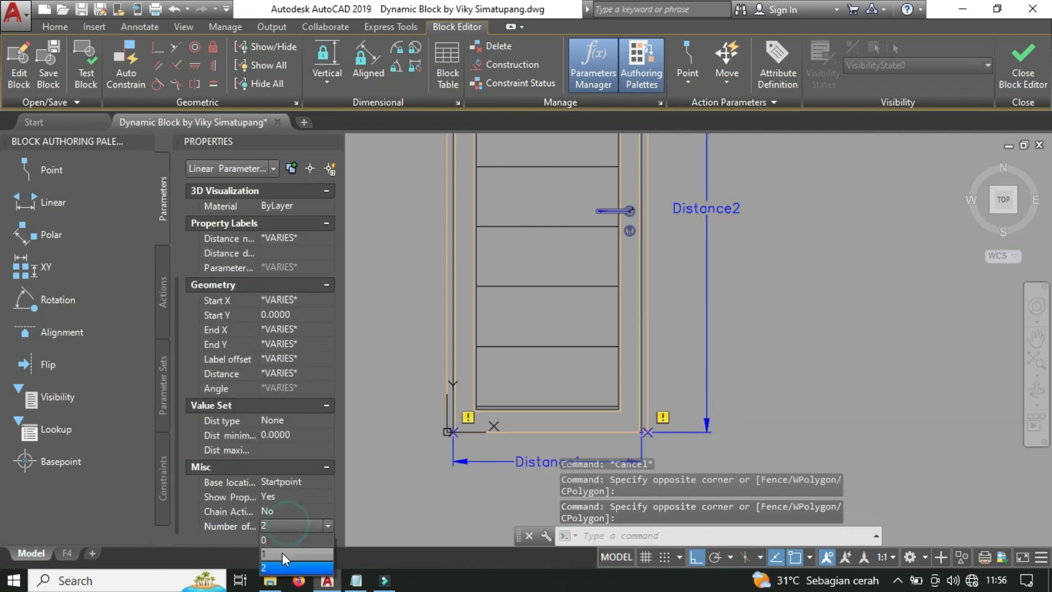
pyautogui.click(282, 554)
pyautogui.scroll(-2, 471, 471)
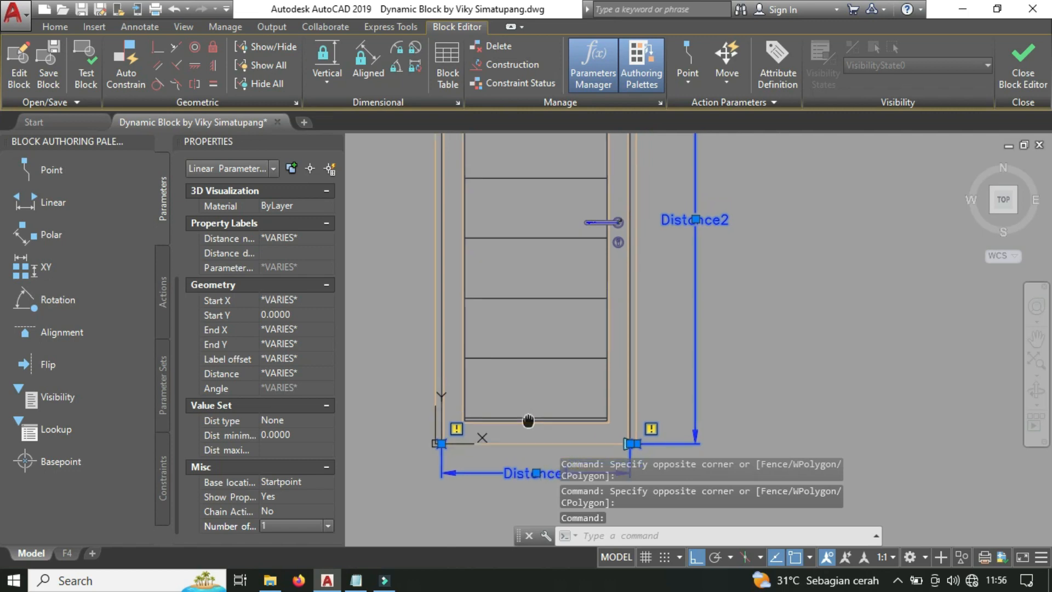
pyautogui.moveTo(553, 401); pyautogui.dragTo(604, 392, button='middle')
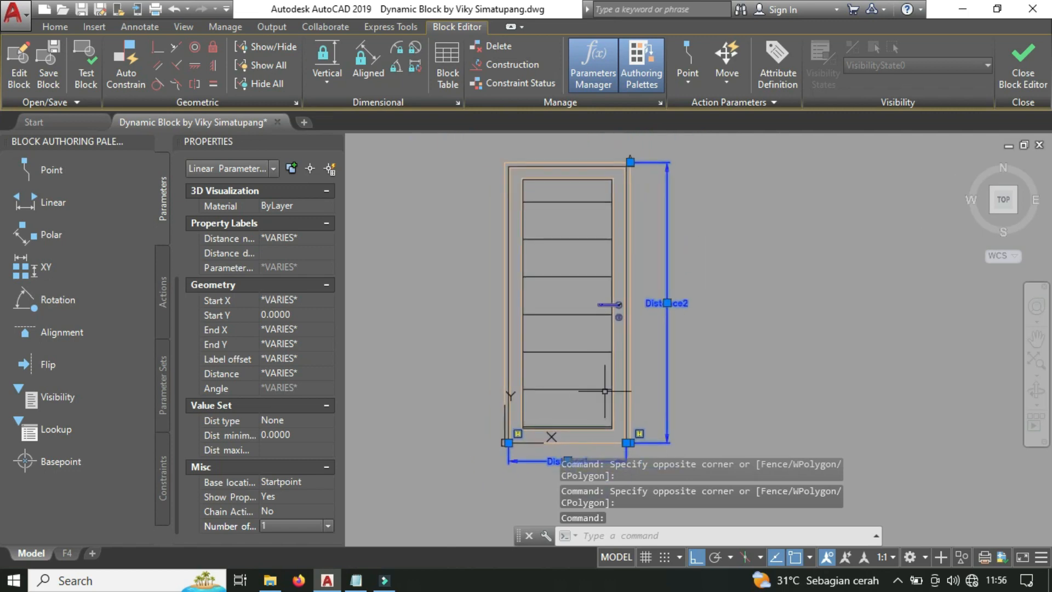
pyautogui.press('Escape')
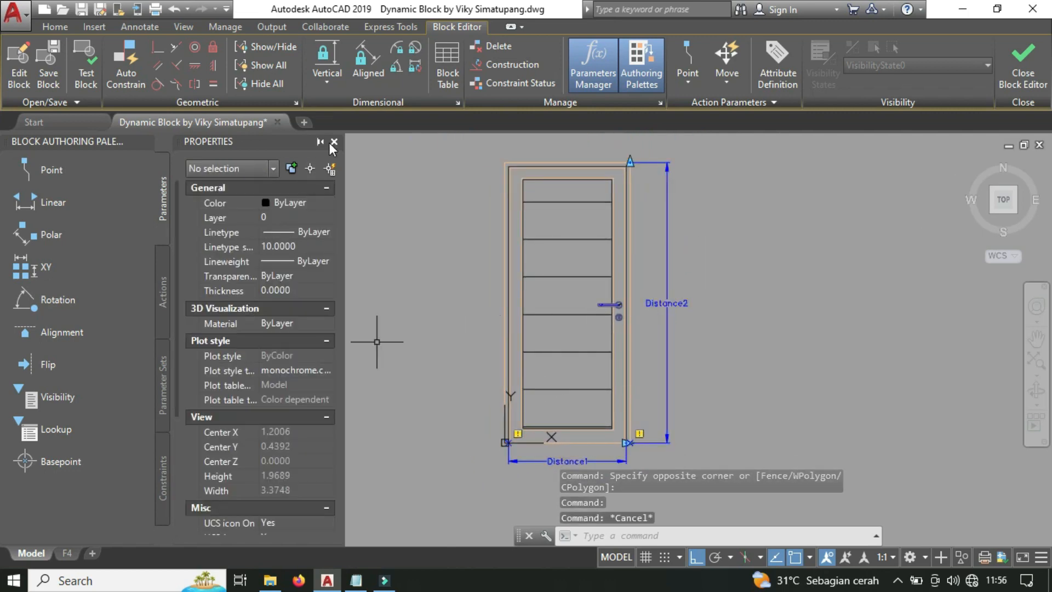
# Close the properties display and reopen it for the two linear parameters, leaving nothing selected.
pyautogui.click(334, 143)
pyautogui.moveTo(378, 272)
pyautogui.mouseDown(button='middle')
pyautogui.moveTo(416, 299)
pyautogui.moveTo(494, 294)
pyautogui.mouseUp(button='middle')
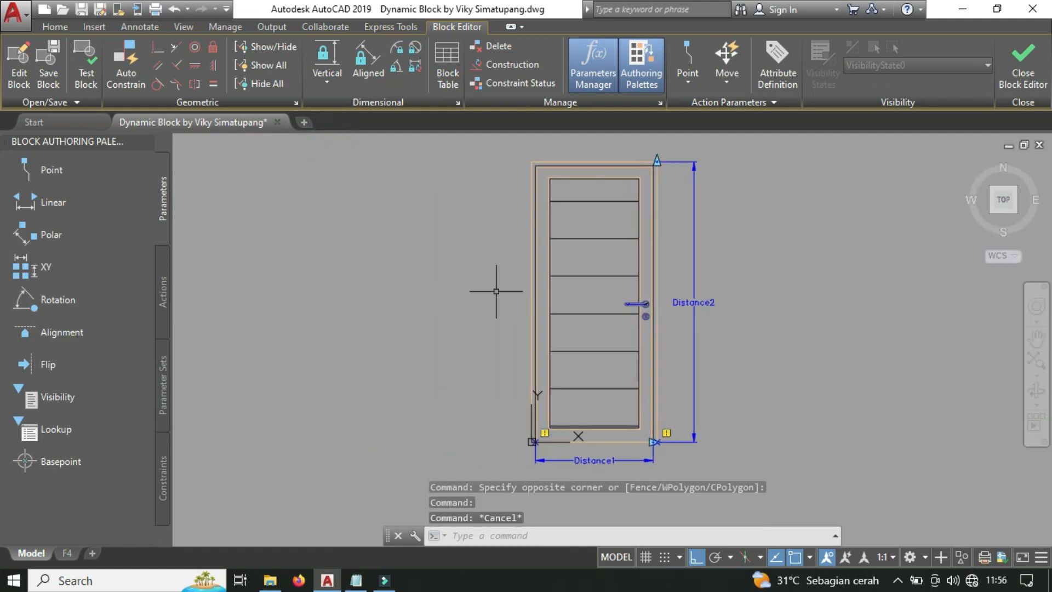
pyautogui.click(723, 364)
pyautogui.click(676, 289)
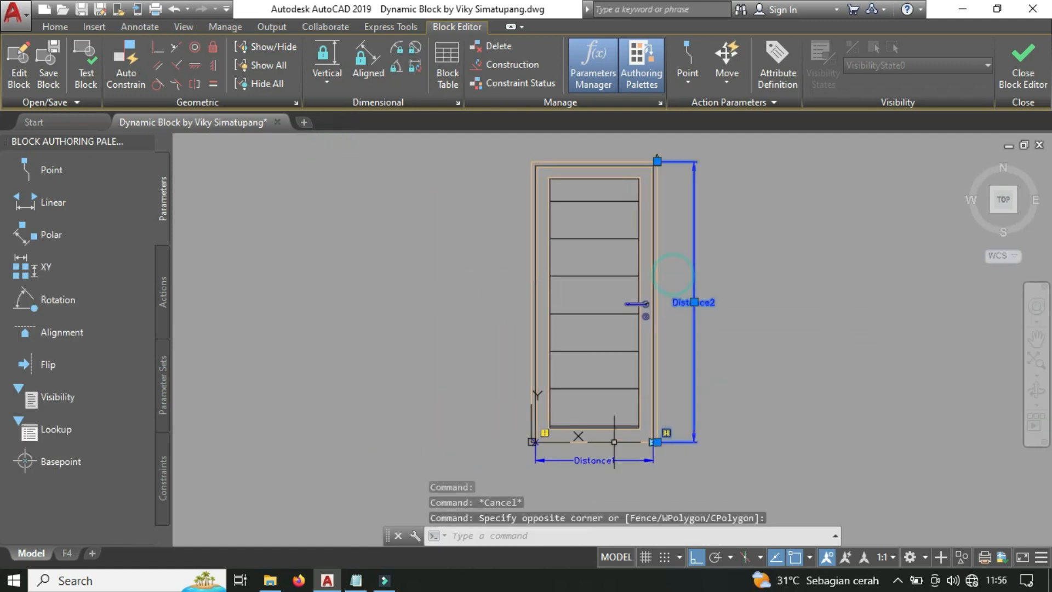
pyautogui.click(607, 459)
pyautogui.rightClick(415, 347)
pyautogui.click(460, 540)
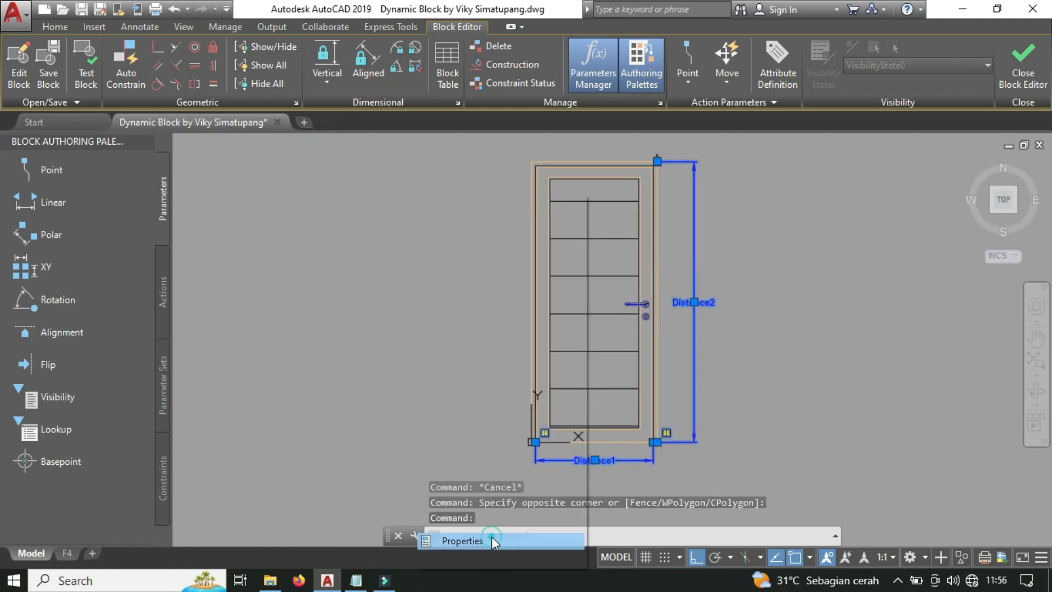
pyautogui.moveTo(525, 317); pyautogui.dragTo(434, 331, button='middle')
pyautogui.press('Escape')
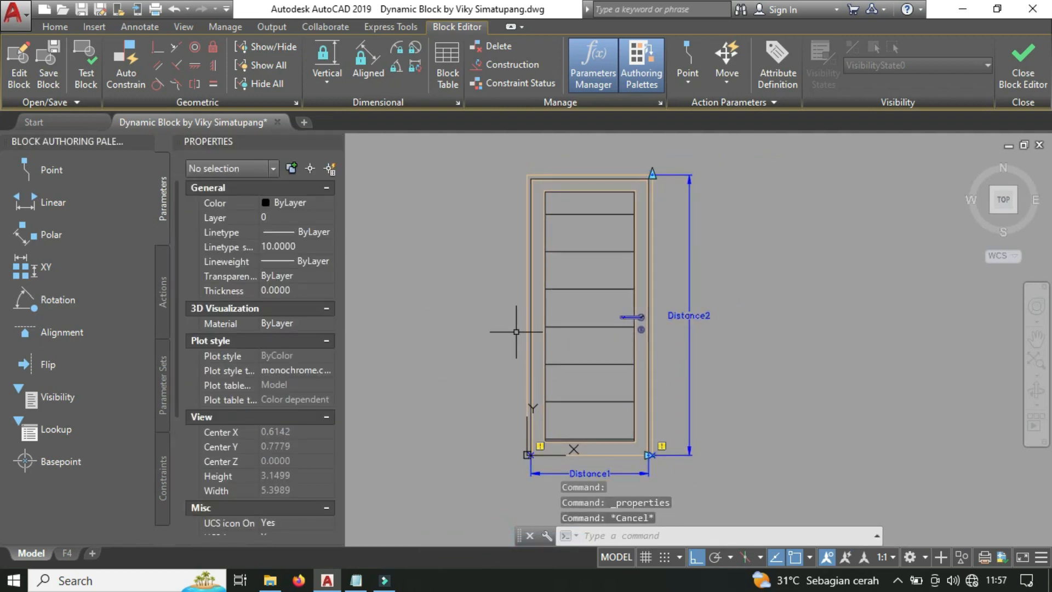
# Rename the horizontal linear parameter below the door as L Daun Pintu.
pyautogui.moveTo(582, 382); pyautogui.dragTo(569, 330, button='middle')
pyautogui.click(580, 422)
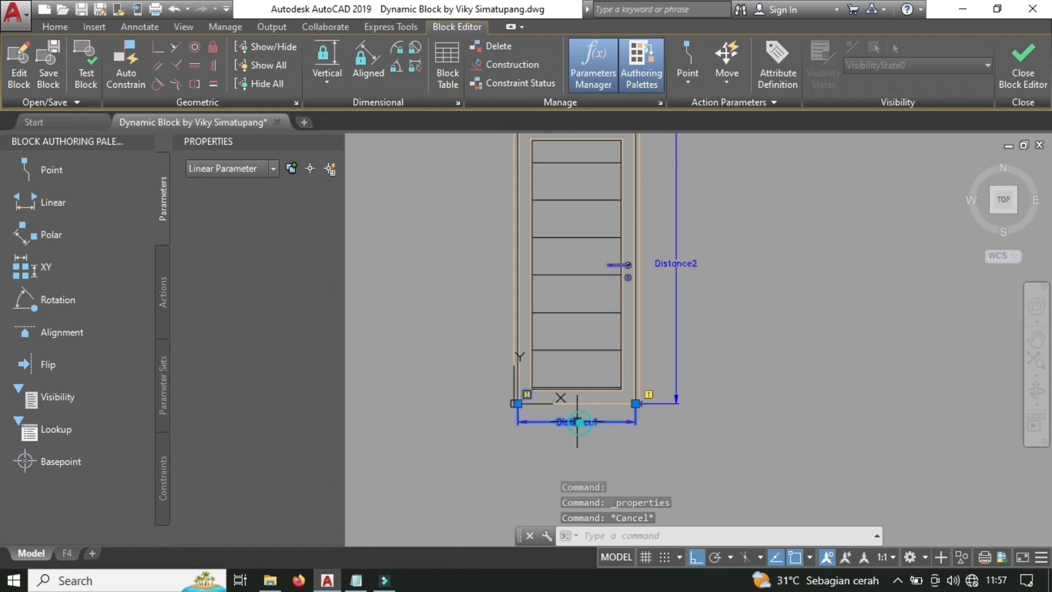
pyautogui.rightClick(580, 422)
pyautogui.click(651, 204)
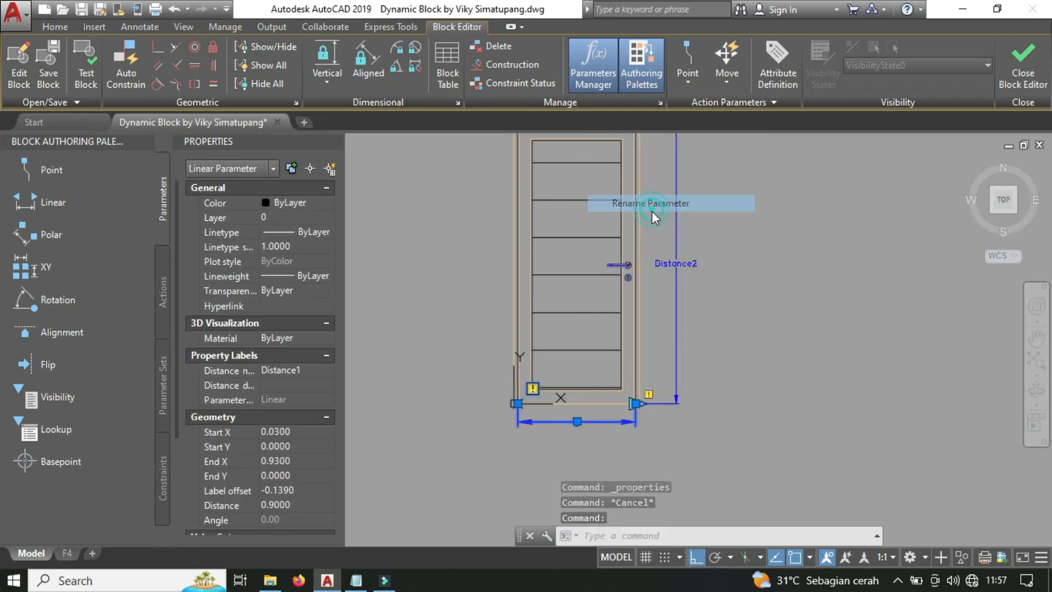
pyautogui.scroll(4, 591, 431)
pyautogui.doubleClick(589, 426)
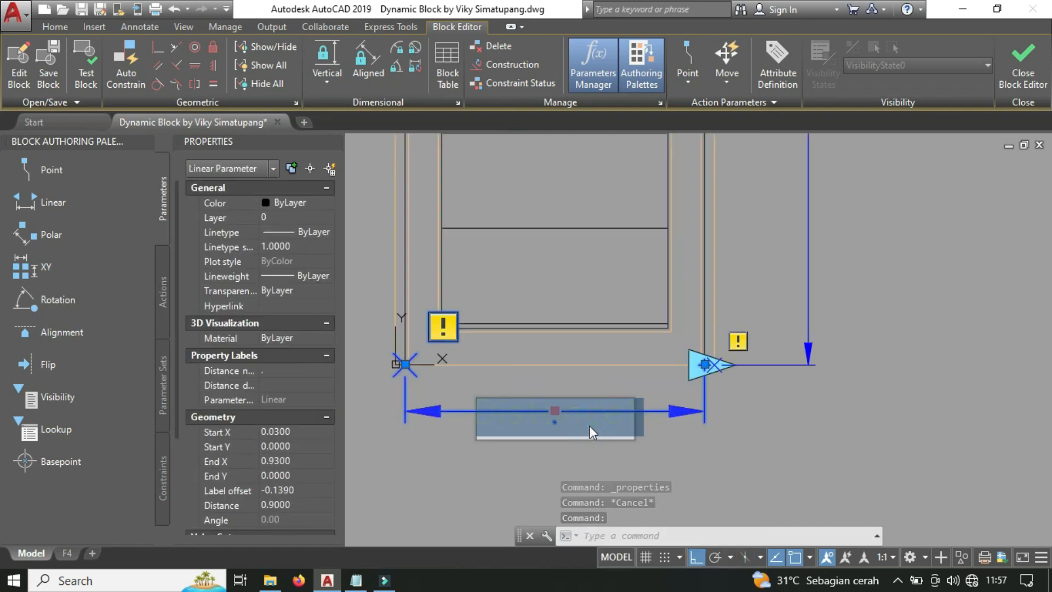
pyautogui.write('Leb')
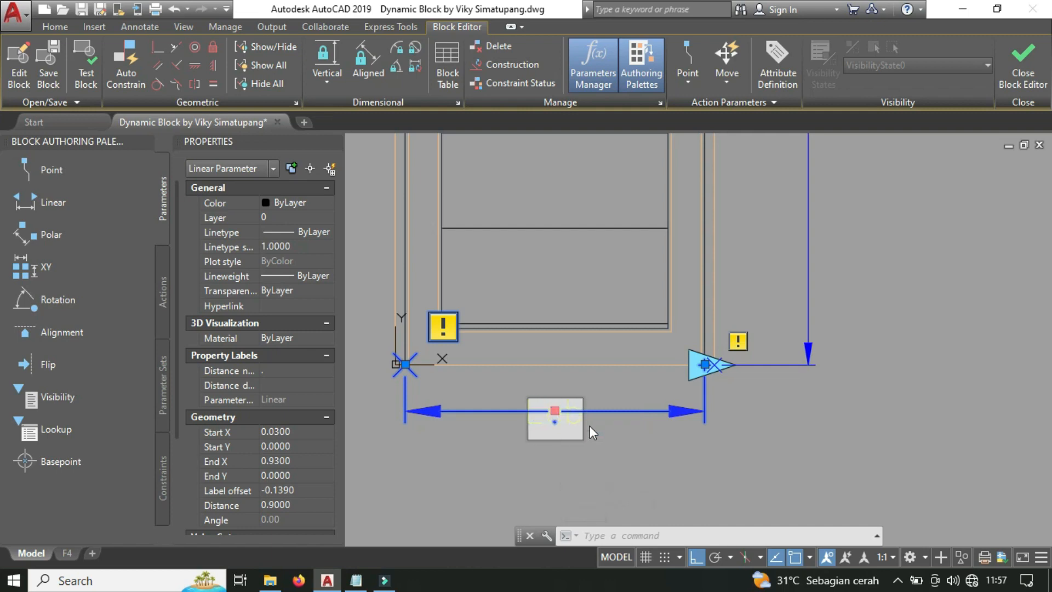
pyautogui.press('BackSpace')
pyautogui.press('BackSpace')
pyautogui.write('D')
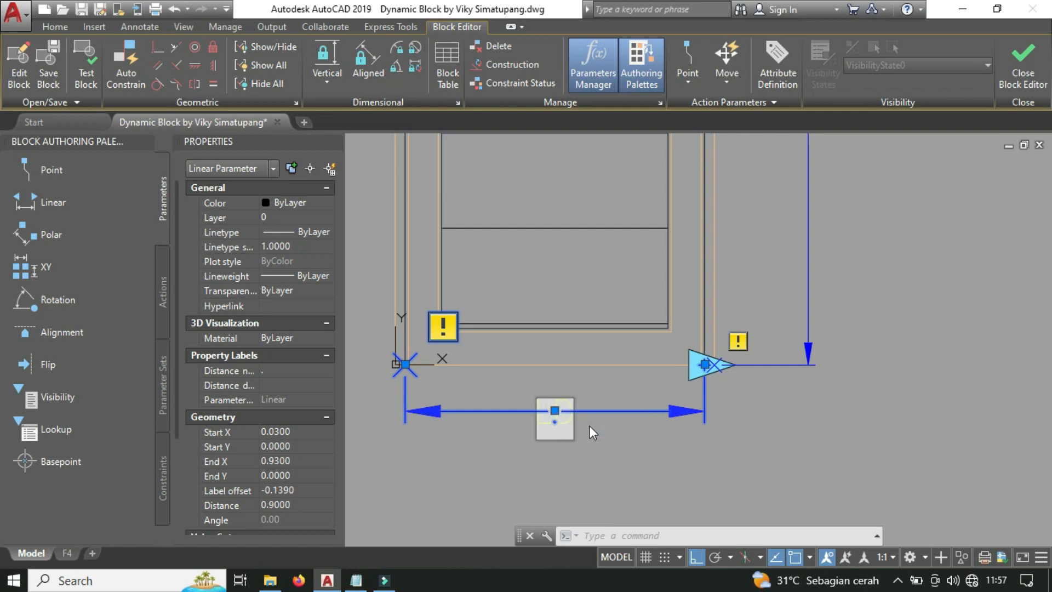
pyautogui.write(' Pintu')
pyautogui.press('BackSpace')
pyautogui.press('BackSpace')
pyautogui.press('BackSpace')
pyautogui.press('BackSpace')
pyautogui.press('BackSpace')
pyautogui.press('BackSpace')
pyautogui.press('BackSpace')
pyautogui.press('BackSpace')
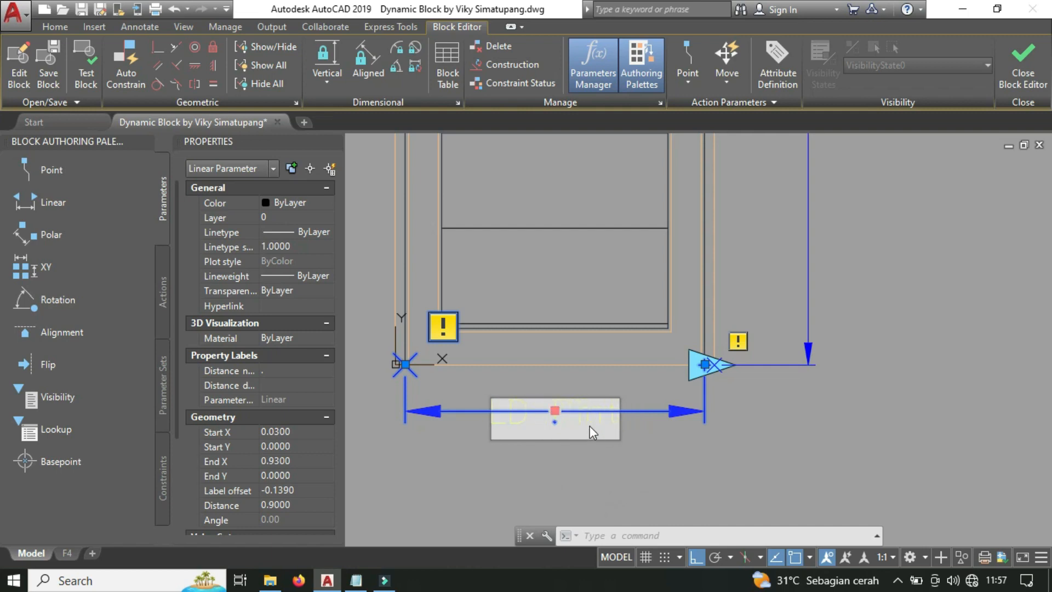
pyautogui.write('L Daun Pintu')
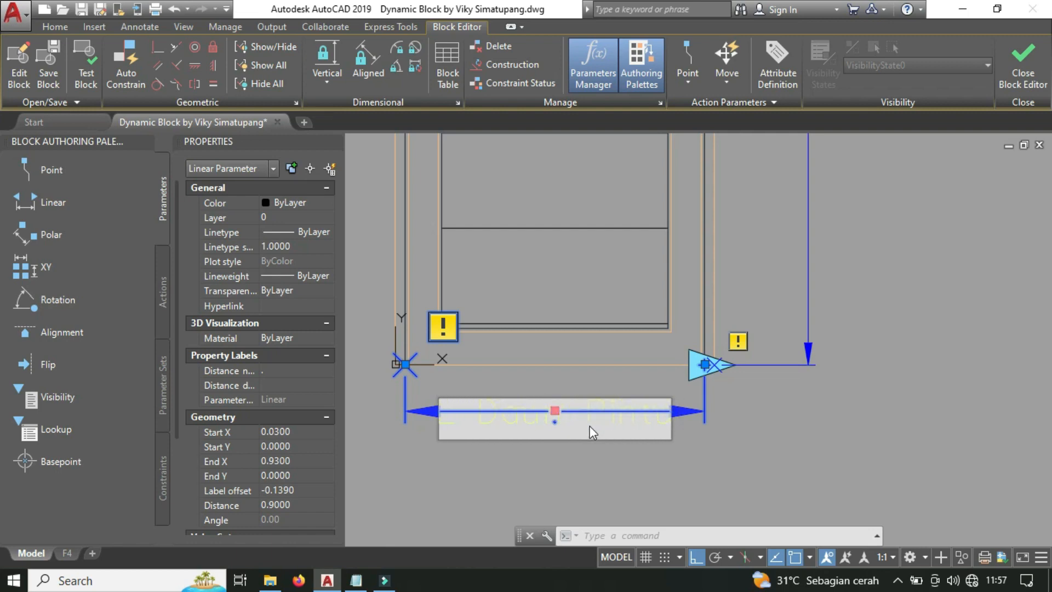
pyautogui.click(590, 469)
# Rename the vertical linear parameter beside the door as T Pintu and clear the selection.
pyautogui.scroll(-2, 651, 398)
pyautogui.moveTo(652, 399); pyautogui.dragTo(513, 517, button='middle')
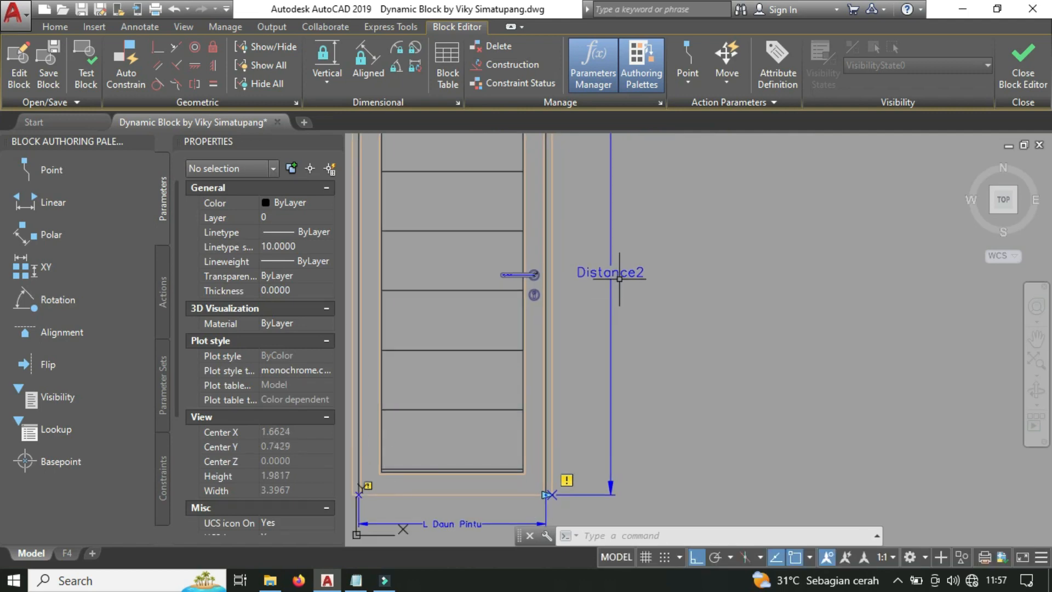
pyautogui.click(618, 271)
pyautogui.rightClick(618, 270)
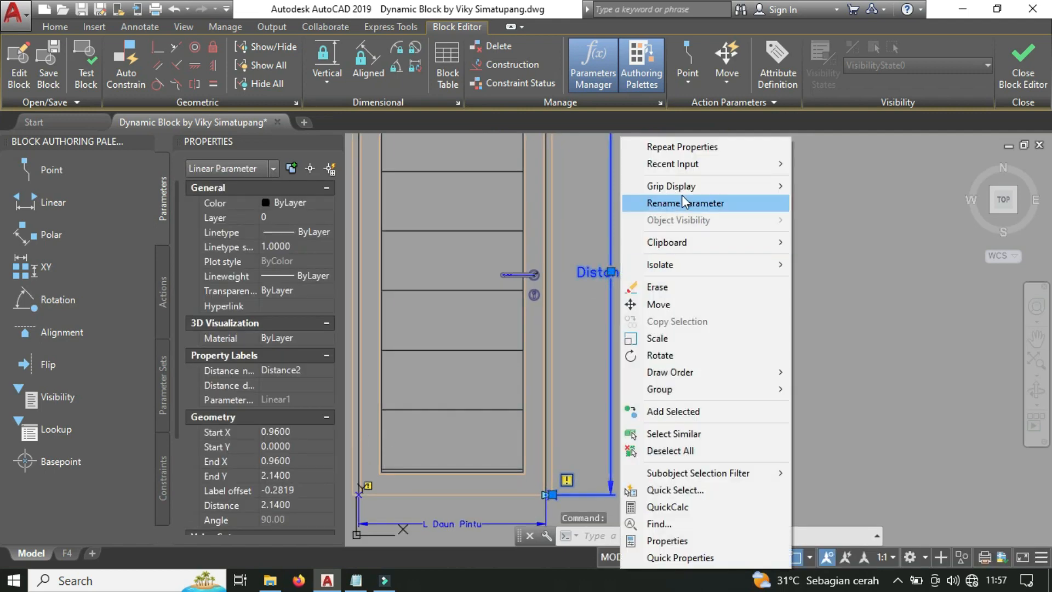
pyautogui.click(682, 198)
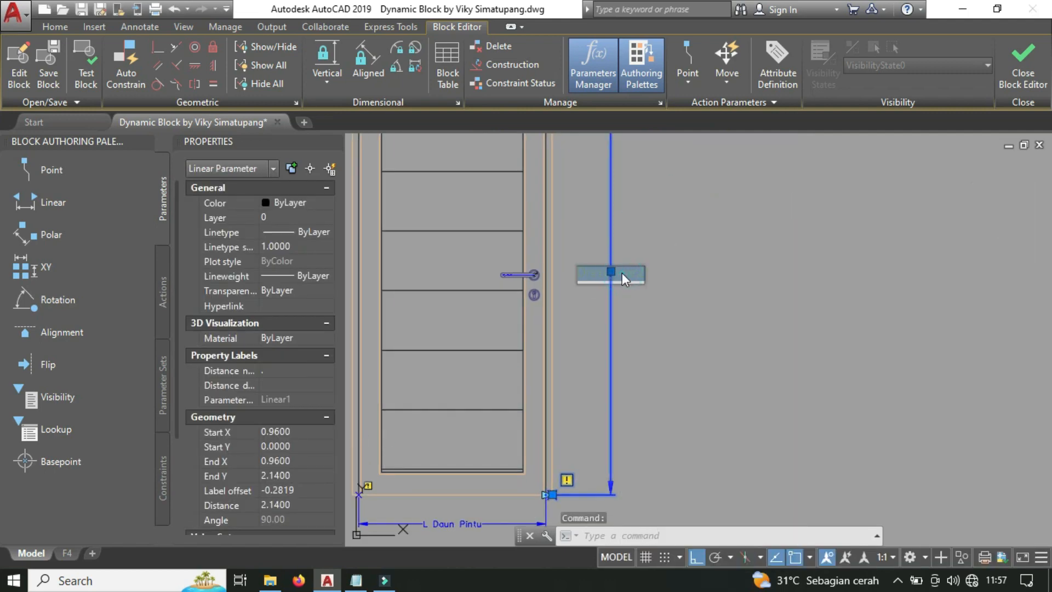
pyautogui.scroll(-2, 622, 272)
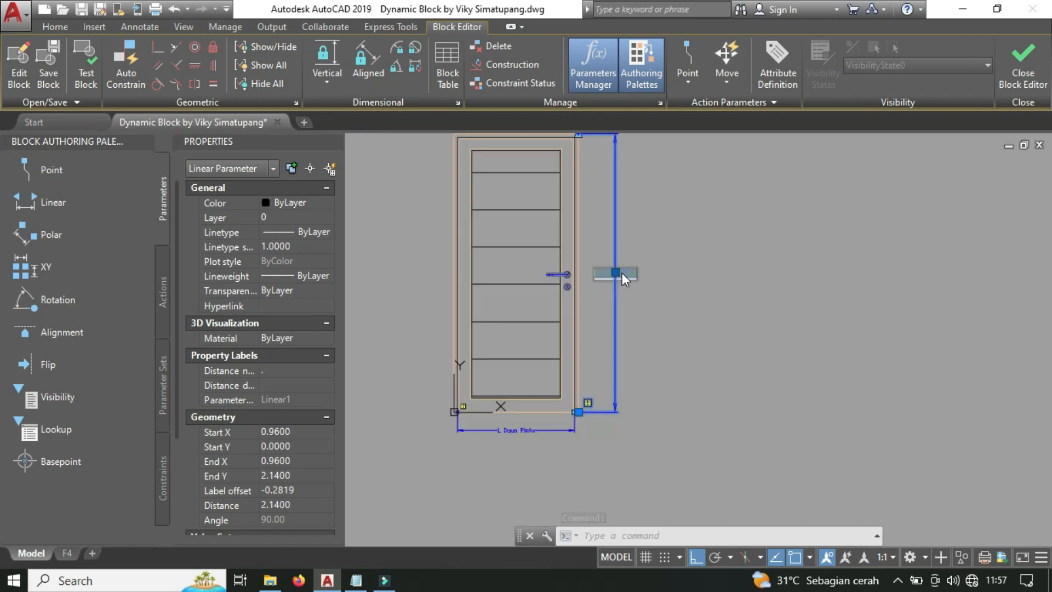
pyautogui.scroll(2, 627, 276)
pyautogui.moveTo(623, 280); pyautogui.dragTo(625, 374, button='middle')
pyautogui.press('Return')
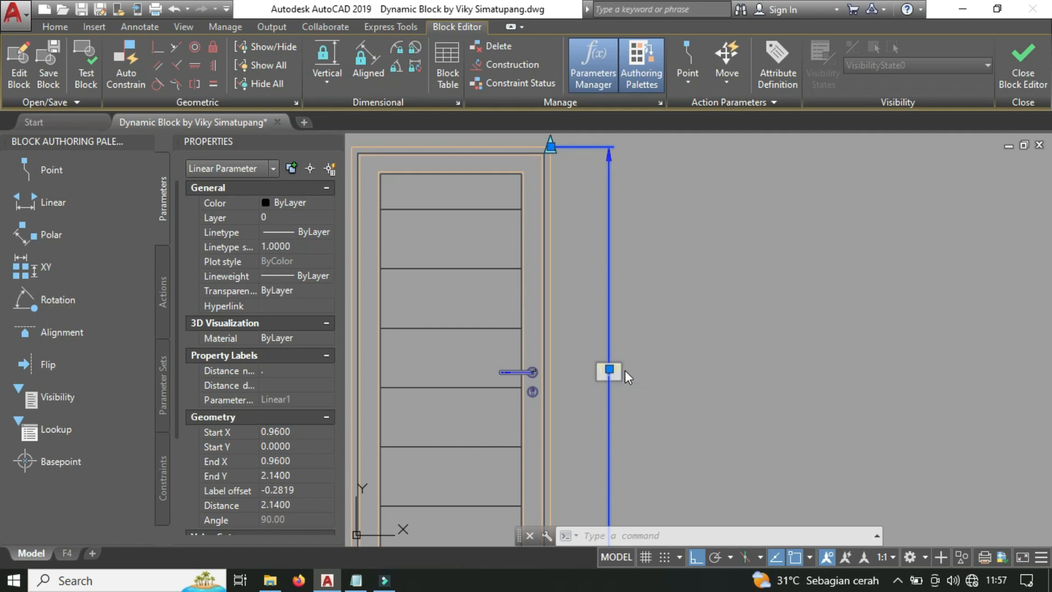
pyautogui.press('Escape')
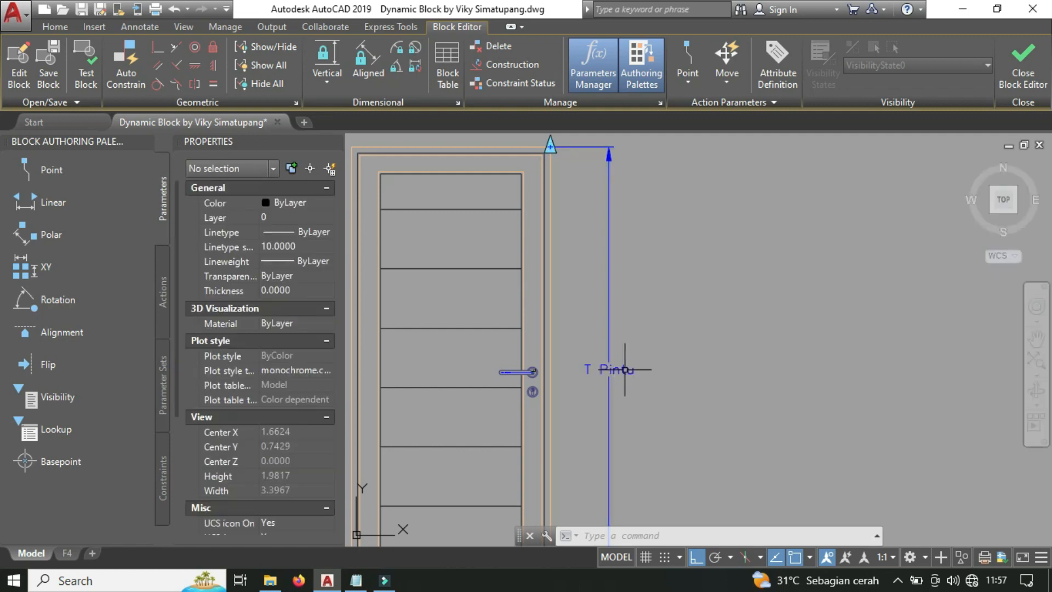
pyautogui.scroll(-3, 625, 370)
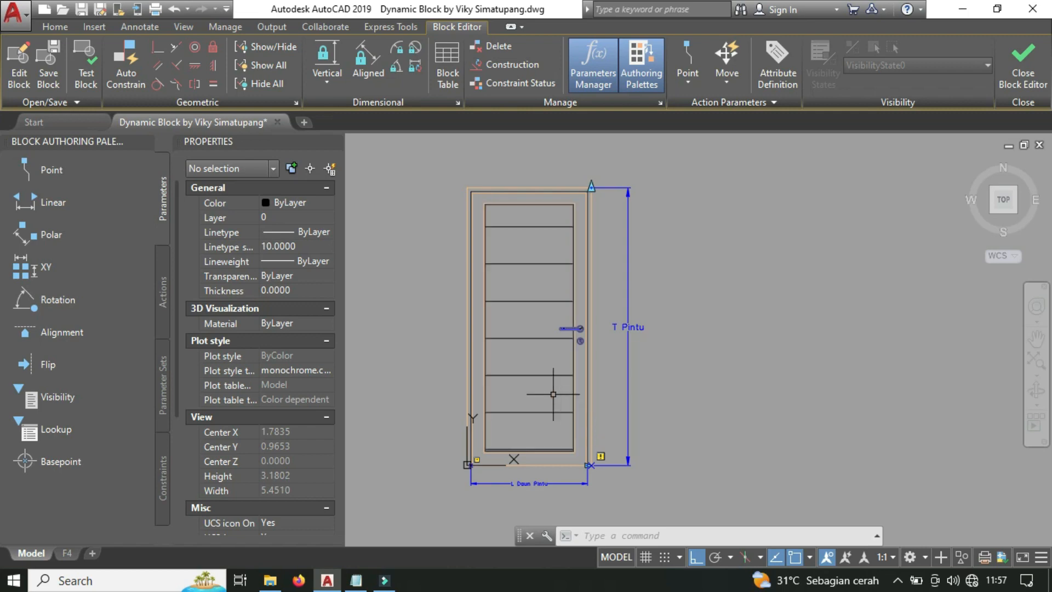
pyautogui.moveTo(554, 394)
pyautogui.mouseDown(button='middle')
pyautogui.moveTo(535, 409)
pyautogui.moveTo(564, 409)
pyautogui.mouseUp(button='middle')
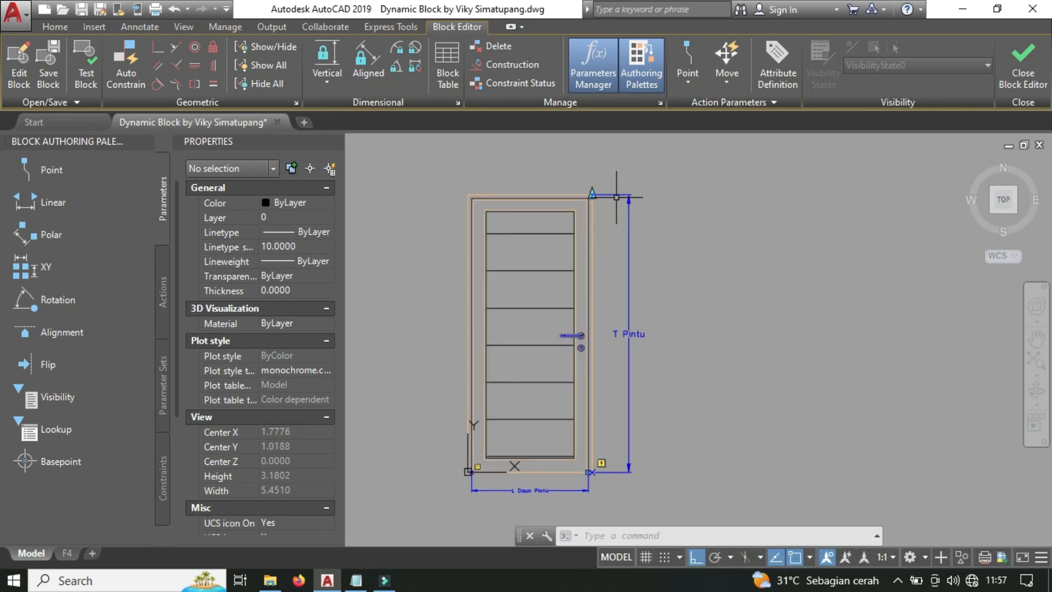
pyautogui.moveTo(626, 418); pyautogui.dragTo(641, 420, button='middle')
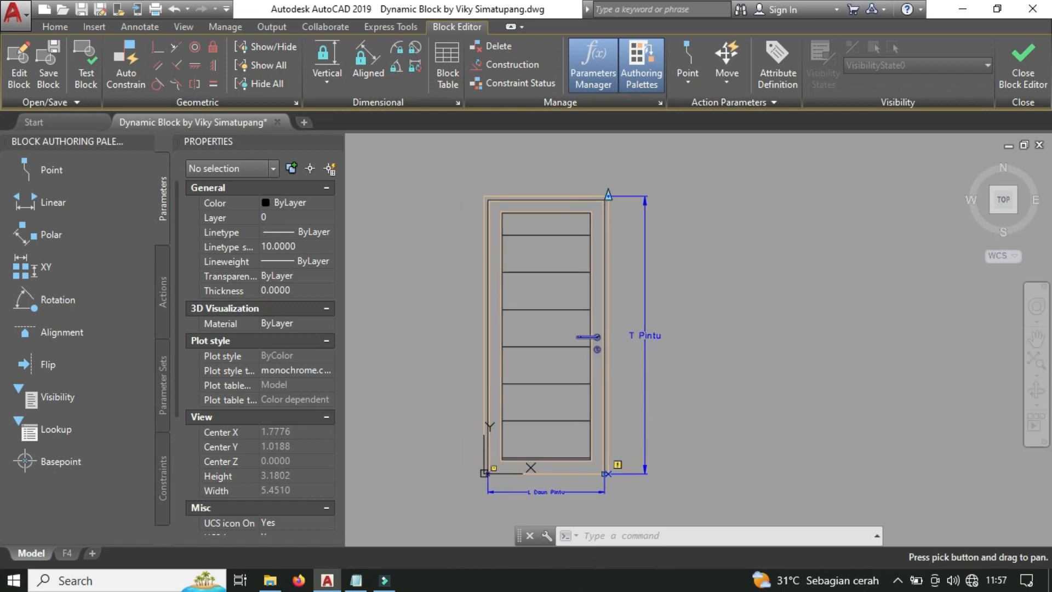
pyautogui.scroll(3, 526, 469)
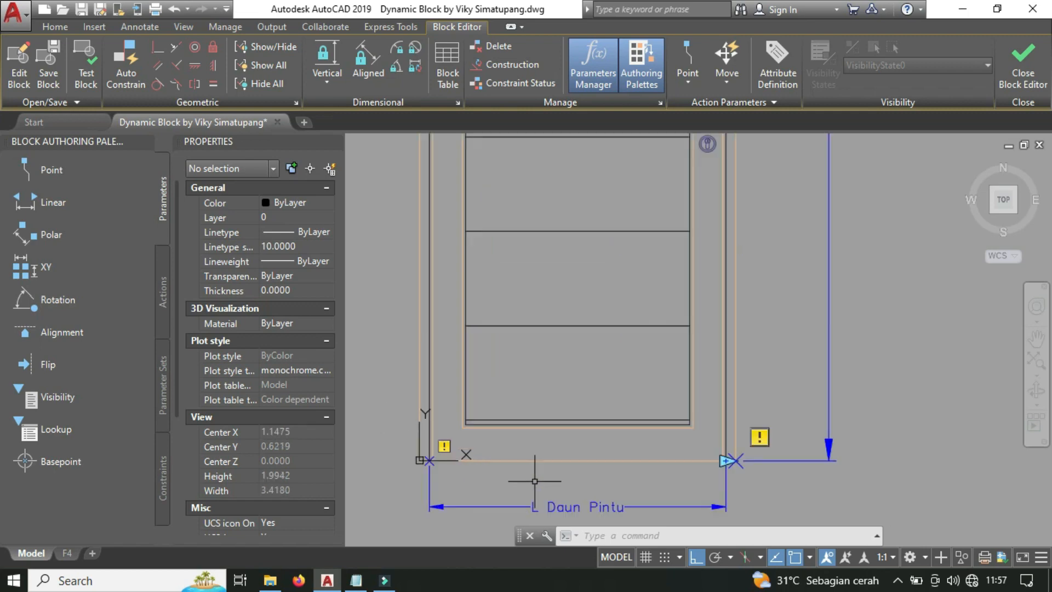
pyautogui.scroll(-3, 525, 468)
pyautogui.moveTo(548, 463)
pyautogui.mouseDown(button='middle')
pyautogui.moveTo(491, 449)
pyautogui.moveTo(520, 448)
pyautogui.mouseUp(button='middle')
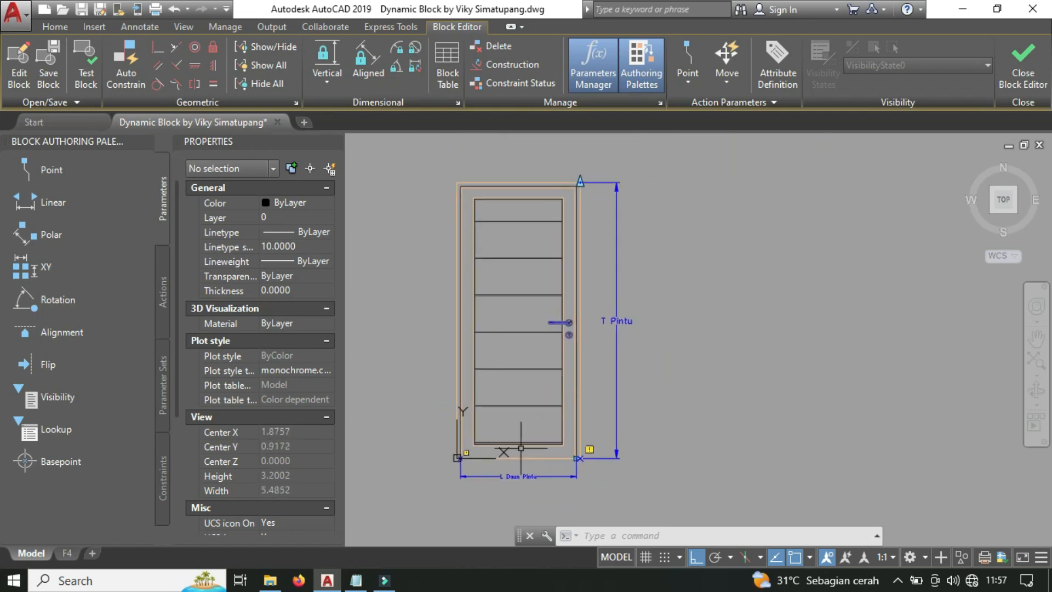
# Add a Stretch action to the L Daun Pintu parameter's second point, framing the door's full-height handle side and selecting the objects it crosses.
pyautogui.click(159, 267)
pyautogui.click(99, 235)
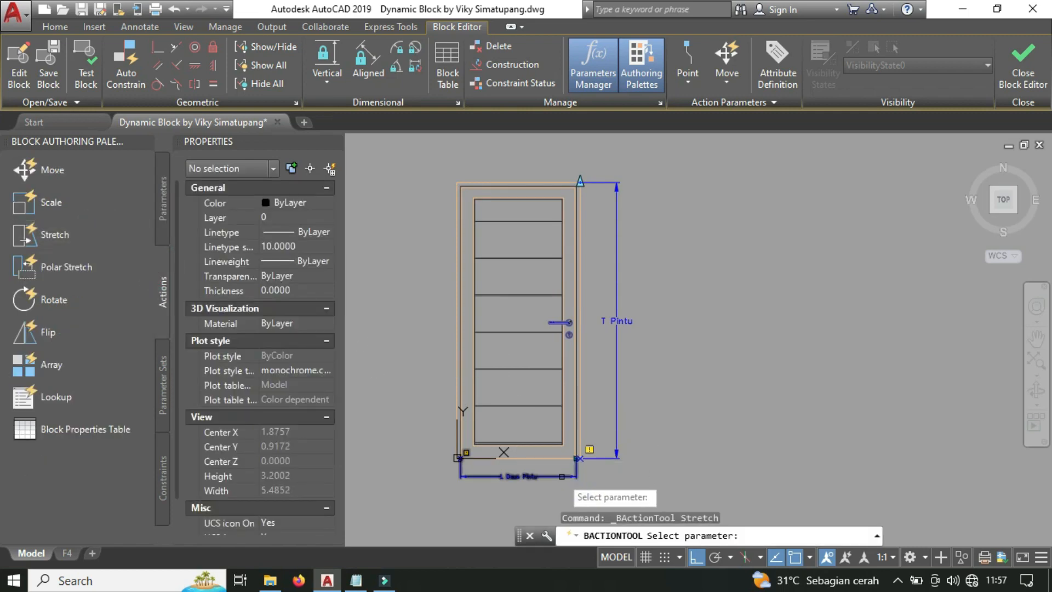
pyautogui.click(561, 477)
pyautogui.moveTo(668, 437); pyautogui.dragTo(688, 399, button='middle')
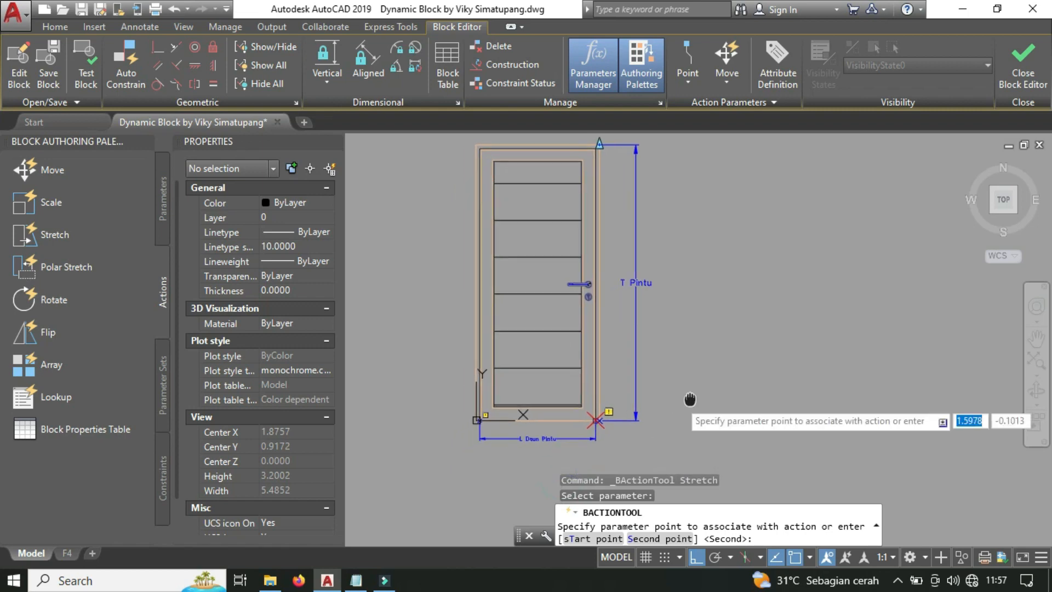
pyautogui.press('Return')
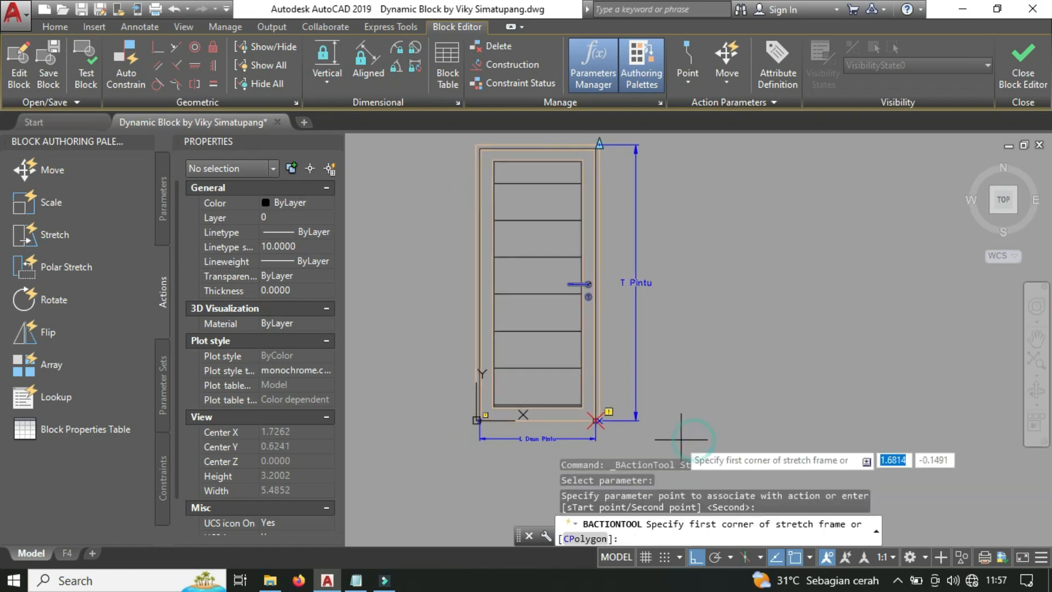
pyautogui.moveTo(672, 439)
pyautogui.mouseDown(button='middle')
pyautogui.moveTo(618, 446)
pyautogui.moveTo(629, 416)
pyautogui.moveTo(575, 424)
pyautogui.mouseUp(button='middle')
pyautogui.scroll(-2, 617, 445)
pyautogui.click(631, 431)
pyautogui.click(556, 201)
pyautogui.scroll(2, 596, 386)
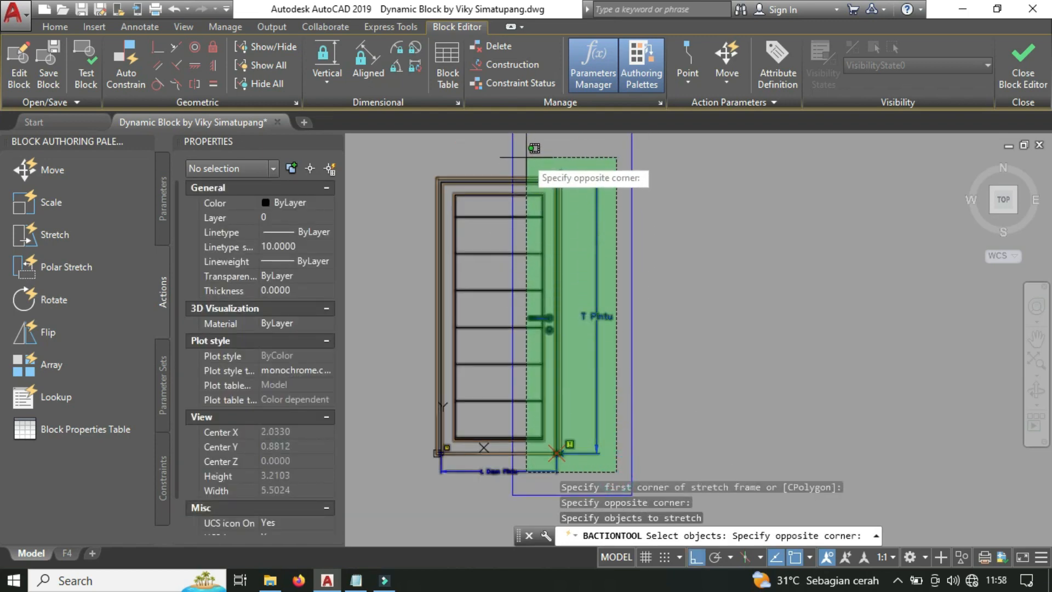
pyautogui.click(532, 146)
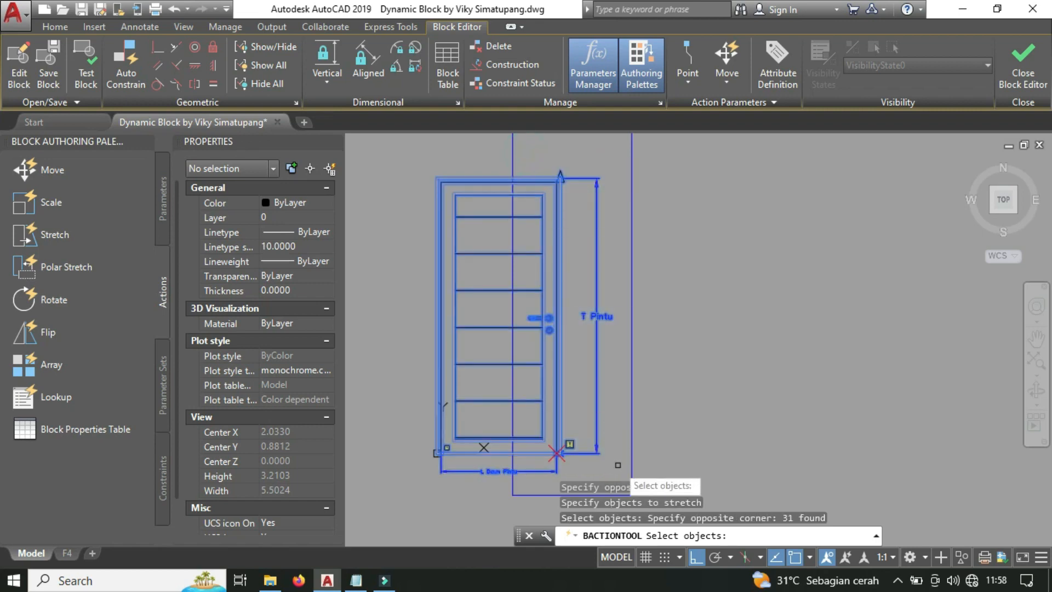
pyautogui.click(618, 465)
pyautogui.click(517, 145)
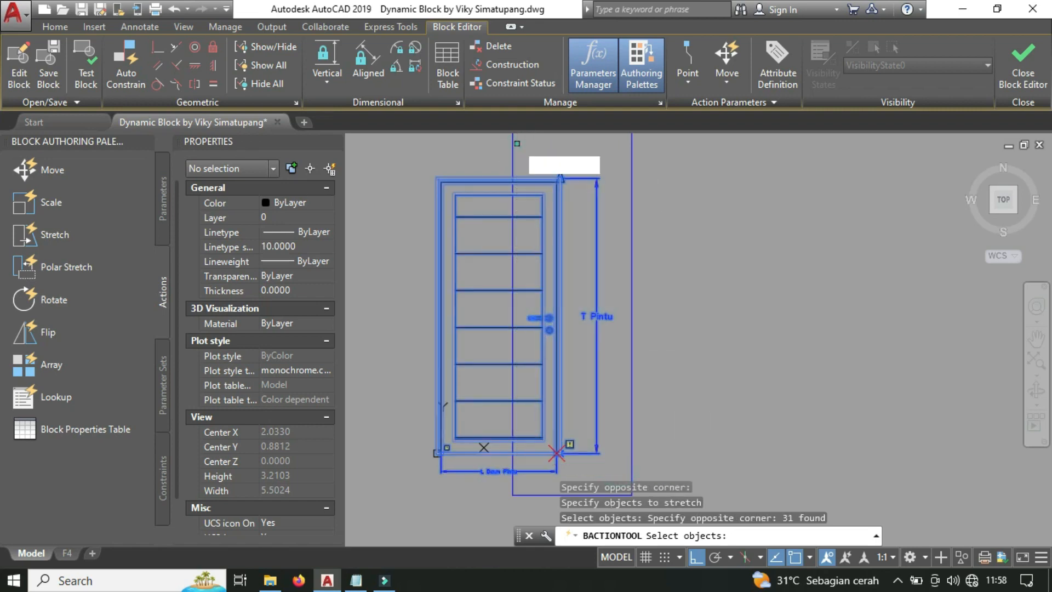
pyautogui.press('Return')
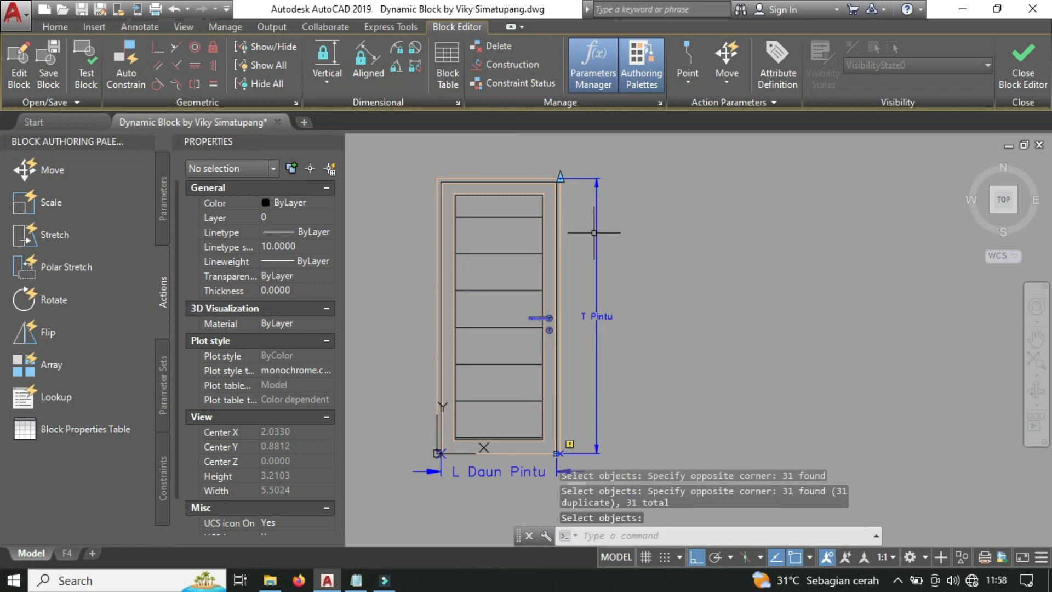
# Add a Stretch action to the T Pintu parameter's upper point, framing the door's whole top edge and selecting the objects crossing it.
pyautogui.moveTo(595, 233)
pyautogui.mouseDown(button='middle')
pyautogui.moveTo(619, 236)
pyautogui.moveTo(628, 271)
pyautogui.mouseUp(button='middle')
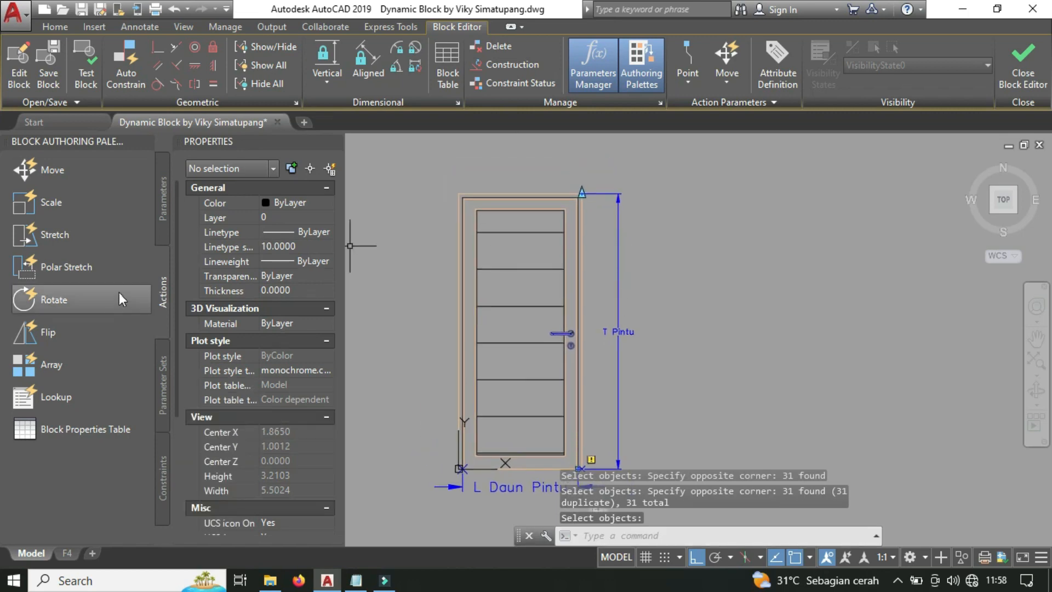
pyautogui.click(74, 232)
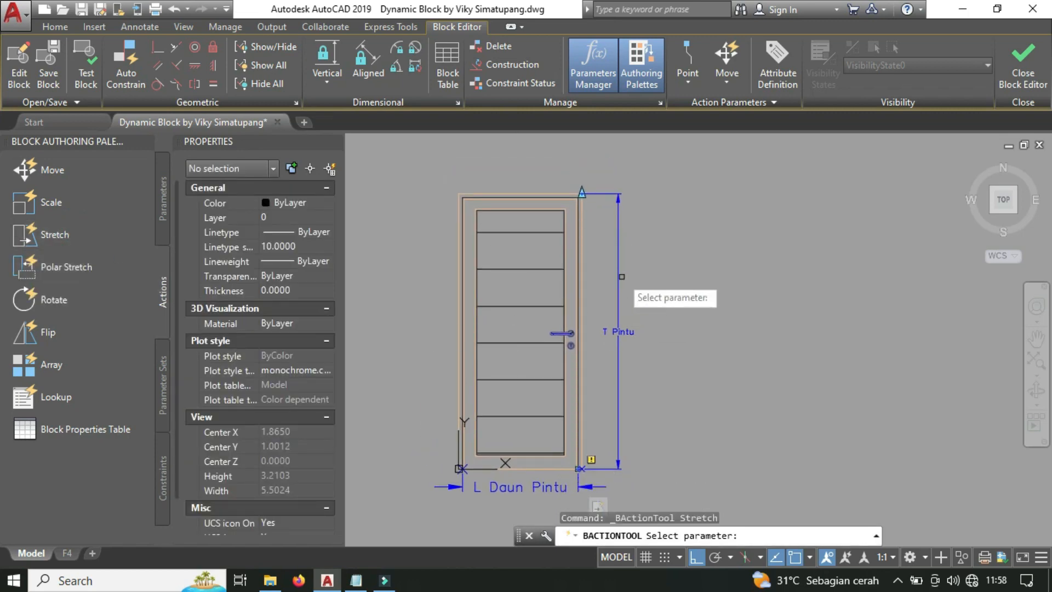
pyautogui.click(617, 211)
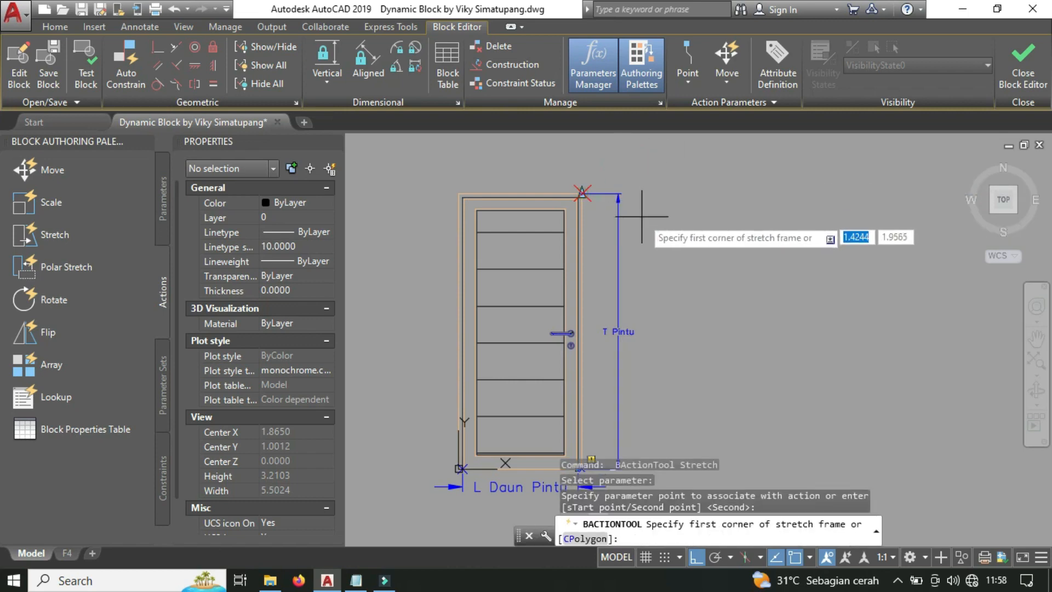
pyautogui.click(661, 230)
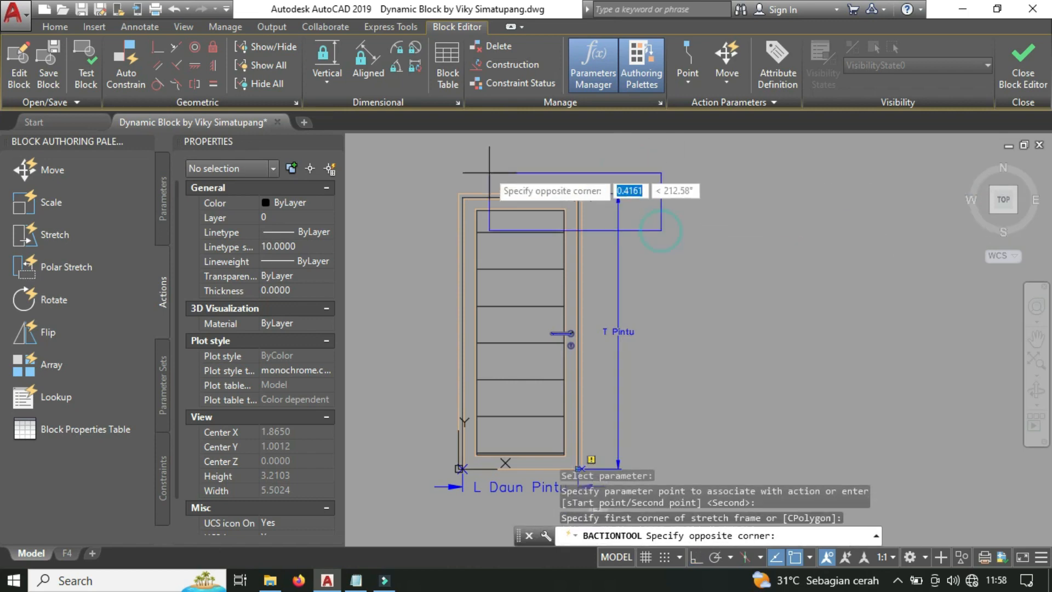
pyautogui.click(417, 147)
pyautogui.moveTo(542, 219); pyautogui.dragTo(554, 233, button='middle')
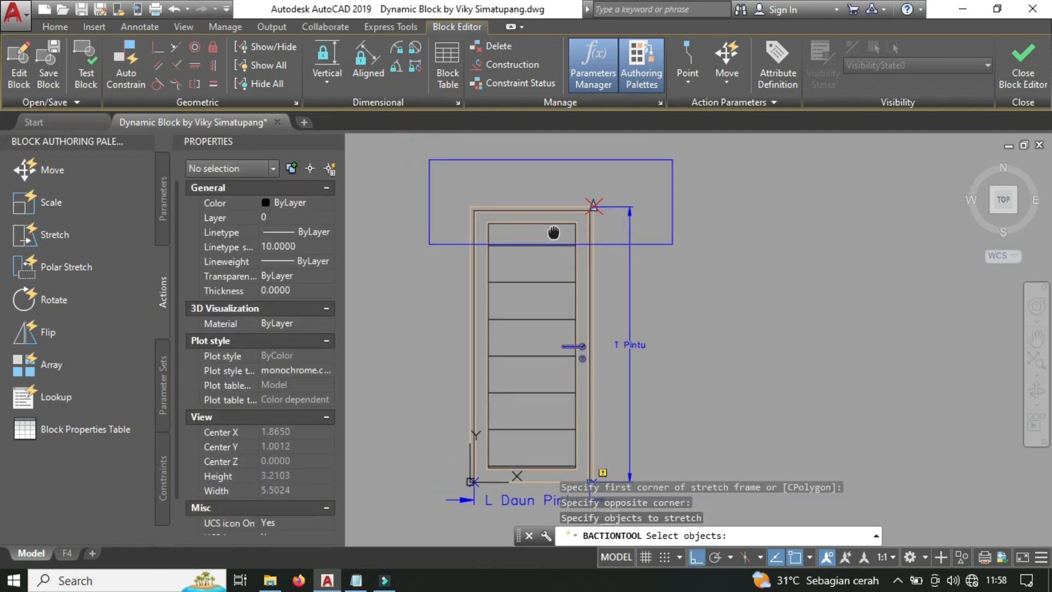
pyautogui.click(618, 234)
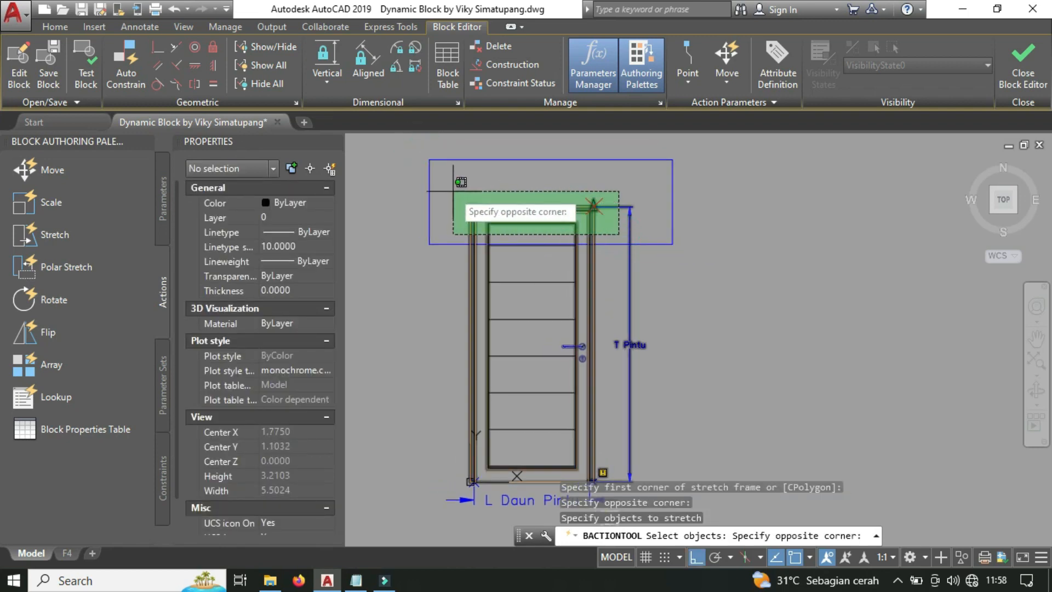
pyautogui.click(452, 188)
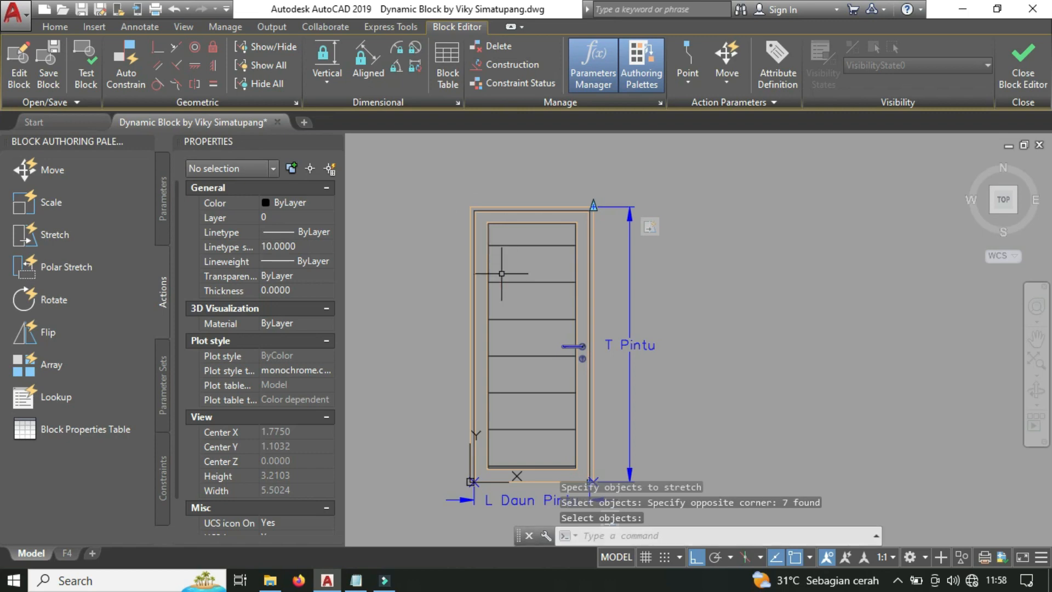
# Check the associative setting of the door panel's hatch, and close the Block Editor, saving the changes to Tampak Pintu Single.
pyautogui.click(532, 281)
pyautogui.press('Return')
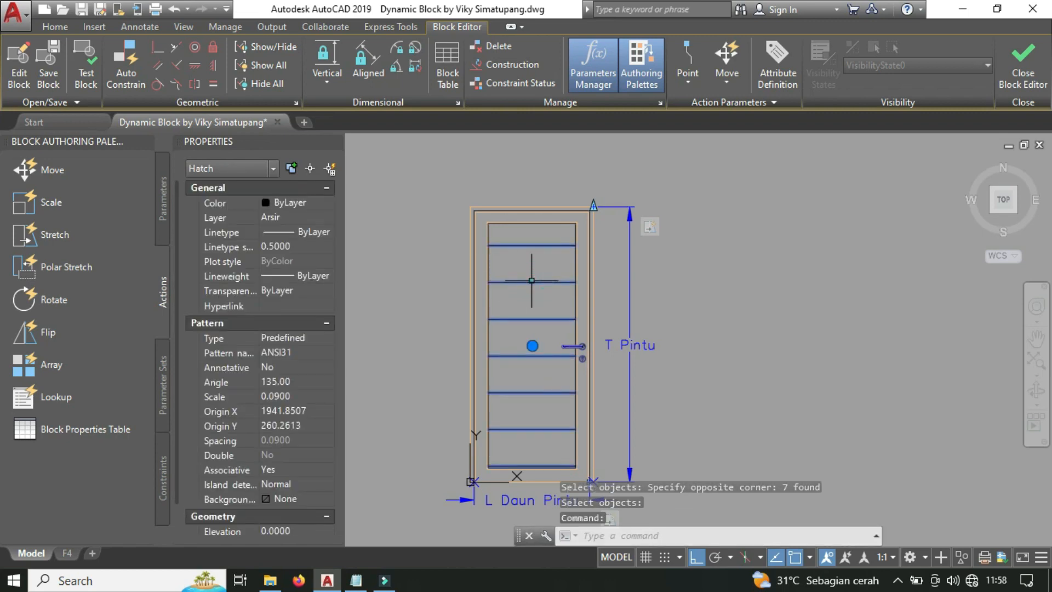
pyautogui.moveTo(526, 281)
pyautogui.mouseDown(button='middle')
pyautogui.moveTo(534, 230)
pyautogui.moveTo(523, 302)
pyautogui.mouseUp(button='middle')
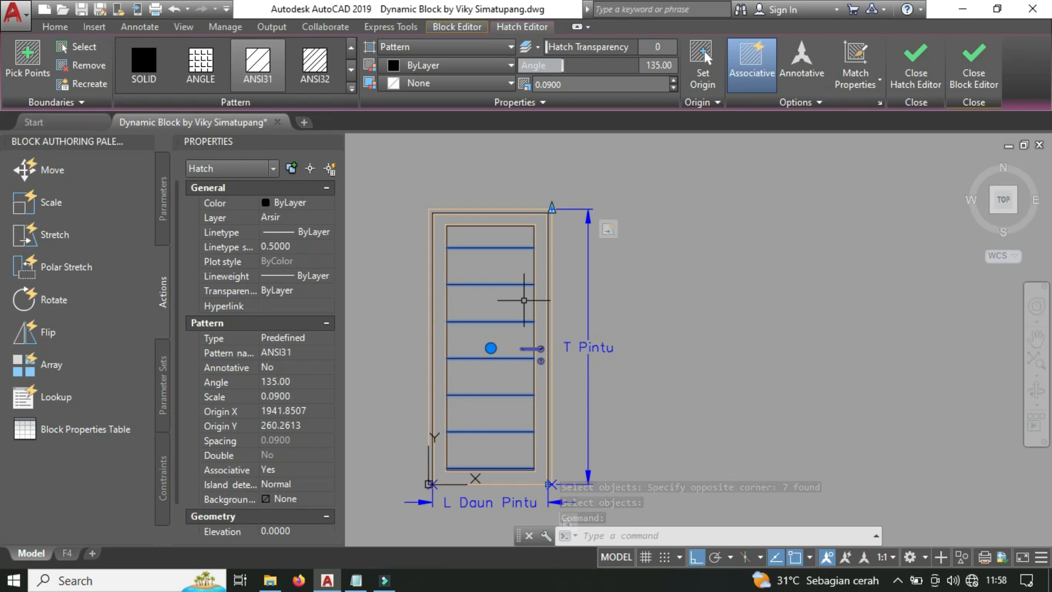
pyautogui.scroll(2, 526, 313)
pyautogui.scroll(-2, 509, 294)
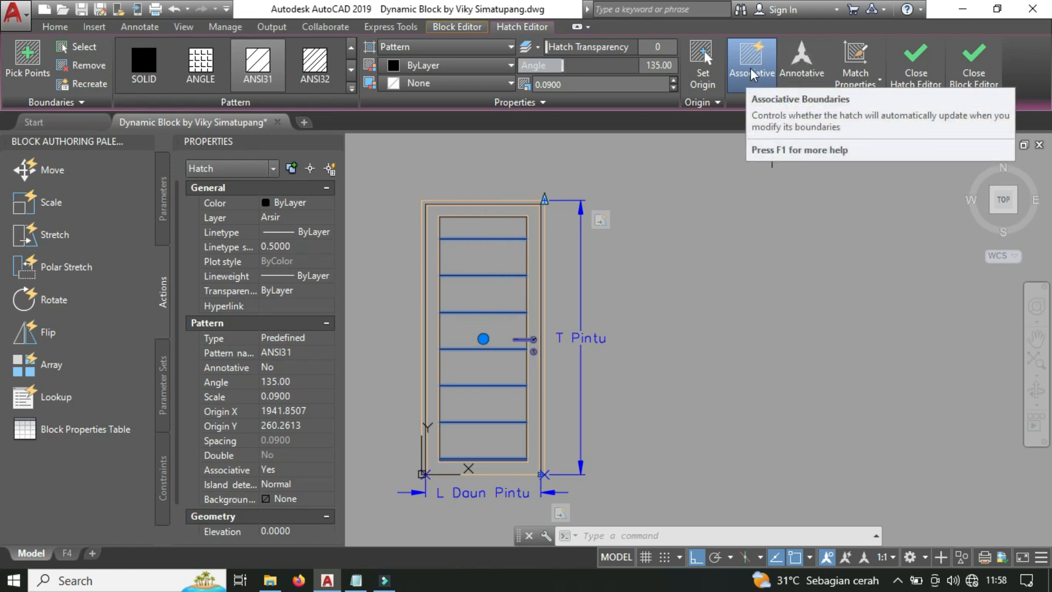
pyautogui.click(964, 71)
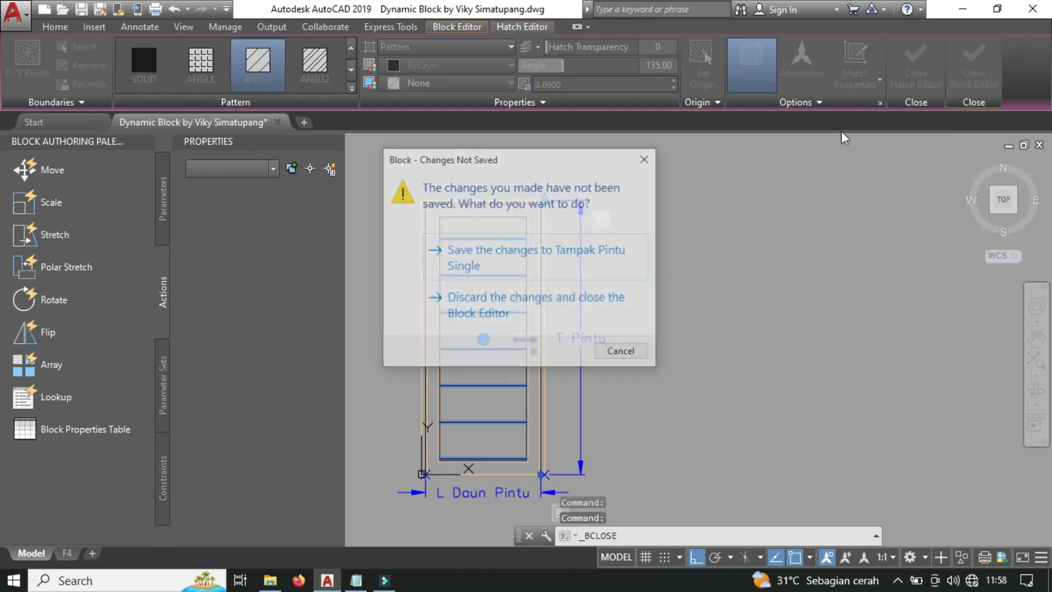
pyautogui.click(462, 246)
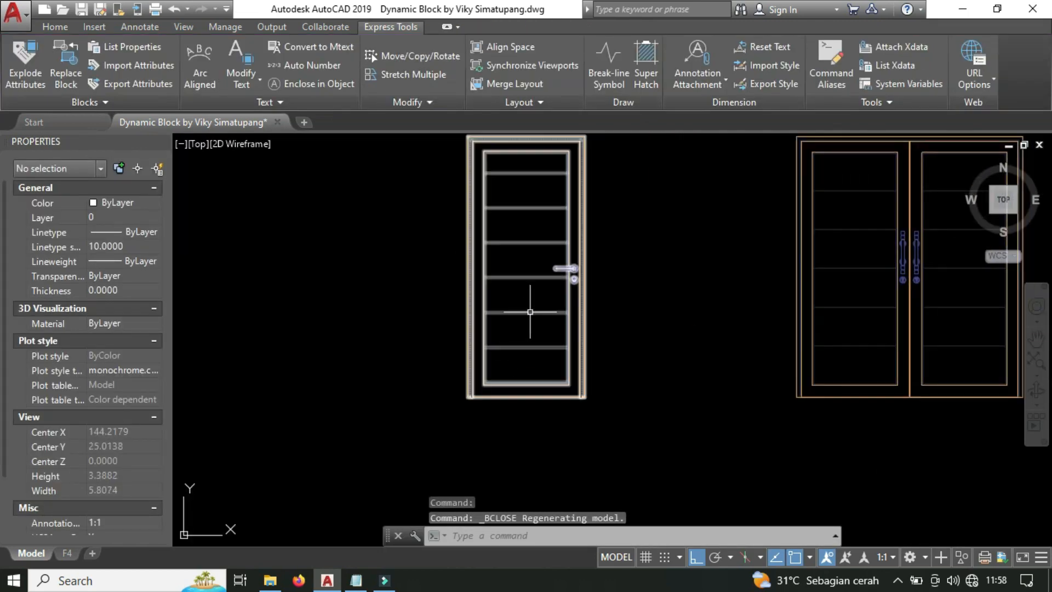
# Test the single door block's stretch grips by widening it towards the double door and extending its height upward.
pyautogui.click(530, 311)
pyautogui.moveTo(530, 311); pyautogui.dragTo(474, 351, button='middle')
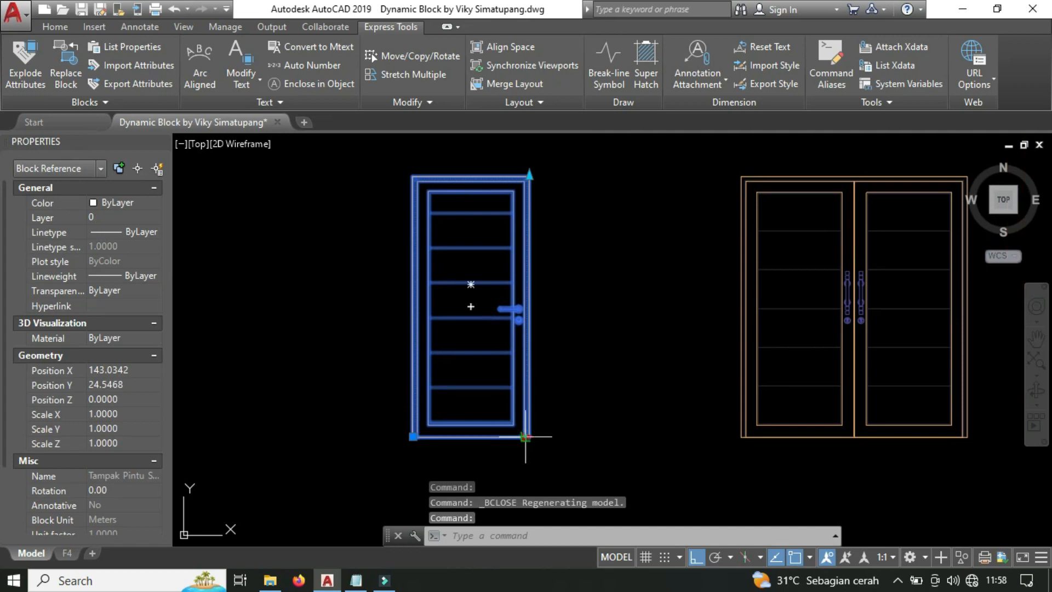
pyautogui.click(525, 437)
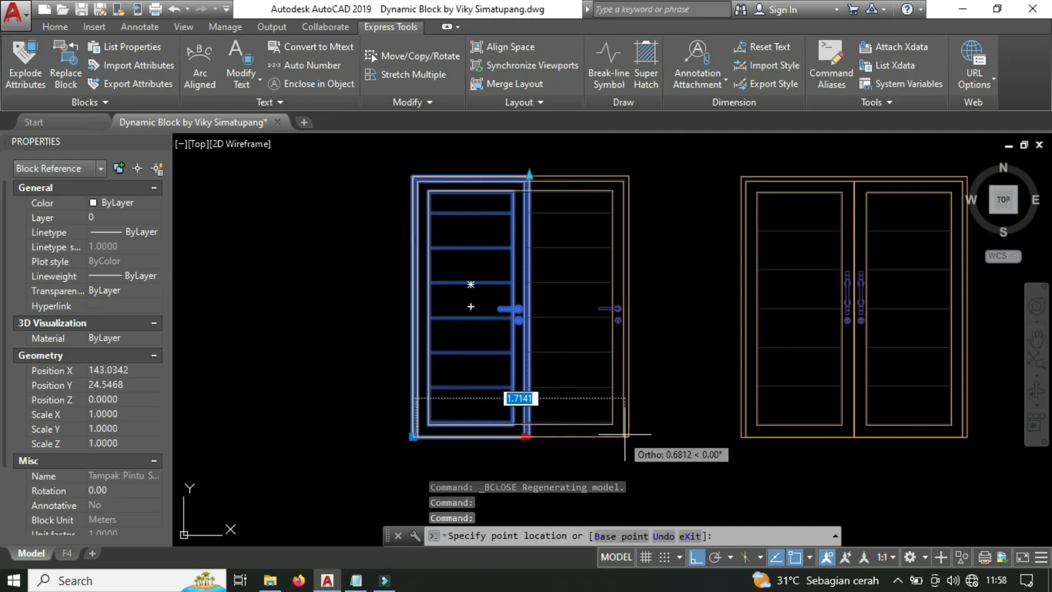
pyautogui.click(629, 176)
pyautogui.click(630, 176)
pyautogui.moveTo(637, 145); pyautogui.dragTo(635, 191, button='middle')
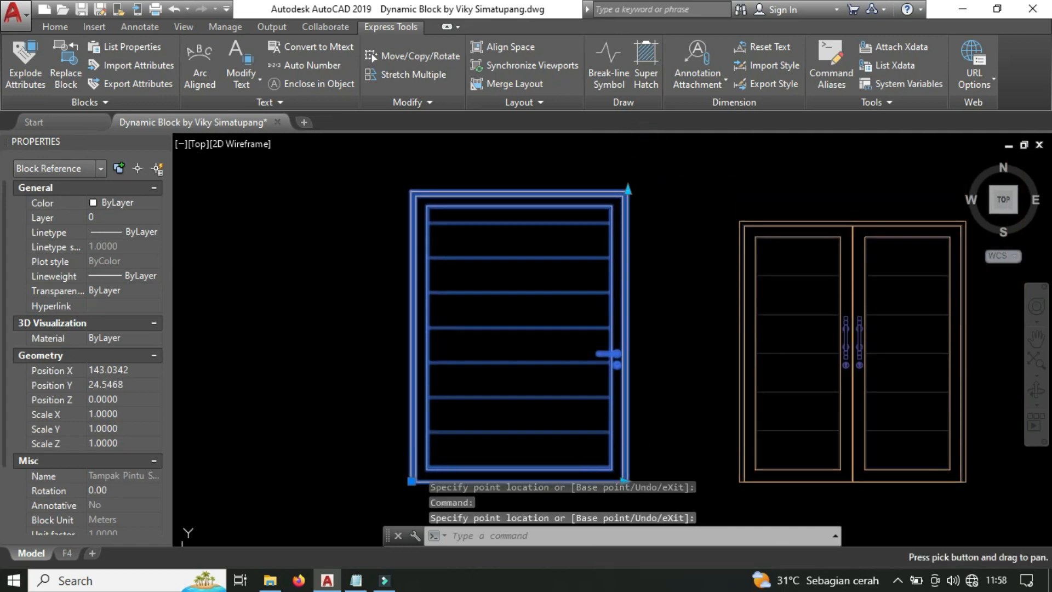
pyautogui.click(628, 191)
pyautogui.click(636, 158)
pyautogui.press('Escape')
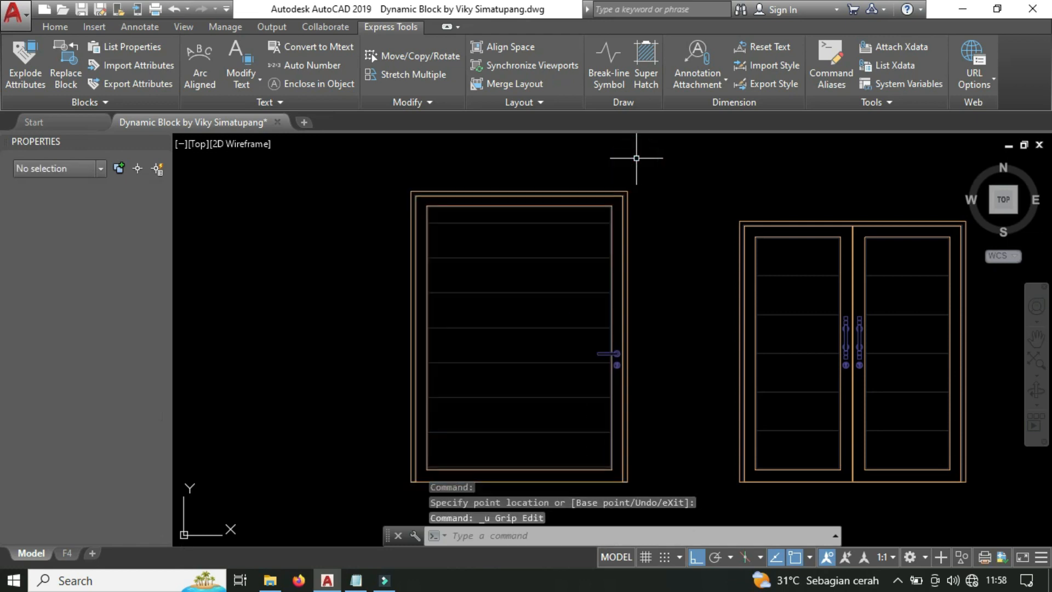
# Undo the test stretches of the single door block's width and height.
pyautogui.hotkey('ctrl', 'z')
pyautogui.hotkey('ctrl', 'z')
pyautogui.hotkey('ctrl', 'z')
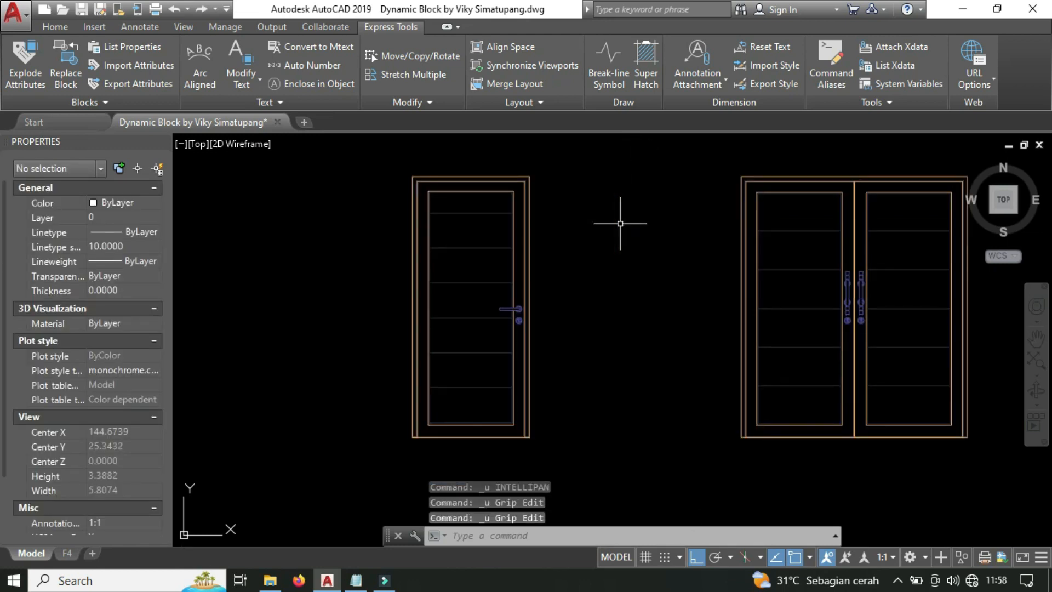
# Reopen the single door block for editing and add a Move action to the Position1 parameter, selecting the handle and keyhole objects.
pyautogui.doubleClick(528, 228)
pyautogui.click(540, 390)
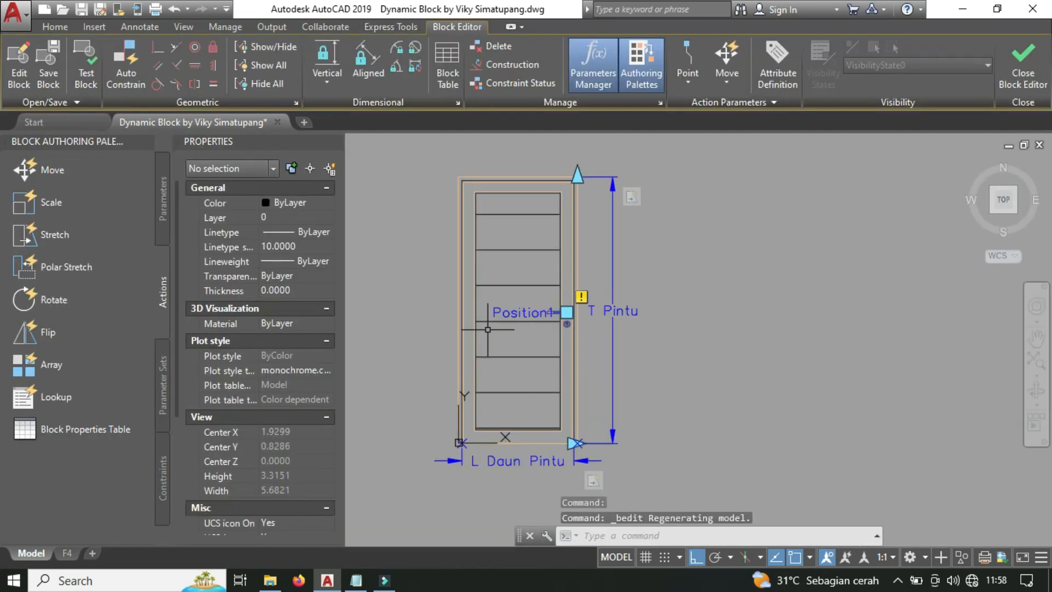
pyautogui.scroll(2, 552, 324)
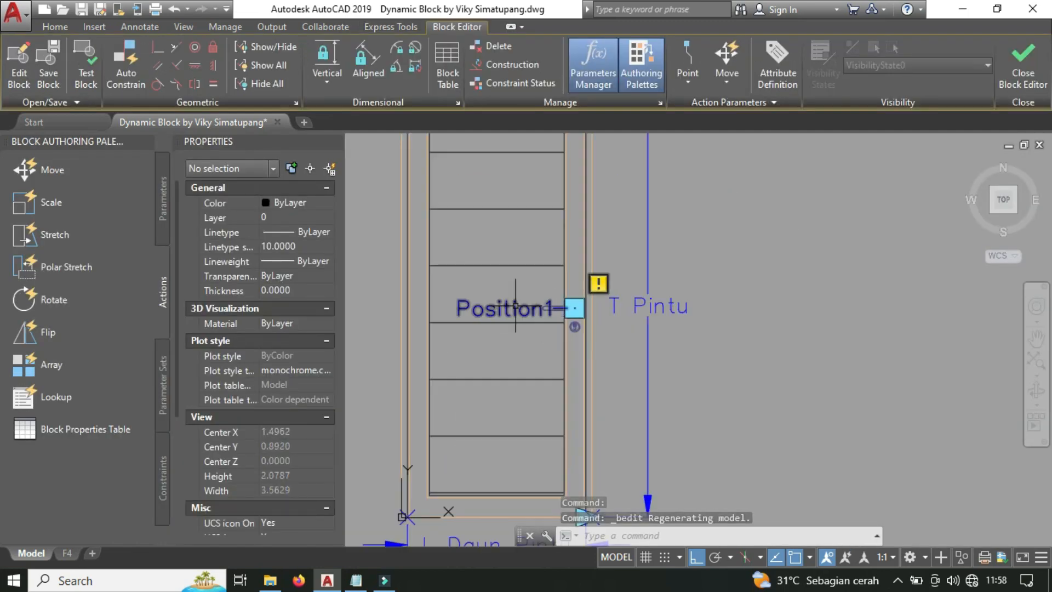
pyautogui.click(49, 170)
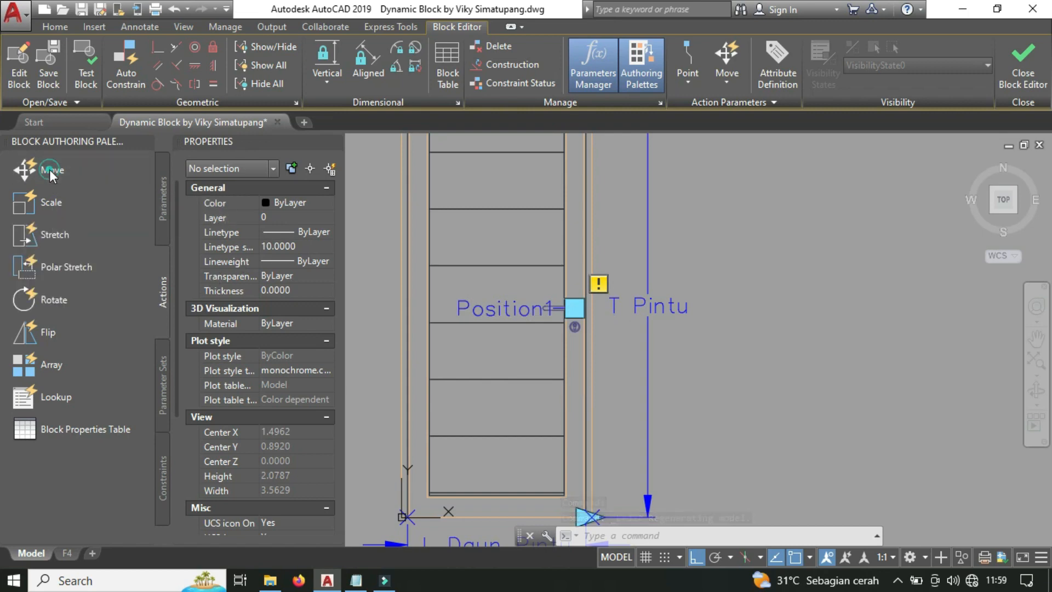
pyautogui.click(525, 310)
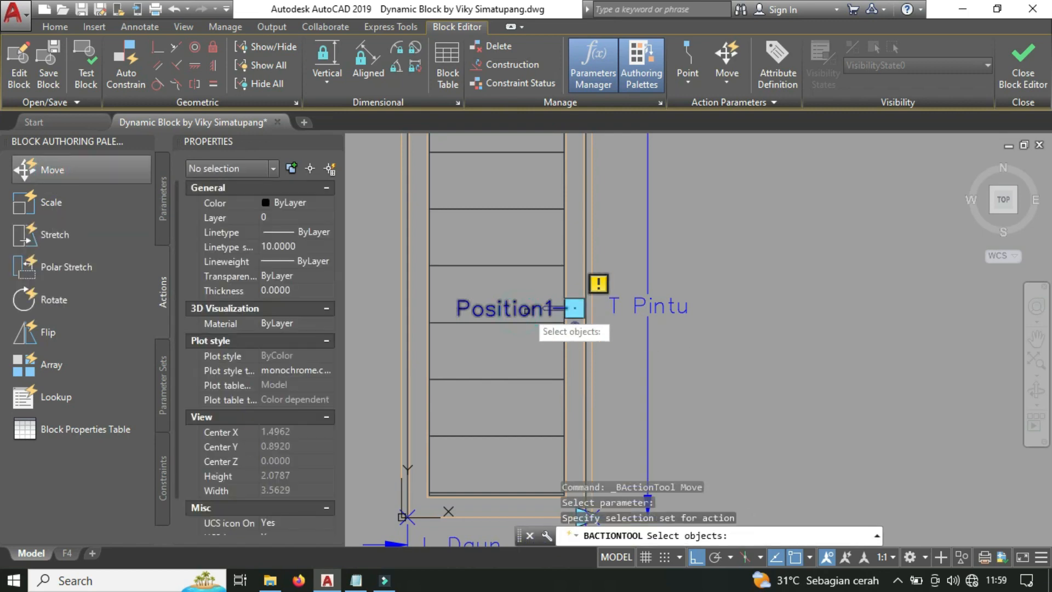
pyautogui.click(521, 223)
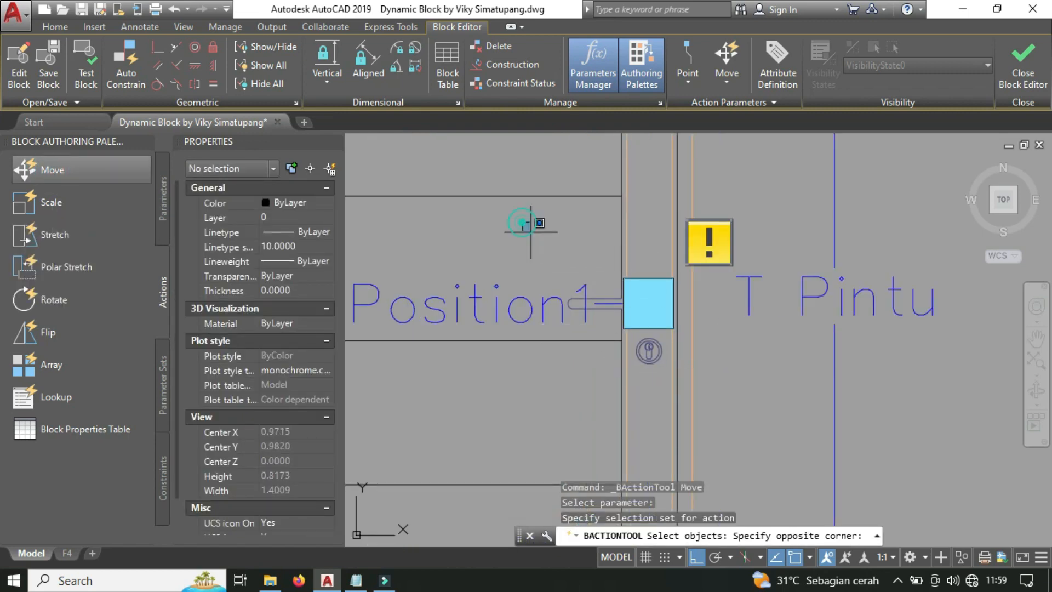
pyautogui.scroll(4, 521, 223)
pyautogui.click(702, 433)
pyautogui.scroll(-2, 606, 373)
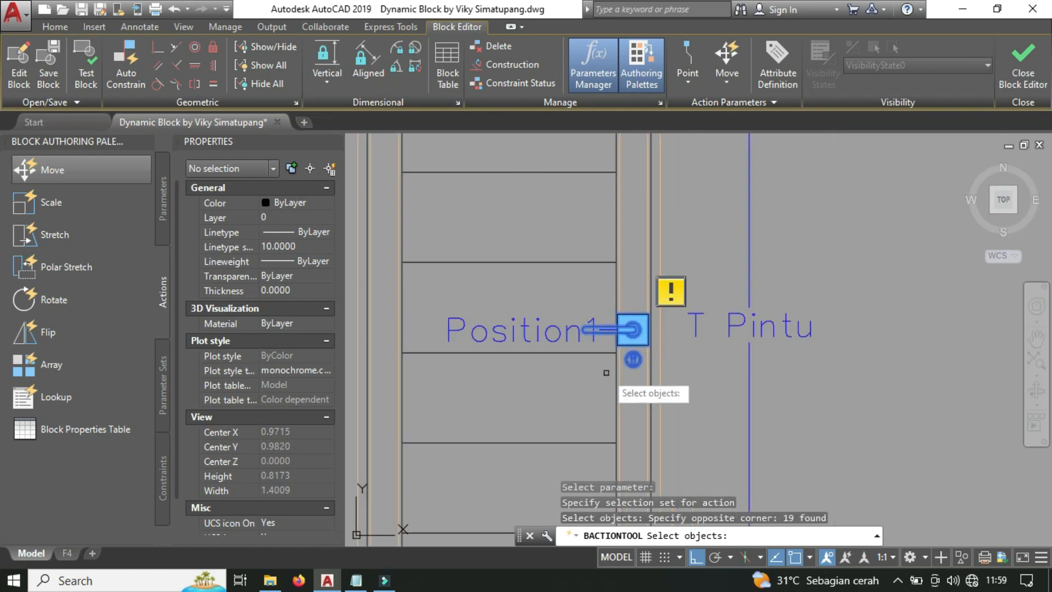
pyautogui.scroll(-6, 617, 362)
pyautogui.press('Return')
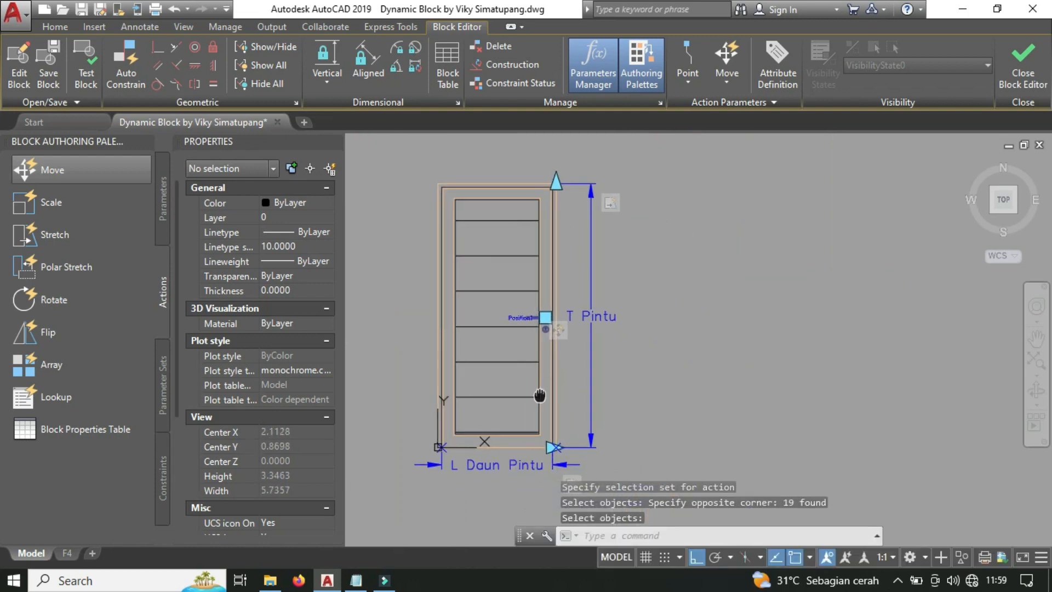
# Turn off the panel hatch's associativity, try stretching its upper edge downward, and undo that stretch.
pyautogui.moveTo(540, 396); pyautogui.dragTo(575, 378, button='middle')
pyautogui.click(487, 326)
pyautogui.click(751, 63)
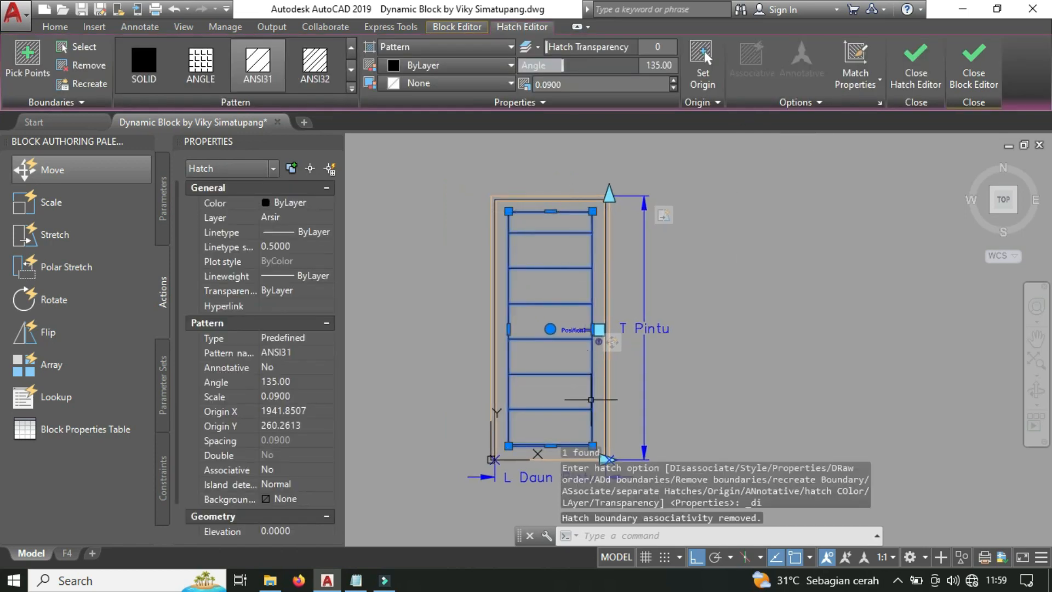
pyautogui.click(550, 210)
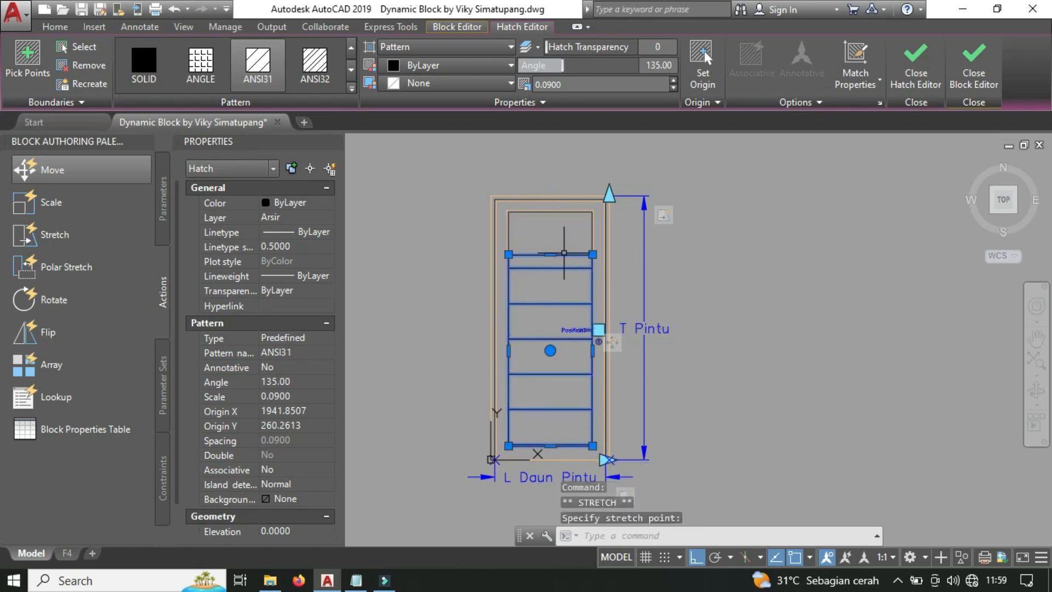
pyautogui.hotkey('ctrl', 'z')
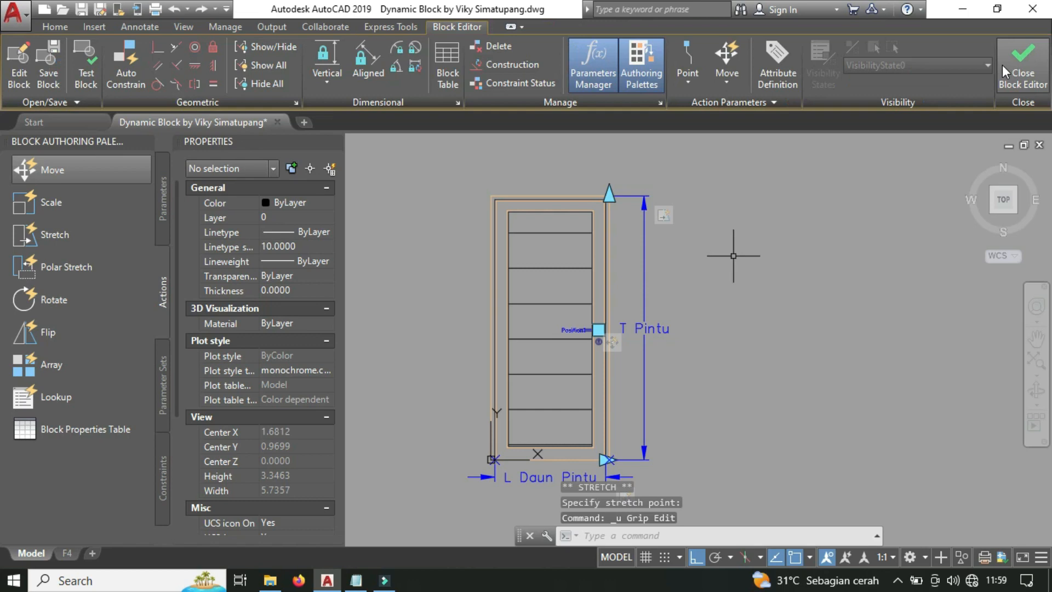
# Close the Block Editor, saving the parameter changes to the single door block.
pyautogui.click(1014, 69)
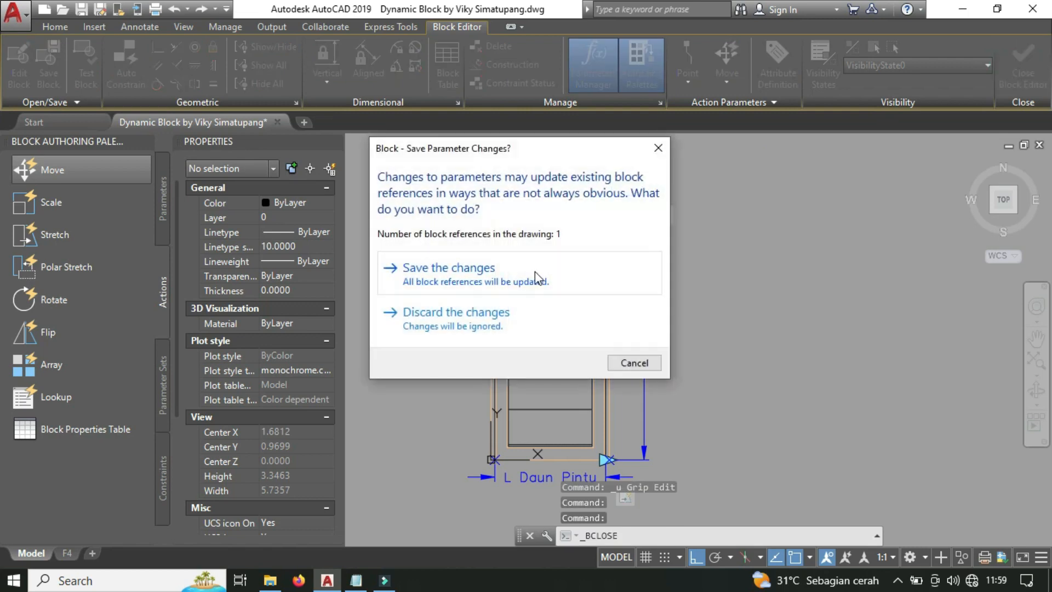
pyautogui.click(526, 271)
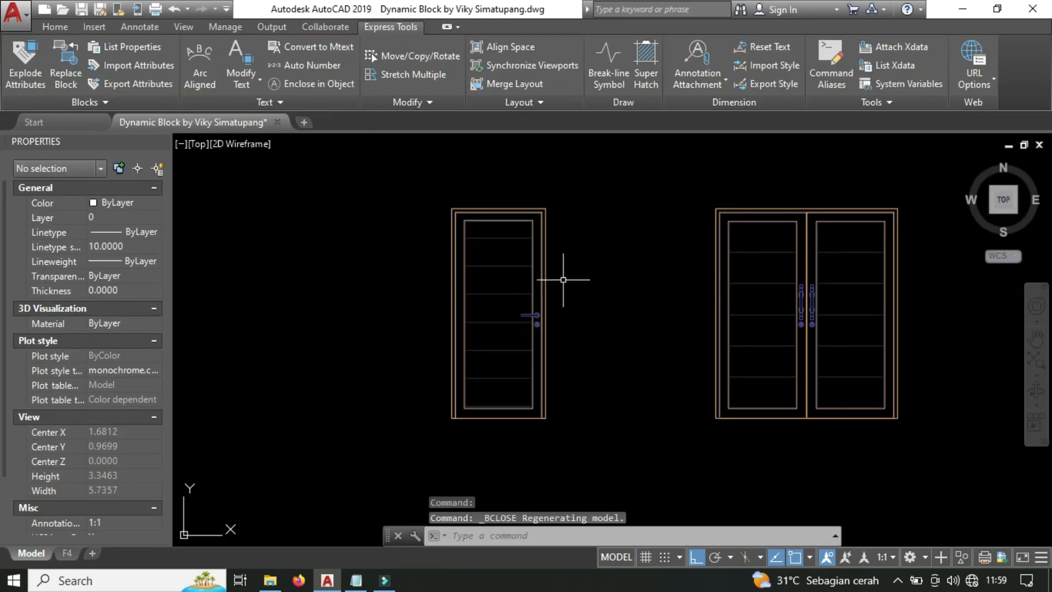
# Test the single door block's width grip by widening it towards the double door, and undo the stretch.
pyautogui.click(554, 286)
pyautogui.click(500, 312)
pyautogui.click(542, 418)
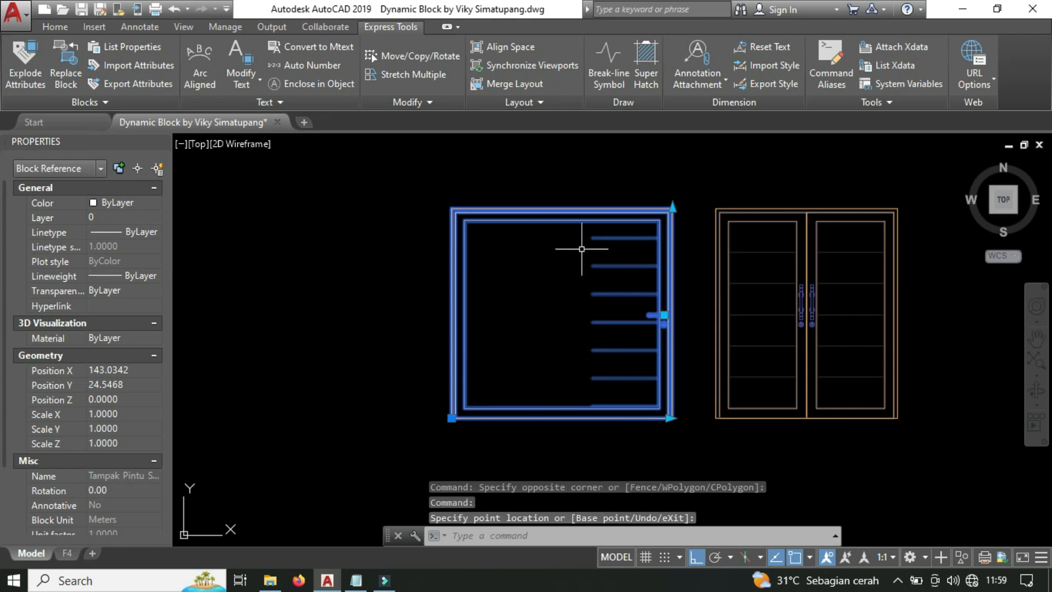
pyautogui.click(585, 331)
pyautogui.click(557, 263)
pyautogui.press('Escape')
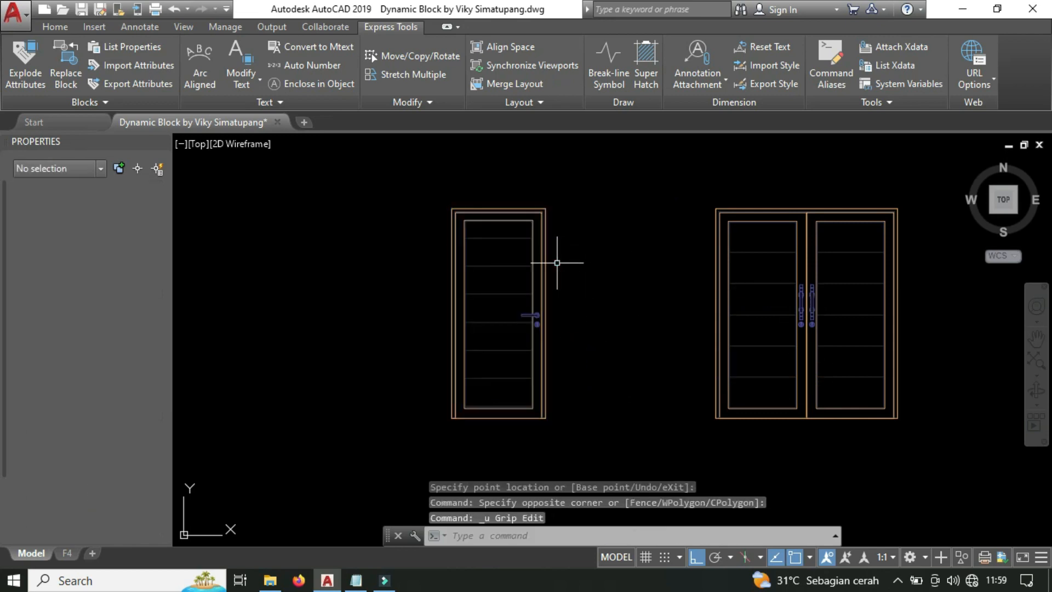
# Reopen Tampak Pintu Single in the Block Editor and erase the door panel's hatch.
pyautogui.doubleClick(544, 301)
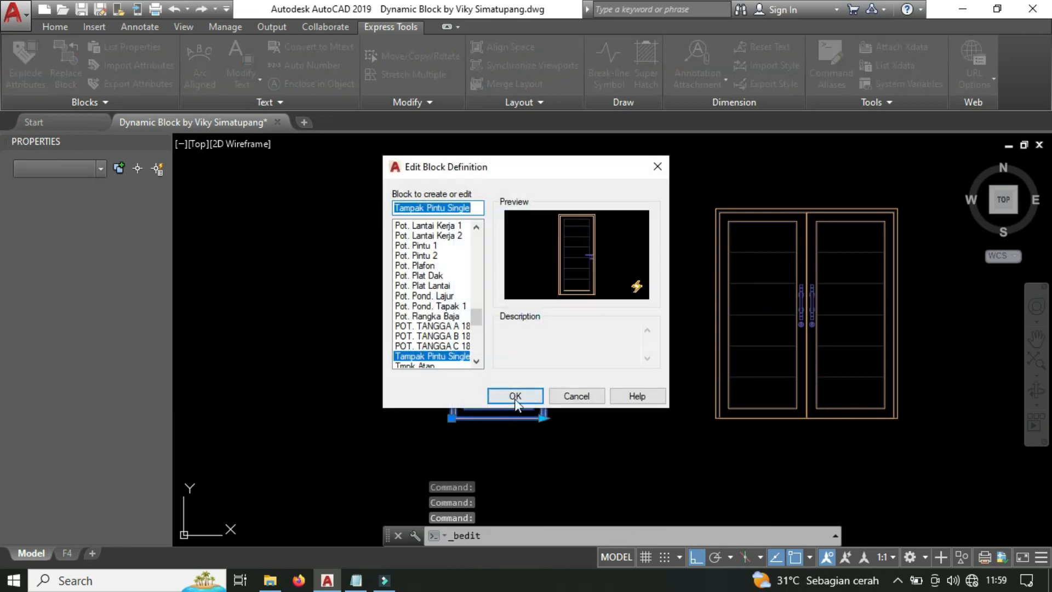
pyautogui.click(515, 397)
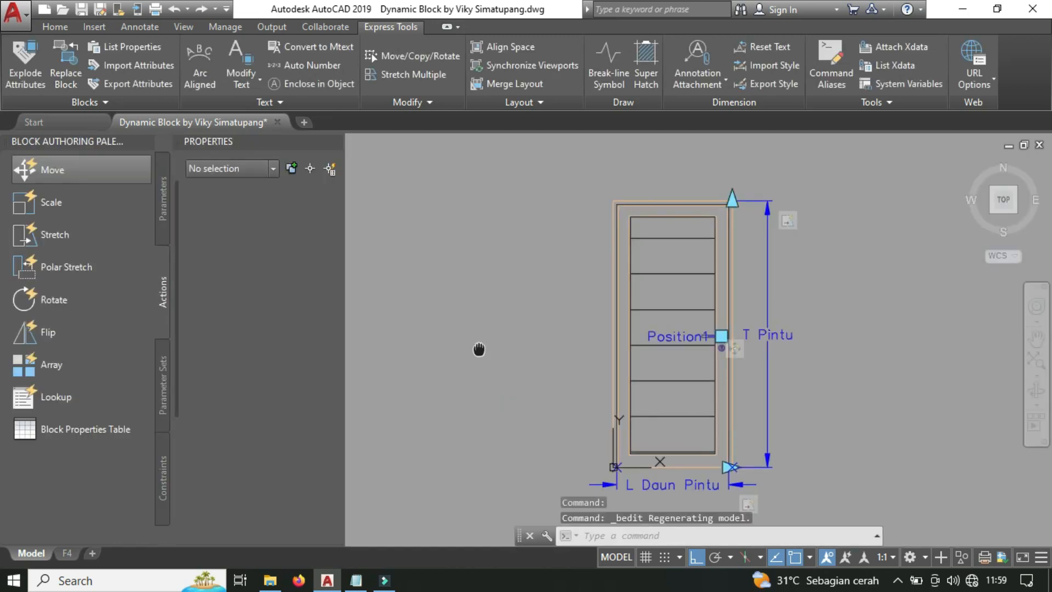
pyautogui.moveTo(478, 349); pyautogui.dragTo(347, 354, button='middle')
pyautogui.click(556, 313)
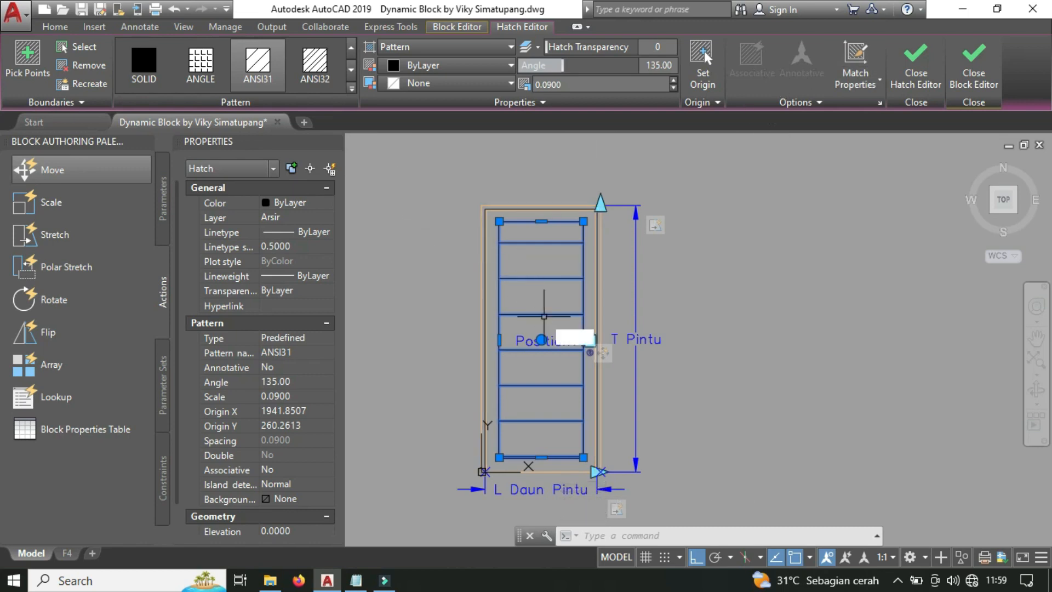
pyautogui.write('E')
pyautogui.press('Return')
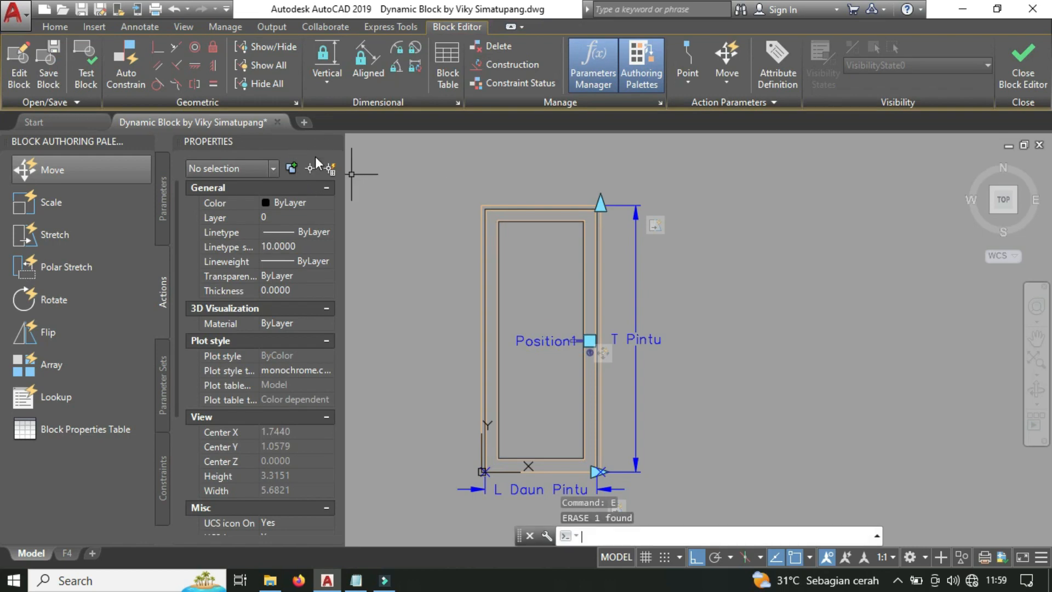
# Hatch the door's inner panel with an associative ANSI31 pattern at a 45 degree angle and a scale of 0.08.
pyautogui.write('h')
pyautogui.press('Return')
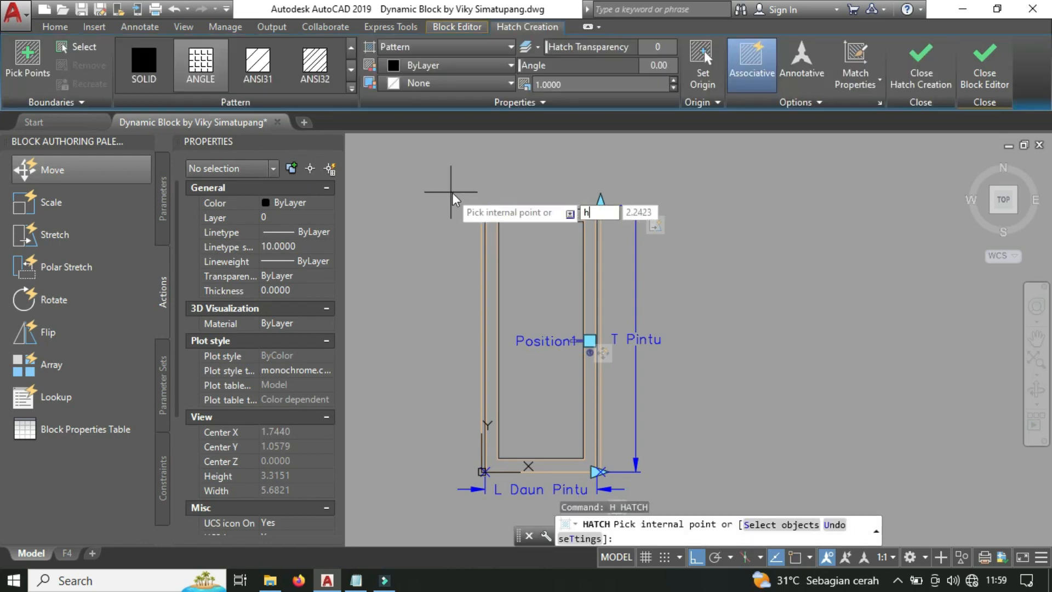
pyautogui.press('Escape')
pyautogui.press('Return')
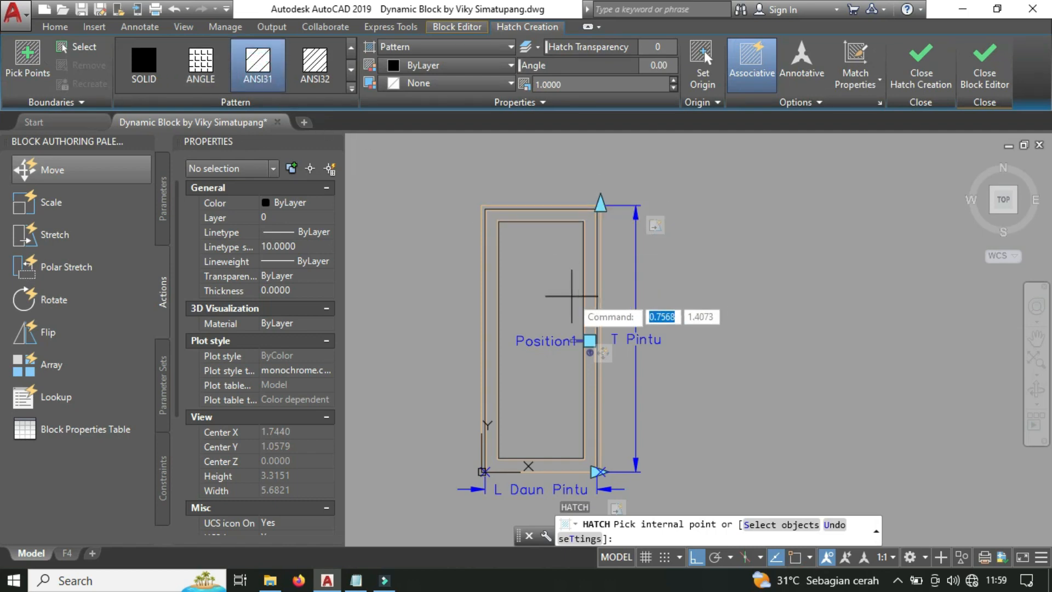
pyautogui.click(548, 291)
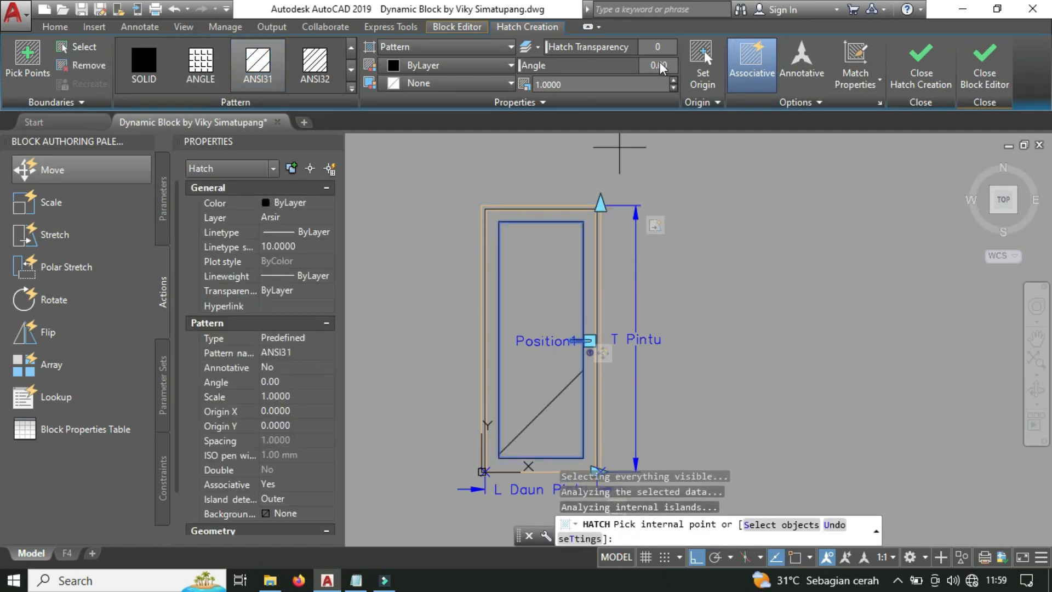
pyautogui.press('Return')
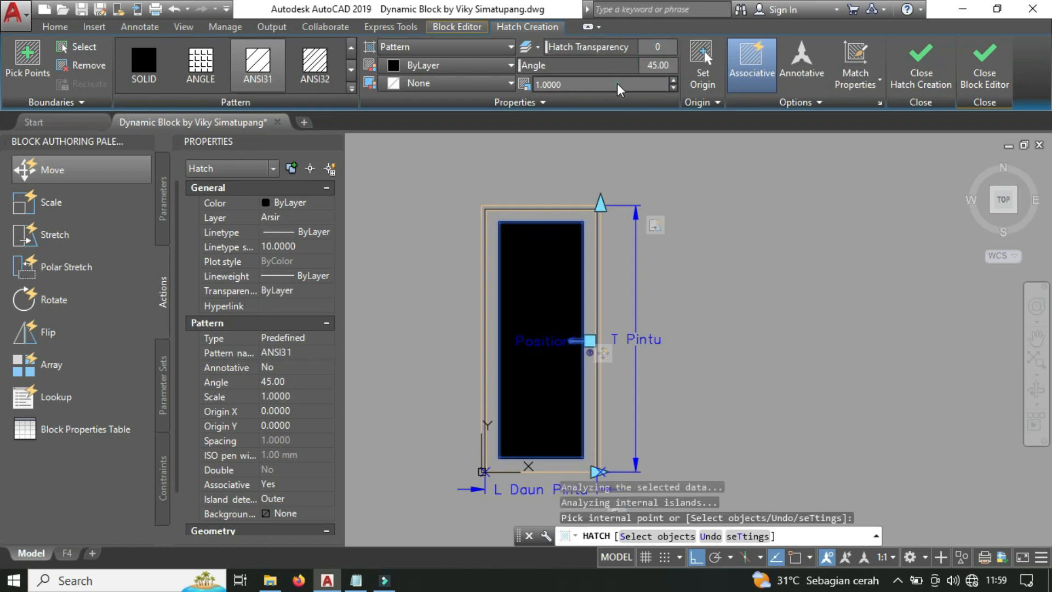
pyautogui.click(617, 84)
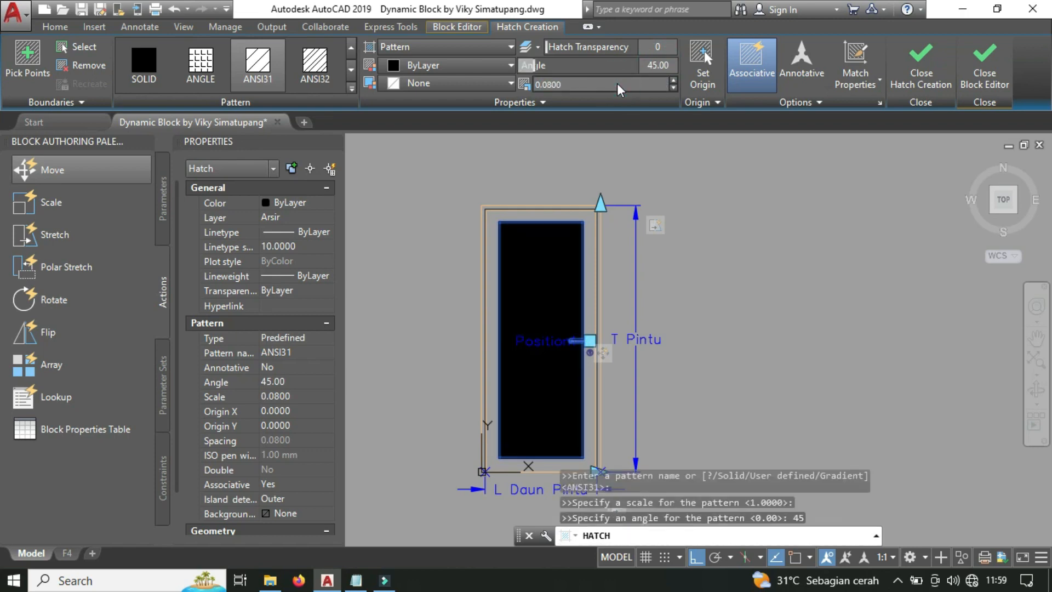
pyautogui.press('Return')
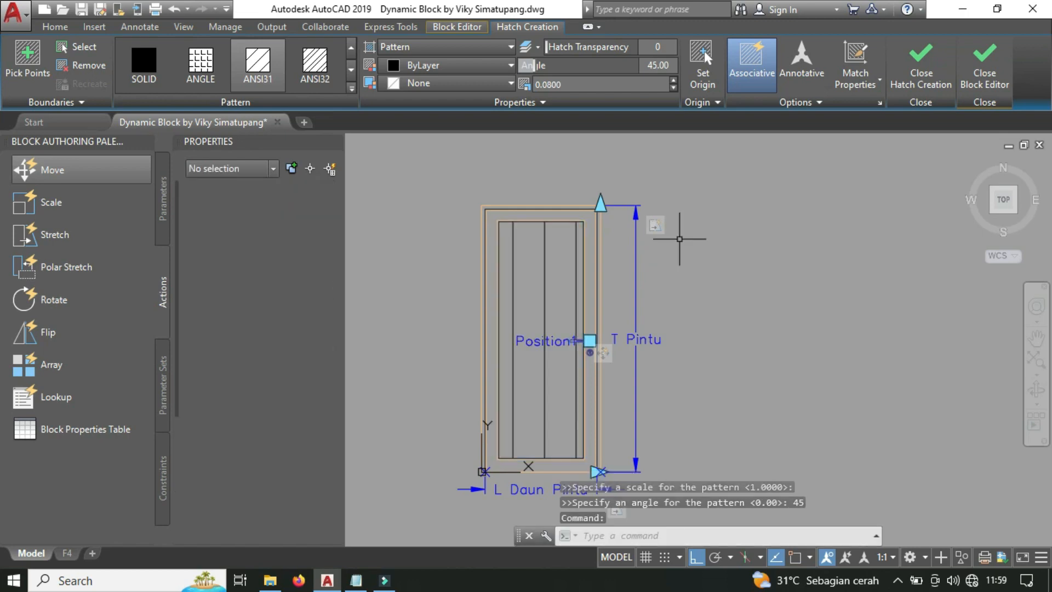
# Set the new panel hatch's angle to 135 degrees and clear the selection.
pyautogui.click(549, 264)
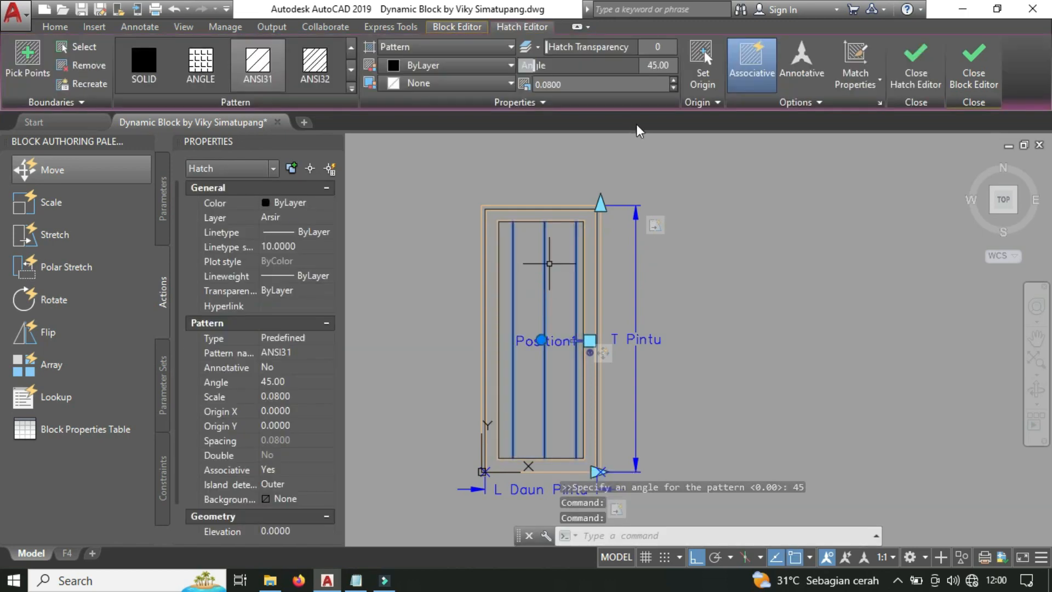
pyautogui.click(666, 71)
pyautogui.write('135')
pyautogui.press('Return')
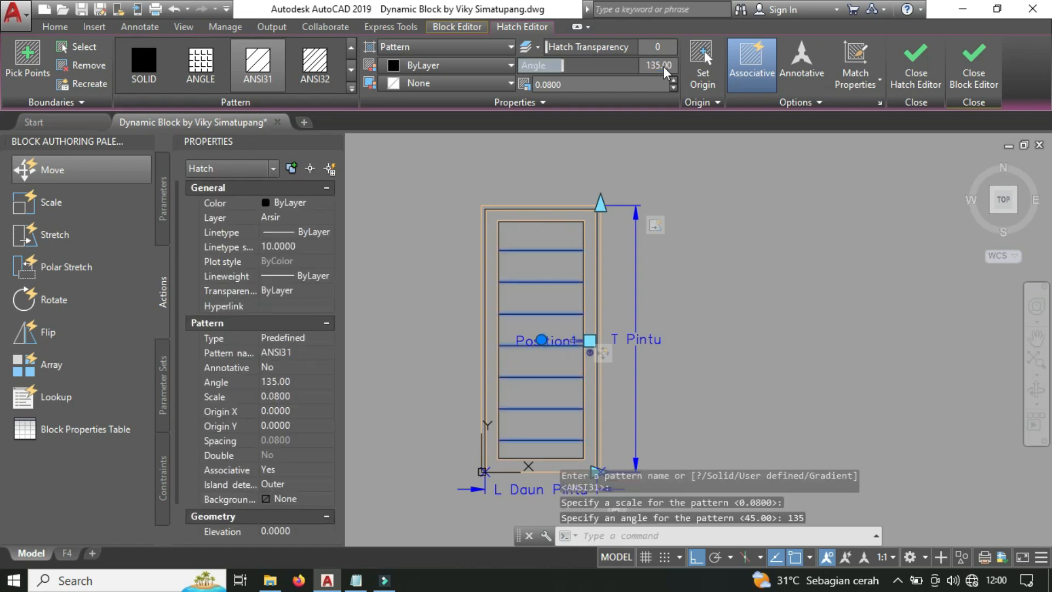
pyautogui.moveTo(762, 304); pyautogui.dragTo(721, 276, button='middle')
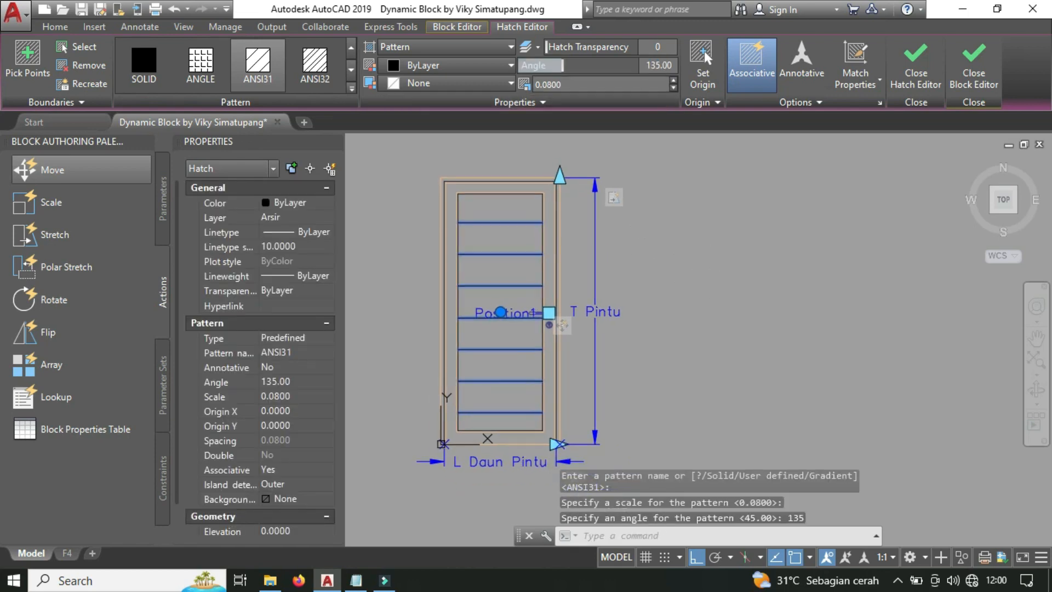
pyautogui.press('space')
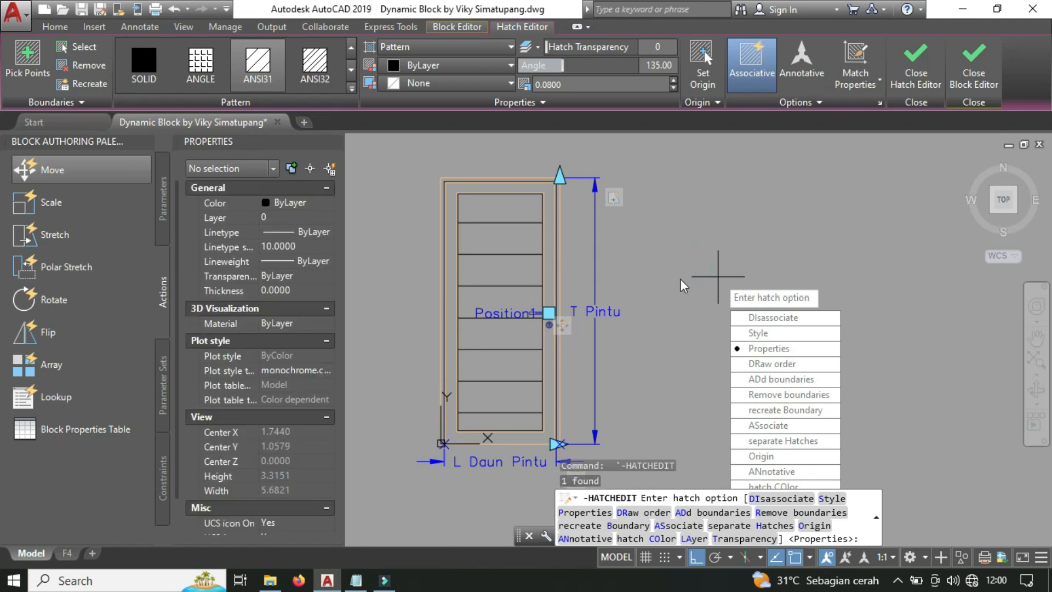
pyautogui.press('Escape')
pyautogui.click(673, 265)
pyautogui.click(673, 261)
pyautogui.moveTo(669, 277)
pyautogui.mouseDown(button='middle')
pyautogui.moveTo(721, 249)
pyautogui.moveTo(722, 262)
pyautogui.mouseUp(button='middle')
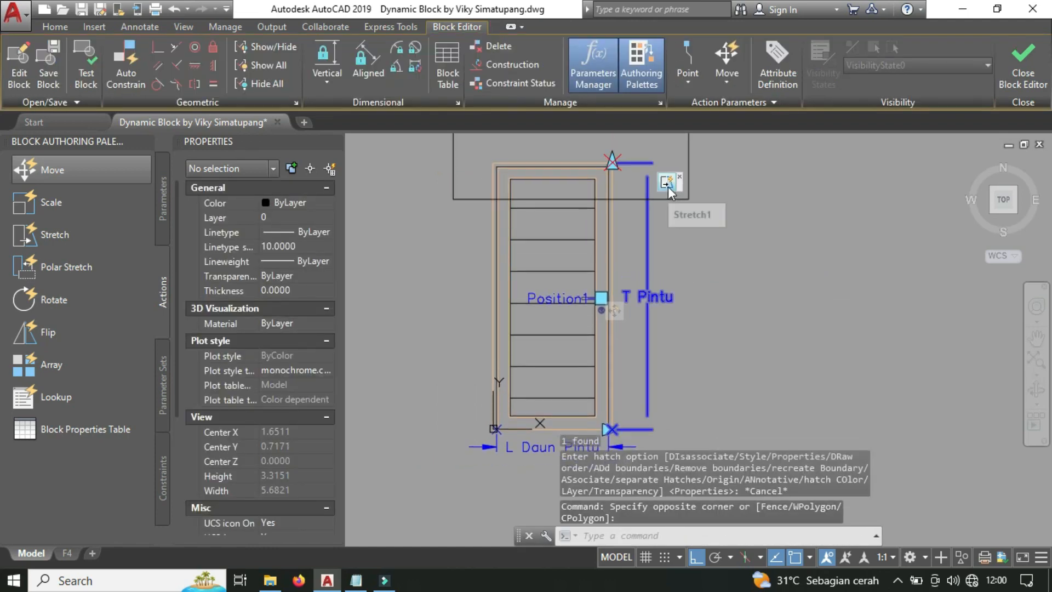
pyautogui.click(554, 235)
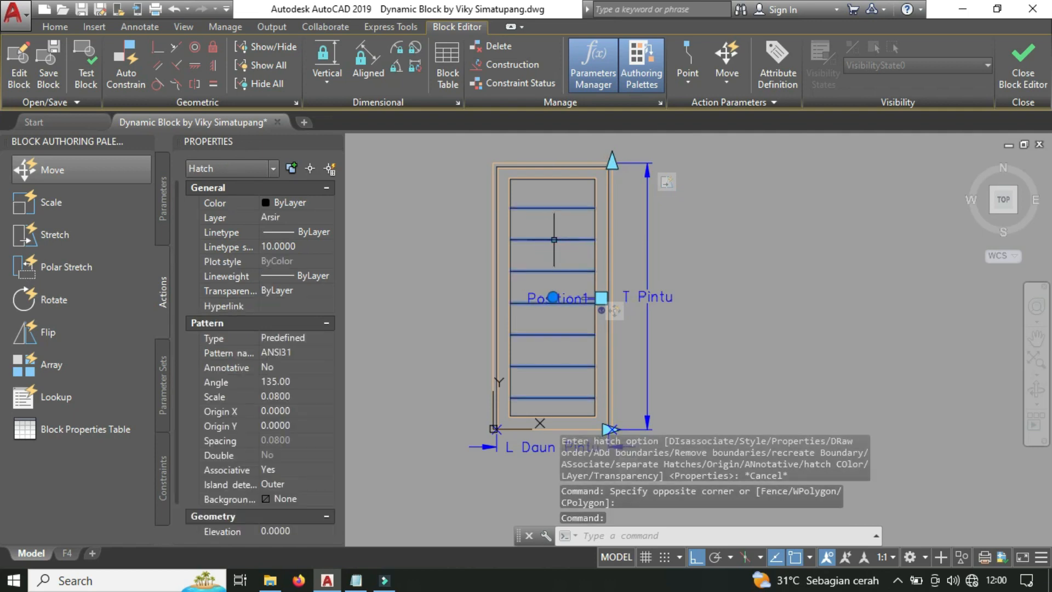
pyautogui.press('Escape')
pyautogui.moveTo(554, 236); pyautogui.dragTo(565, 277, button='middle')
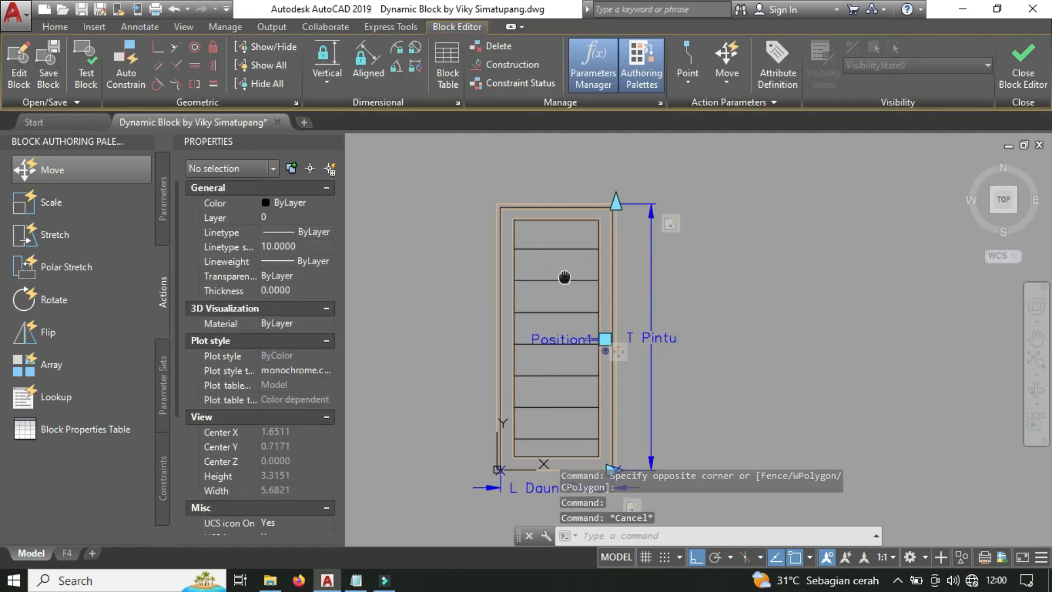
# Redefine the T Pintu stretch action with a new frame across the door's top and a selection set that includes the new hatch.
pyautogui.click(670, 223)
pyautogui.rightClick(670, 223)
pyautogui.click(719, 261)
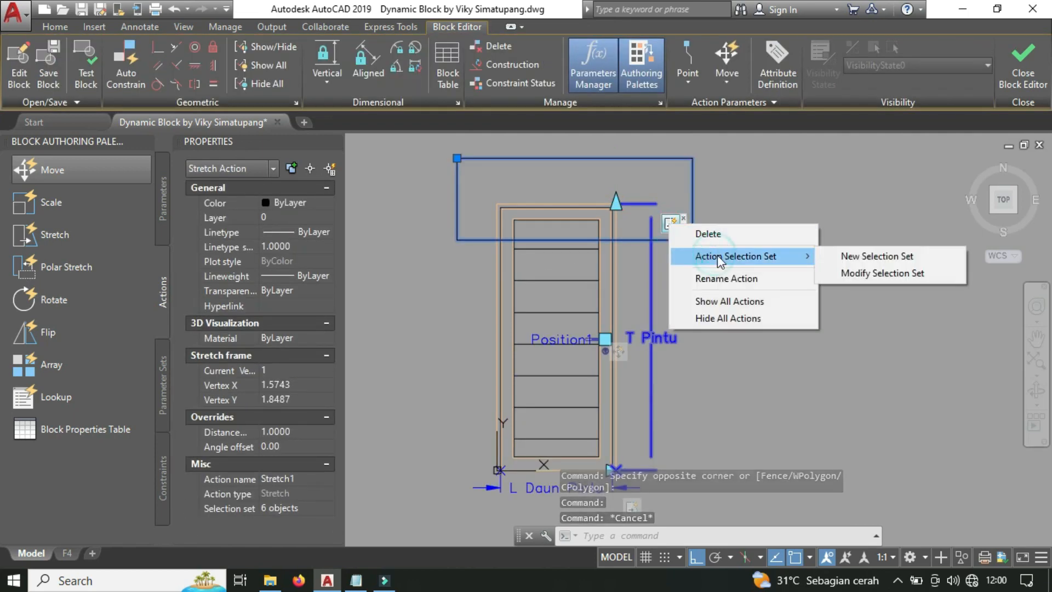
pyautogui.click(877, 264)
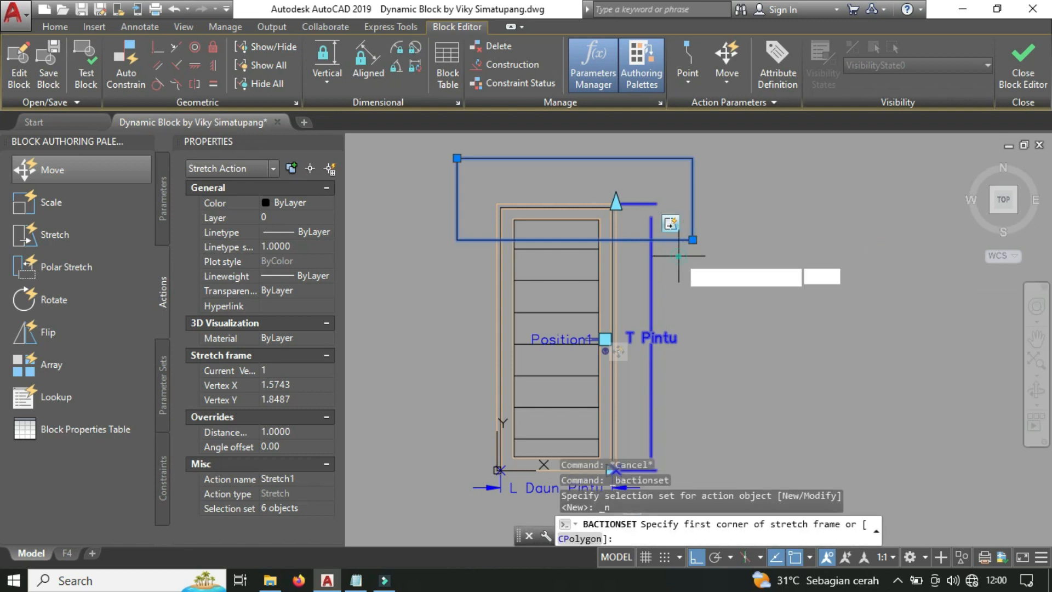
pyautogui.click(678, 255)
pyautogui.click(470, 177)
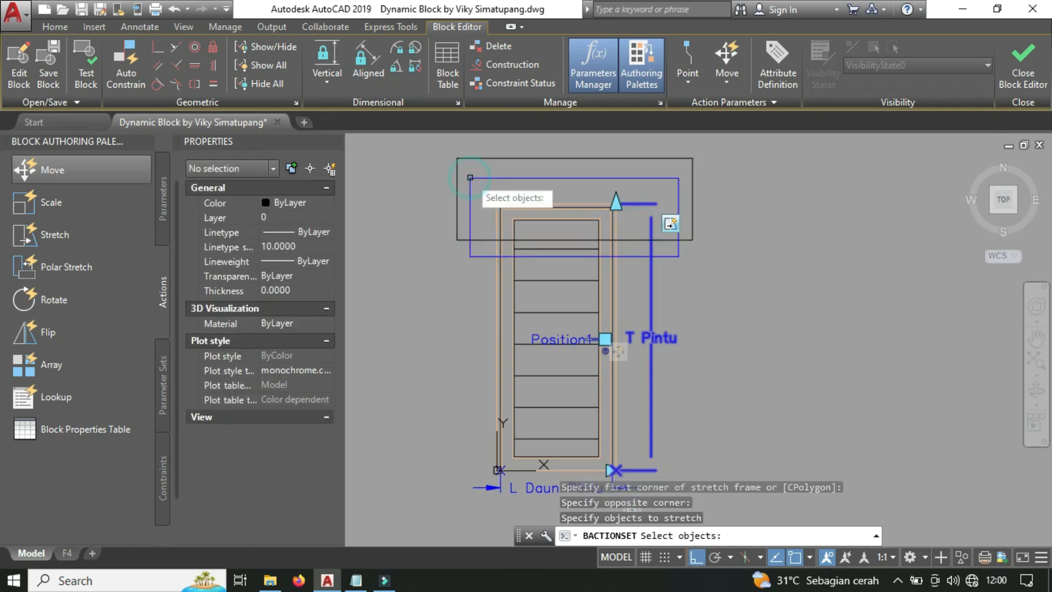
pyautogui.click(635, 248)
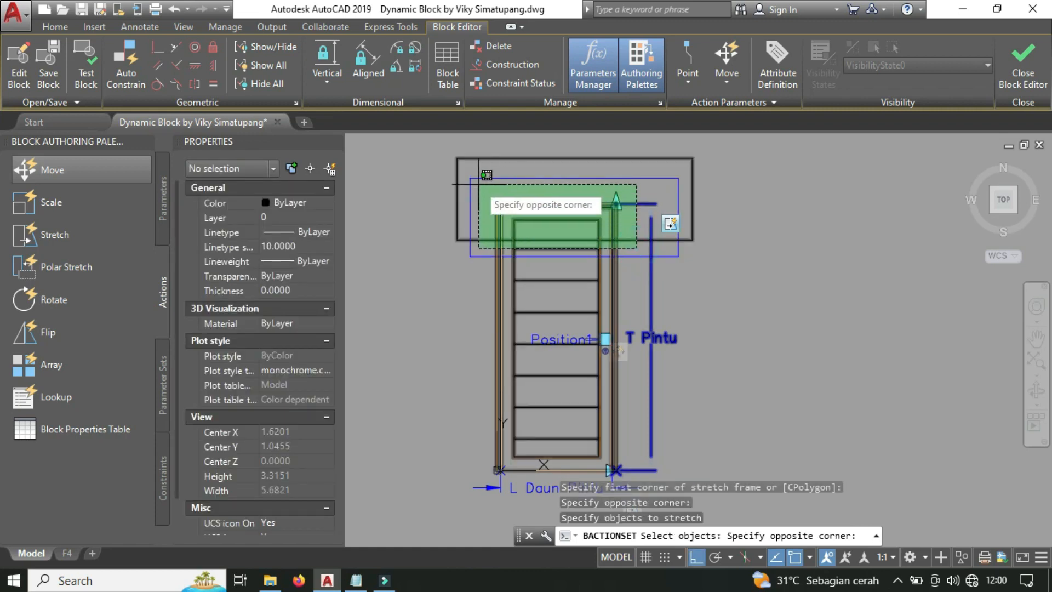
pyautogui.click(478, 184)
pyautogui.press('Return')
# Redefine the L Daun Pintu stretch action with a new full-height frame around the door's handle side, including the hatch in its selection set.
pyautogui.moveTo(677, 297); pyautogui.dragTo(625, 238, button='middle')
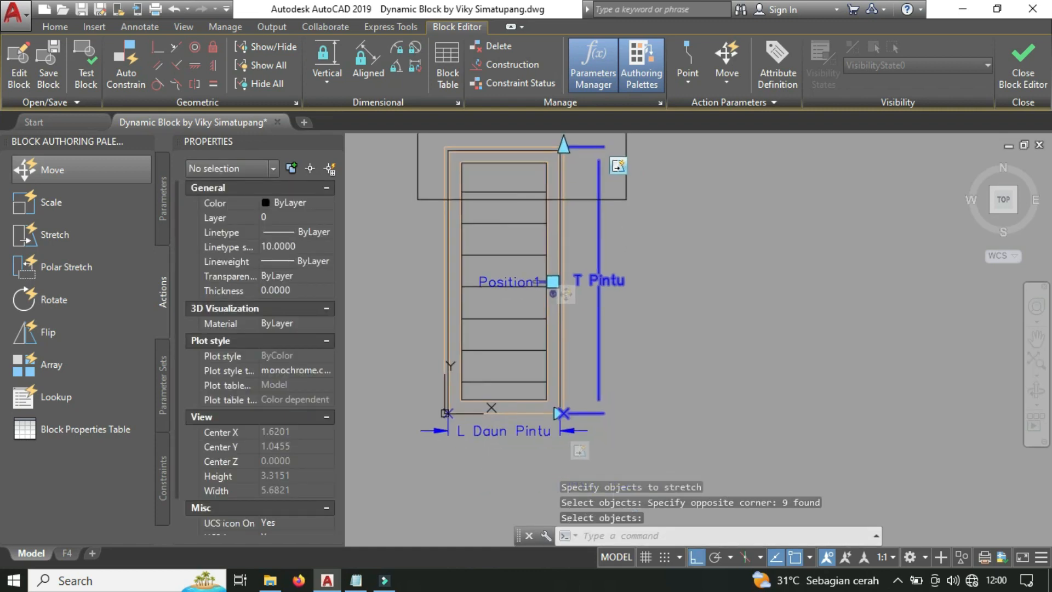
pyautogui.rightClick(581, 453)
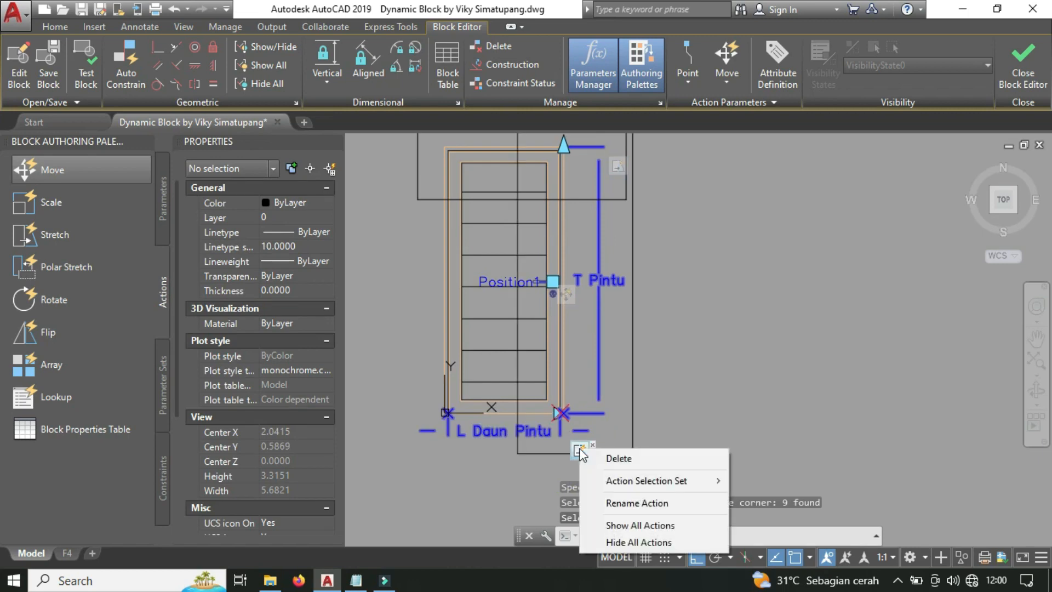
pyautogui.moveTo(635, 482)
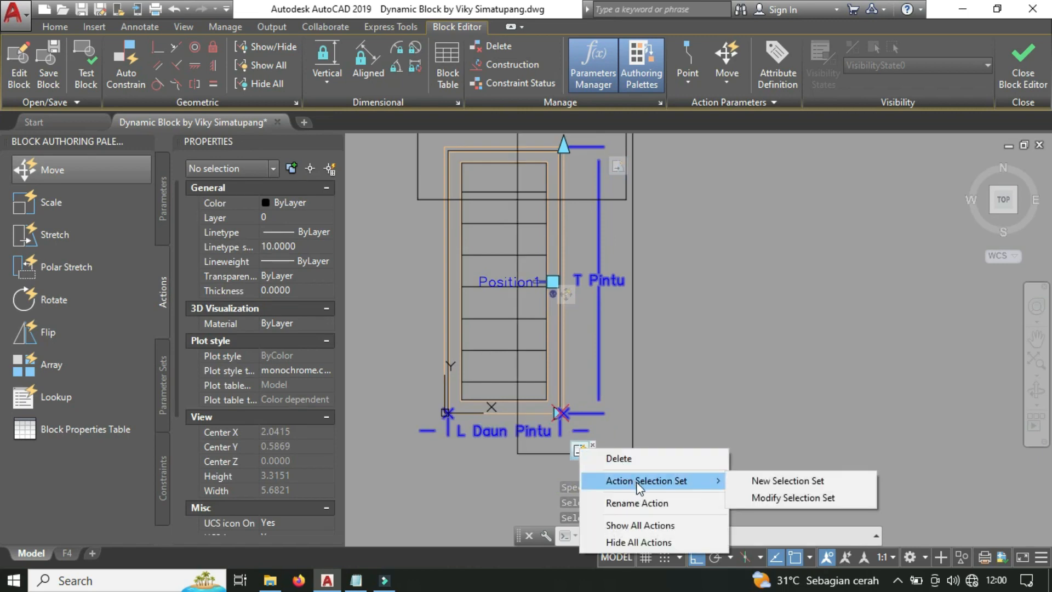
pyautogui.click(757, 480)
pyautogui.click(631, 453)
pyautogui.scroll(-5, 615, 428)
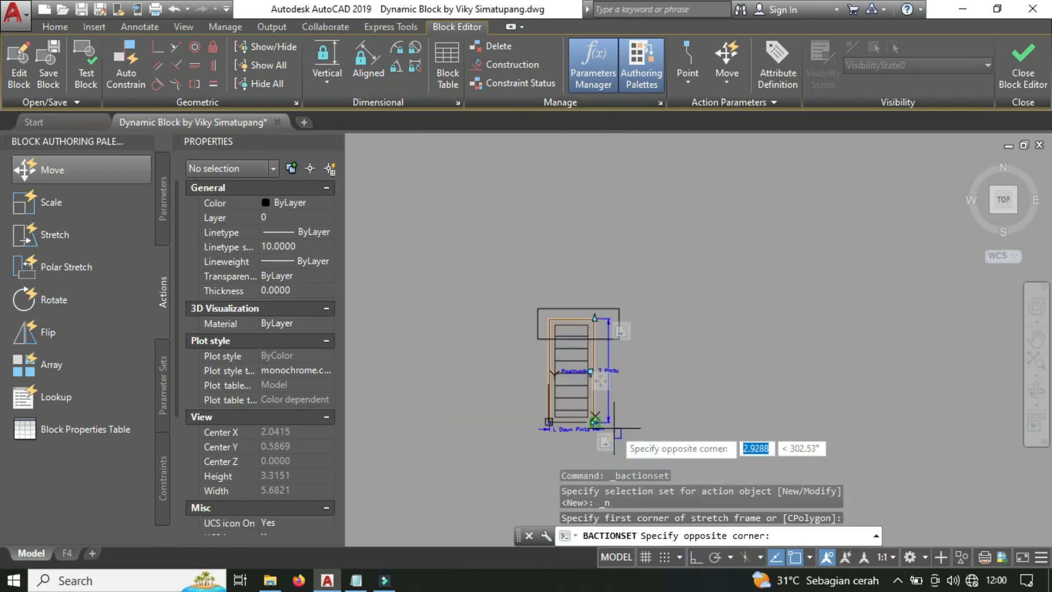
pyautogui.click(570, 296)
pyautogui.scroll(5, 600, 430)
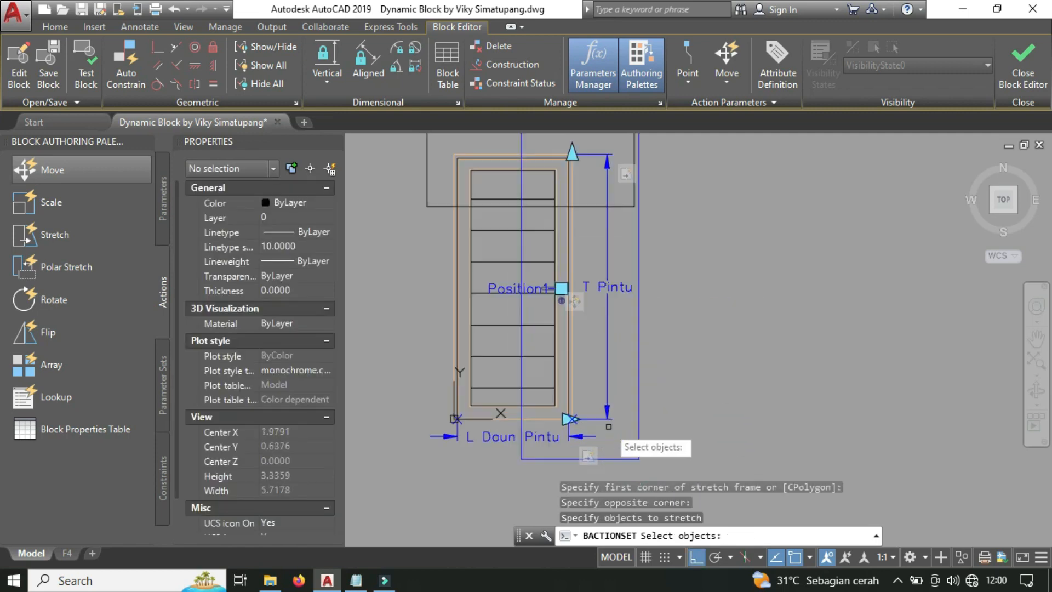
pyautogui.moveTo(613, 434); pyautogui.dragTo(588, 453, button='middle')
pyautogui.click(602, 460)
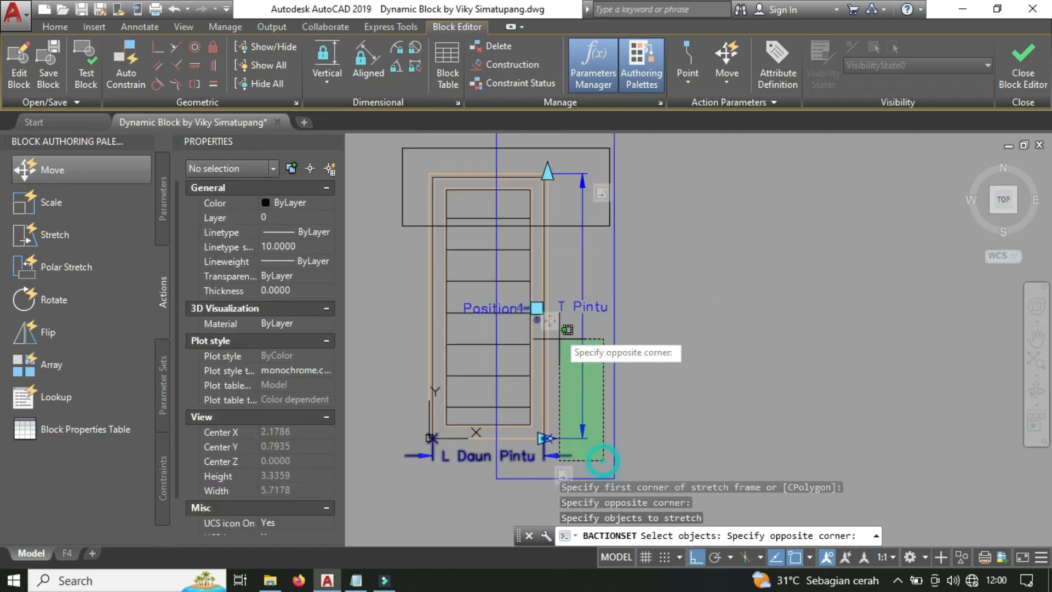
pyautogui.click(509, 156)
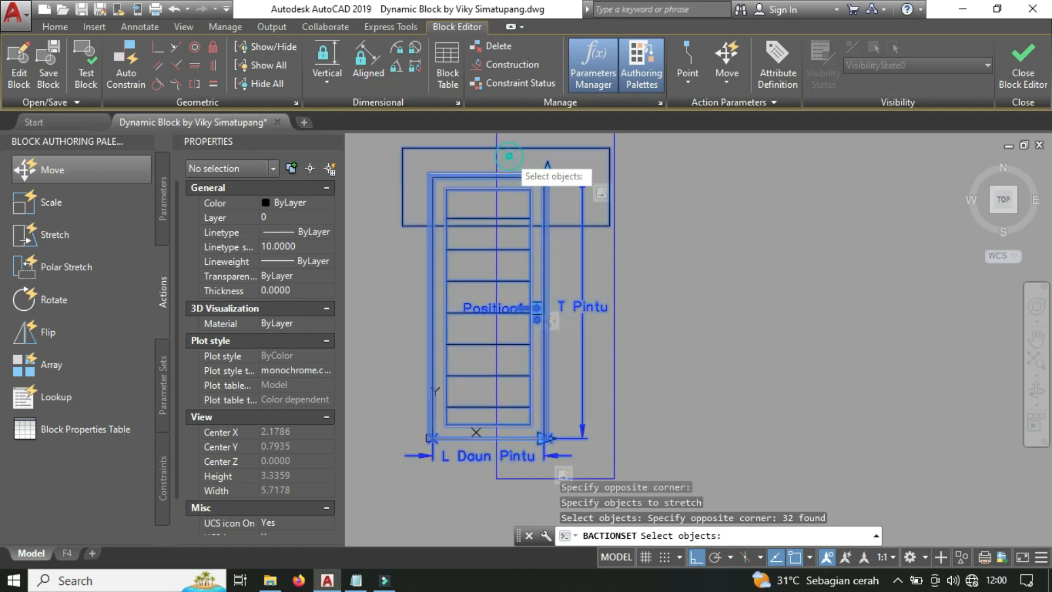
pyautogui.press('Return')
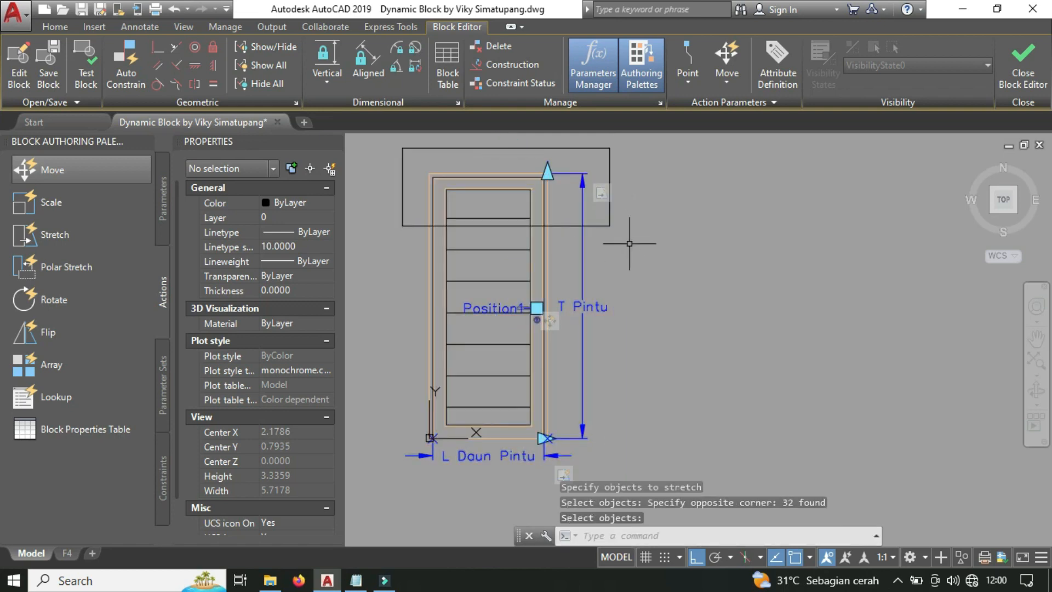
# Close the Block Editor and save the changes to the single door block.
pyautogui.click(1023, 58)
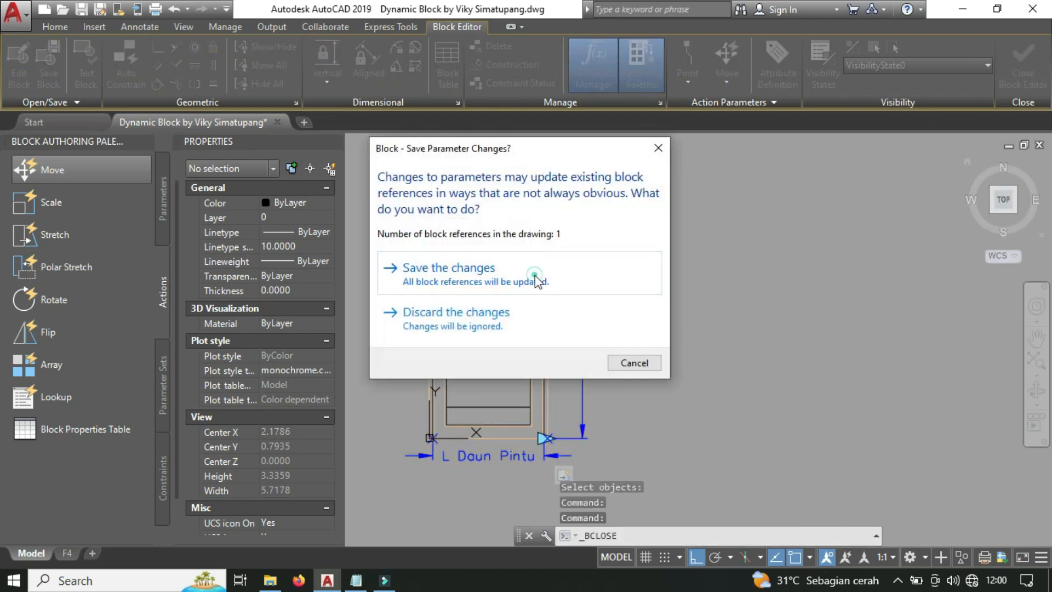
pyautogui.click(527, 275)
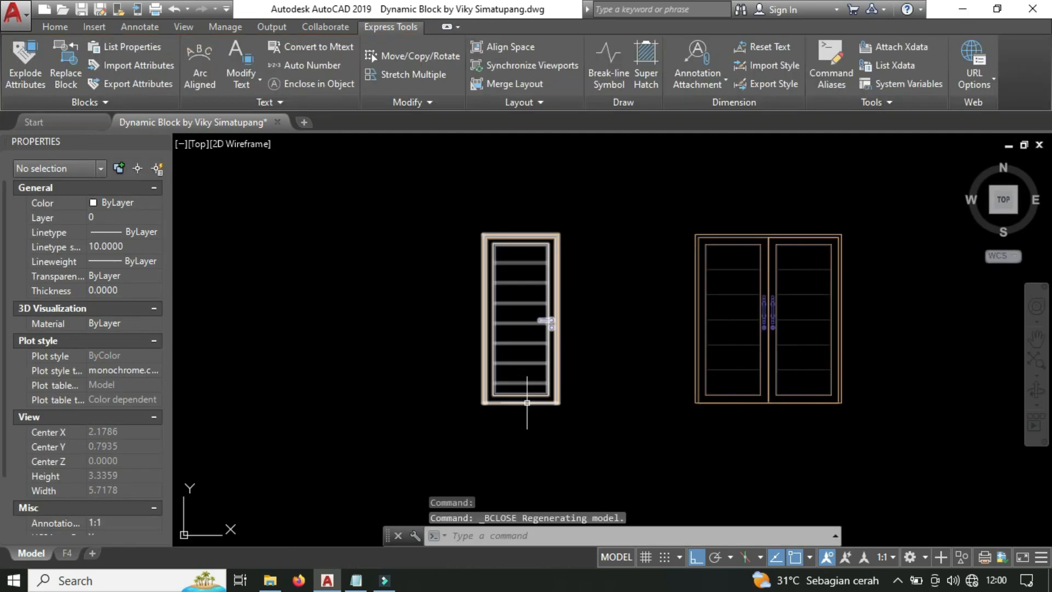
# Test the single door block's width grip by widening the door towards the double door.
pyautogui.scroll(2, 535, 418)
pyautogui.click(551, 310)
pyautogui.moveTo(551, 313); pyautogui.dragTo(554, 367, button='middle')
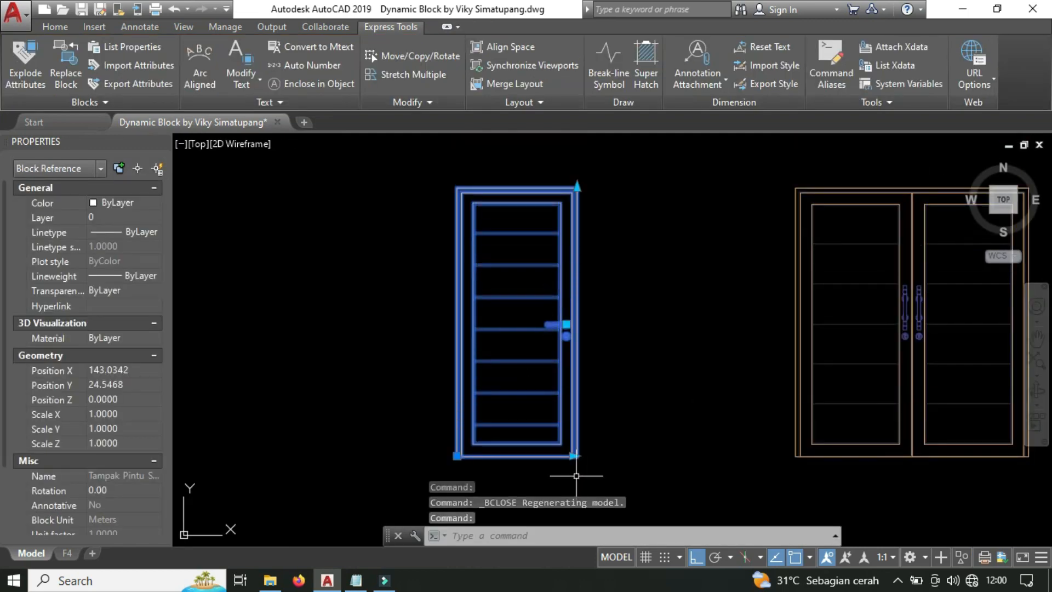
pyautogui.click(573, 455)
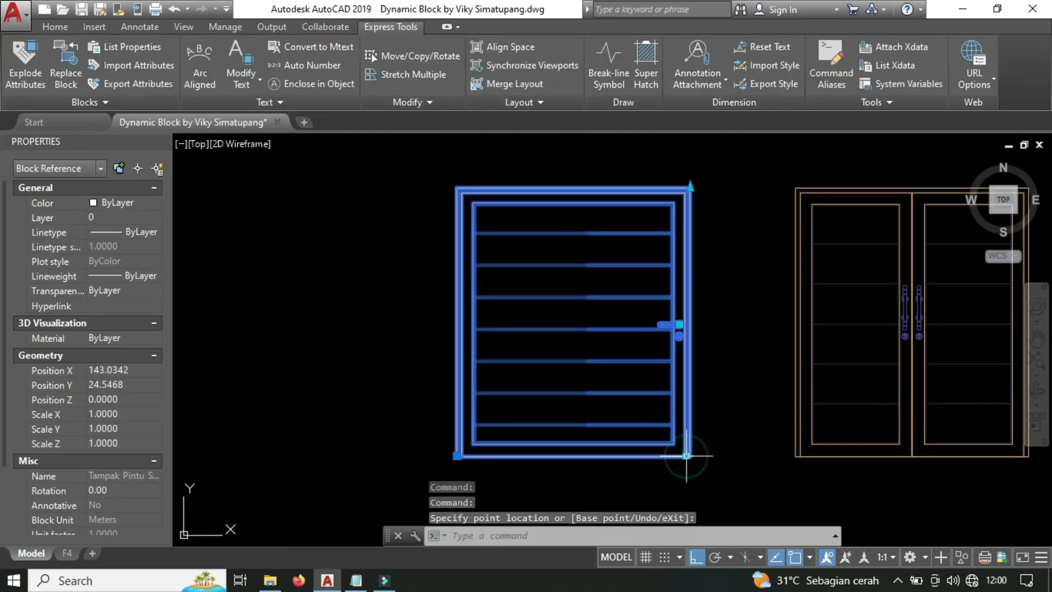
pyautogui.press('Escape')
pyautogui.press('Escape')
# Test the single door block's height grip by stretching it upward, and undo both the height and width stretches.
pyautogui.click(604, 286)
pyautogui.click(586, 352)
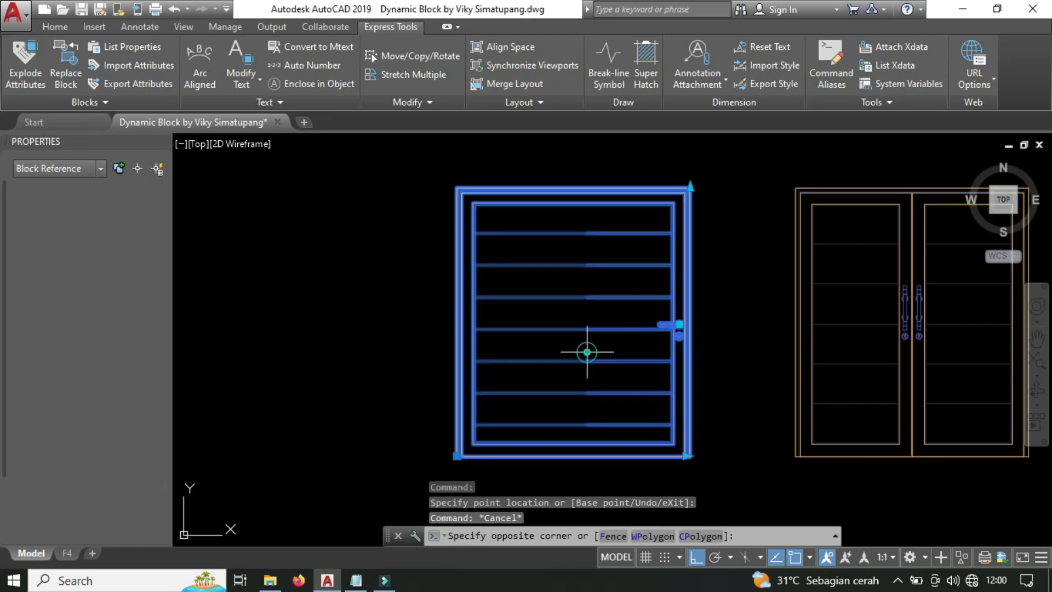
pyautogui.click(690, 188)
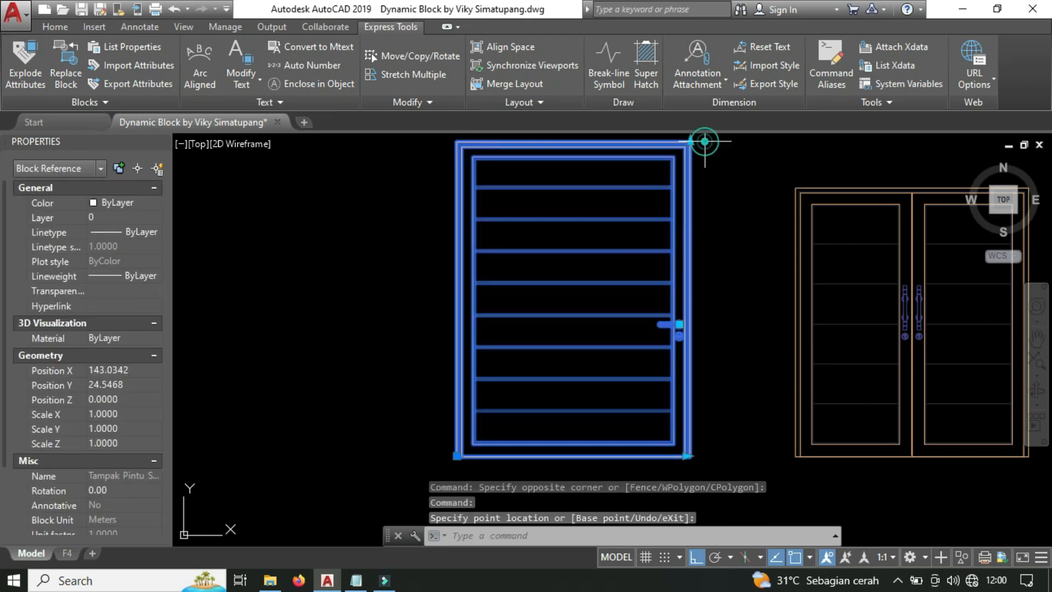
pyautogui.press('Escape')
pyautogui.moveTo(753, 263); pyautogui.dragTo(698, 239, button='middle')
pyautogui.click(698, 241)
pyautogui.click(588, 299)
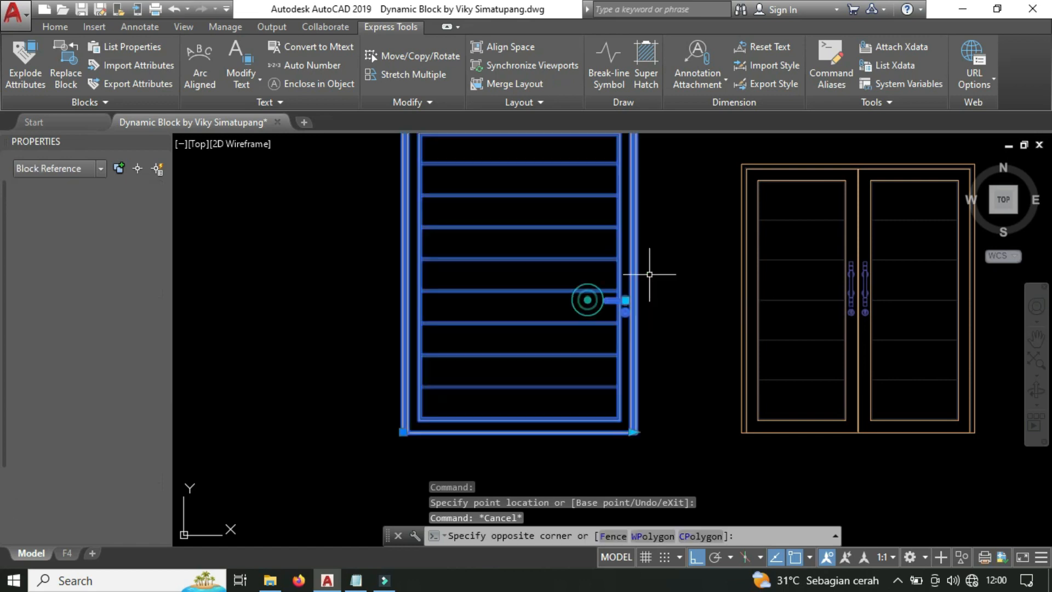
pyautogui.hotkey('ctrl', 'z')
pyautogui.hotkey('ctrl', 'z')
pyautogui.hotkey('ctrl', 'z')
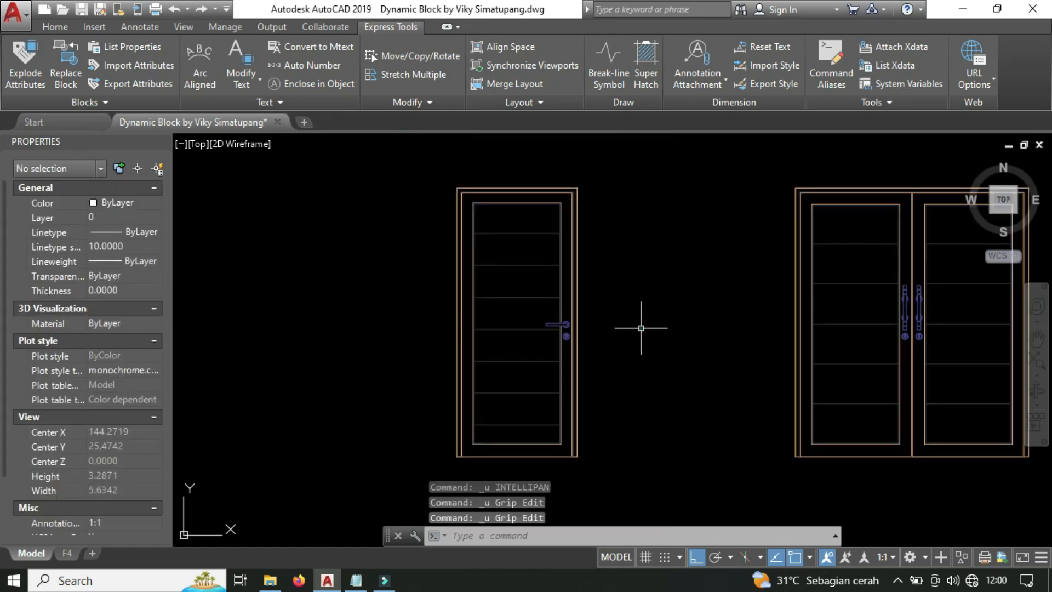
# Test the single door block's height grip by setting the door height to 1.5.
pyautogui.click(564, 350)
pyautogui.click(577, 187)
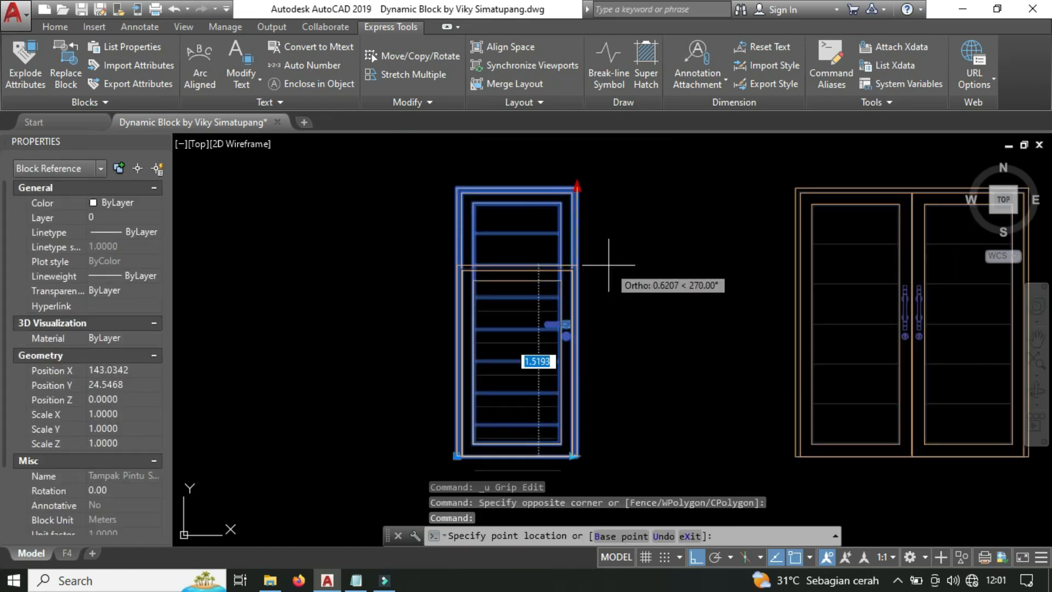
pyautogui.write('1.5')
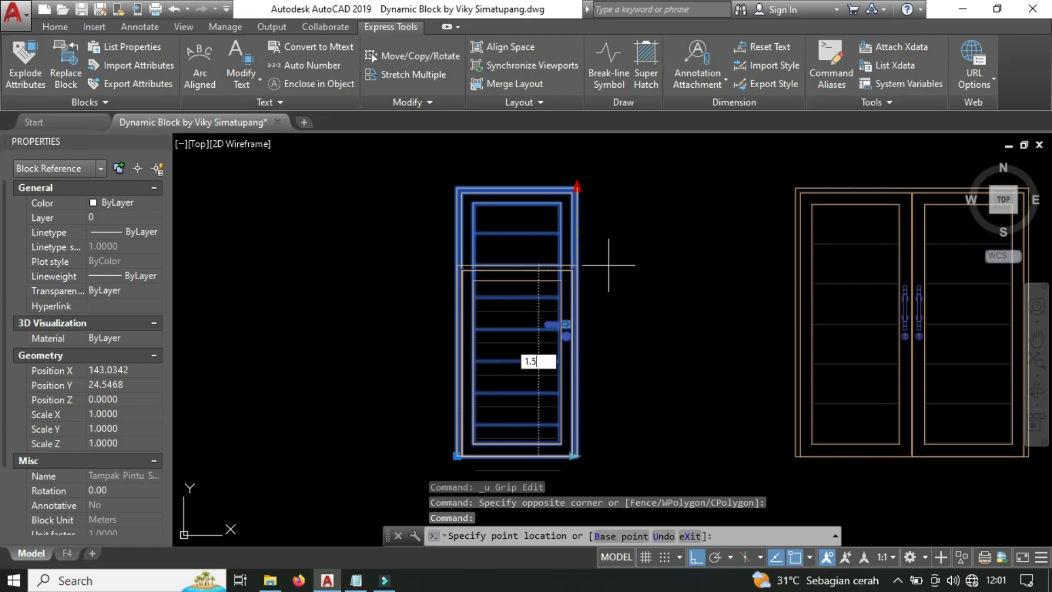
pyautogui.press('Return')
# Move the shortened door's handle straight down about 0.26 using its position grip, and clear the selection.
pyautogui.scroll(2, 579, 291)
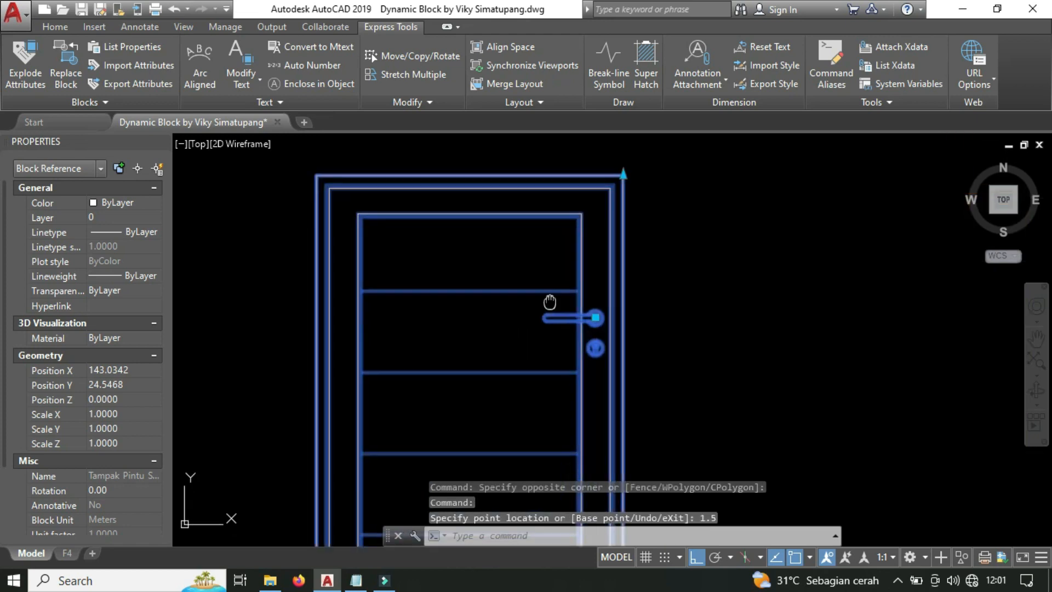
pyautogui.moveTo(548, 301)
pyautogui.mouseDown(button='middle')
pyautogui.moveTo(465, 172)
pyautogui.moveTo(482, 211)
pyautogui.moveTo(522, 245)
pyautogui.mouseUp(button='middle')
pyautogui.click(544, 224)
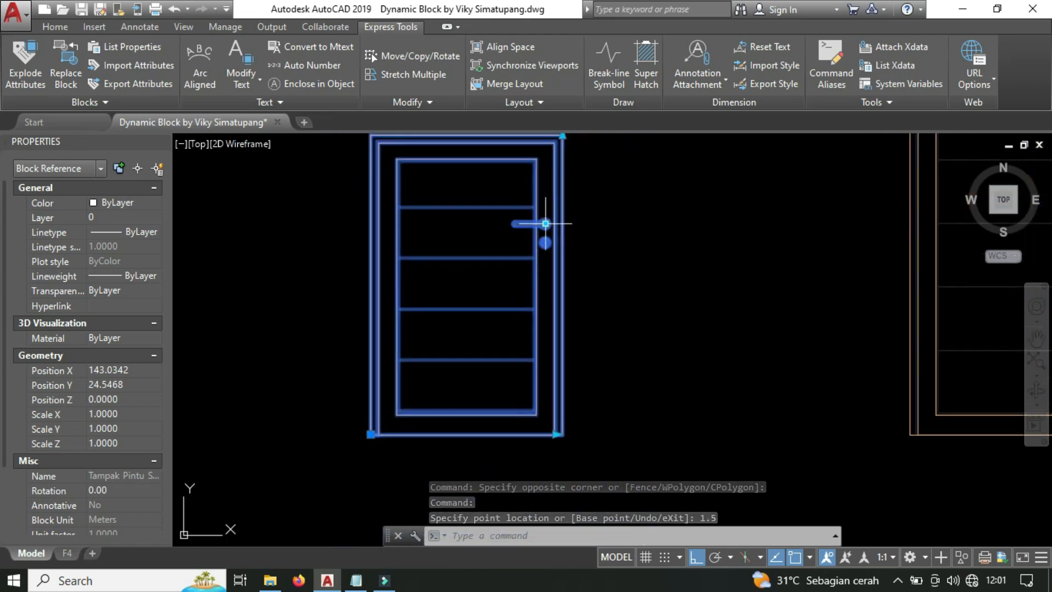
pyautogui.scroll(2, 545, 228)
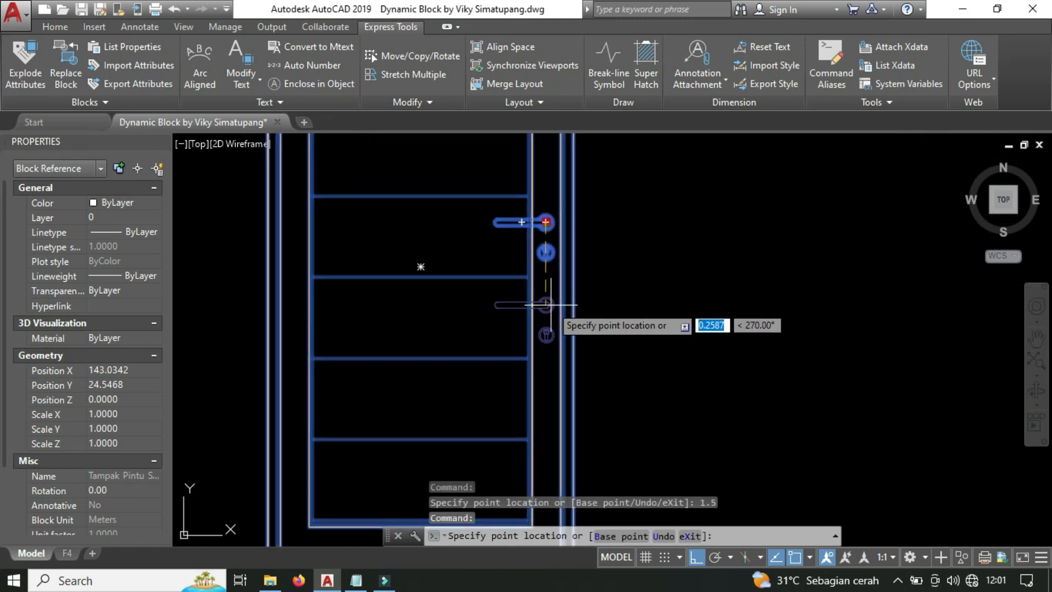
pyautogui.click(546, 306)
pyautogui.scroll(-4, 585, 292)
pyautogui.press('Escape')
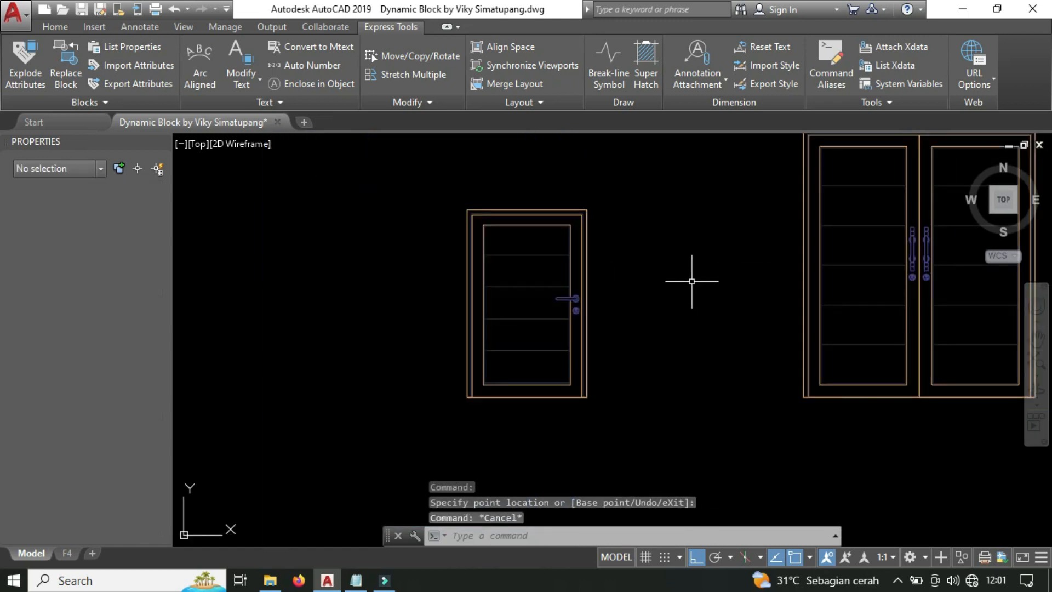
# Undo the handle move and the height stretch on the single door block.
pyautogui.moveTo(690, 281); pyautogui.dragTo(540, 317, button='middle')
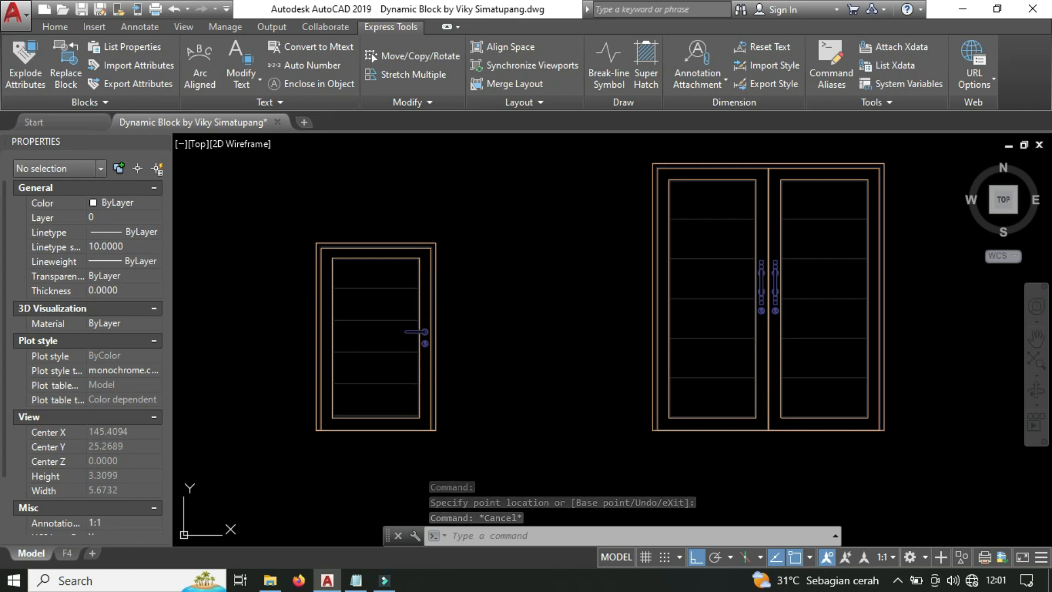
pyautogui.hotkey('ctrl', 'z')
pyautogui.hotkey('ctrl', 'z')
pyautogui.hotkey('ctrl', 'z')
pyautogui.hotkey('ctrl', 'z')
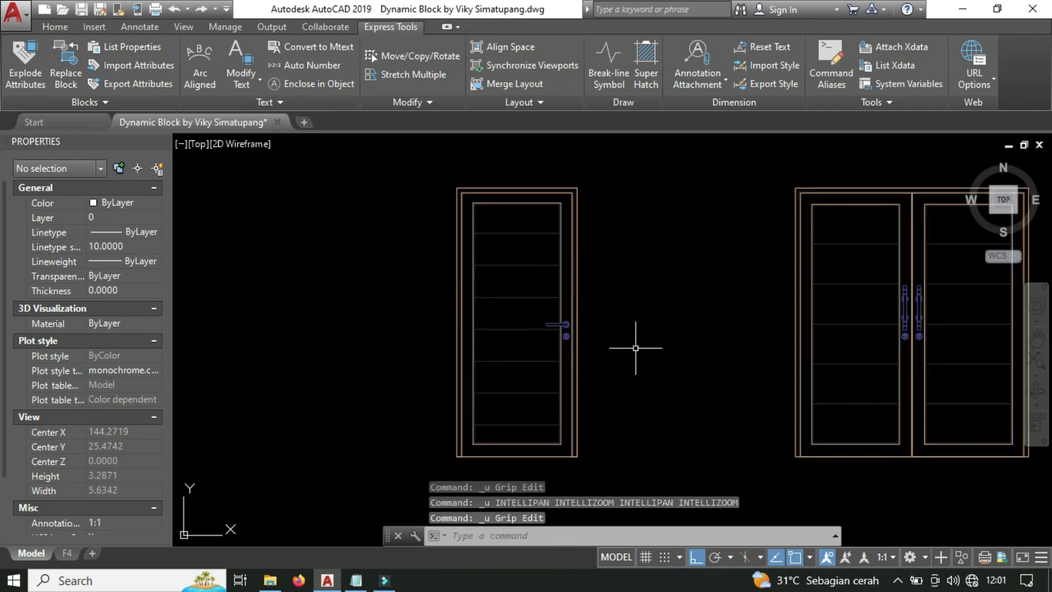
# Copy the whole double door elevation horizontally to the right with Ortho on, leaving the original in place.
pyautogui.moveTo(633, 347); pyautogui.dragTo(242, 345, button='middle')
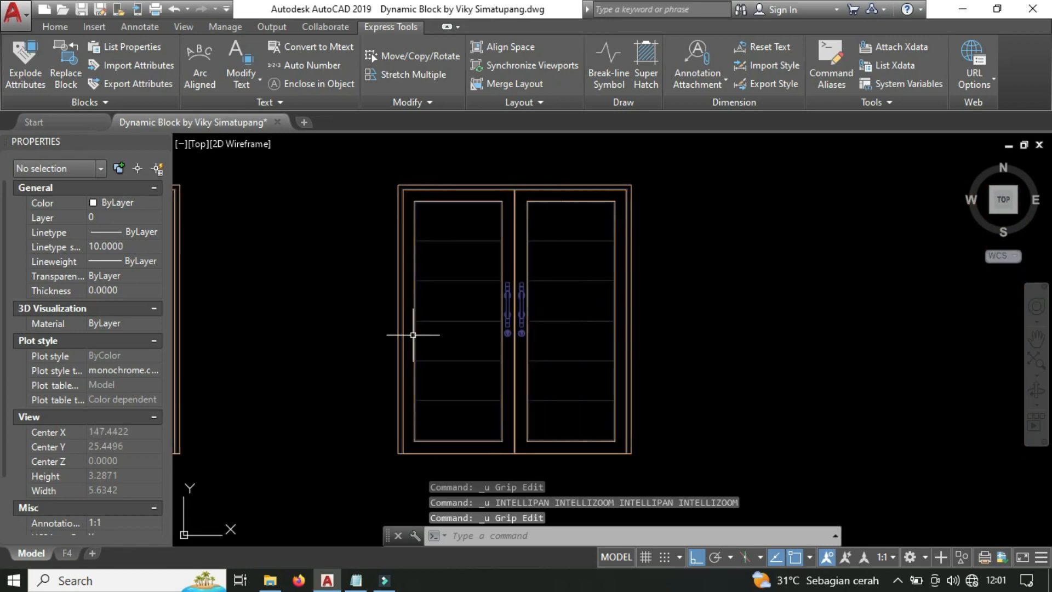
pyautogui.scroll(3, 413, 334)
pyautogui.scroll(-3, 422, 323)
pyautogui.moveTo(453, 336); pyautogui.dragTo(512, 342, button='middle')
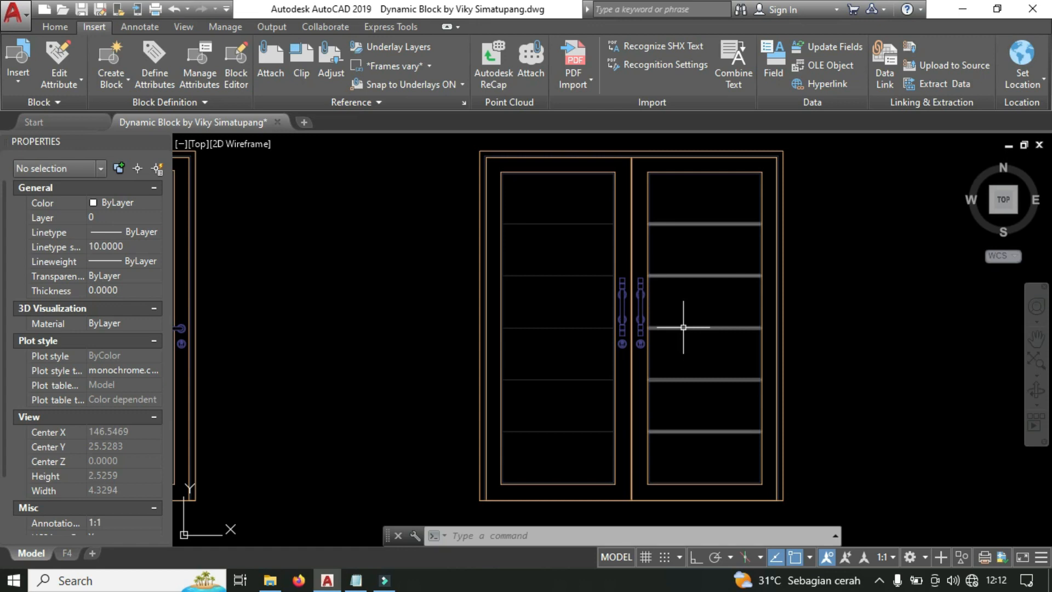
pyautogui.scroll(-3, 596, 298)
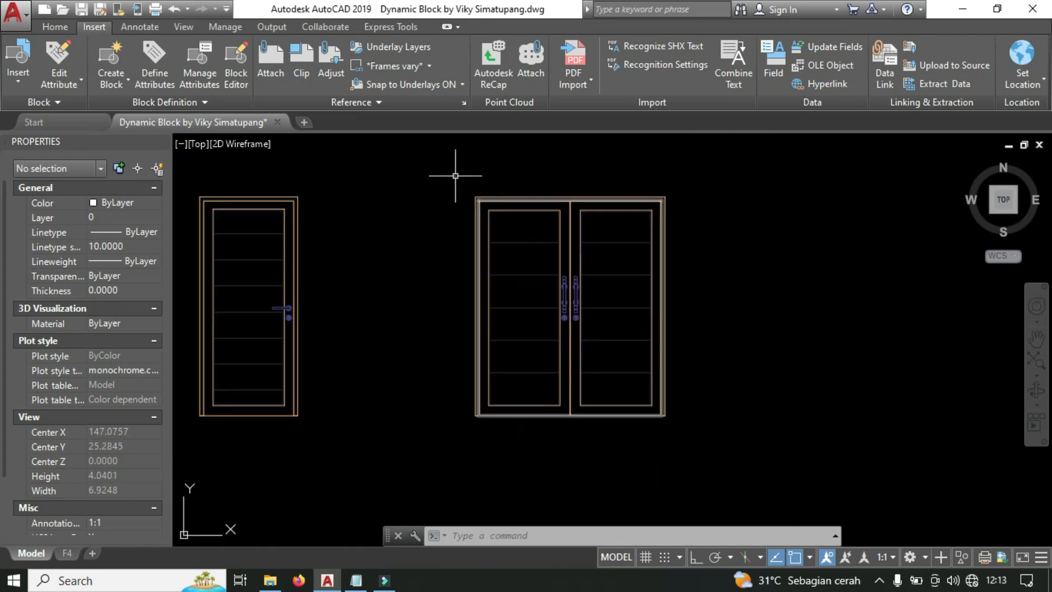
pyautogui.click(455, 175)
pyautogui.click(715, 458)
pyautogui.write('Co')
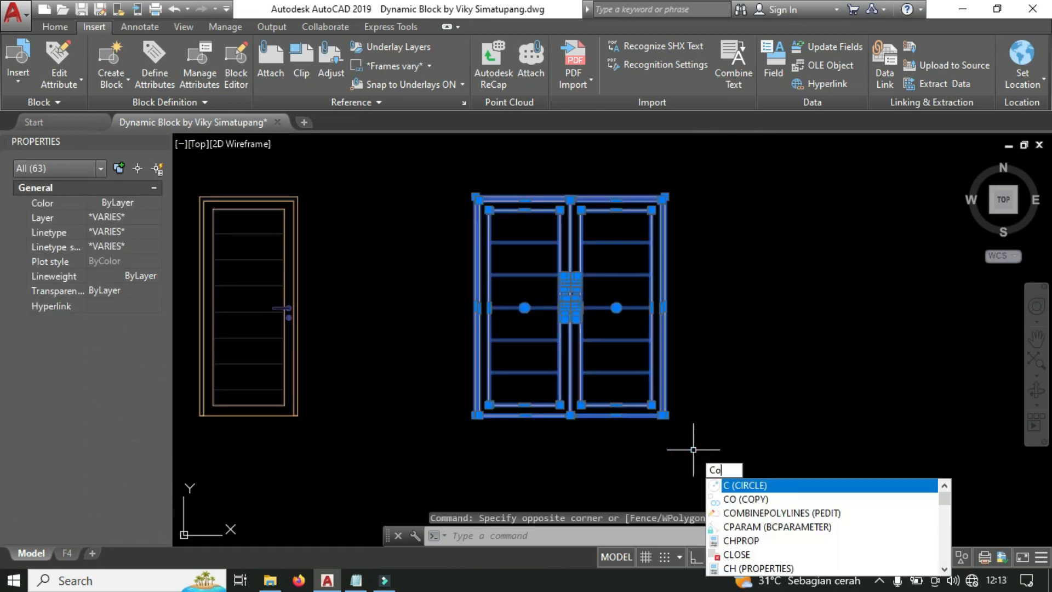
pyautogui.press('Return')
pyautogui.moveTo(637, 452); pyautogui.dragTo(477, 425, button='middle')
pyautogui.click(475, 423)
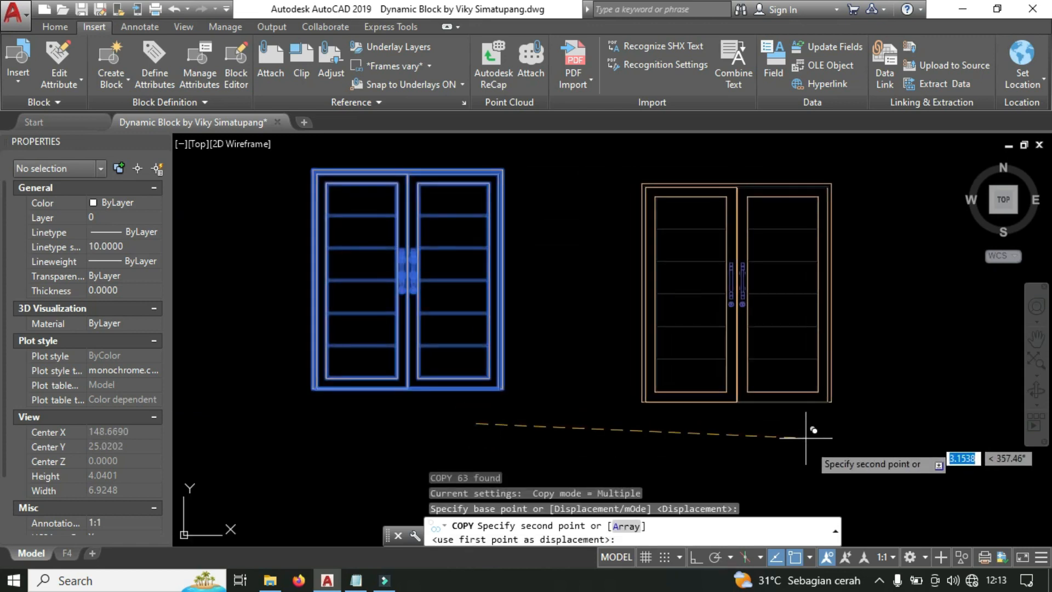
pyautogui.press('F8')
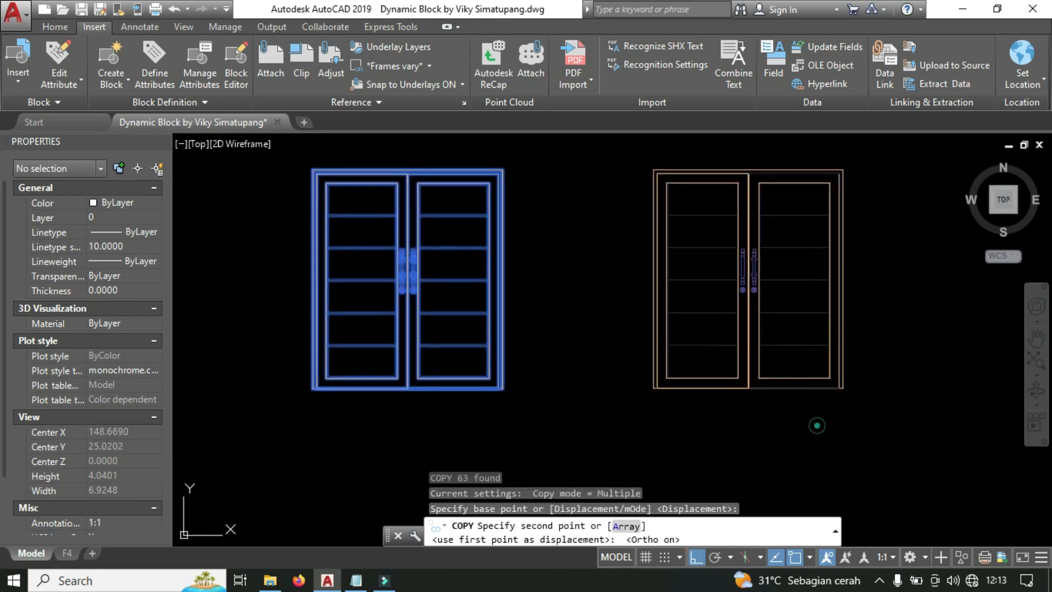
pyautogui.click(816, 425)
pyautogui.press('Escape')
# Define the original double door elevation as a block named Pintu Double 1 and open it in the block editor.
pyautogui.moveTo(512, 375)
pyautogui.mouseDown(button='middle')
pyautogui.moveTo(728, 394)
pyautogui.moveTo(681, 387)
pyautogui.moveTo(674, 399)
pyautogui.moveTo(688, 403)
pyautogui.mouseUp(button='middle')
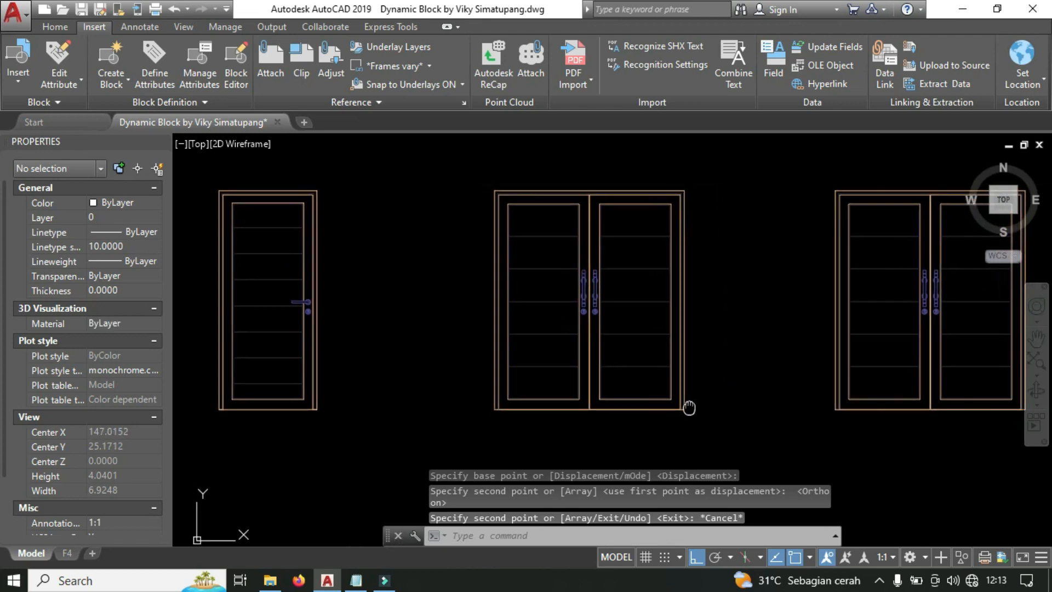
pyautogui.click(711, 436)
pyautogui.click(453, 170)
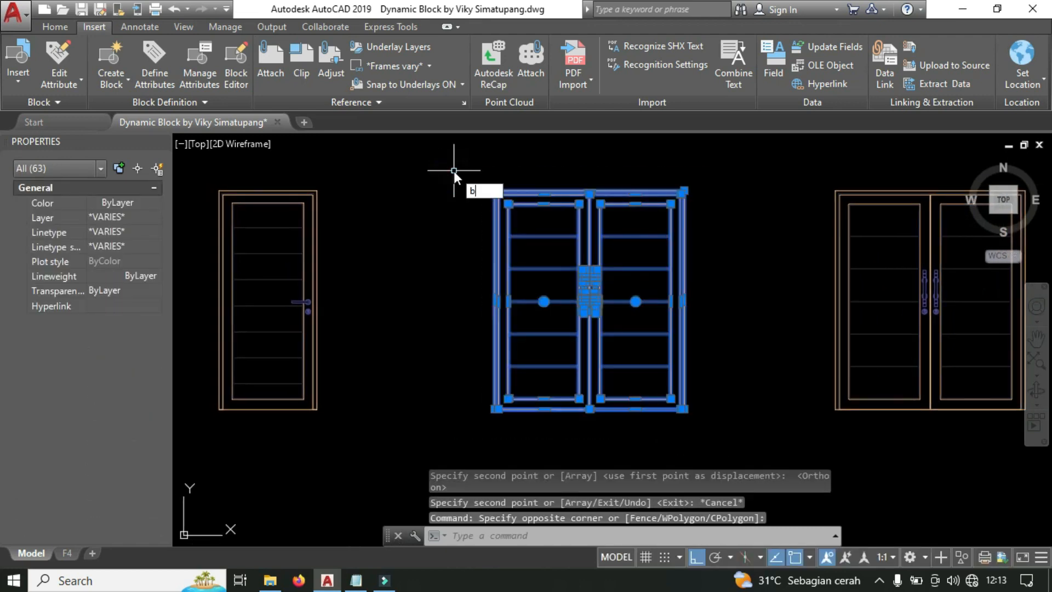
pyautogui.write('b')
pyautogui.press('Return')
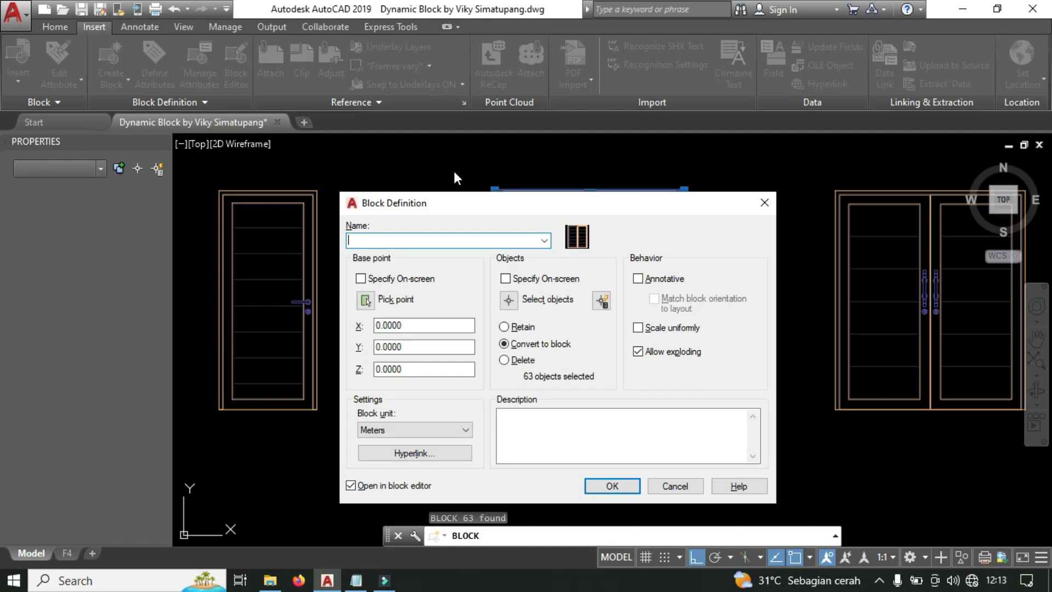
pyautogui.write('Pintu Double 1')
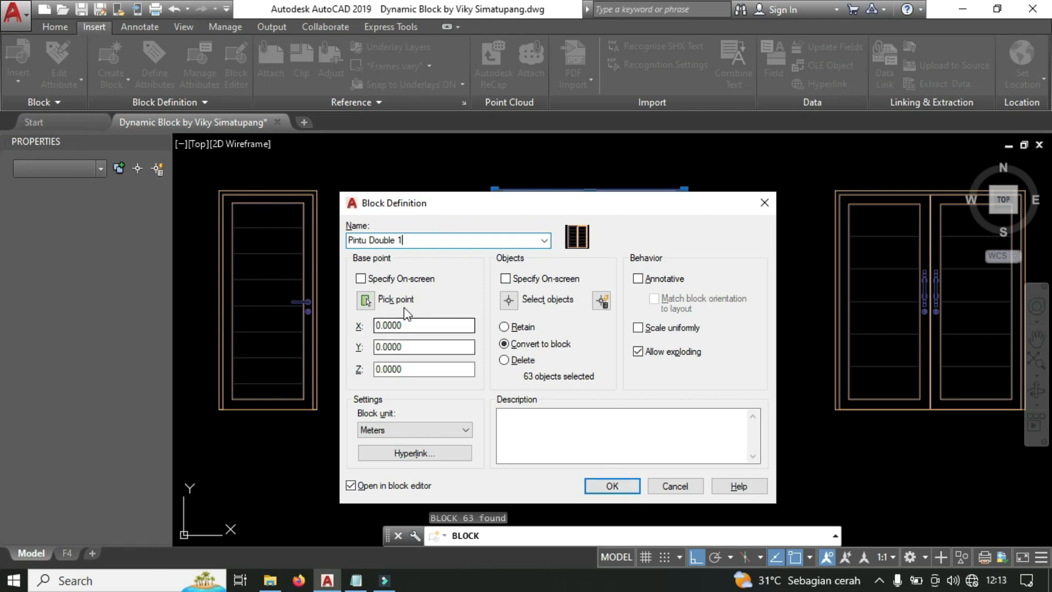
pyautogui.click(625, 486)
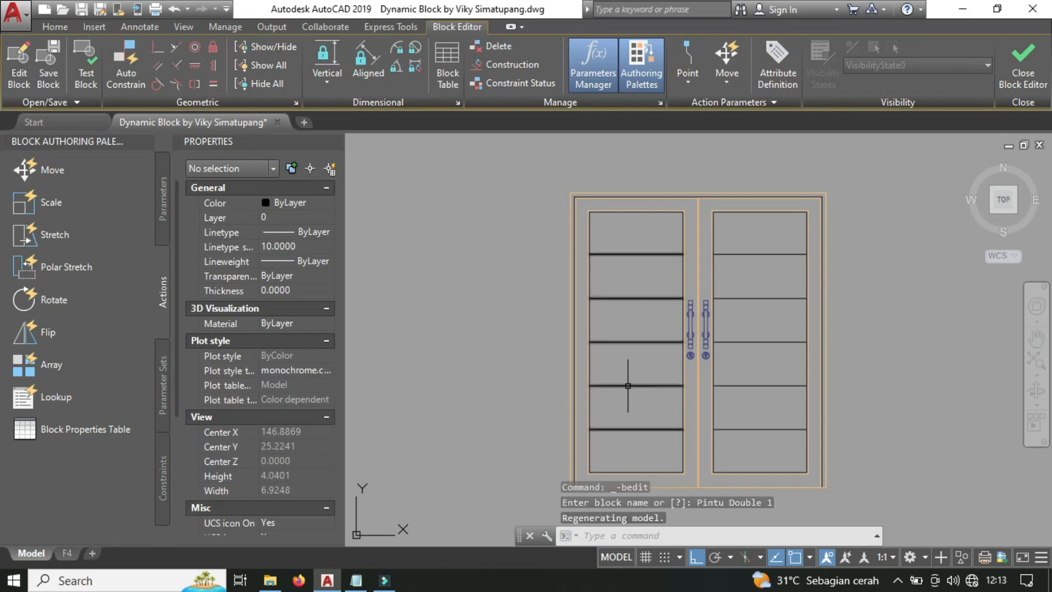
# Draw a helper line from the origin 0,0 diagonally down to the left, about 35 units long, with Ortho off.
pyautogui.scroll(-3, 628, 386)
pyautogui.scroll(1, 630, 376)
pyautogui.scroll(-3, 647, 357)
pyautogui.moveTo(646, 358); pyautogui.dragTo(635, 315, button='middle')
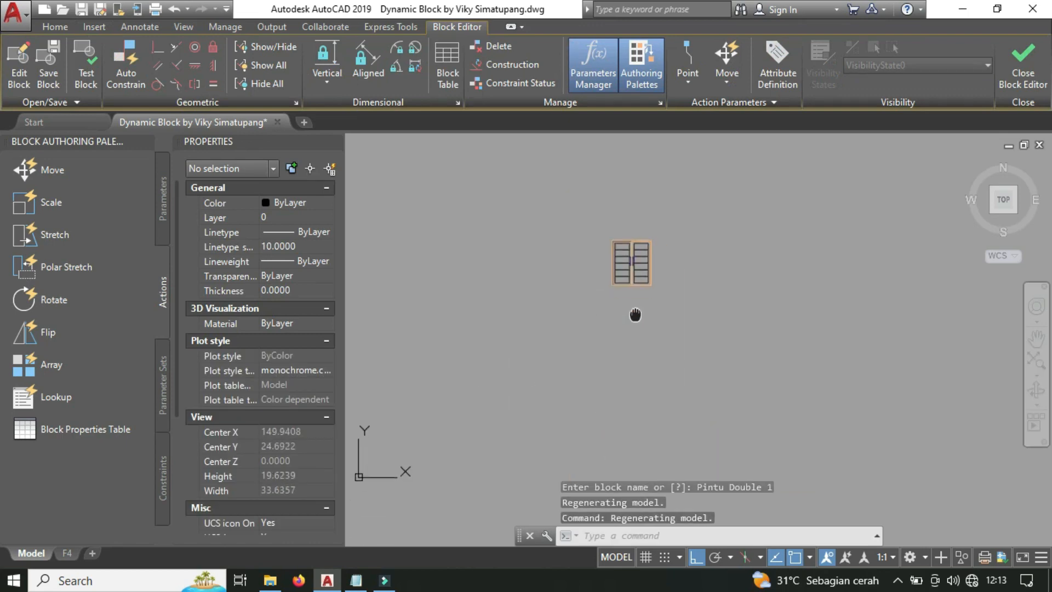
pyautogui.scroll(-5, 636, 329)
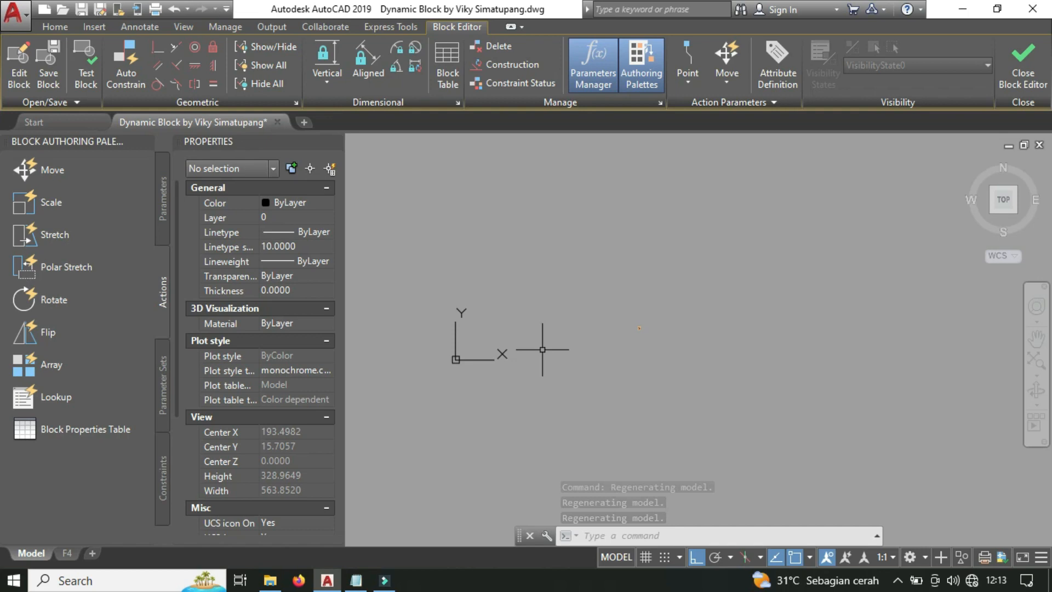
pyautogui.write('L')
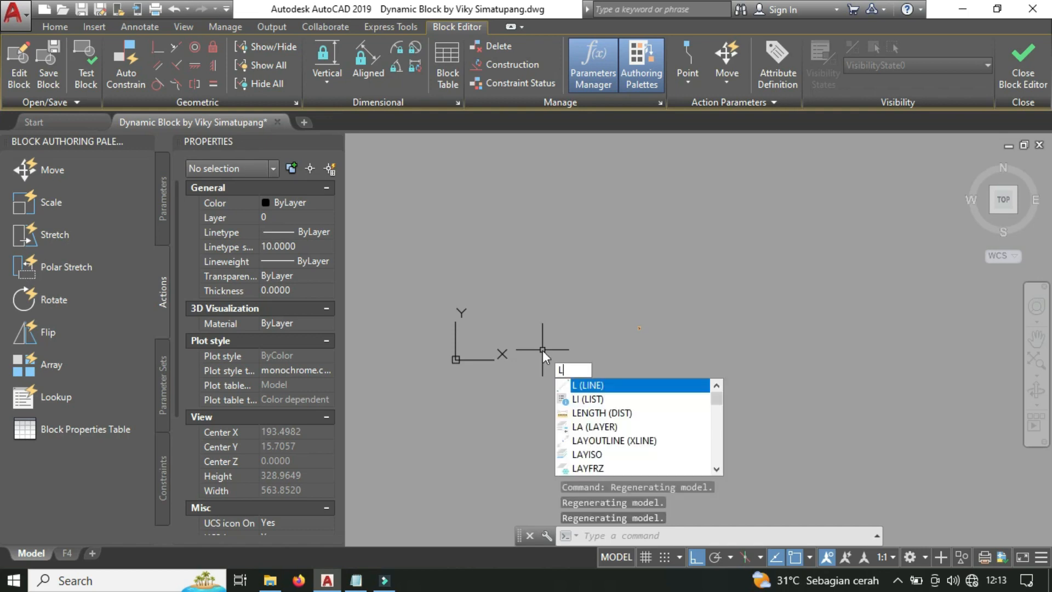
pyautogui.press('Return')
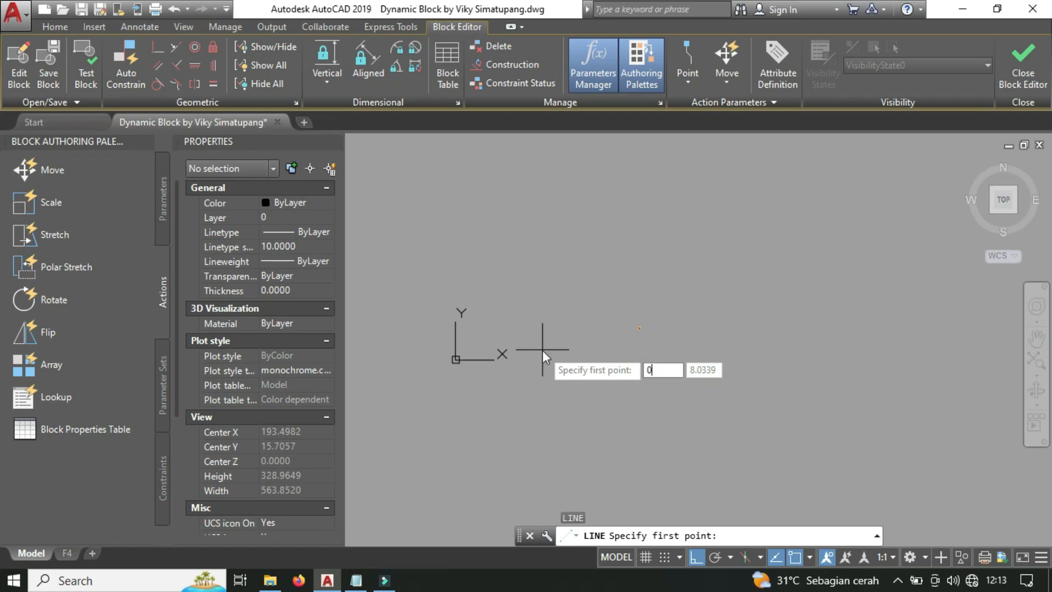
pyautogui.write('0')
pyautogui.press('Tab')
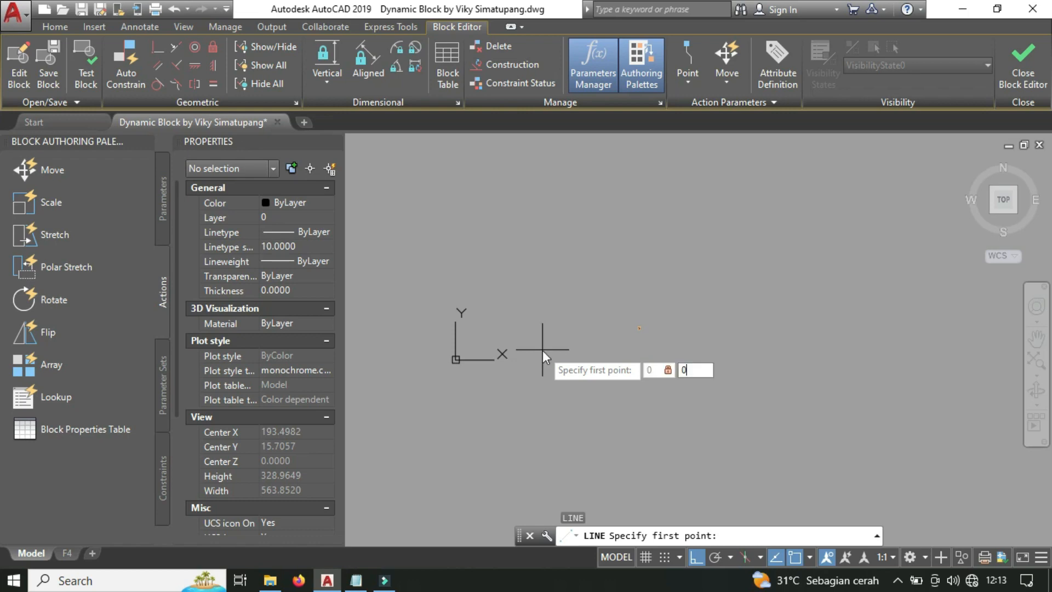
pyautogui.write('0')
pyautogui.press('Return')
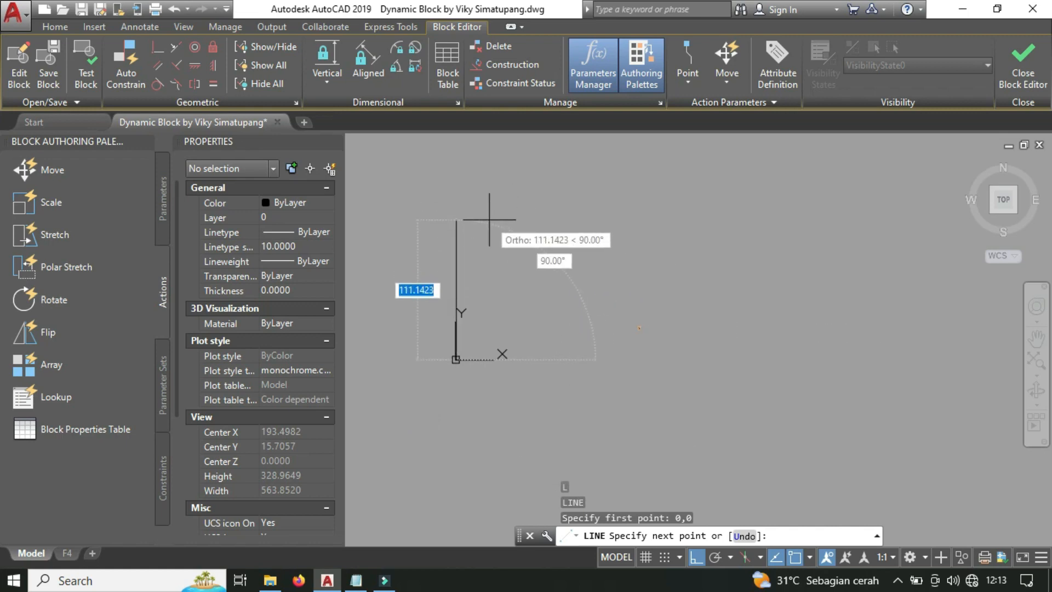
pyautogui.press('F8')
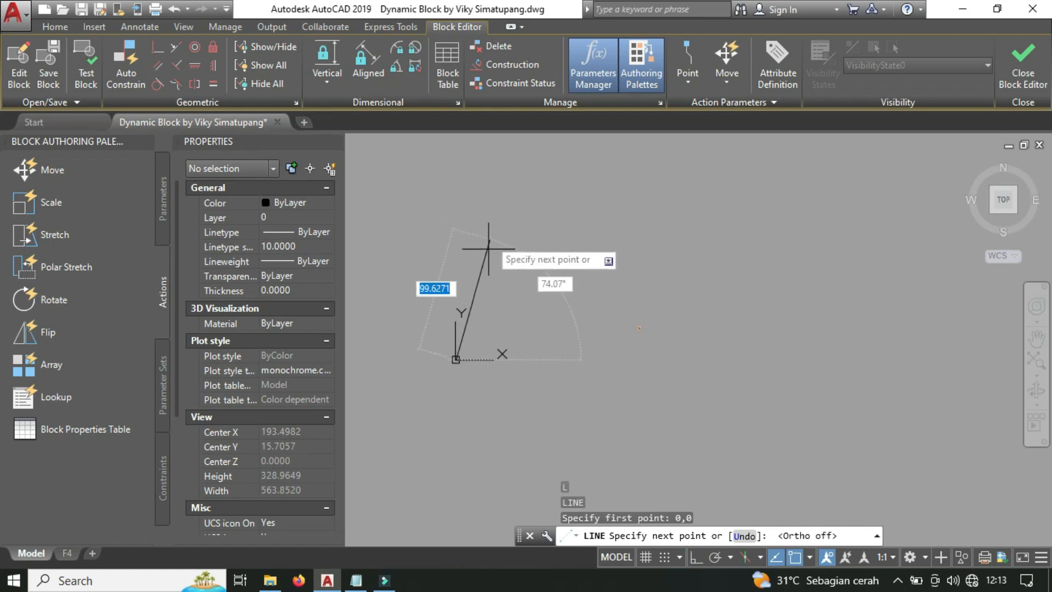
pyautogui.click(423, 389)
pyautogui.press('Return')
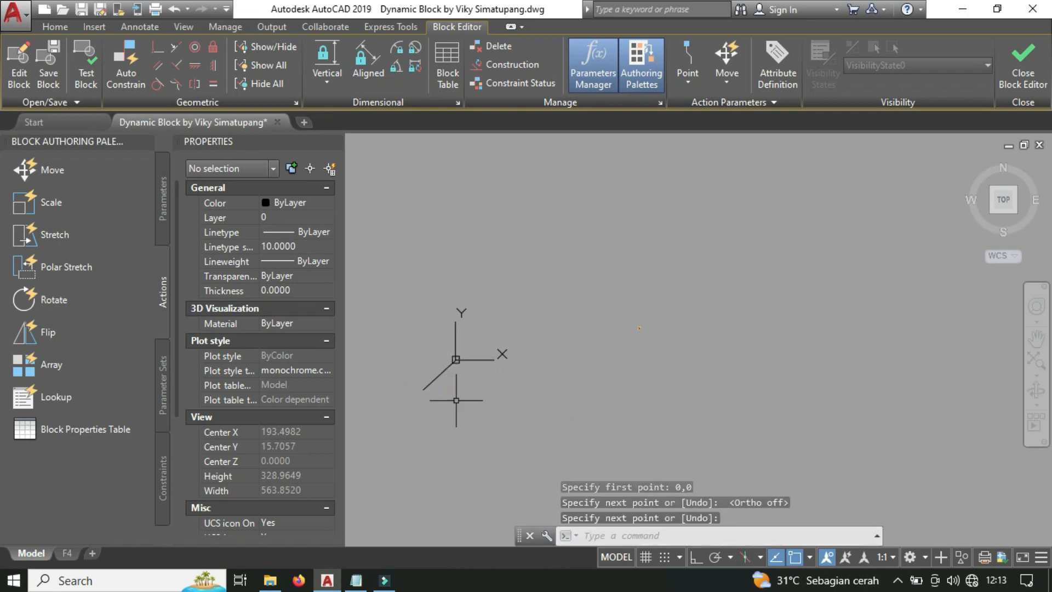
# Move the entire double door from its bottom centre point to the helper line's endpoint at the origin.
pyautogui.click(624, 298)
pyautogui.click(664, 383)
pyautogui.write('m')
pyautogui.press('Return')
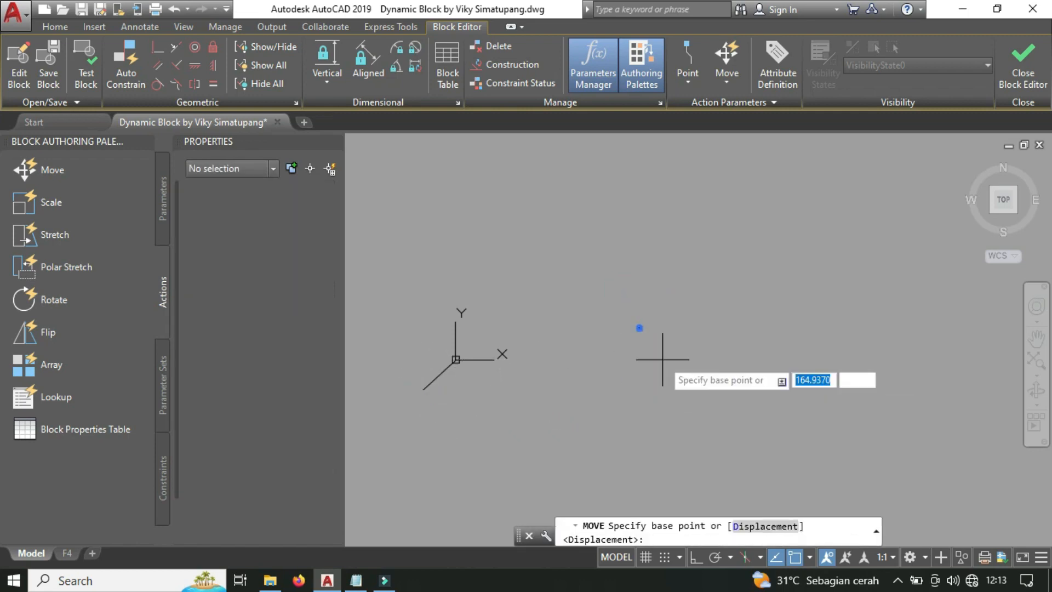
pyautogui.scroll(10, 645, 298)
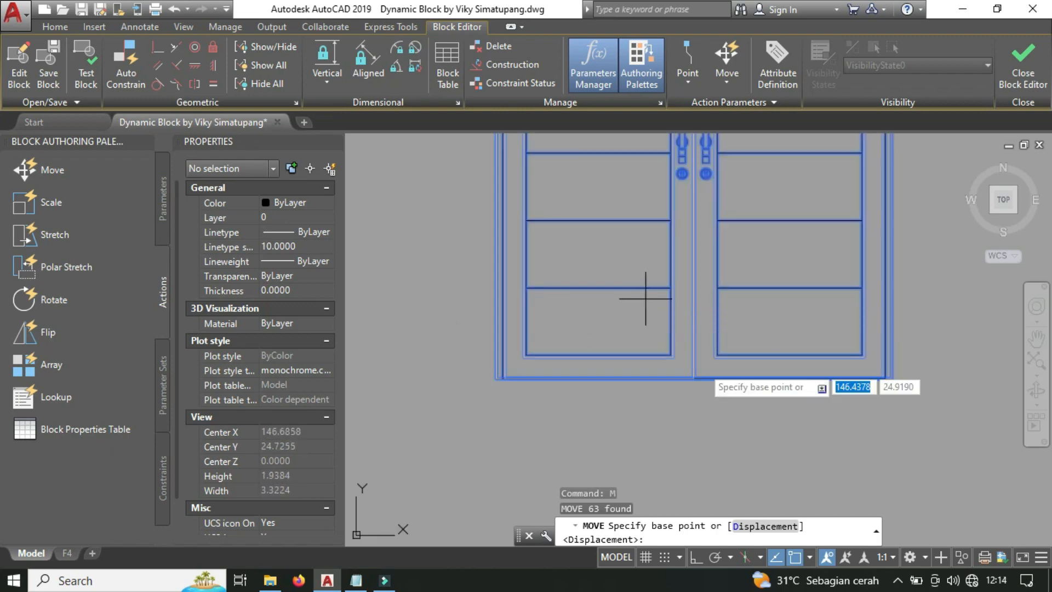
pyautogui.scroll(6, 688, 375)
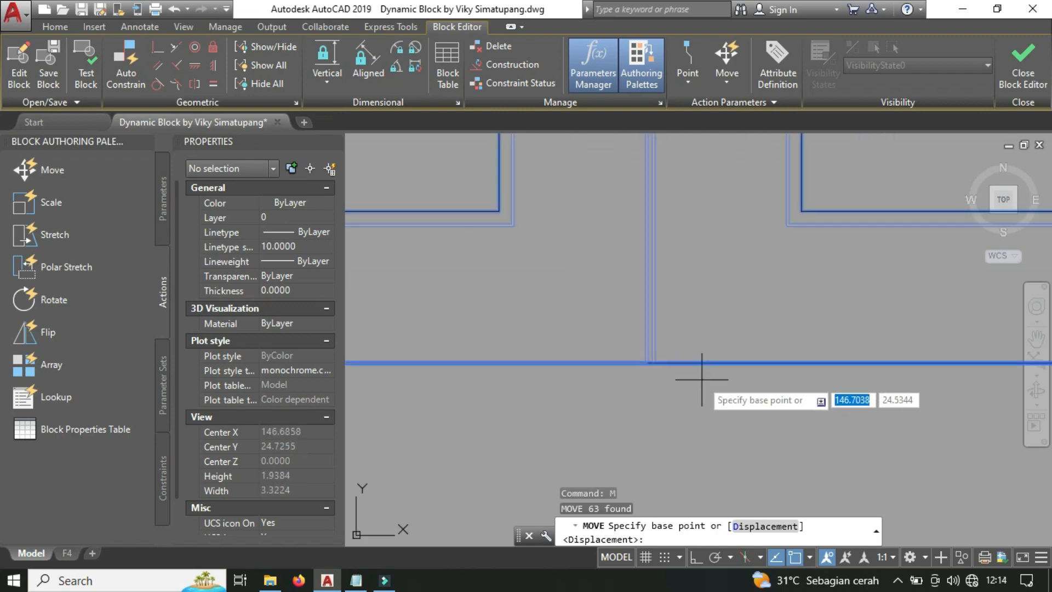
pyautogui.click(644, 355)
pyautogui.scroll(-12, 644, 355)
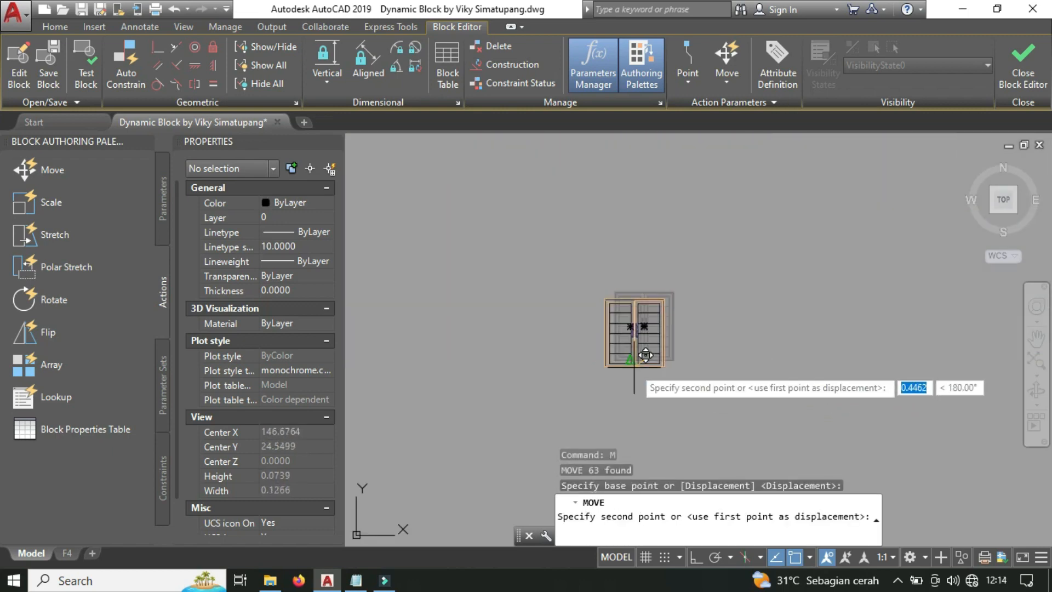
pyautogui.moveTo(633, 366); pyautogui.dragTo(832, 247, button='middle')
pyautogui.moveTo(603, 404); pyautogui.dragTo(678, 271, button='middle')
pyautogui.scroll(-6, 665, 322)
pyautogui.moveTo(622, 350); pyautogui.dragTo(741, 219, button='middle')
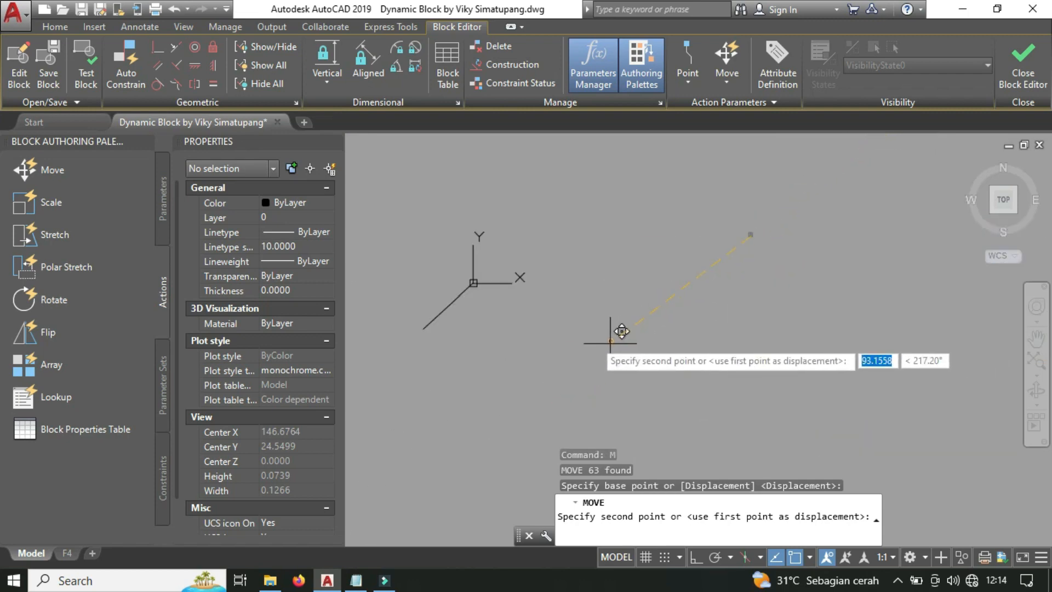
pyautogui.scroll(7, 610, 342)
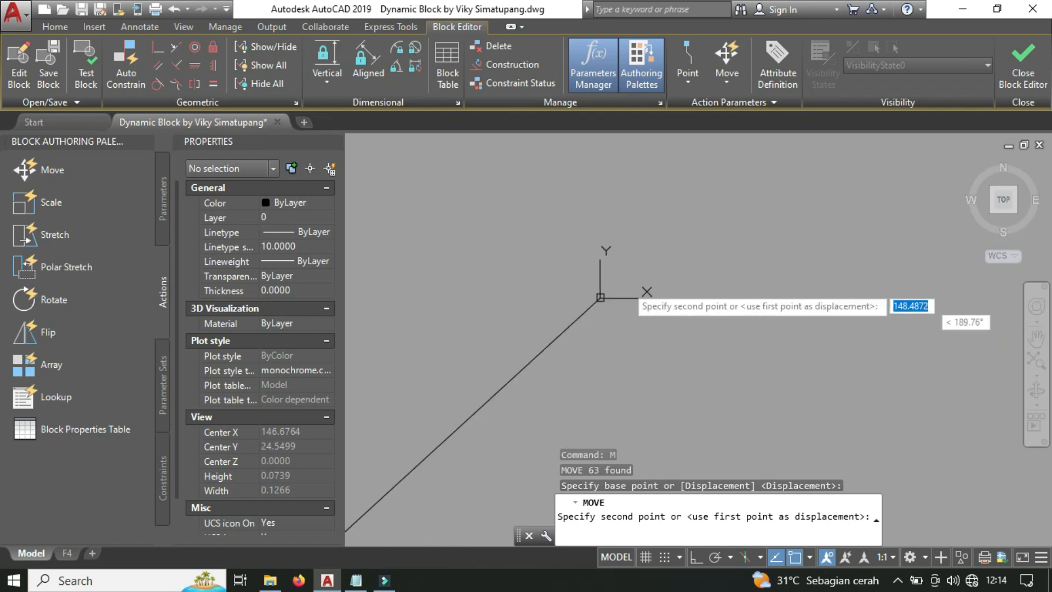
pyautogui.scroll(3, 626, 304)
pyautogui.scroll(4, 509, 258)
pyautogui.scroll(4, 537, 257)
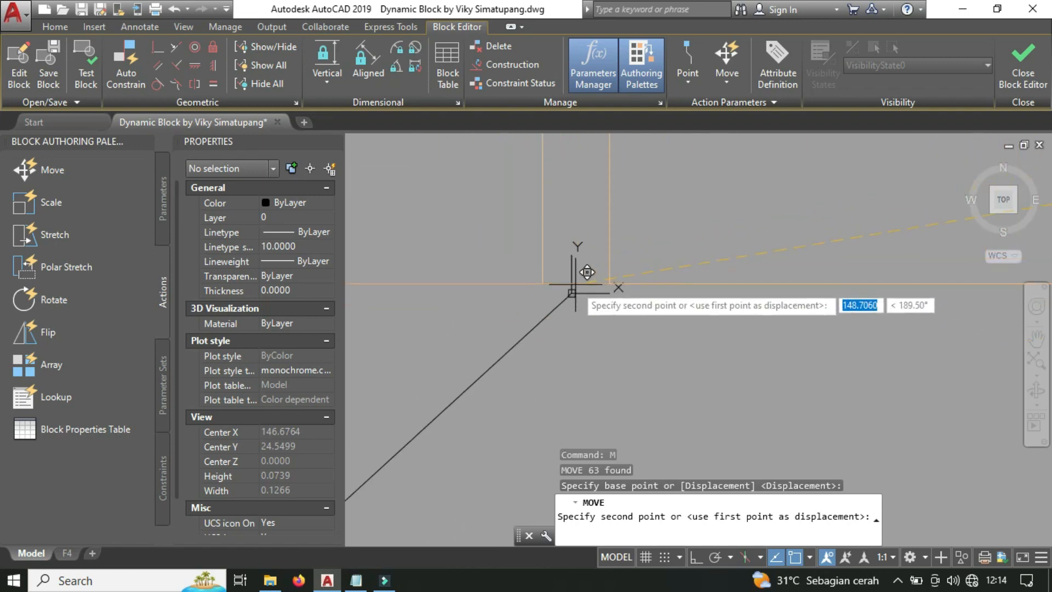
pyautogui.press('Escape')
# Erase the diagonal helper line at the origin.
pyautogui.scroll(-5, 576, 308)
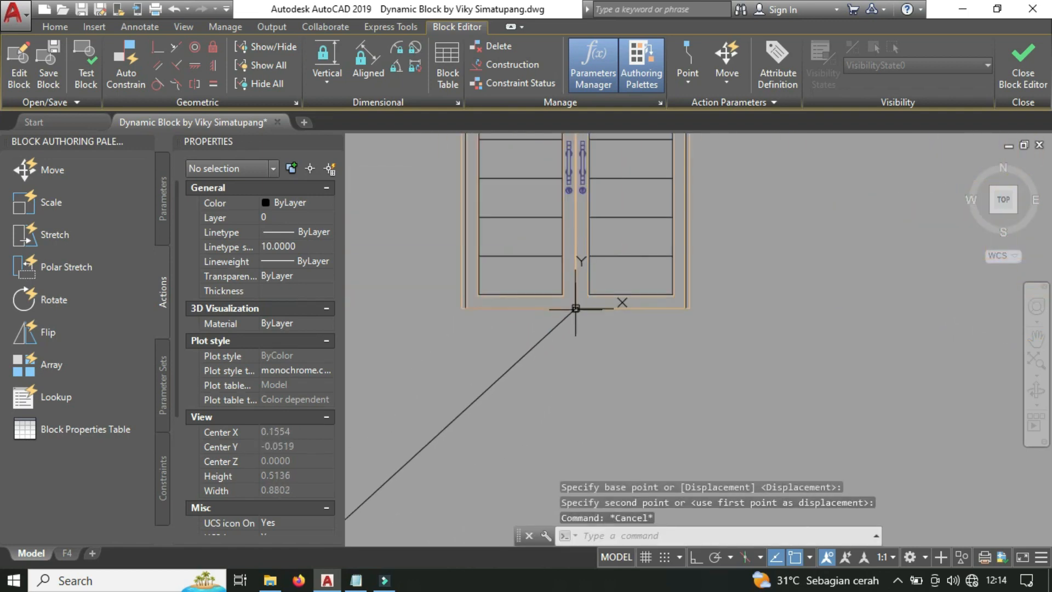
pyautogui.click(581, 315)
pyautogui.click(469, 347)
pyautogui.scroll(-4, 540, 384)
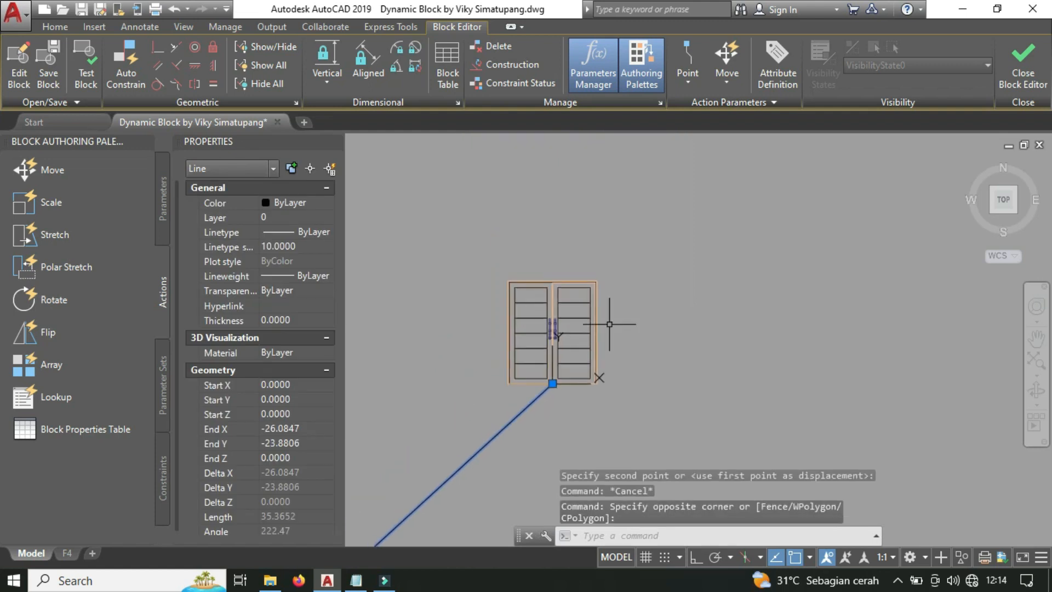
pyautogui.write('e')
pyautogui.press('Return')
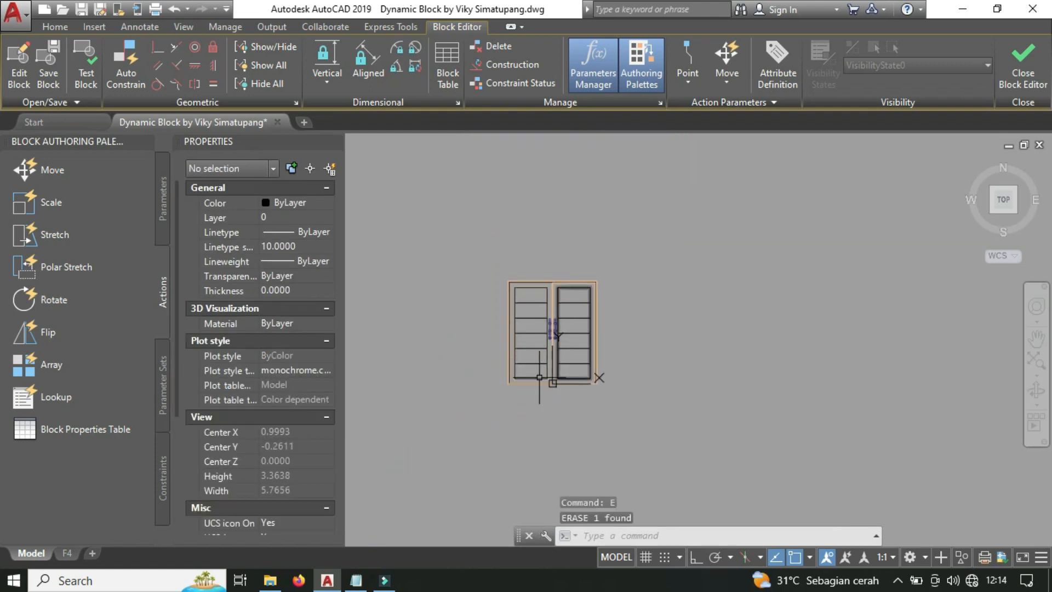
# Add a linear width parameter between the outer bottom corners of the two door leaves, with its label below the door.
pyautogui.scroll(2, 548, 348)
pyautogui.moveTo(549, 356); pyautogui.dragTo(562, 392, button='middle')
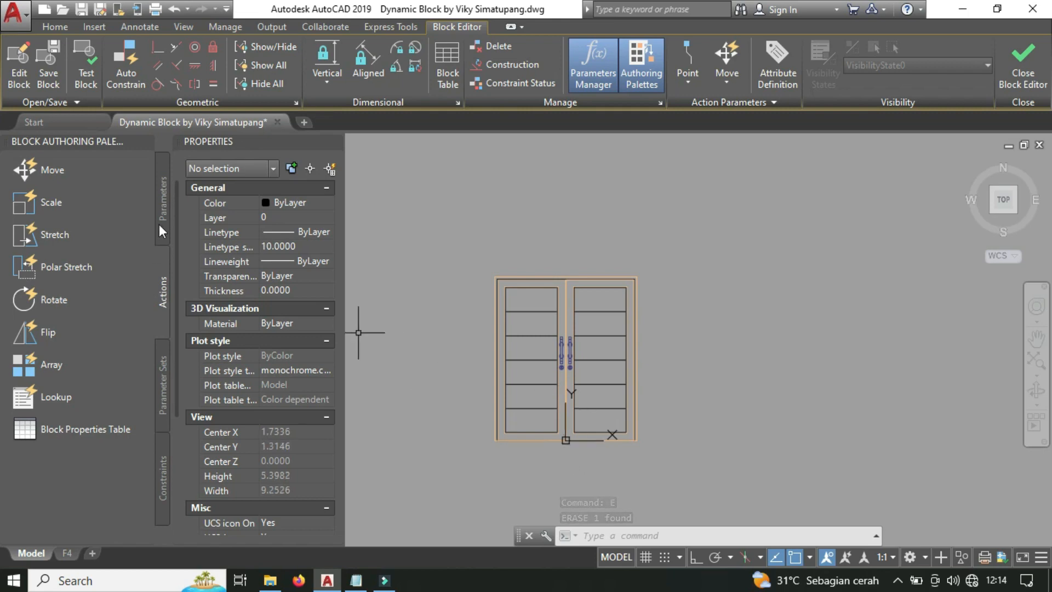
pyautogui.click(163, 195)
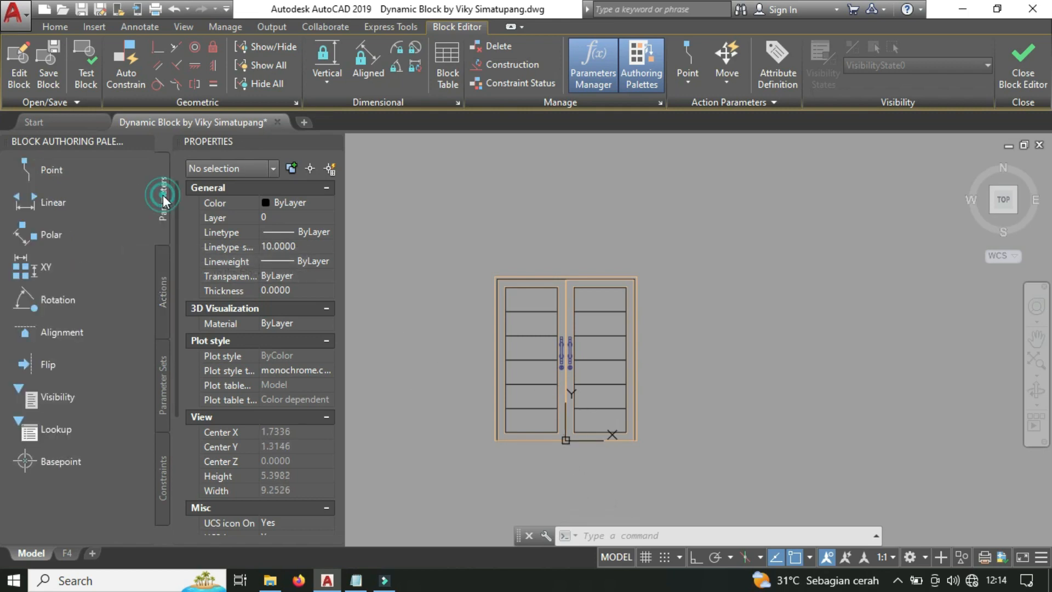
pyautogui.click(91, 200)
pyautogui.scroll(4, 493, 427)
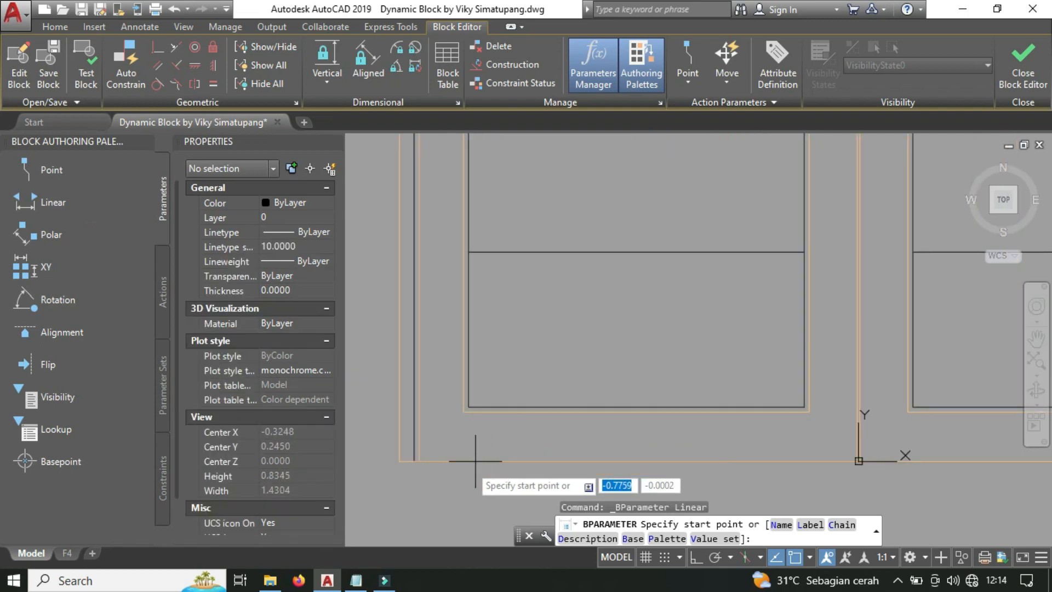
pyautogui.scroll(4, 416, 474)
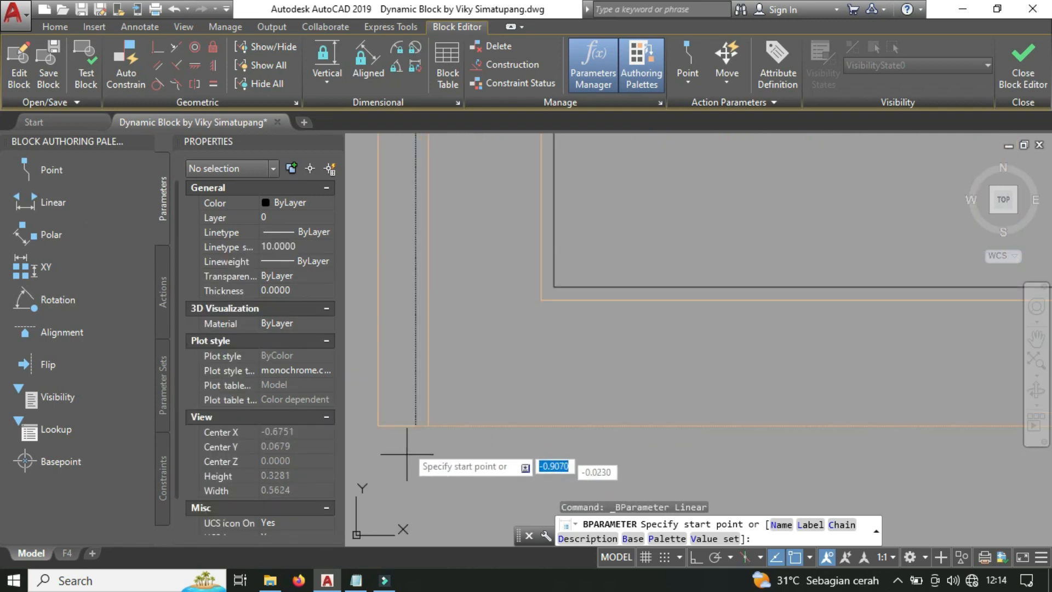
pyautogui.click(416, 425)
pyautogui.scroll(-4, 415, 424)
pyautogui.moveTo(902, 455); pyautogui.dragTo(517, 436, button='middle')
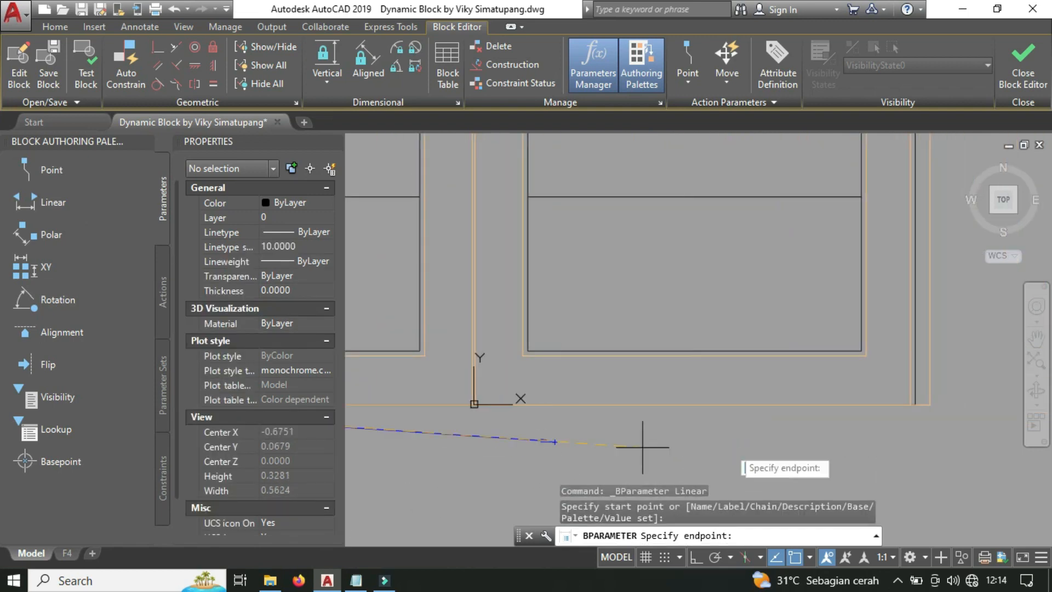
pyautogui.scroll(6, 959, 429)
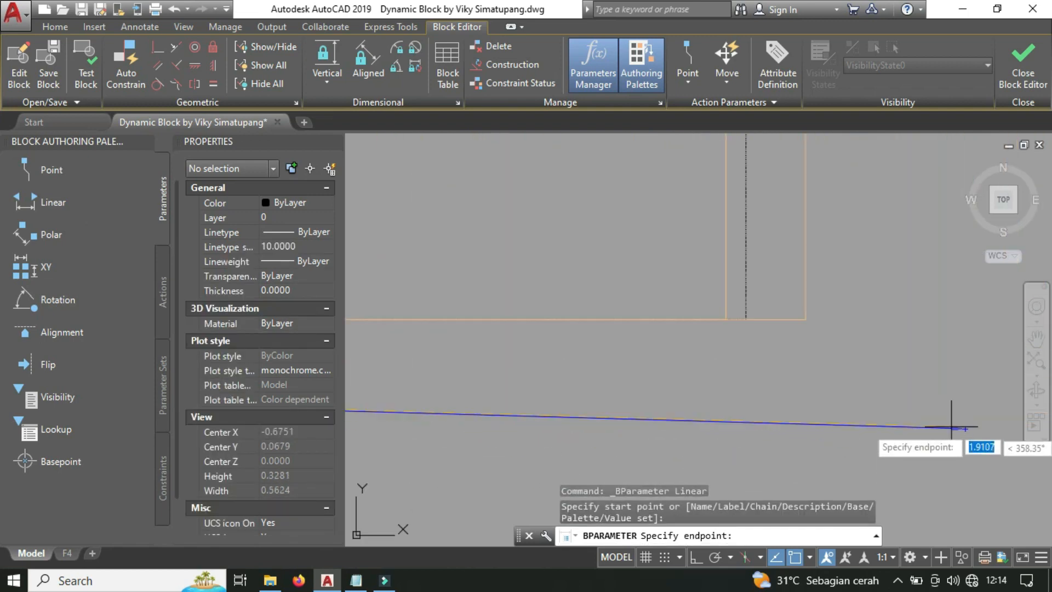
pyautogui.click(746, 318)
pyautogui.scroll(-4, 746, 319)
pyautogui.click(786, 409)
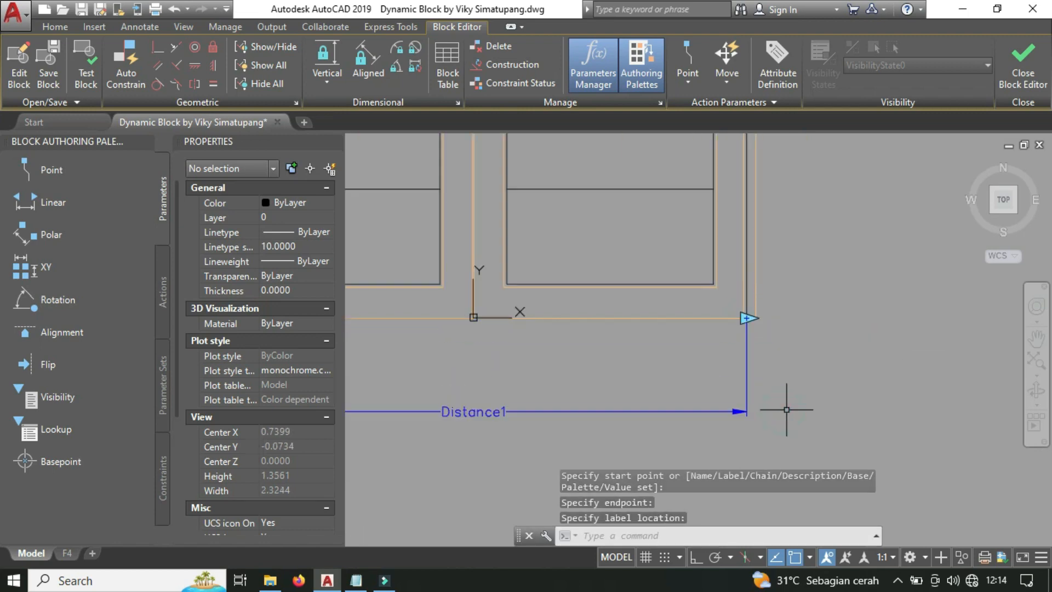
# Add a linear height parameter from the frame's bottom-right outer corner to its top-right outer corner, with the label right of the door.
pyautogui.click(92, 207)
pyautogui.click(755, 317)
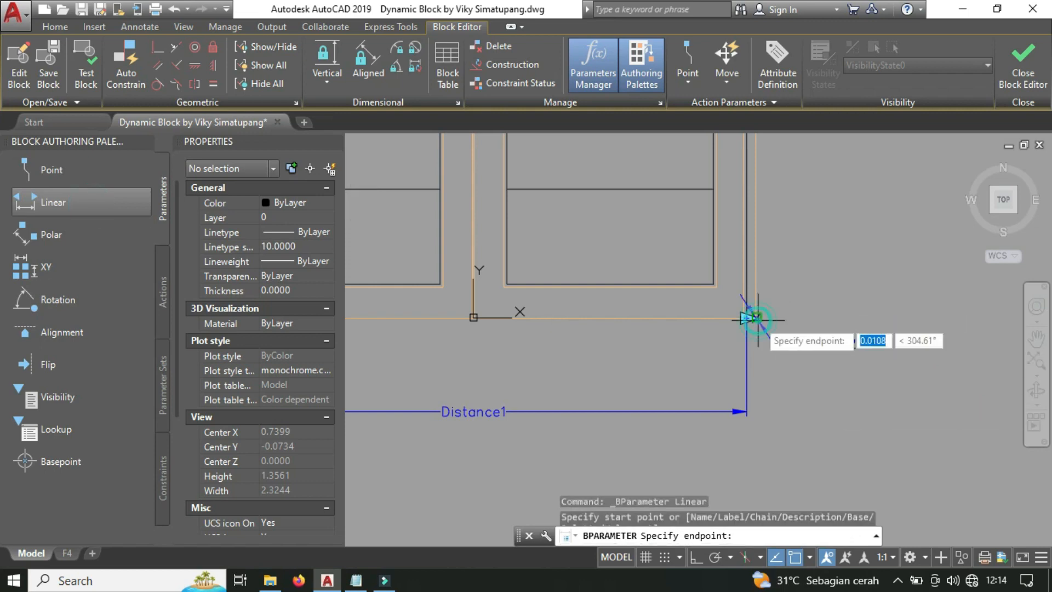
pyautogui.scroll(-4, 729, 435)
pyautogui.scroll(6, 734, 363)
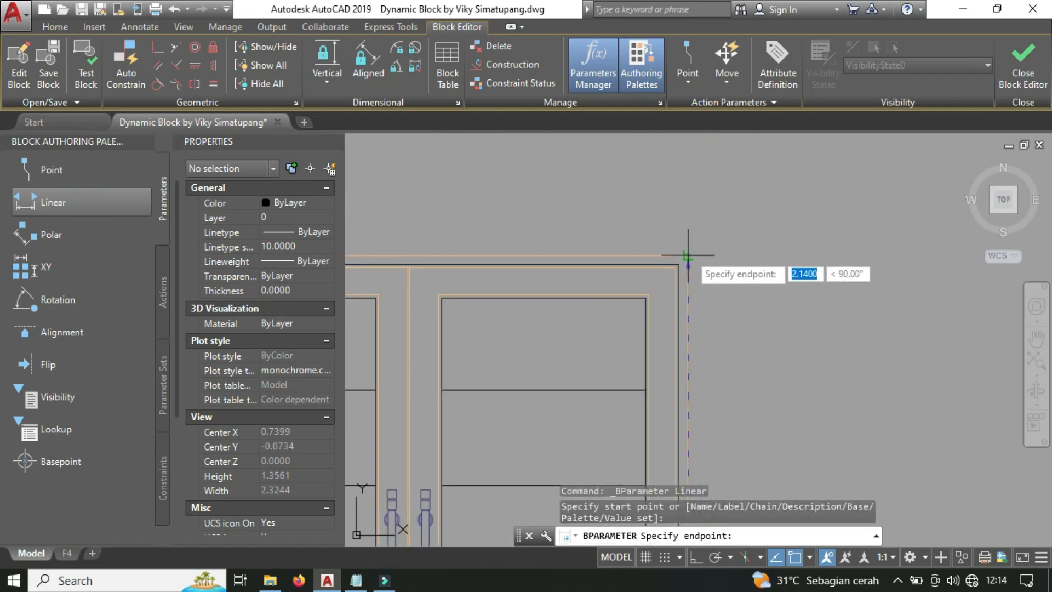
pyautogui.click(688, 255)
pyautogui.scroll(-4, 676, 179)
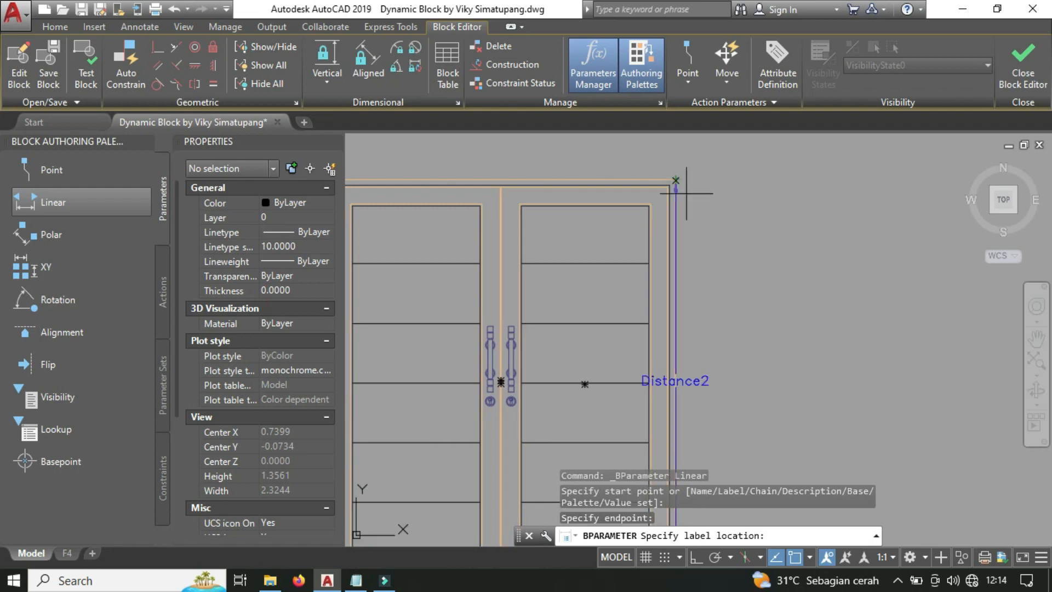
pyautogui.click(724, 259)
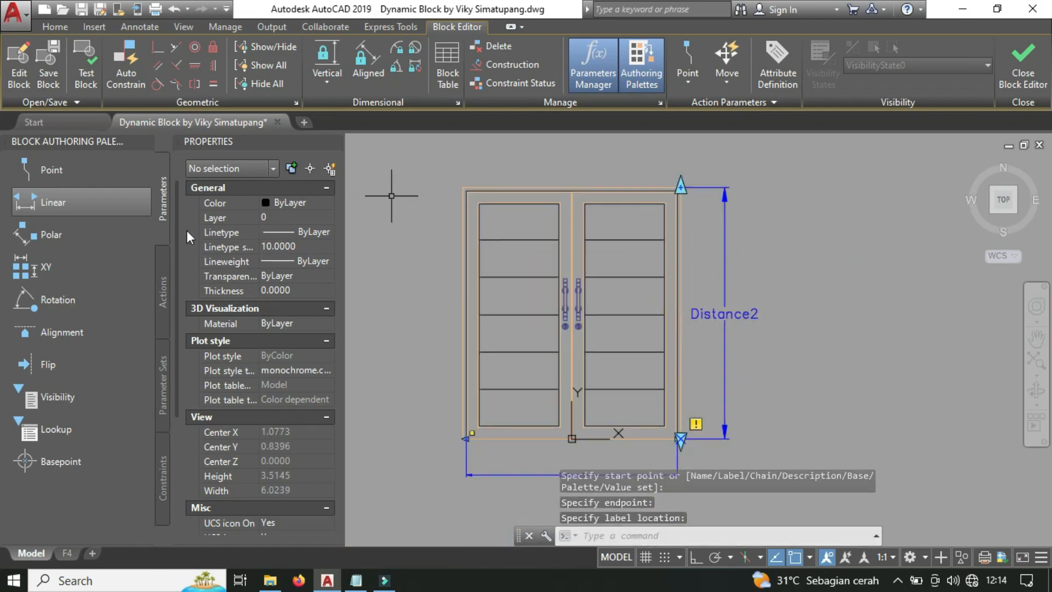
# Add a point parameter at the geometric centre of the right door handle, with its label placed to the left.
pyautogui.click(75, 173)
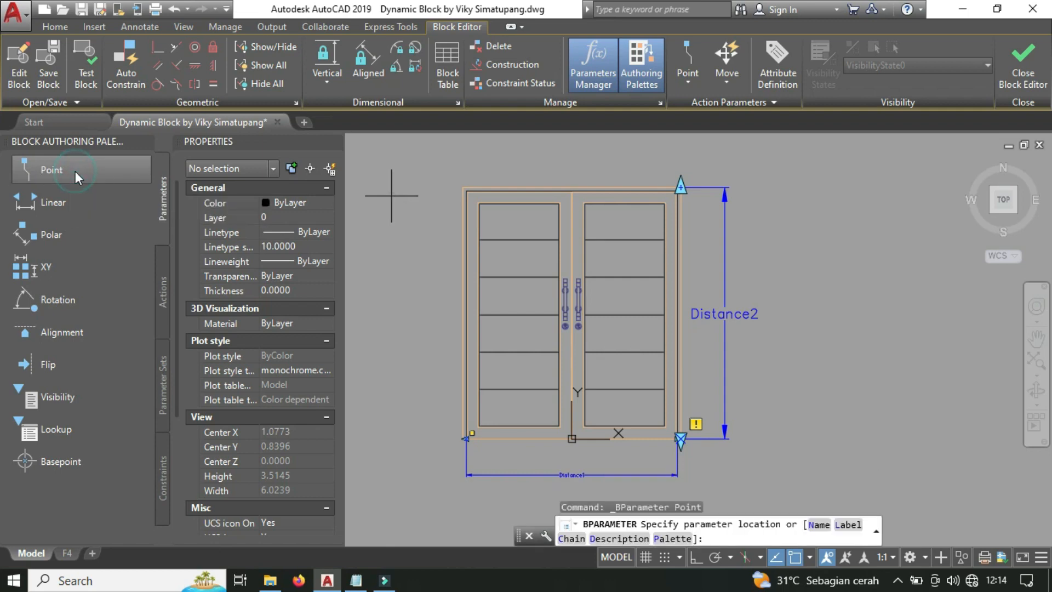
pyautogui.scroll(5, 557, 228)
pyautogui.moveTo(584, 222); pyautogui.dragTo(600, 250, button='middle')
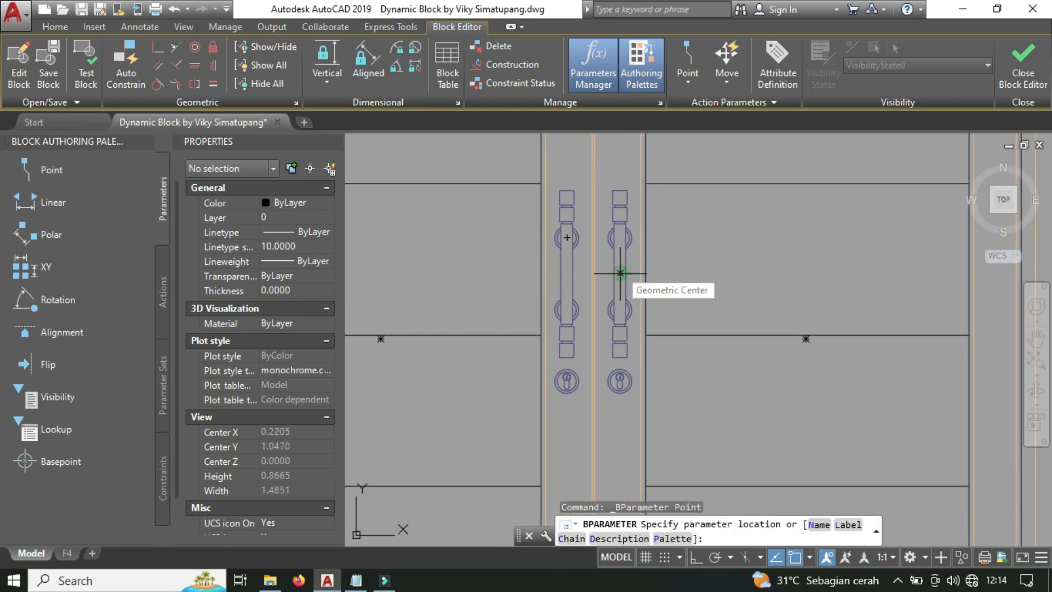
pyautogui.scroll(2, 619, 272)
pyautogui.click(618, 276)
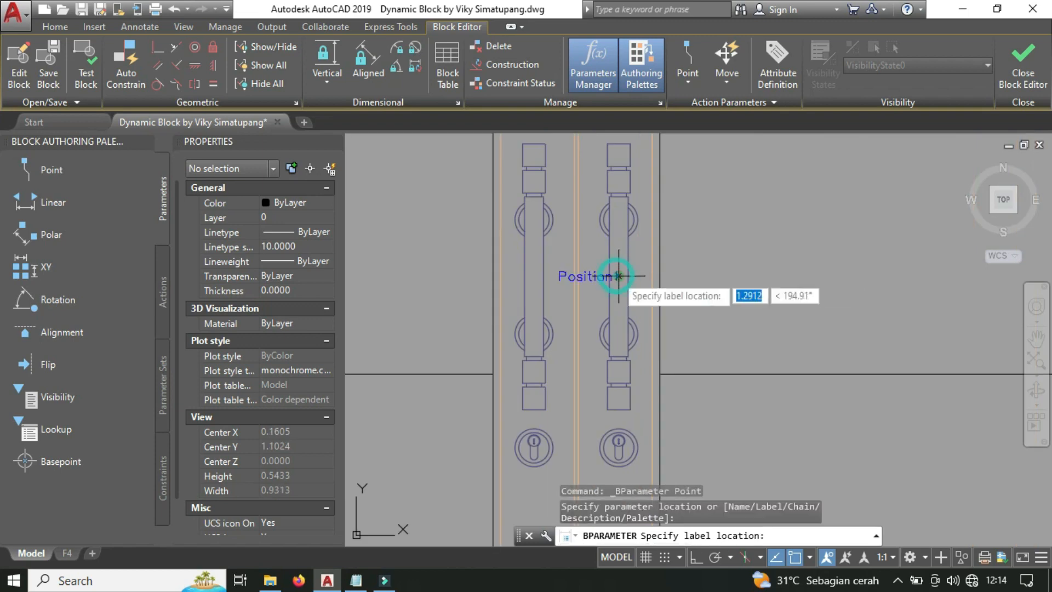
pyautogui.click(432, 275)
# Set the number of grips to 1 for both the width and height linear parameters.
pyautogui.scroll(-6, 589, 262)
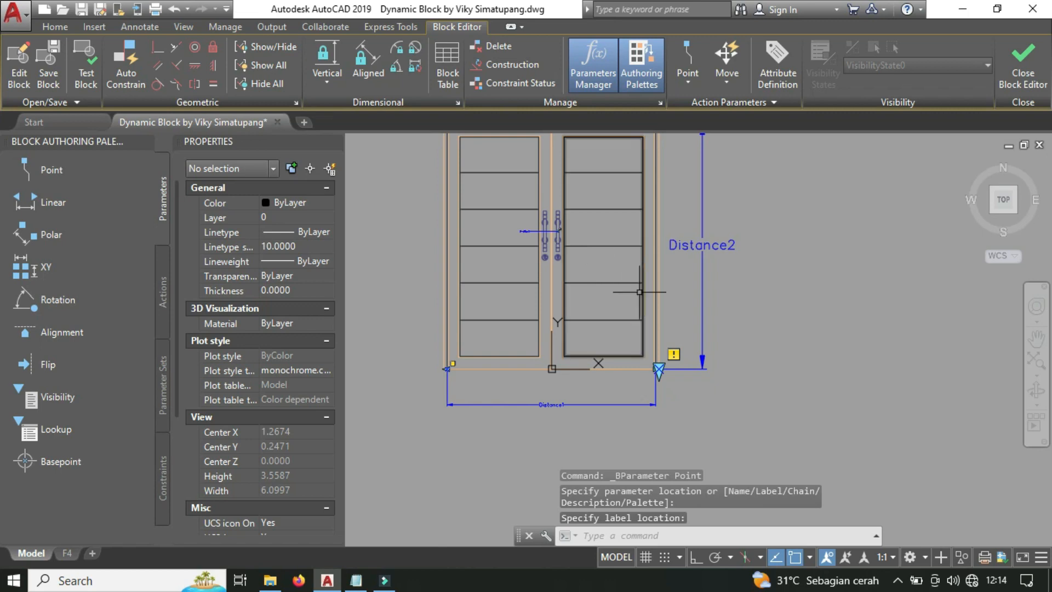
pyautogui.moveTo(589, 262); pyautogui.dragTo(538, 305, button='middle')
pyautogui.click(665, 474)
pyautogui.click(648, 373)
pyautogui.click(481, 439)
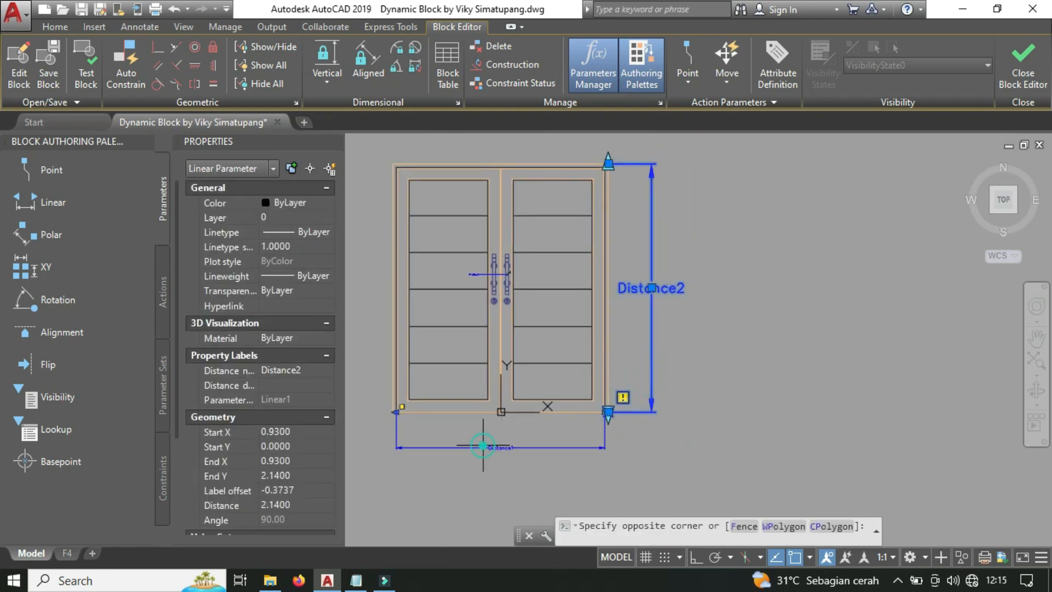
pyautogui.click(449, 461)
pyautogui.scroll(-3, 284, 459)
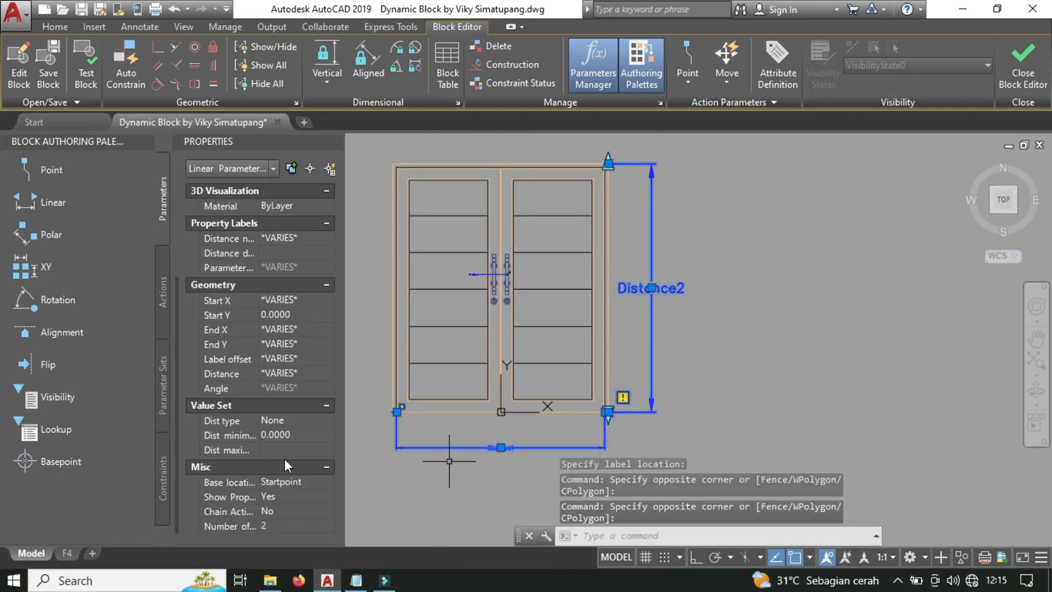
pyautogui.click(290, 523)
pyautogui.click(290, 524)
pyautogui.click(290, 554)
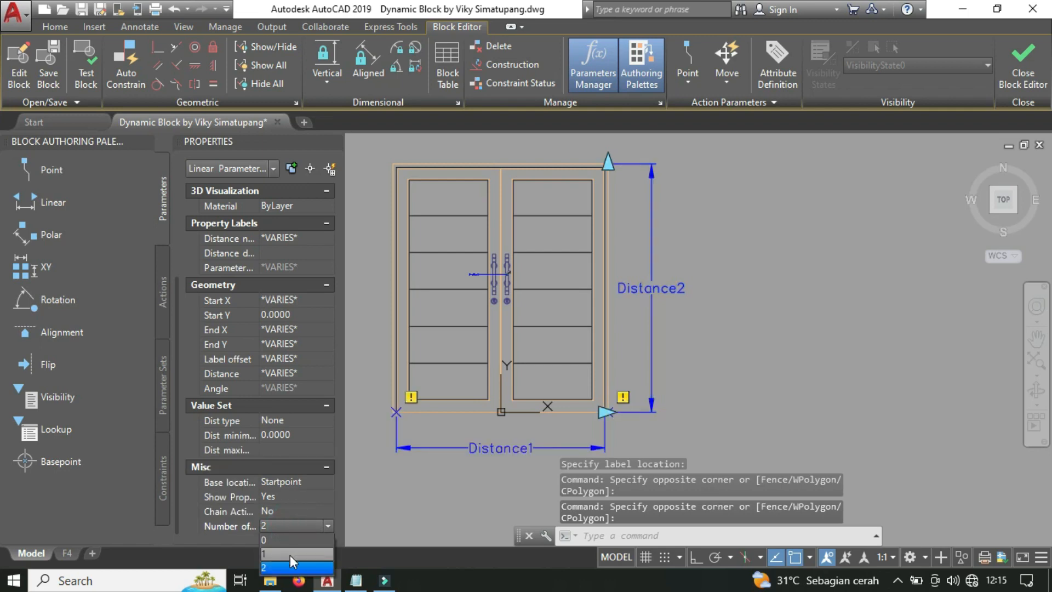
pyautogui.press('Escape')
# Rename the horizontal linear parameter below the door as L DaunPintu.
pyautogui.click(510, 447)
pyautogui.rightClick(523, 447)
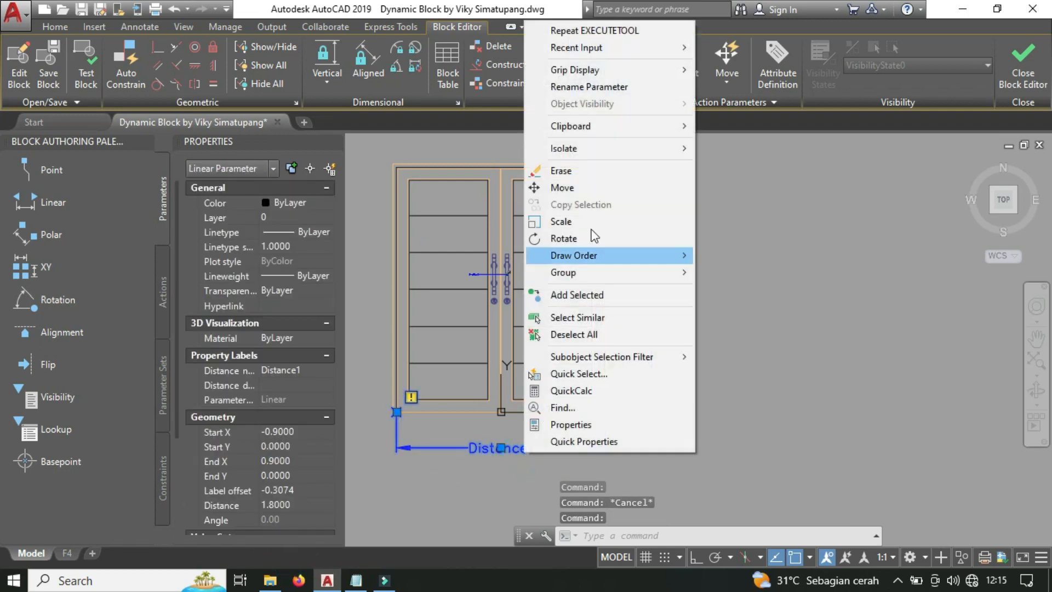
pyautogui.click(589, 87)
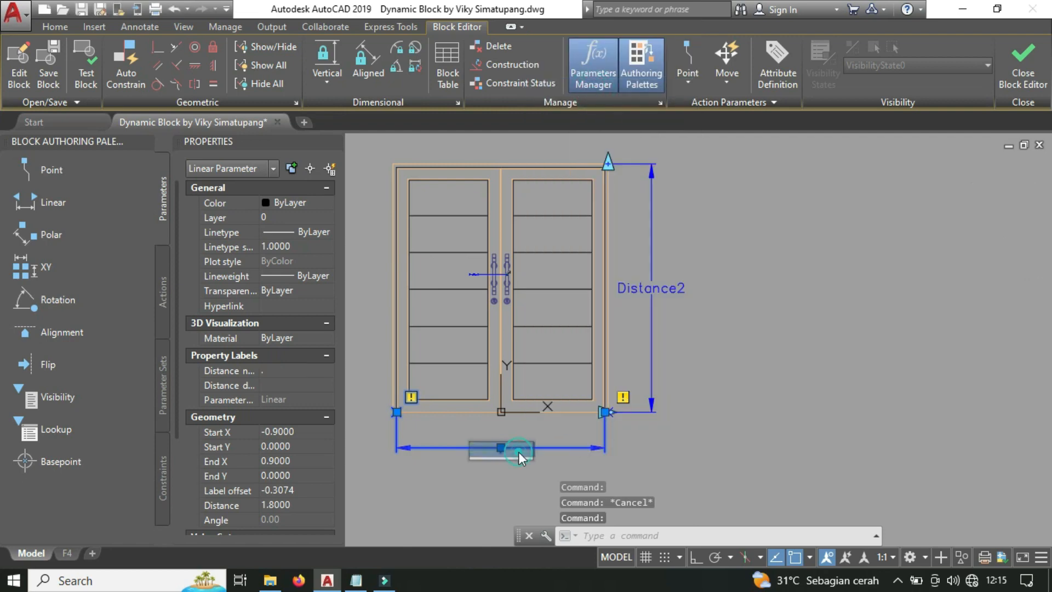
pyautogui.press('Return')
pyautogui.write('L Daun Pintu')
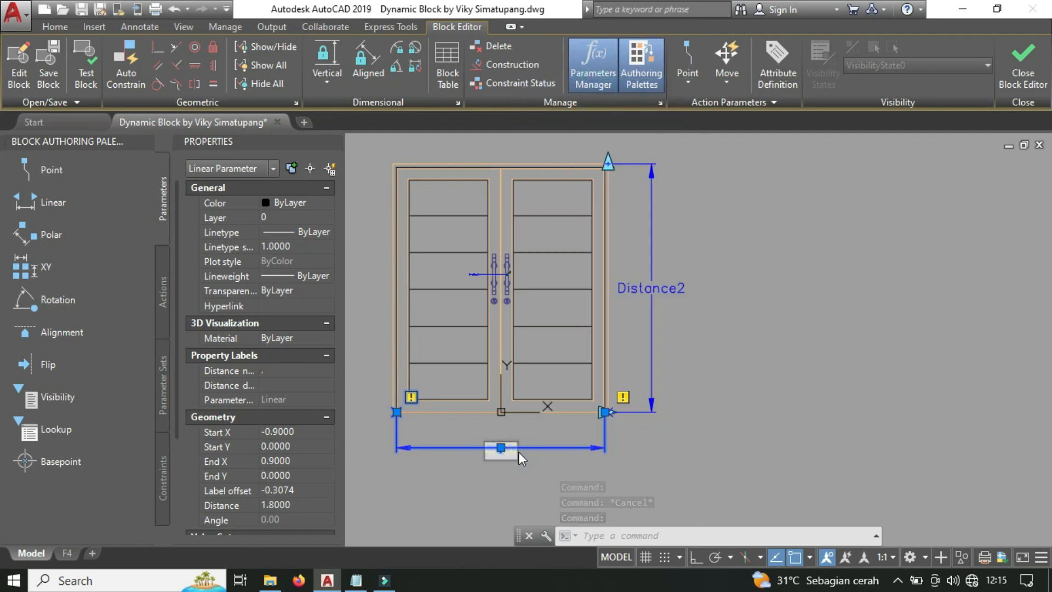
pyautogui.press('Return')
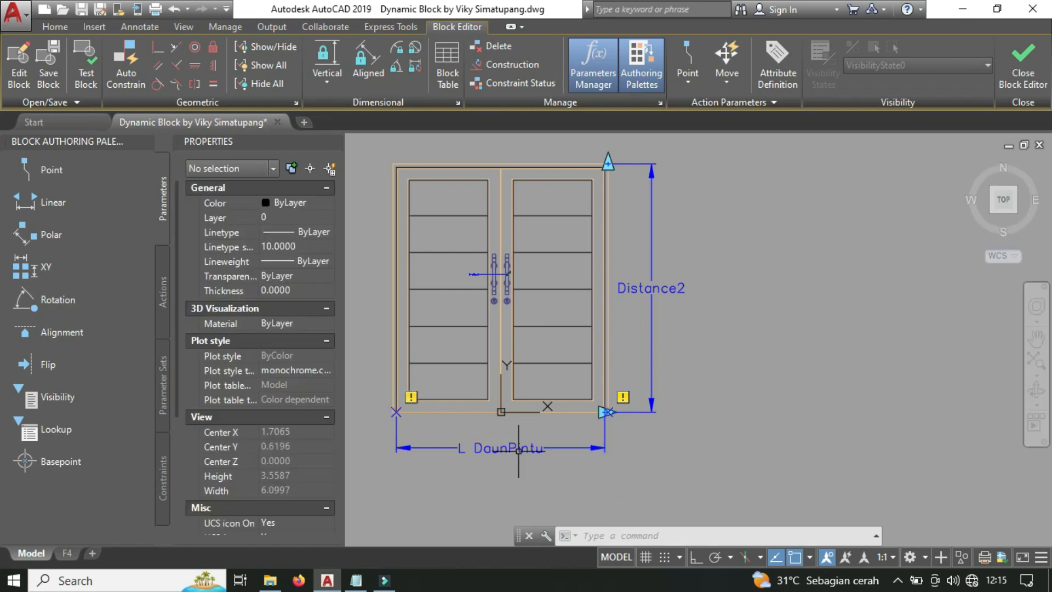
# Rename the vertical linear parameter beside the door as T Pintu.
pyautogui.moveTo(614, 428); pyautogui.dragTo(605, 446, button='middle')
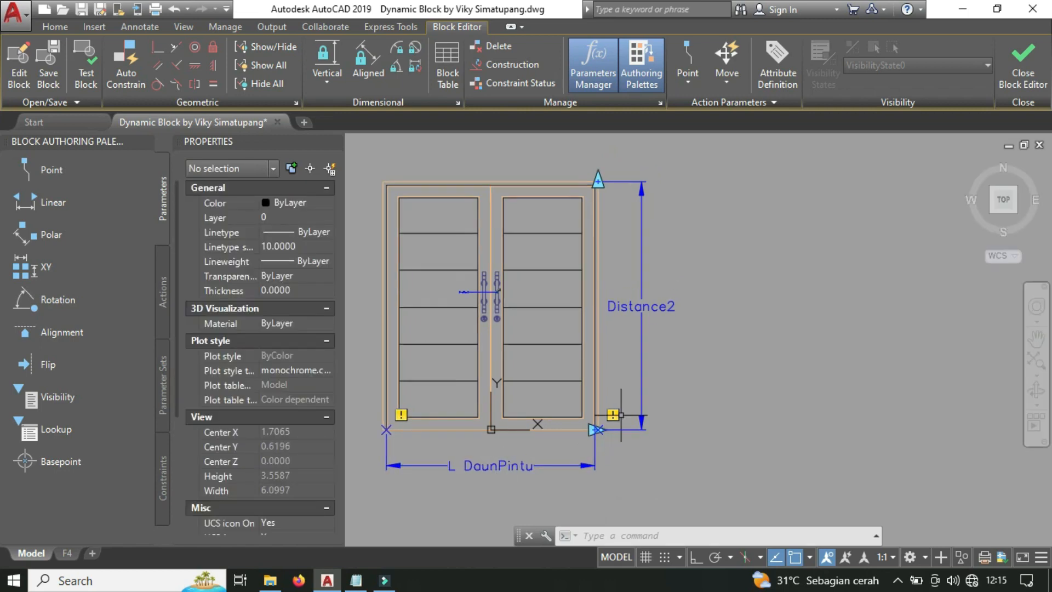
pyautogui.click(636, 300)
pyautogui.rightClick(638, 302)
pyautogui.click(705, 186)
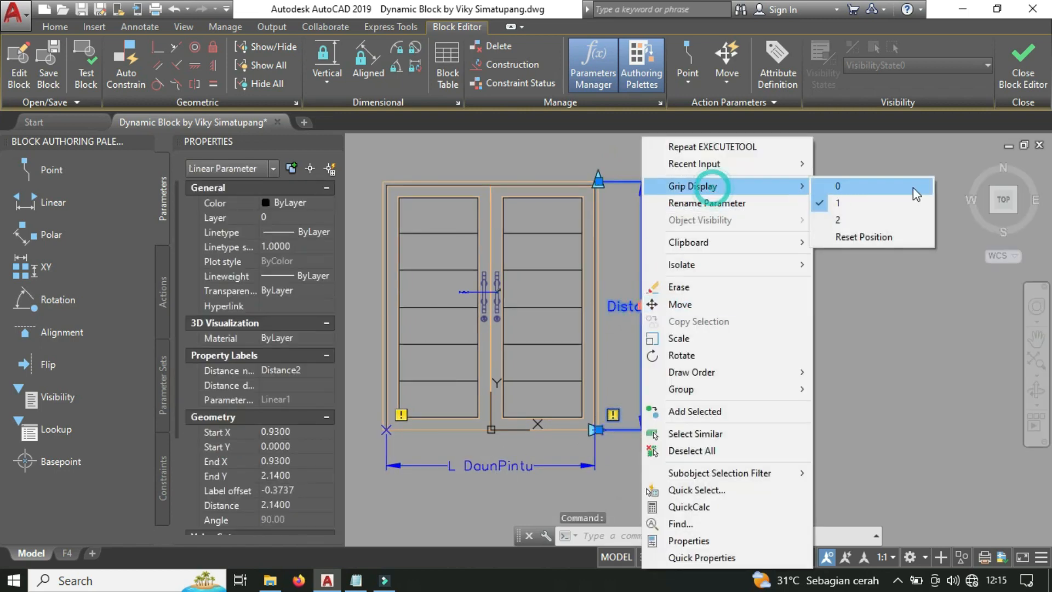
pyautogui.click(736, 199)
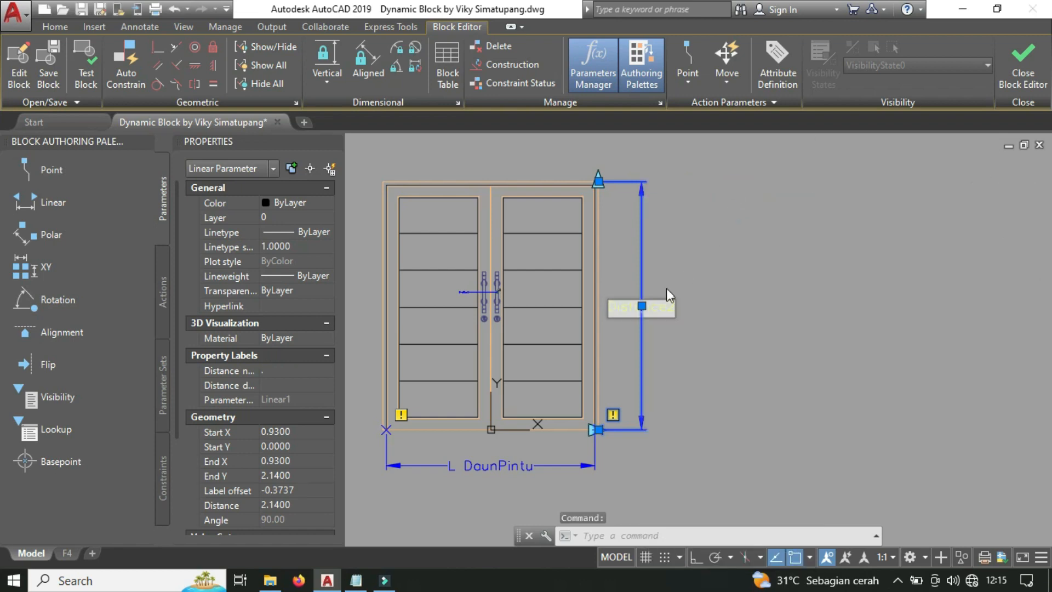
pyautogui.click(652, 310)
pyautogui.write('T Pintu')
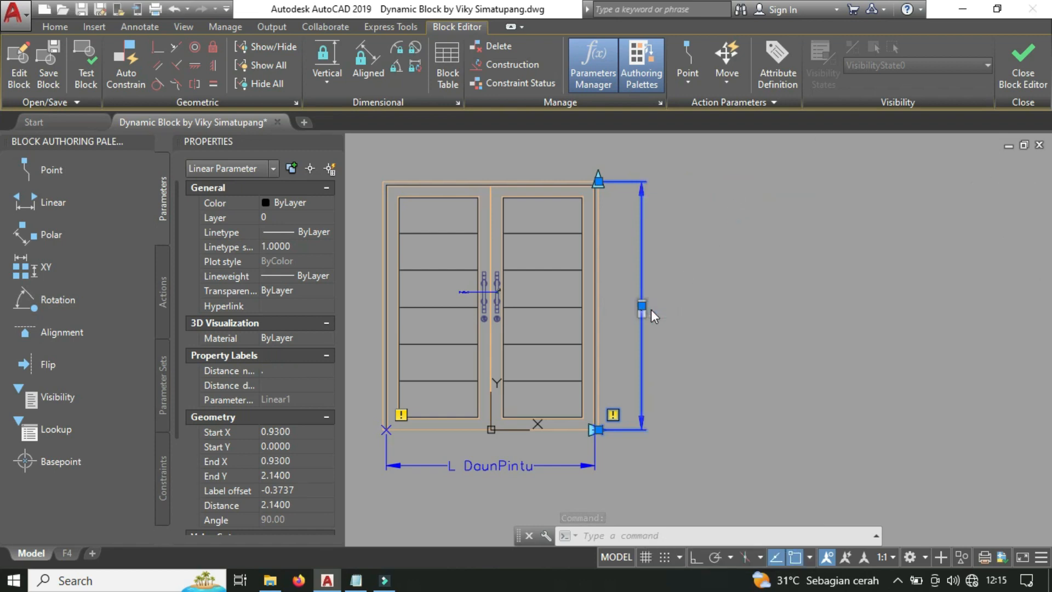
pyautogui.press('Return')
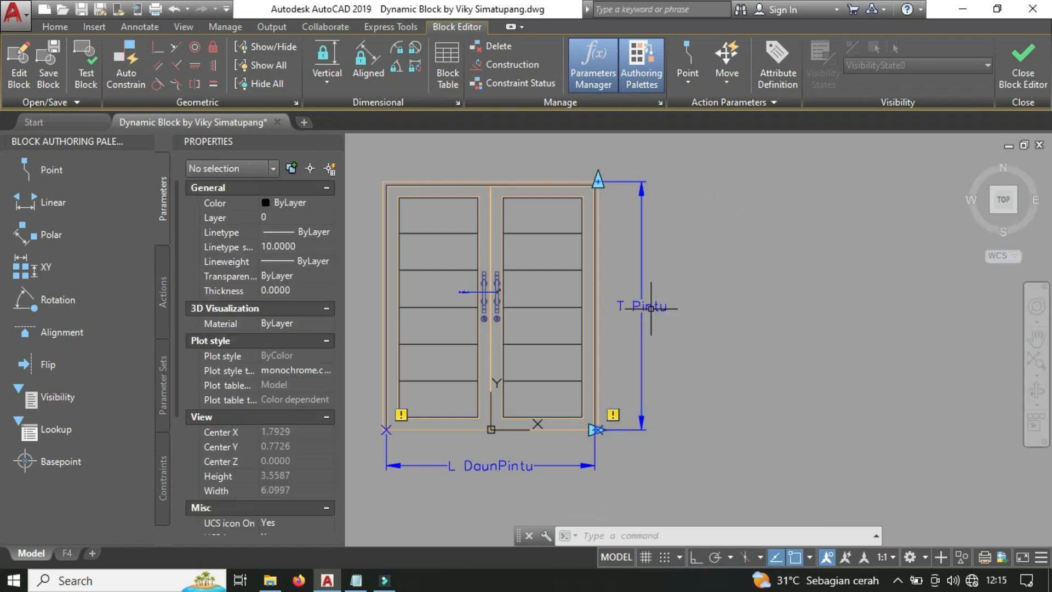
# Add a stretch action to the second point of L DaunPintu, framing the door's full-height right side and selecting the objects crossing it.
pyautogui.moveTo(664, 362); pyautogui.dragTo(738, 358, button='middle')
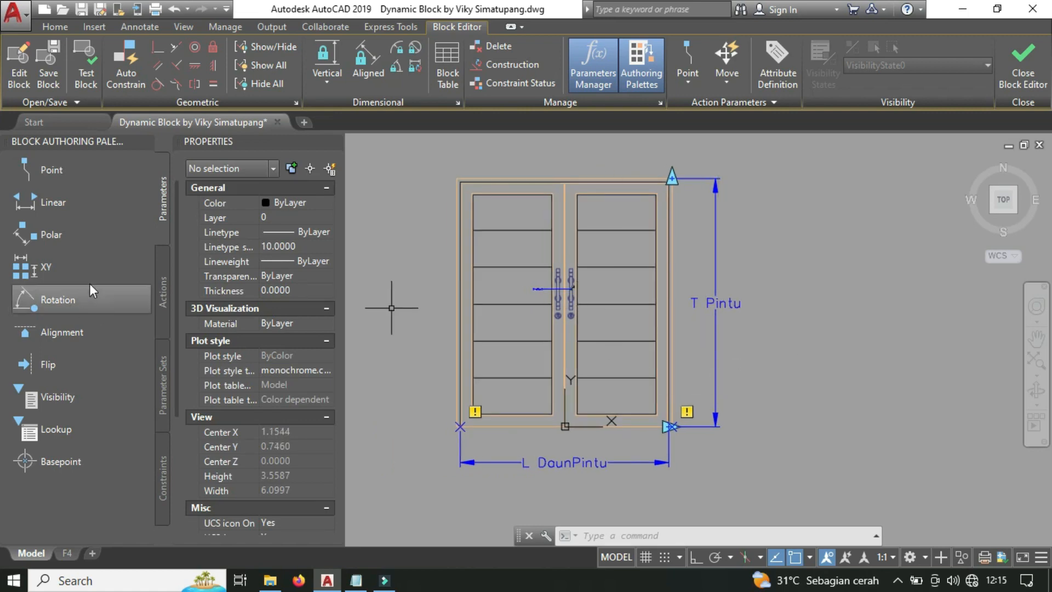
pyautogui.click(164, 266)
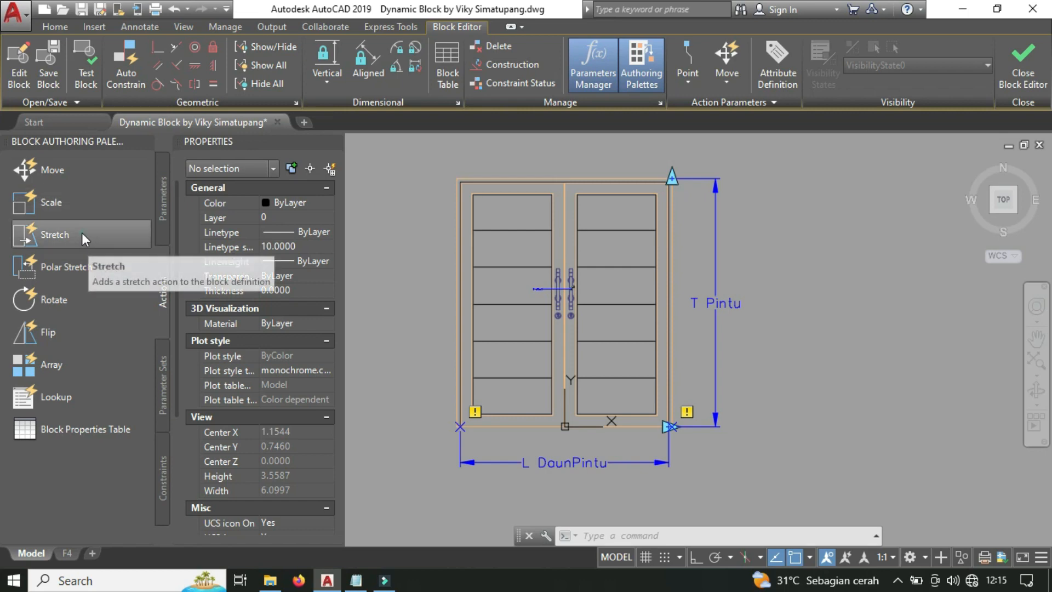
pyautogui.click(81, 233)
pyautogui.click(666, 461)
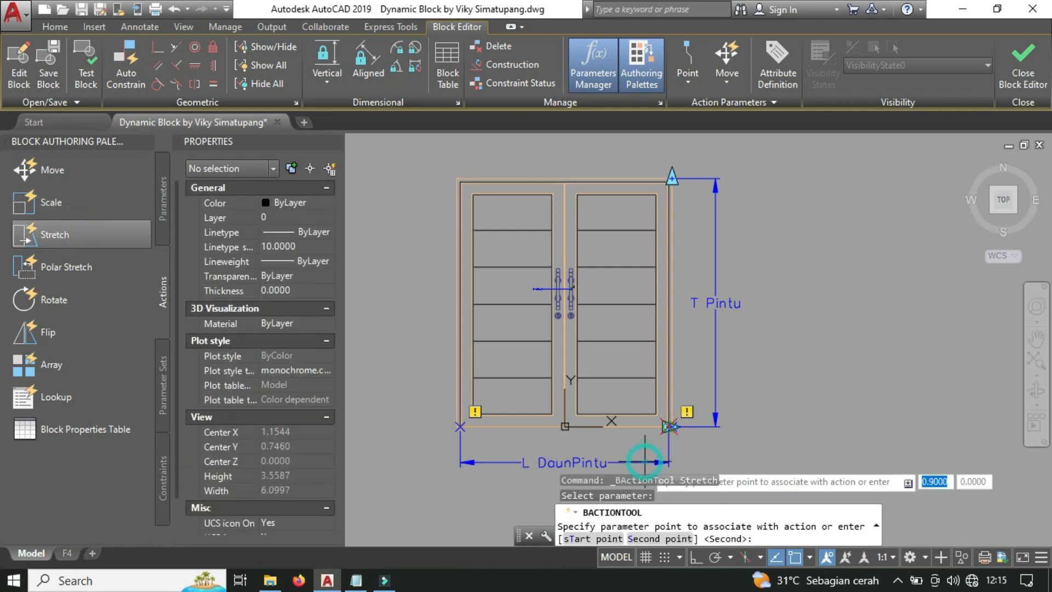
pyautogui.press('Return')
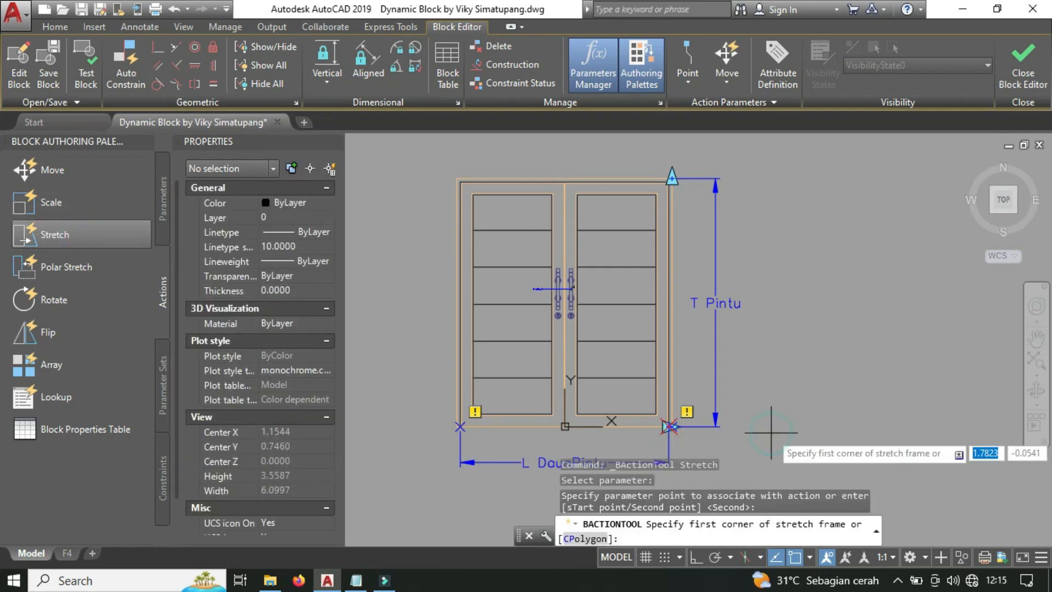
pyautogui.moveTo(775, 422)
pyautogui.mouseDown(button='middle')
pyautogui.moveTo(700, 404)
pyautogui.moveTo(599, 411)
pyautogui.mouseUp(button='middle')
pyautogui.click(539, 453)
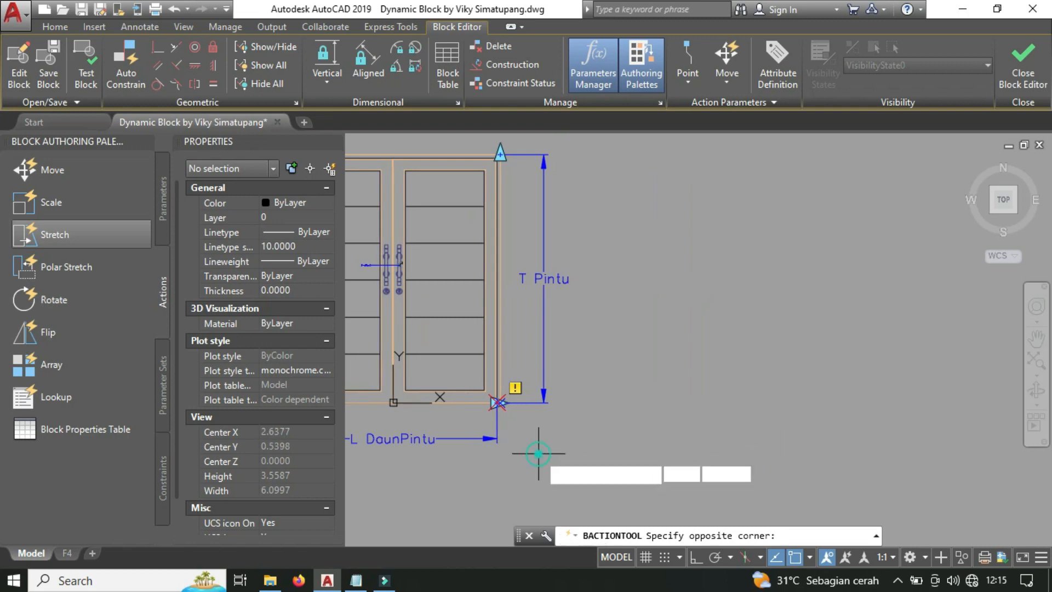
pyautogui.click(460, 139)
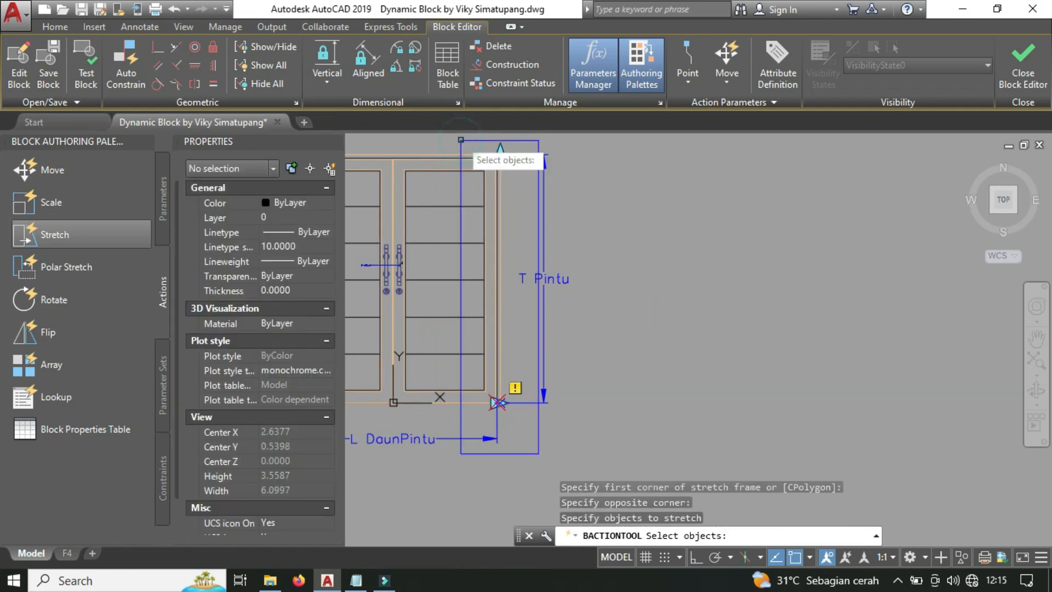
pyautogui.click(526, 437)
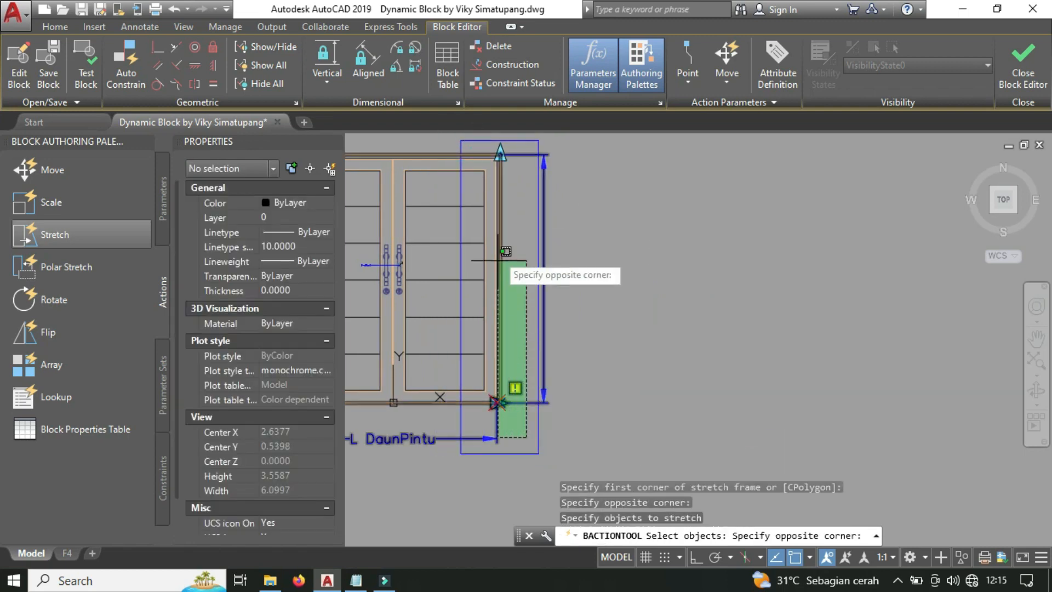
pyautogui.click(470, 142)
pyautogui.press('Return')
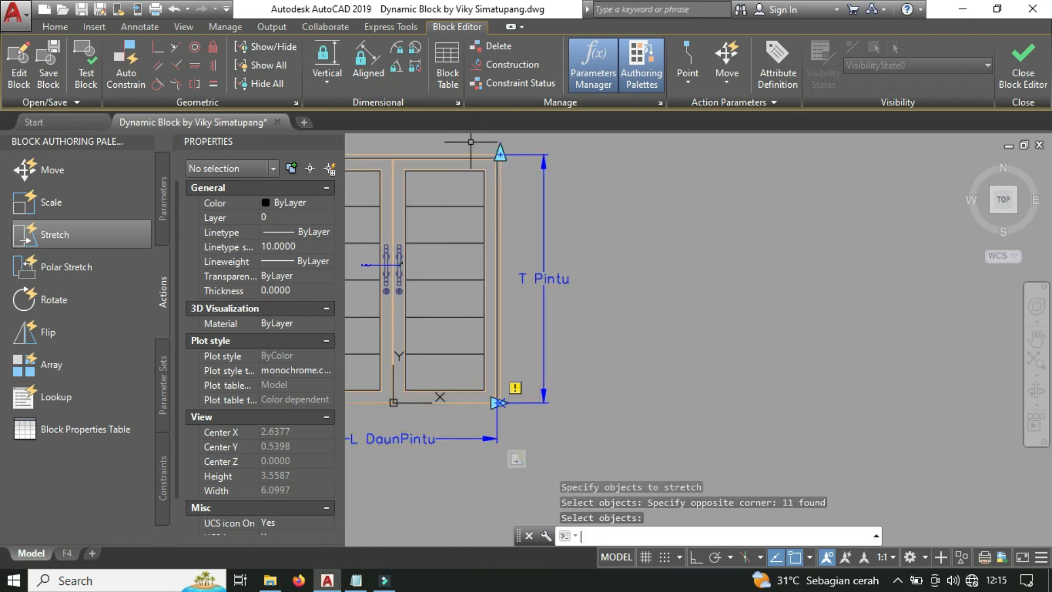
# Set up another stretch action on the second point of L DaunPintu, framing the door's full-height middle and selecting the objects crossing it.
pyautogui.click(76, 233)
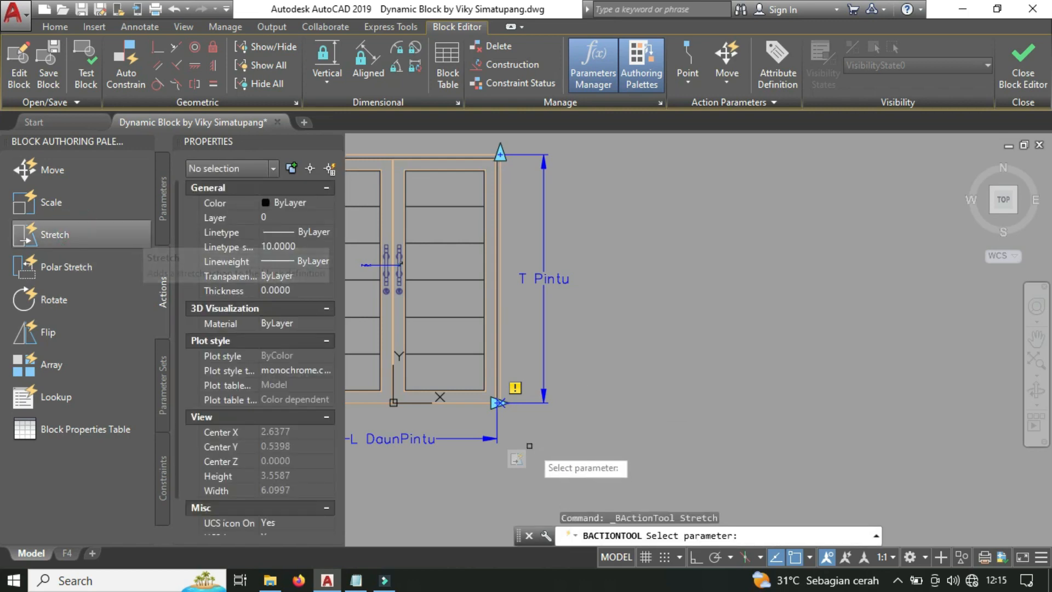
pyautogui.click(497, 433)
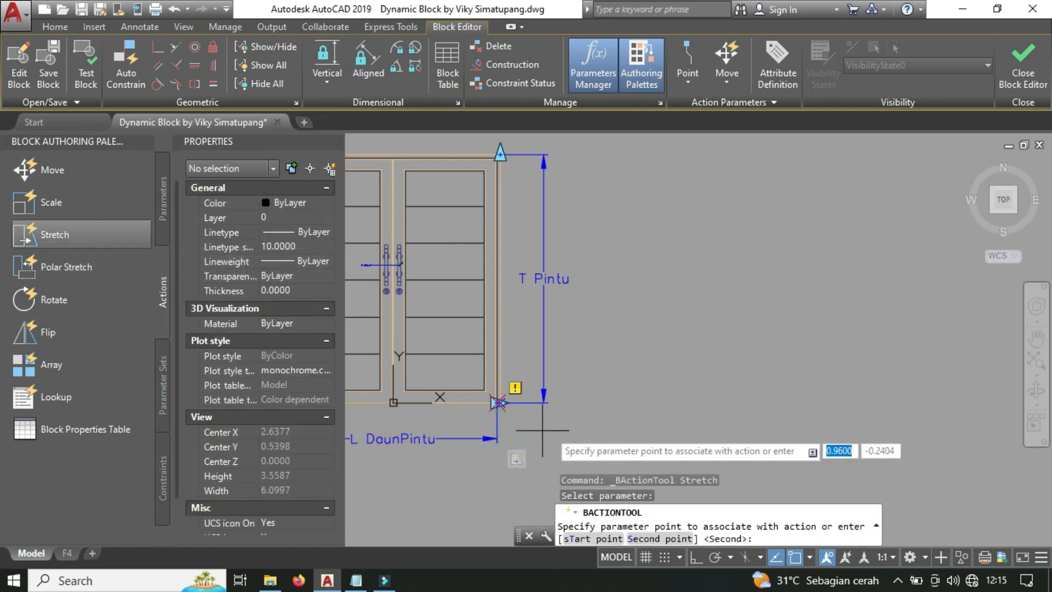
pyautogui.press('Return')
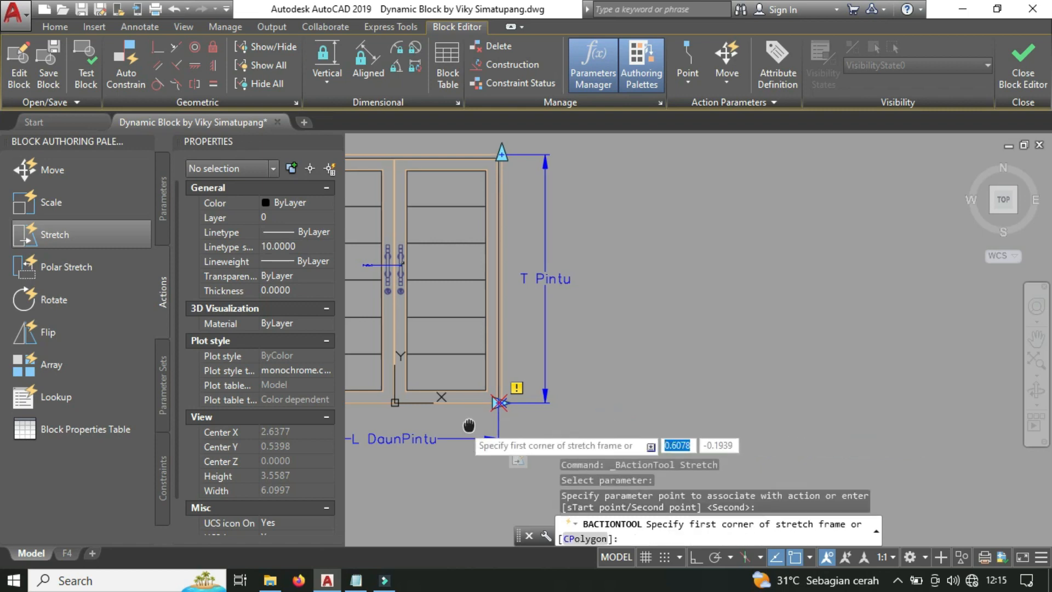
pyautogui.moveTo(465, 426); pyautogui.dragTo(599, 433, button='middle')
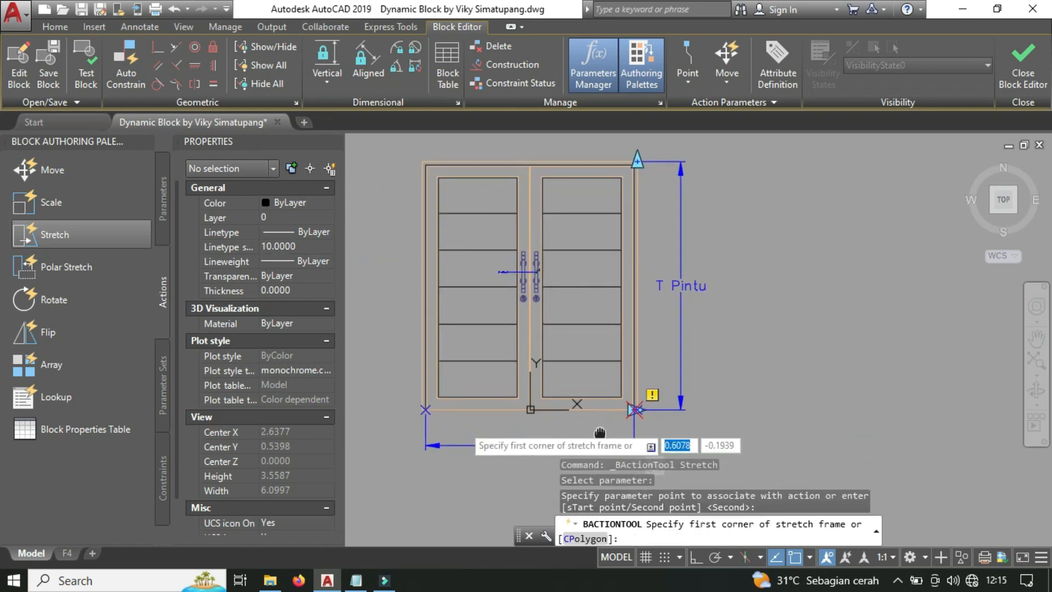
pyautogui.click(566, 422)
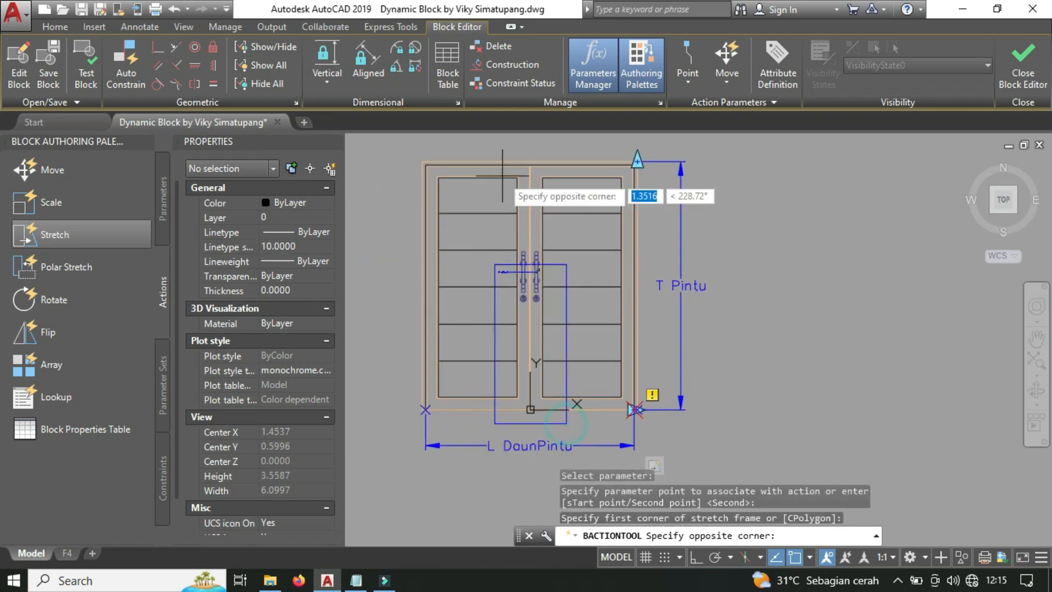
pyautogui.click(497, 143)
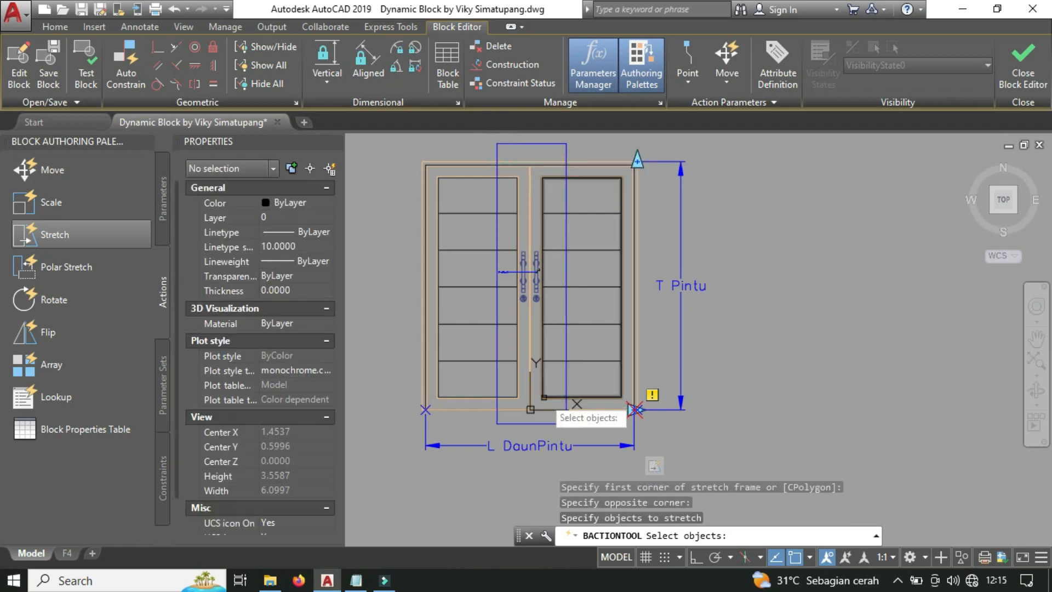
pyautogui.click(554, 418)
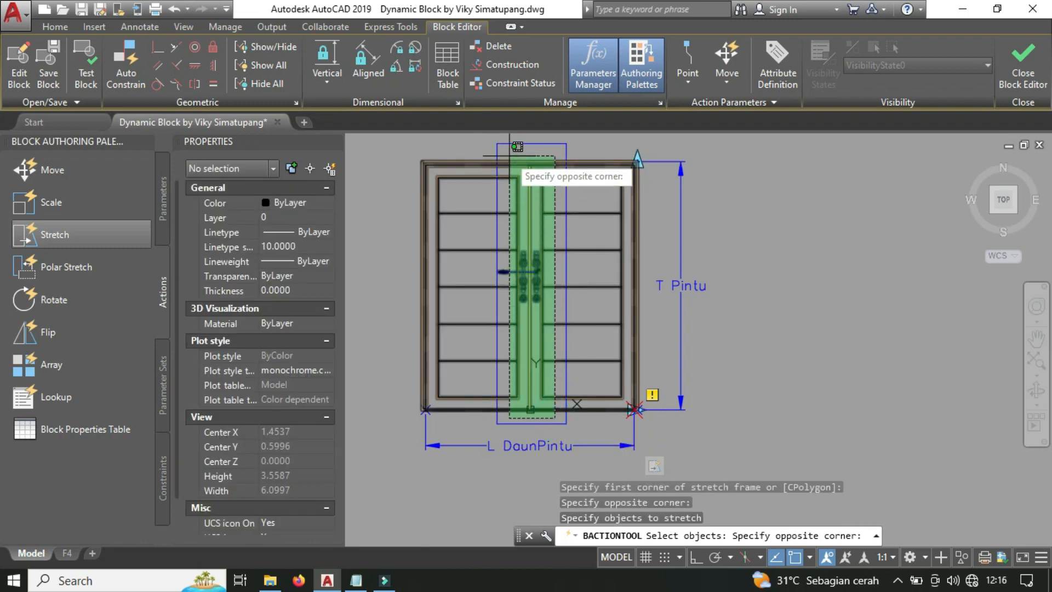
pyautogui.click(504, 146)
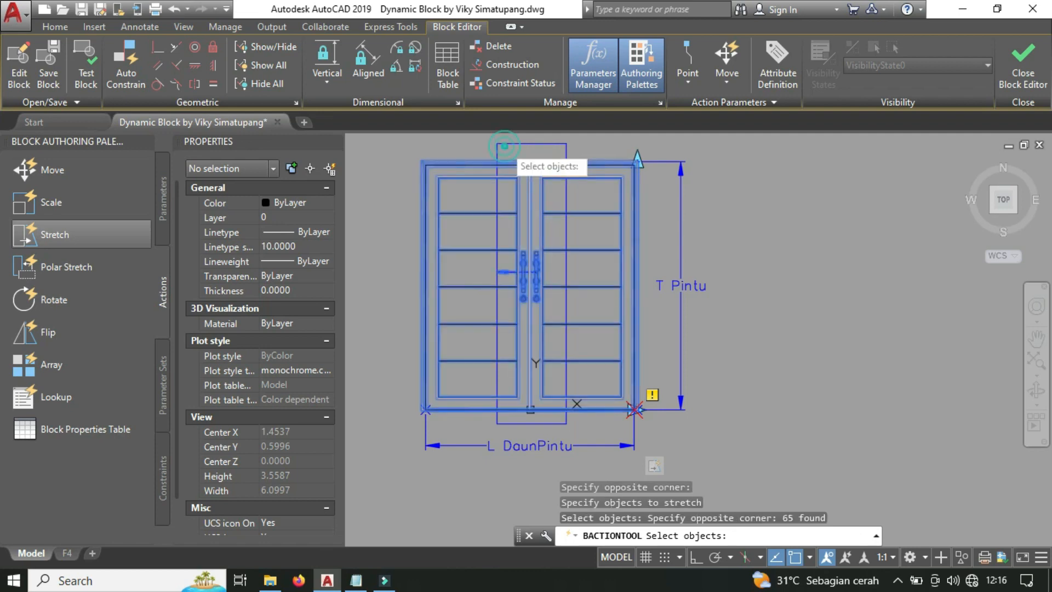
# Remove the outer frame objects at the door's top edge from the stretch selection and complete the action.
pyautogui.scroll(5, 570, 163)
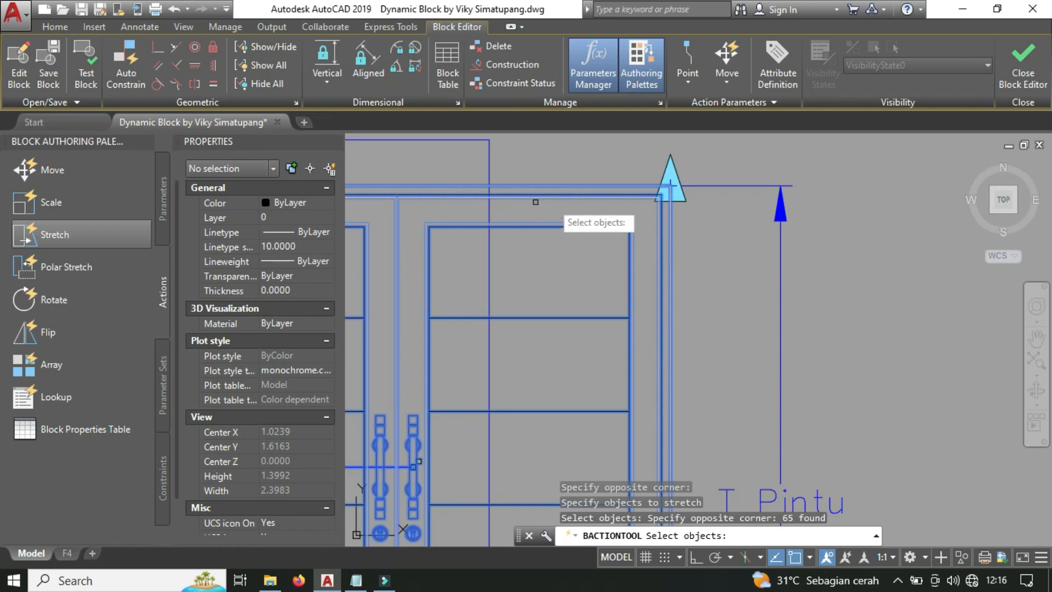
pyautogui.moveTo(547, 219)
pyautogui.mouseDown(button='middle')
pyautogui.moveTo(732, 217)
pyautogui.moveTo(636, 219)
pyautogui.mouseUp(button='middle')
pyautogui.keyDown('shift'); pyautogui.click(603, 188); pyautogui.keyUp('shift')
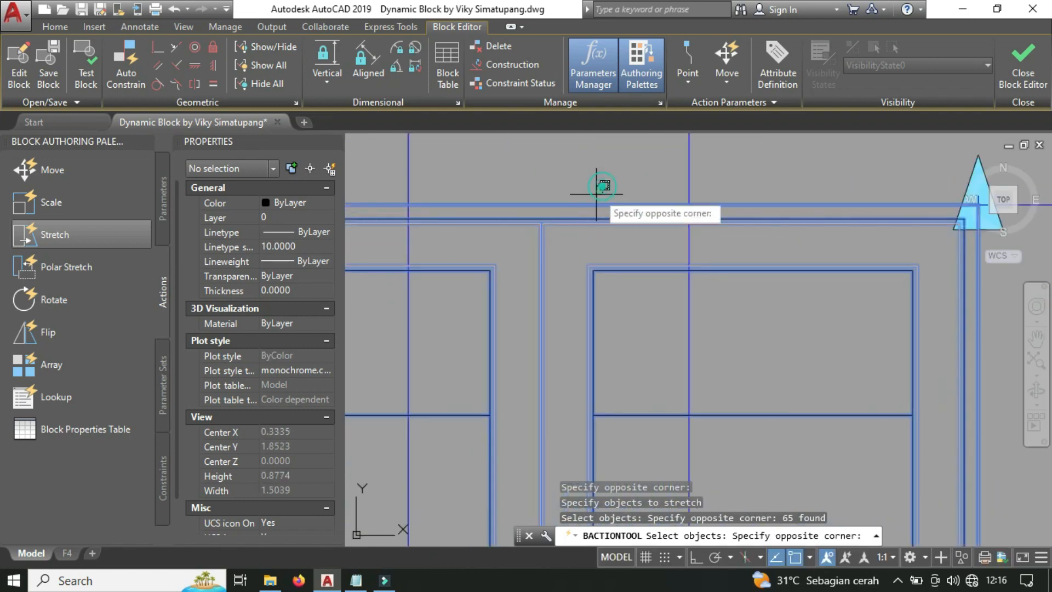
pyautogui.keyDown('shift'); pyautogui.click(571, 219); pyautogui.keyUp('shift')
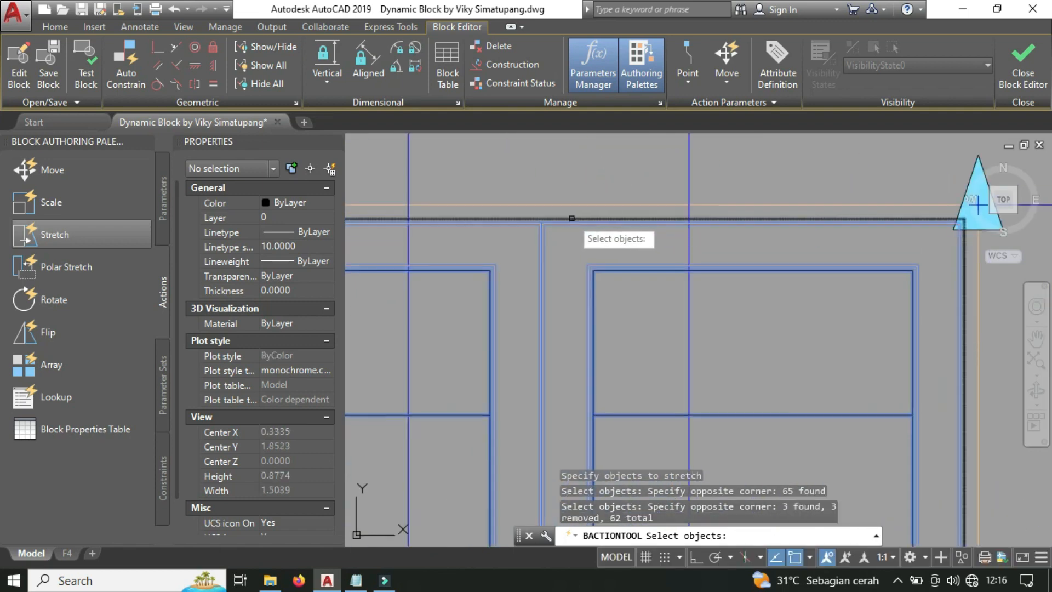
pyautogui.scroll(-5, 593, 213)
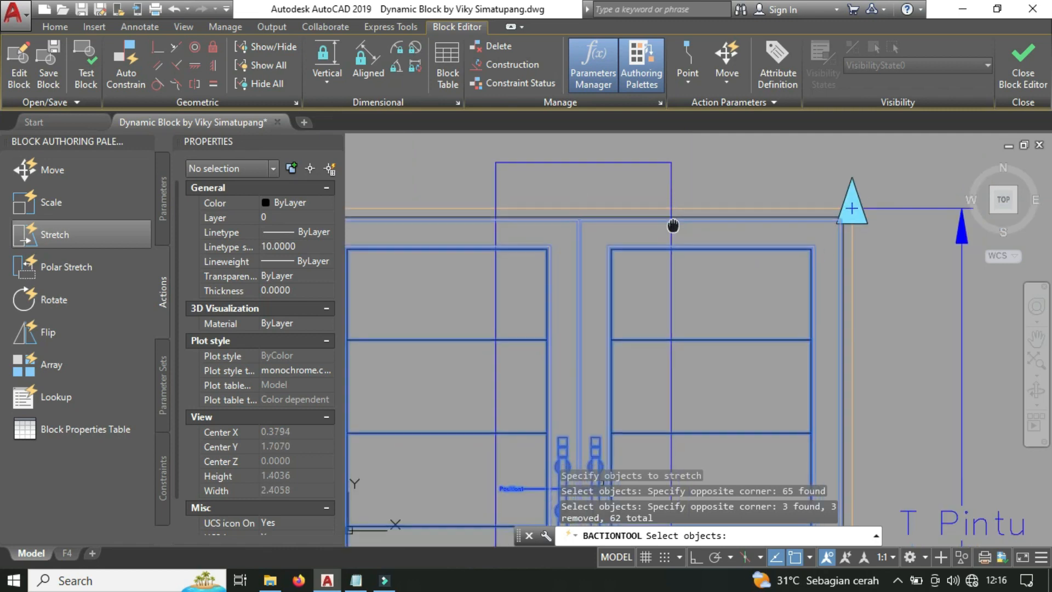
pyautogui.press('Return')
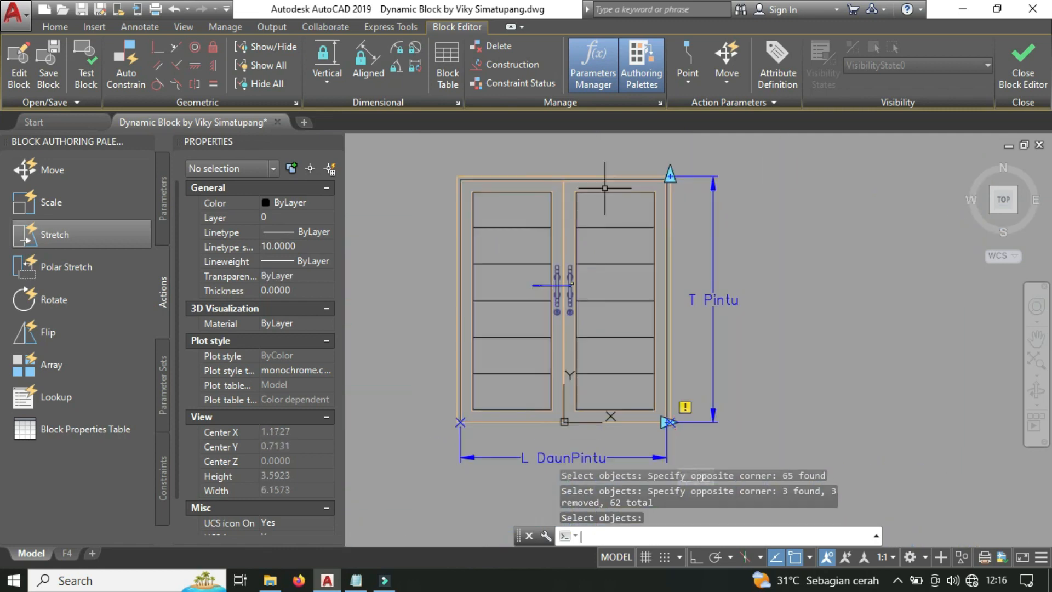
# Add a stretch action to the second point of T Pintu, framing the door's full-width upper part and selecting the objects crossing it.
pyautogui.moveTo(771, 270); pyautogui.dragTo(749, 296, button='middle')
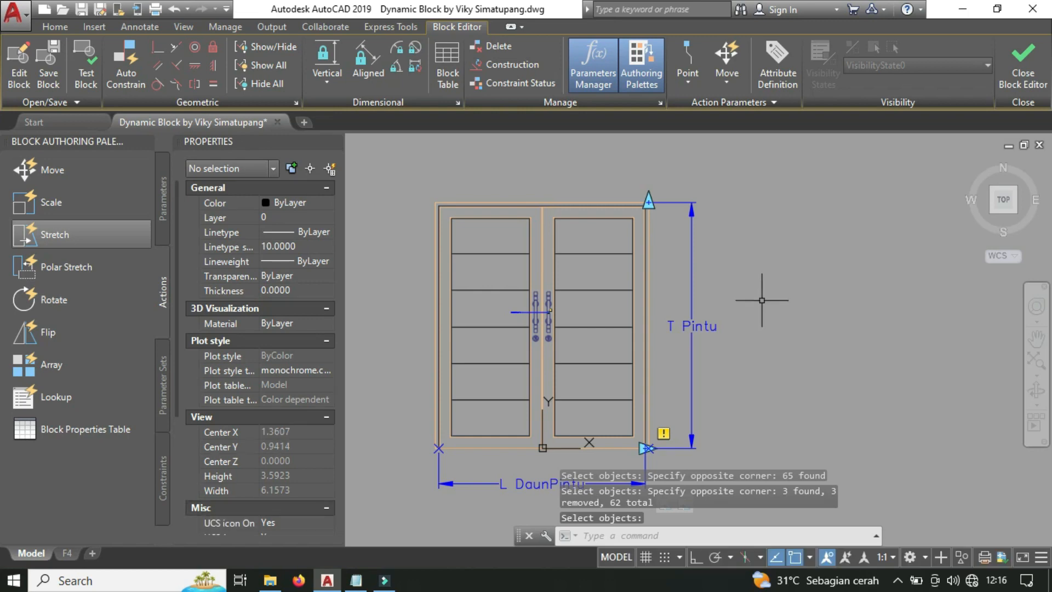
pyautogui.moveTo(688, 324)
pyautogui.mouseDown(button='middle')
pyautogui.moveTo(716, 293)
pyautogui.moveTo(631, 294)
pyautogui.mouseUp(button='middle')
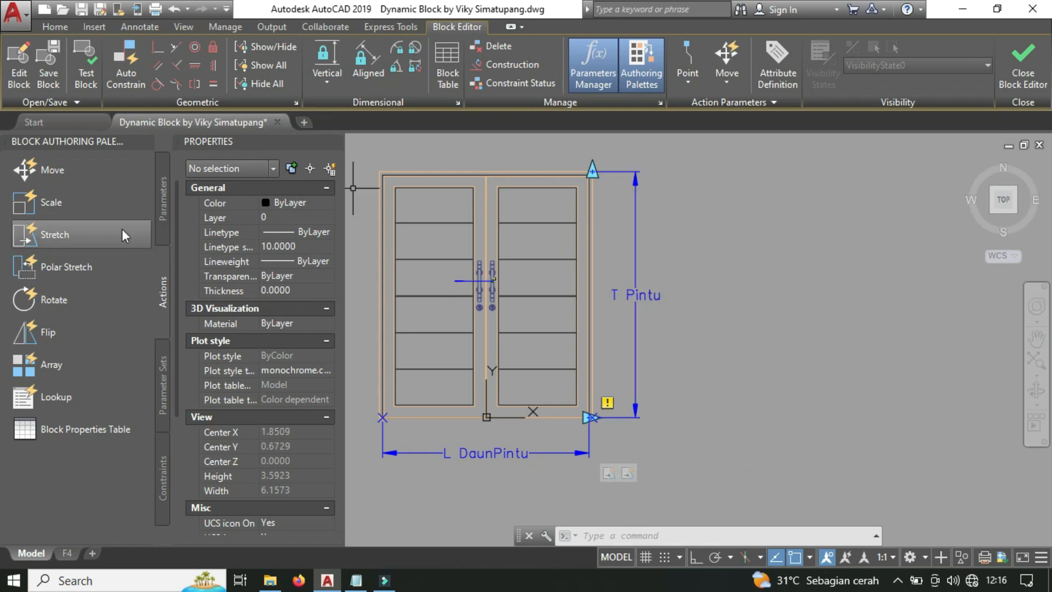
pyautogui.click(95, 233)
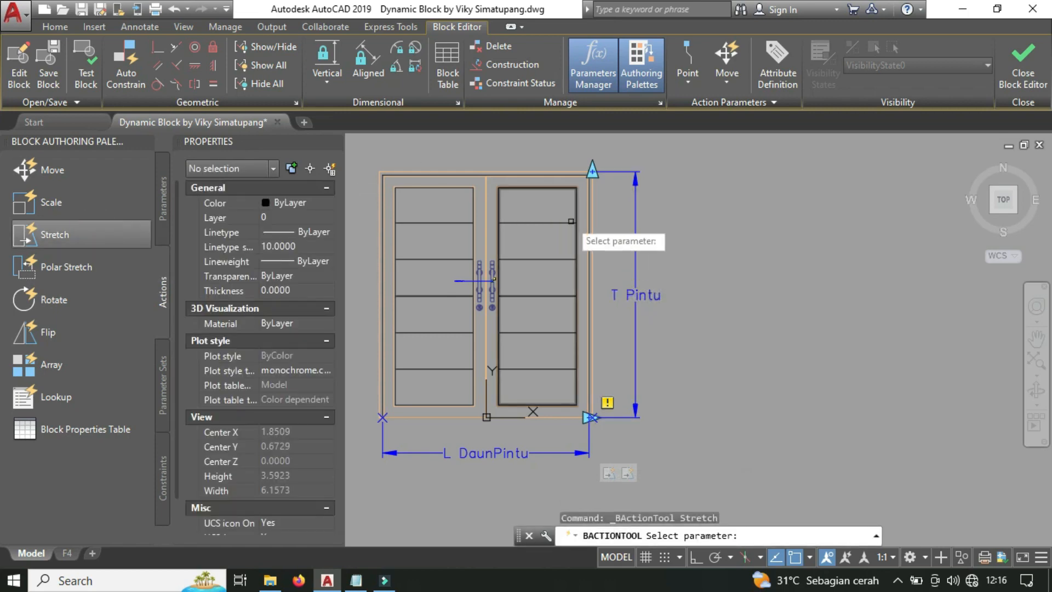
pyautogui.moveTo(571, 221); pyautogui.dragTo(687, 281, button='middle')
pyautogui.click(752, 256)
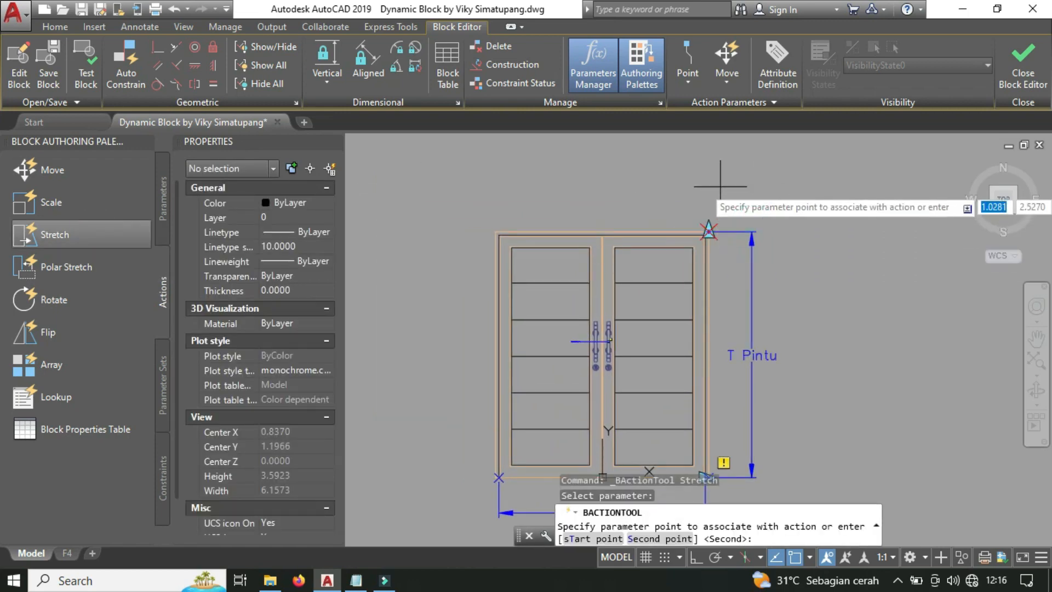
pyautogui.press('Return')
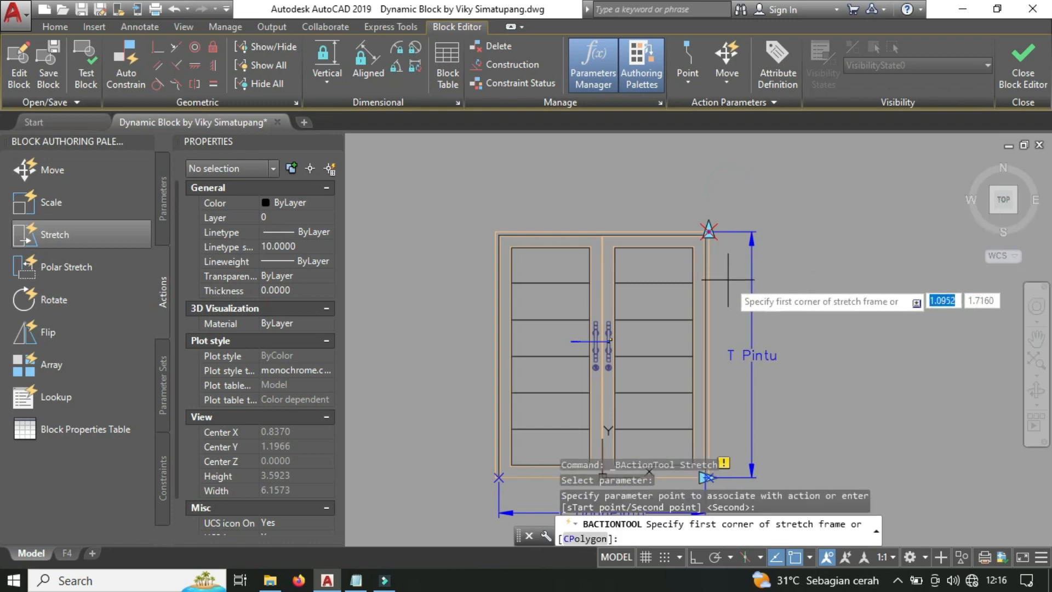
pyautogui.click(730, 281)
pyautogui.click(452, 186)
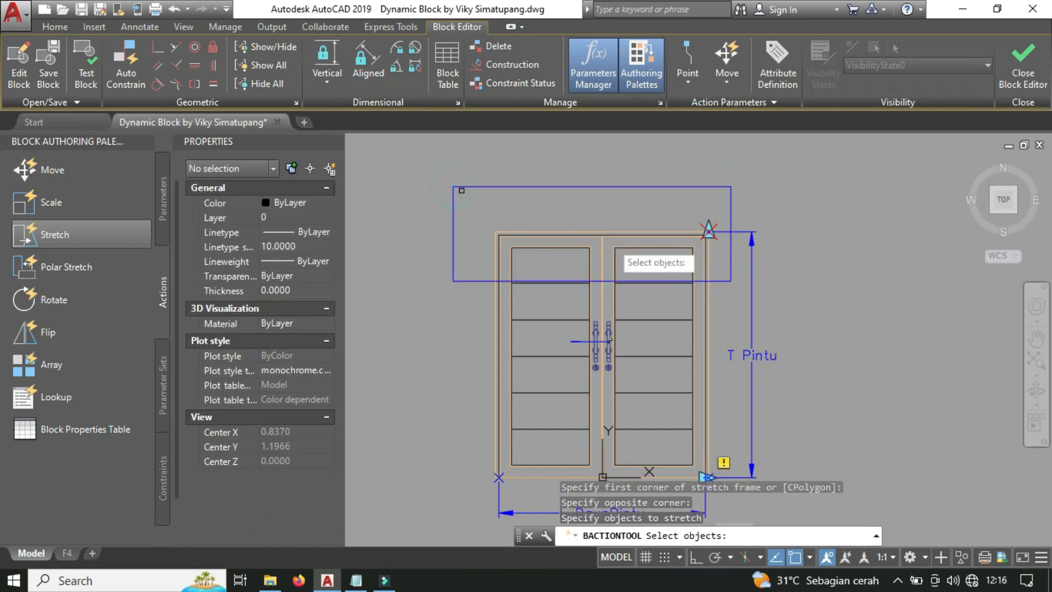
pyautogui.click(726, 292)
pyautogui.click(475, 204)
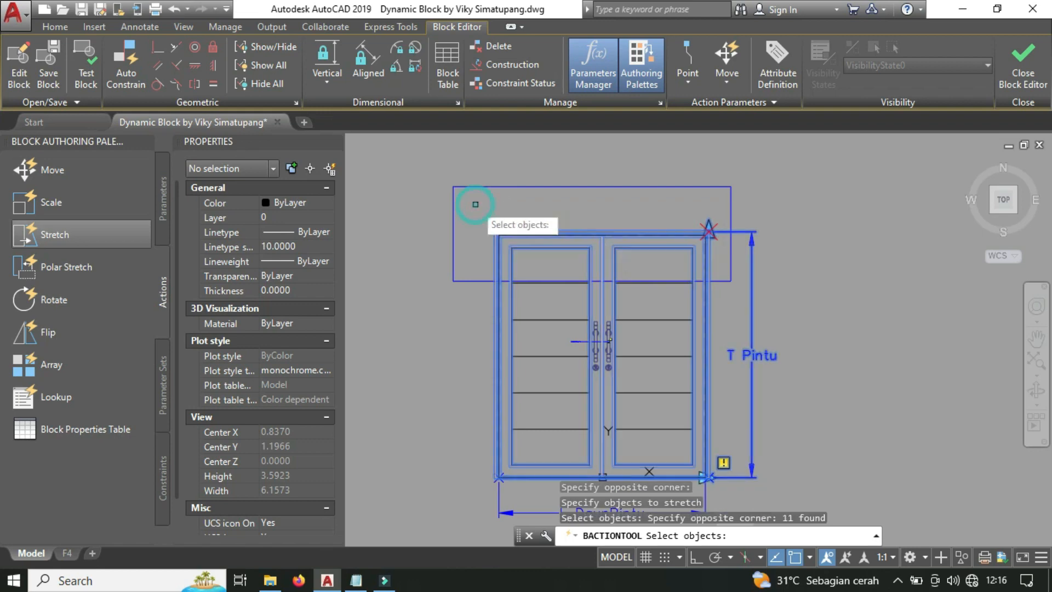
pyautogui.press('Return')
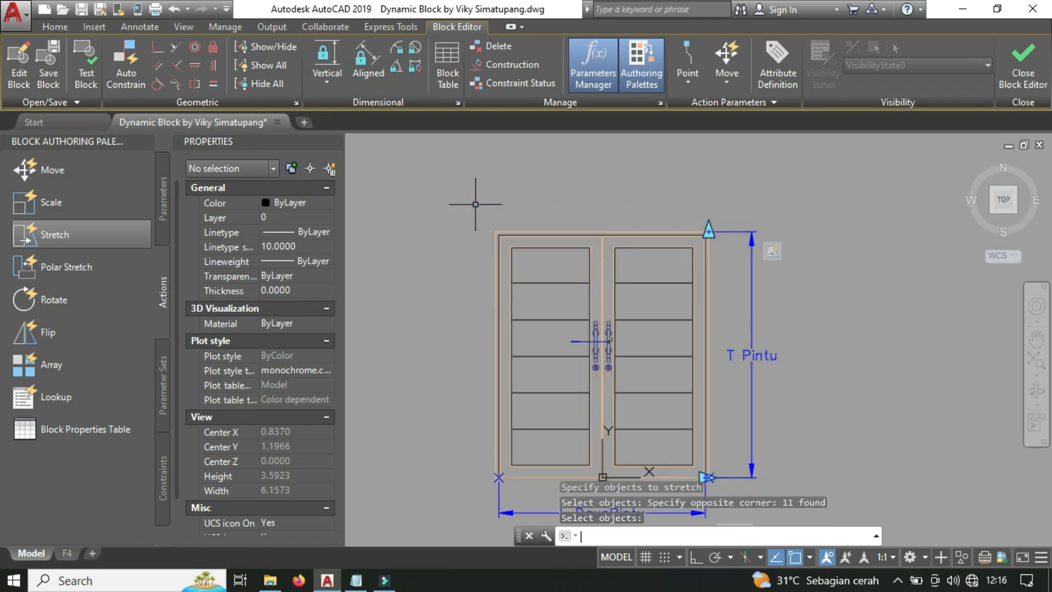
# Add a move action to the Position1 point parameter, with both door handles as its selection set.
pyautogui.moveTo(721, 376); pyautogui.dragTo(694, 303, button='middle')
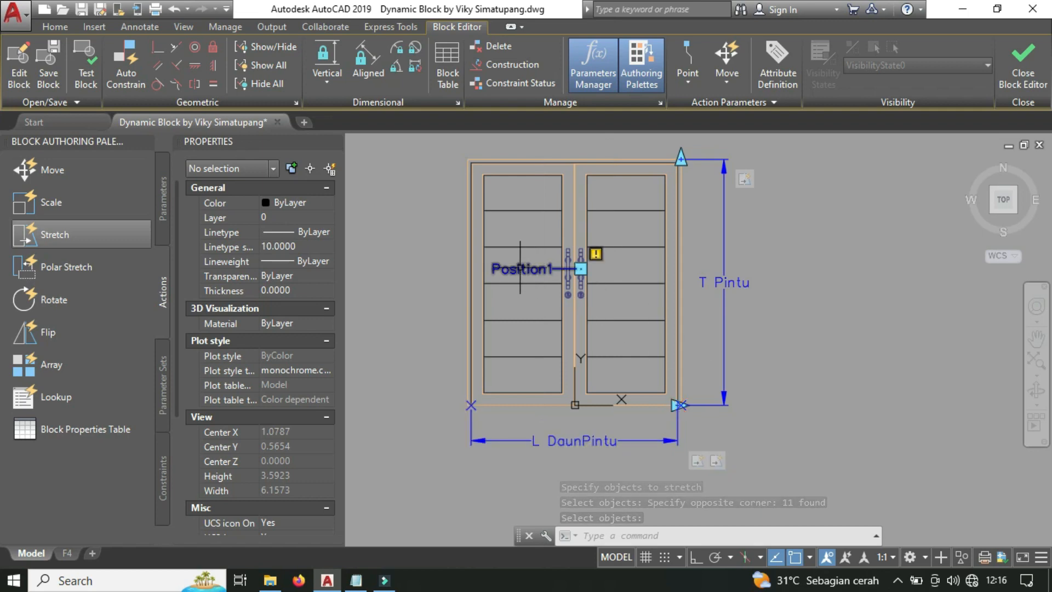
pyautogui.click(76, 172)
pyautogui.scroll(4, 580, 268)
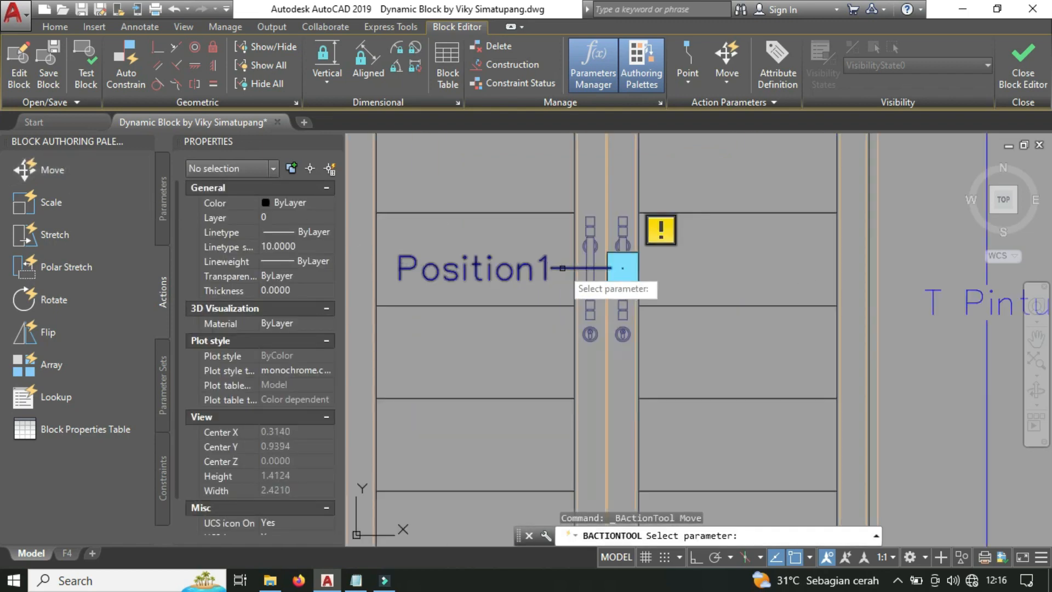
pyautogui.click(622, 268)
pyautogui.click(534, 176)
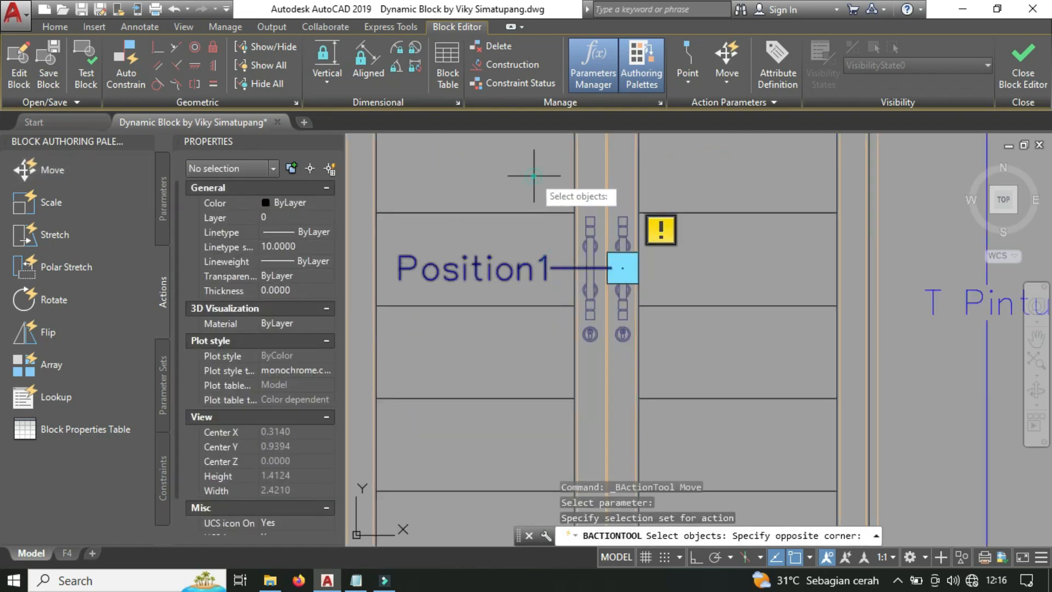
pyautogui.click(707, 364)
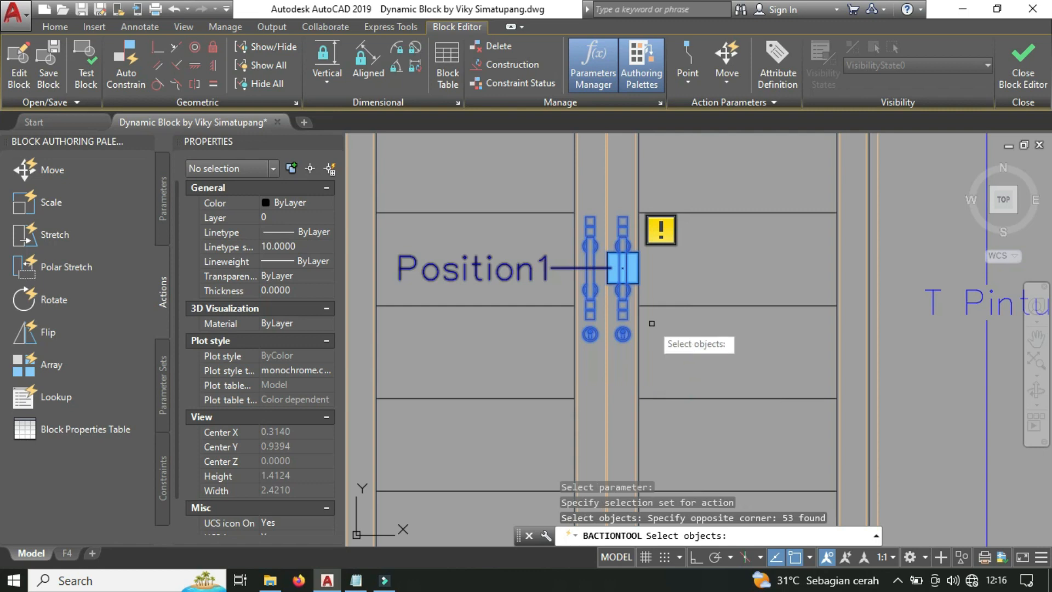
pyautogui.press('Return')
# Rename the point parameter at the door handles as Posisi Handle.
pyautogui.click(510, 269)
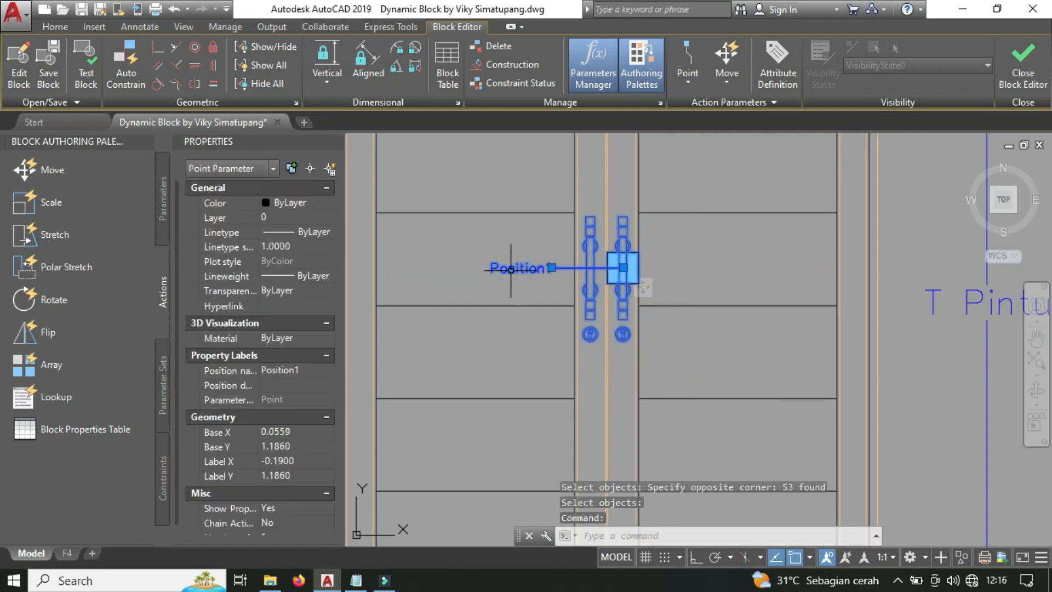
pyautogui.rightClick(520, 277)
pyautogui.click(570, 204)
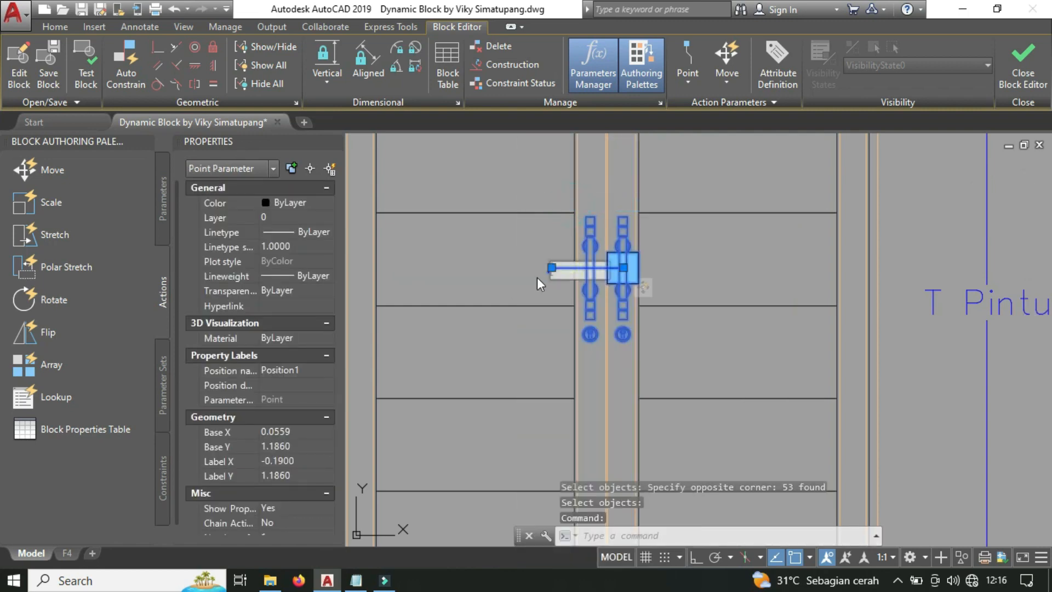
pyautogui.press('BackSpace')
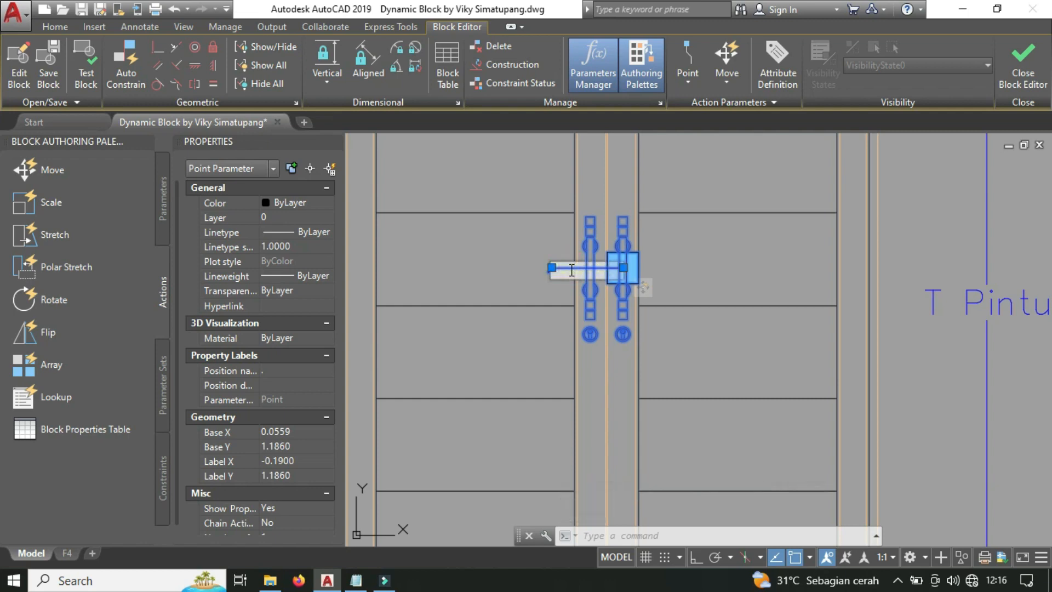
pyautogui.press('Return')
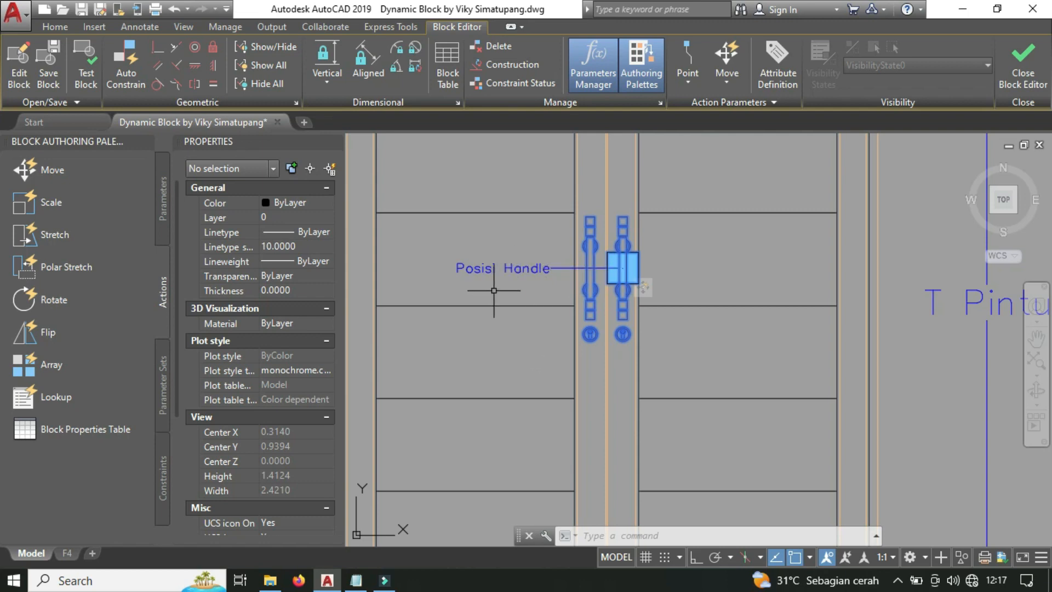
pyautogui.scroll(-4, 493, 290)
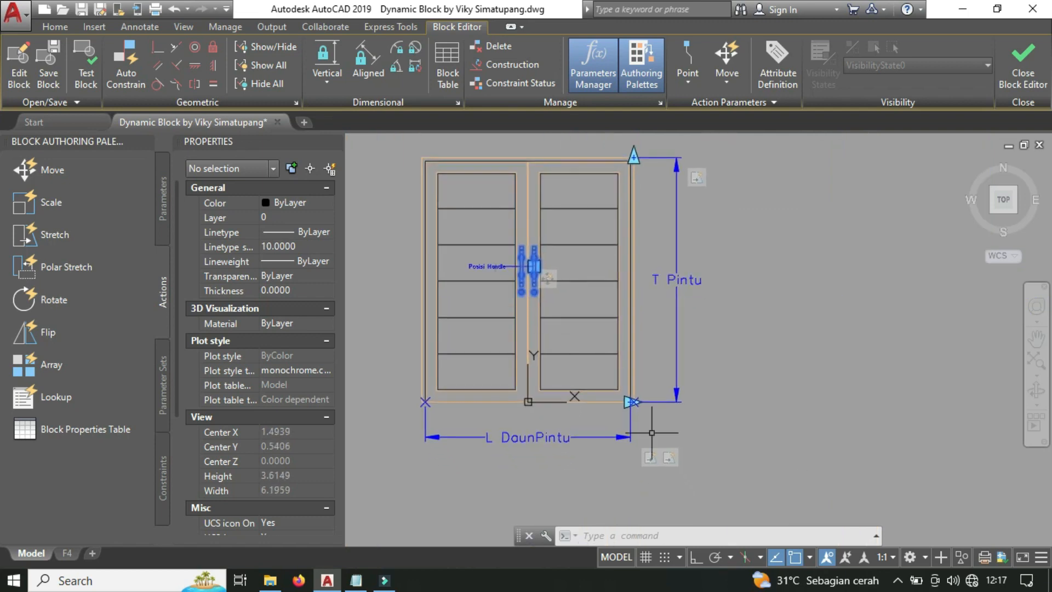
# Set the distance multiplier of the door-width parameter's stretch action to 0.5.
pyautogui.click(669, 457)
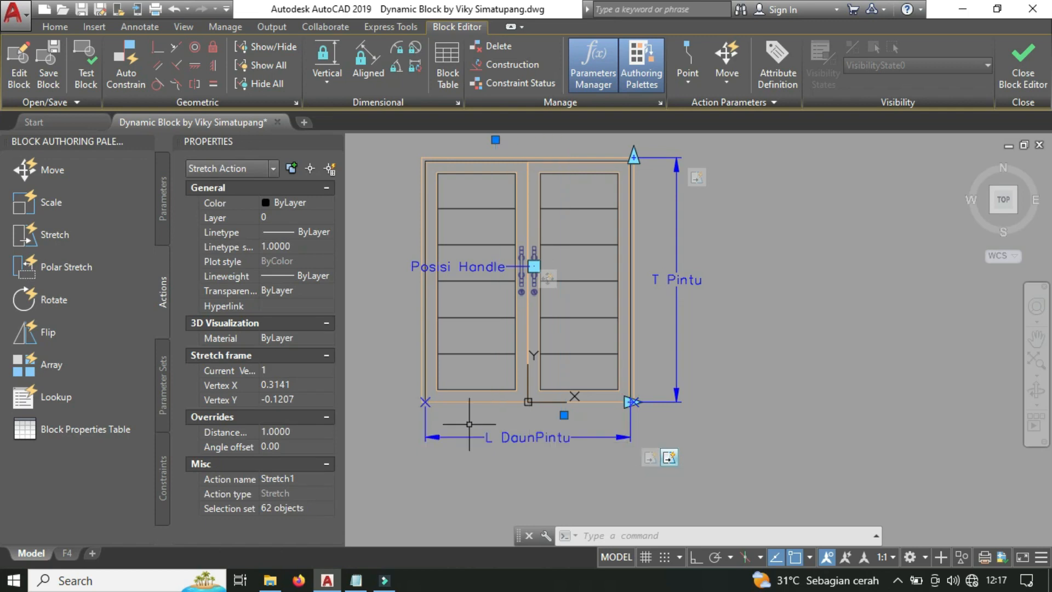
pyautogui.click(314, 433)
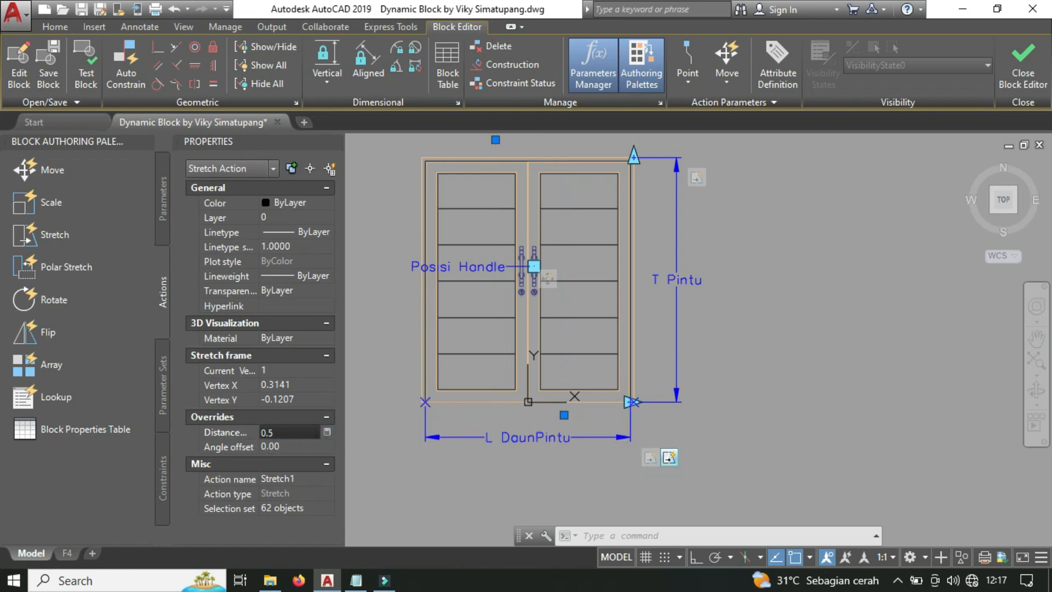
pyautogui.press('Tab')
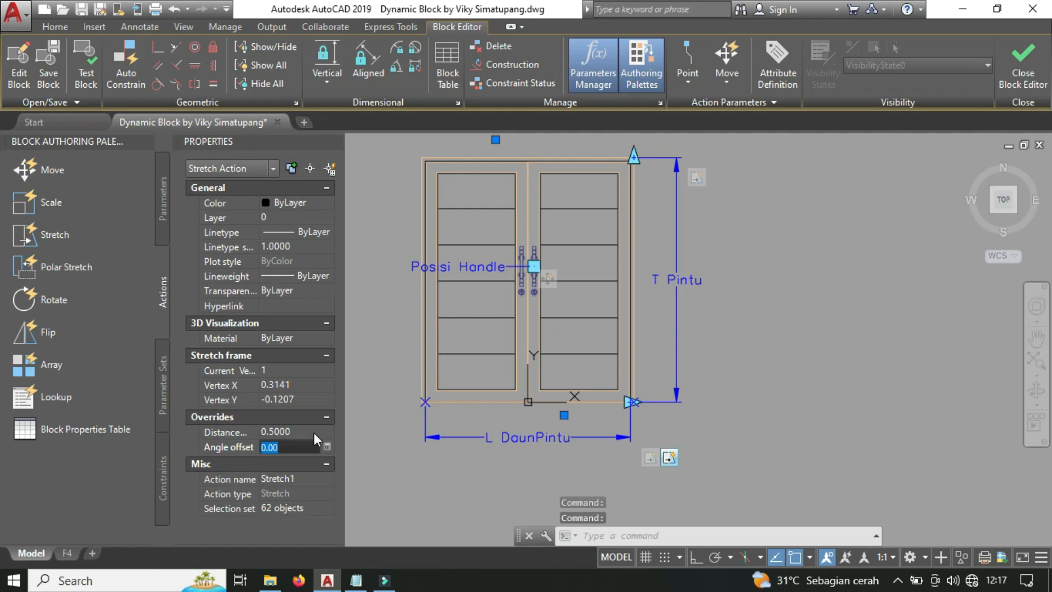
pyautogui.press('Escape')
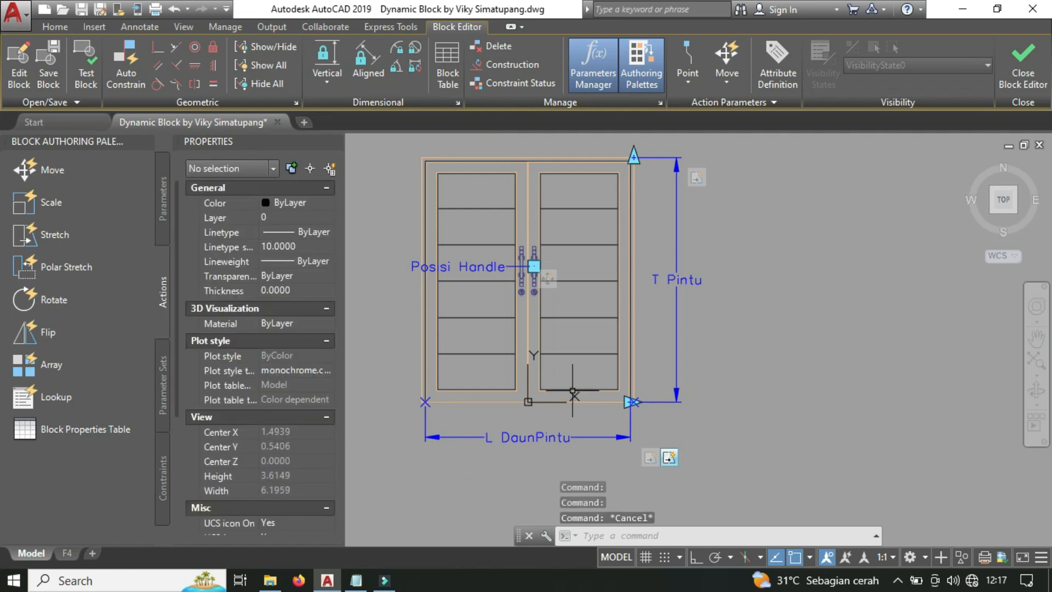
# Reapply the ANSI31 pattern to both door panel hatches, and close the block editor saving the changes to Pintu Double 1.
pyautogui.moveTo(573, 392)
pyautogui.mouseDown(button='middle')
pyautogui.moveTo(565, 402)
pyautogui.moveTo(581, 420)
pyautogui.moveTo(581, 406)
pyautogui.mouseUp(button='middle')
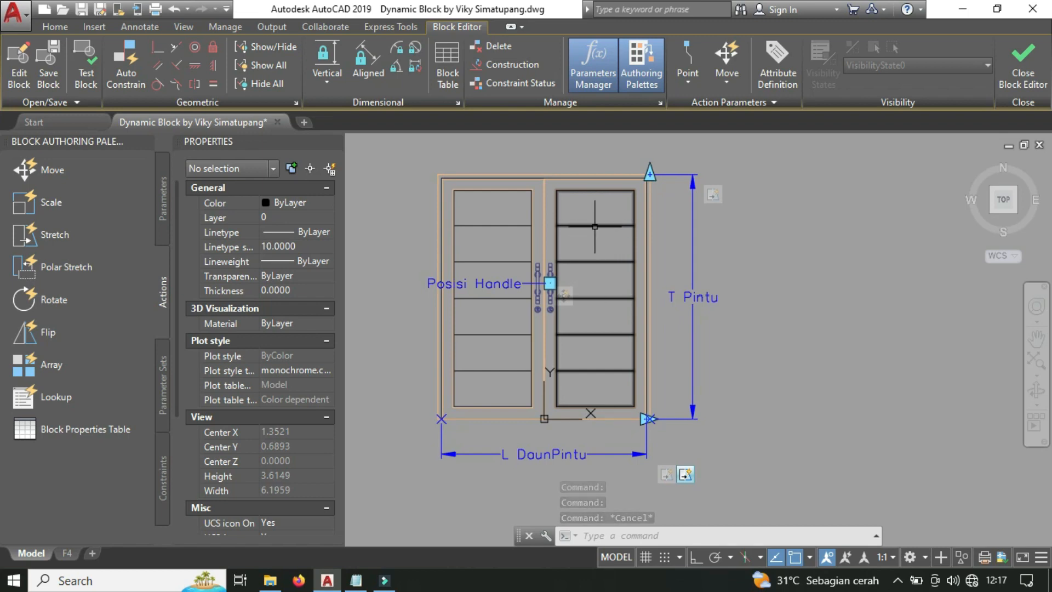
pyautogui.click(595, 226)
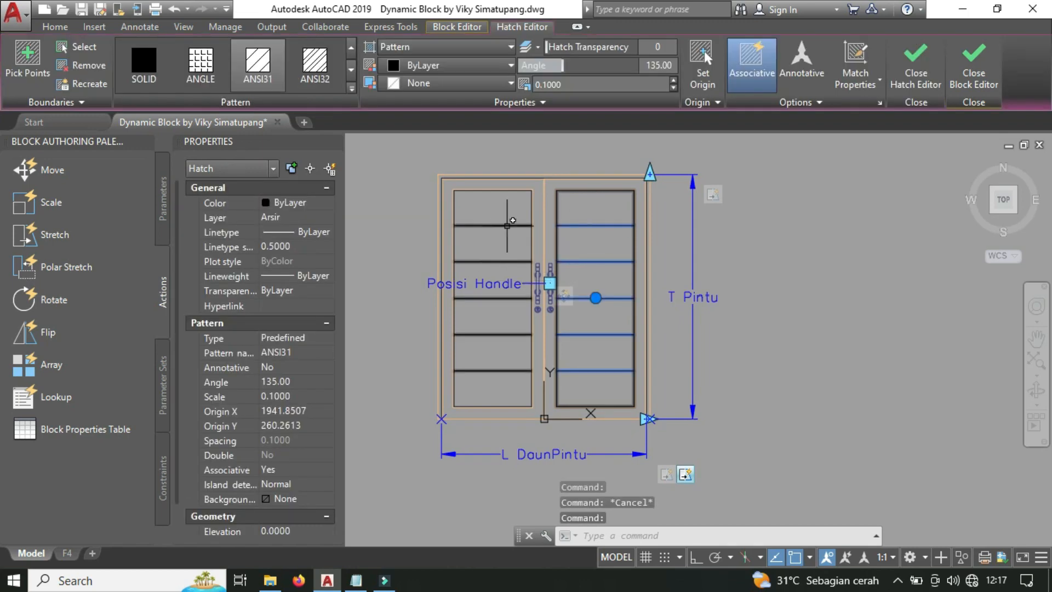
pyautogui.click(506, 225)
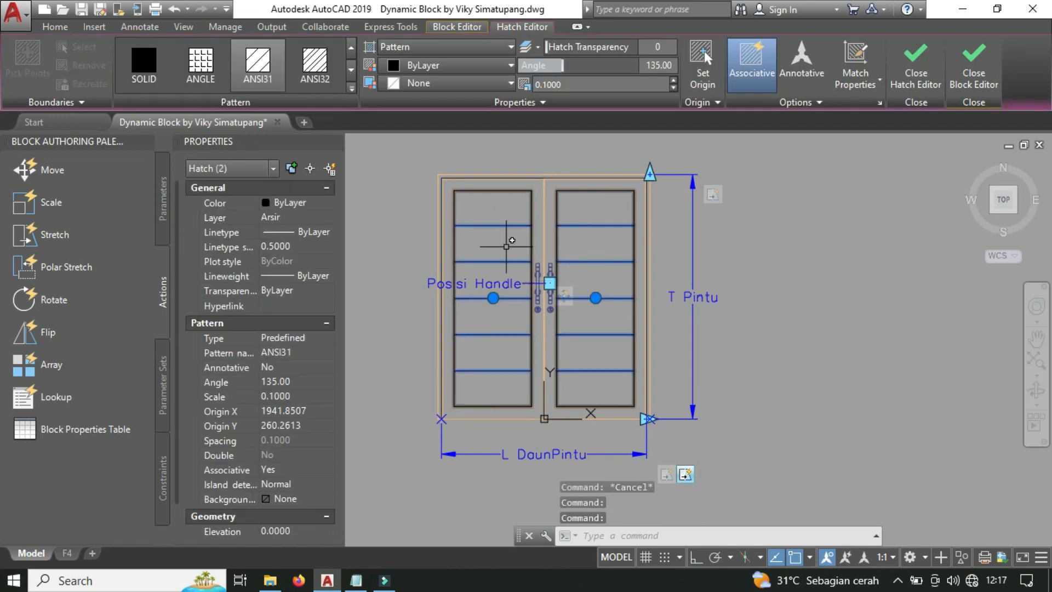
pyautogui.click(263, 80)
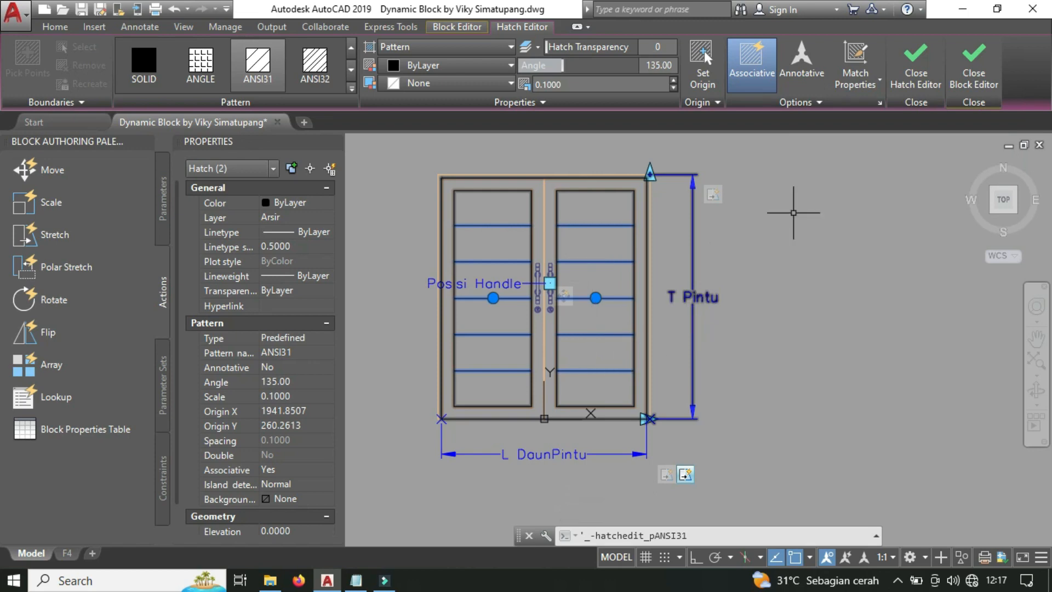
pyautogui.click(973, 63)
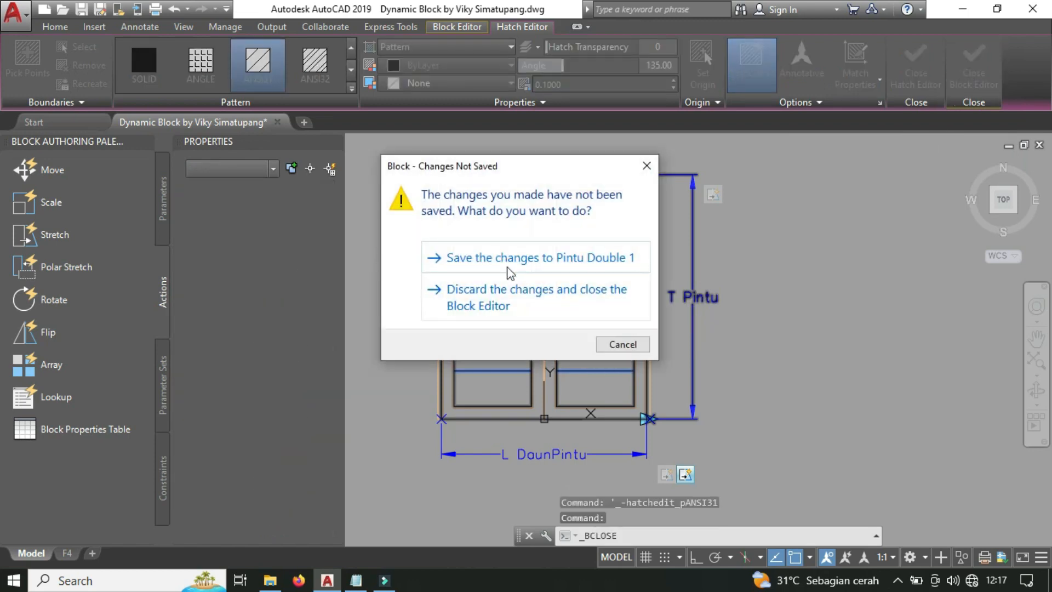
pyautogui.click(510, 270)
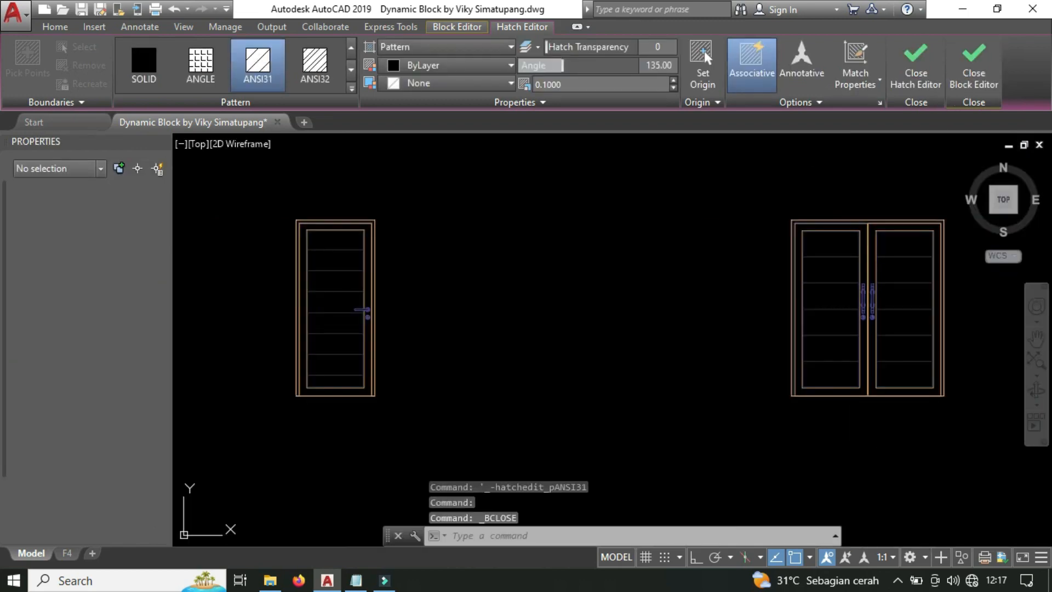
# Move the double door block from the drawing origin to the space between the single door and the other double door.
pyautogui.scroll(-10, 575, 360)
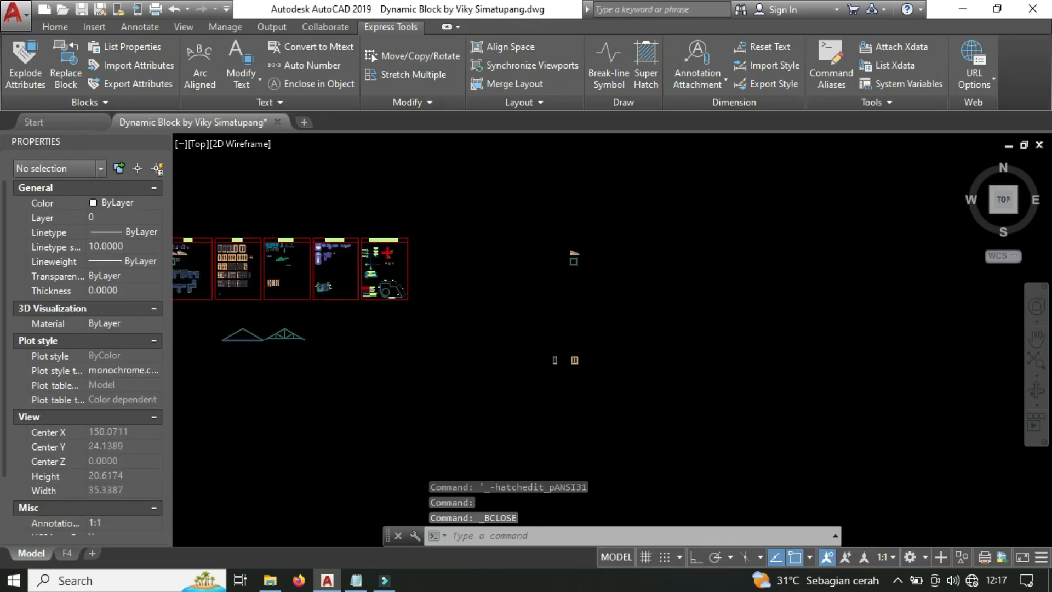
pyautogui.moveTo(553, 379)
pyautogui.mouseDown(button='middle')
pyautogui.moveTo(712, 160)
pyautogui.moveTo(820, 175)
pyautogui.mouseUp(button='middle')
pyautogui.click(362, 215)
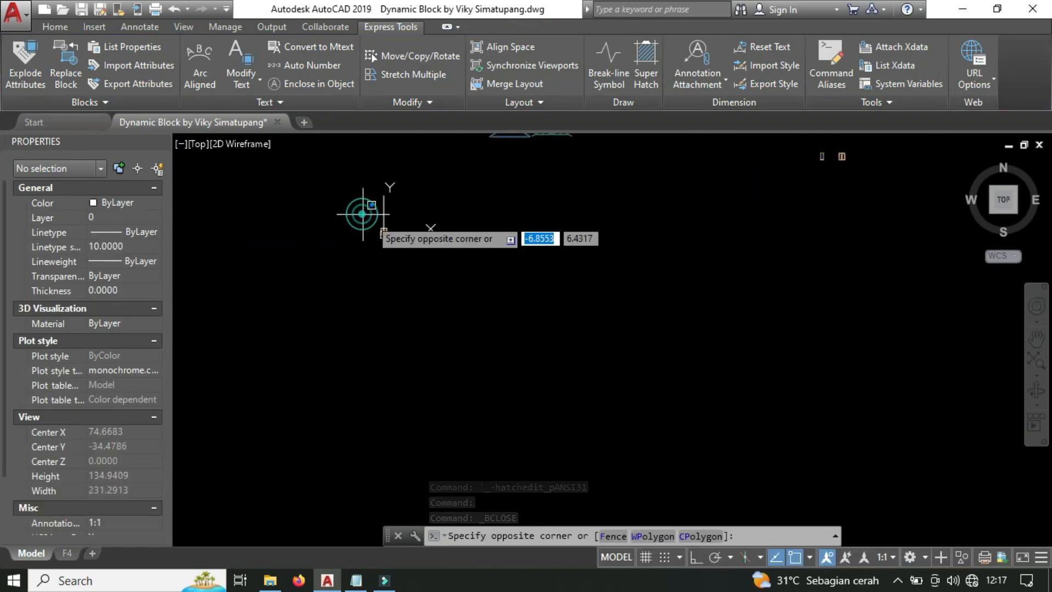
pyautogui.click(437, 275)
pyautogui.write('M')
pyautogui.press('Return')
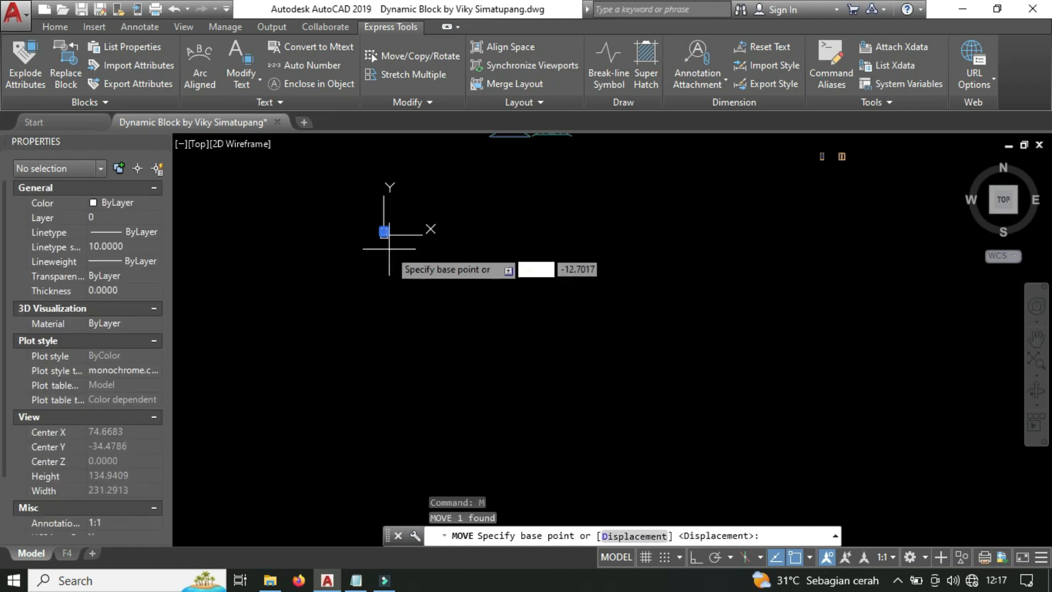
pyautogui.click(389, 248)
pyautogui.moveTo(609, 270); pyautogui.dragTo(404, 362, button='middle')
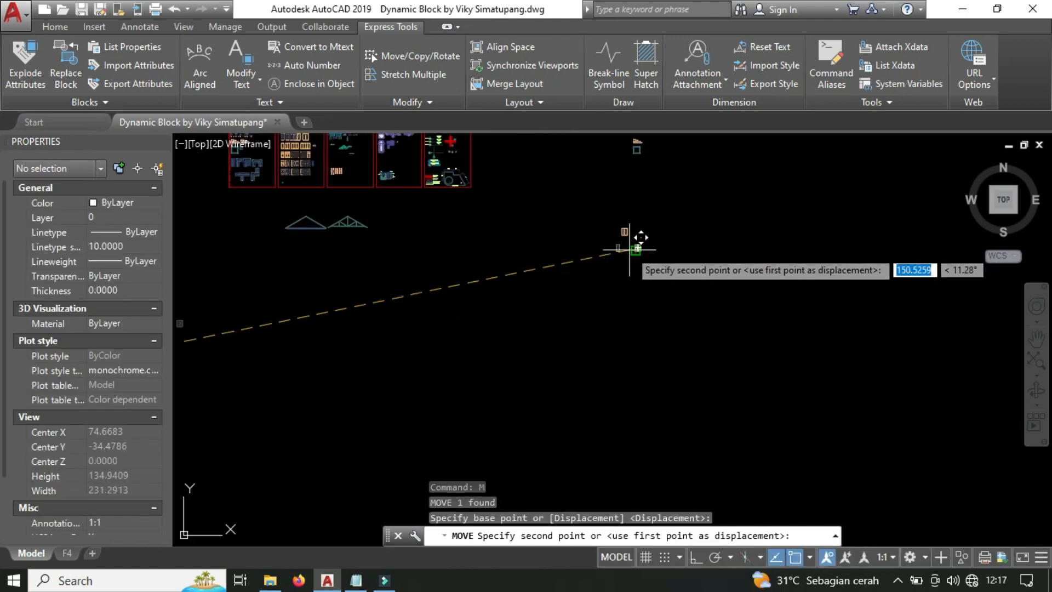
pyautogui.scroll(8, 630, 251)
pyautogui.click(636, 355)
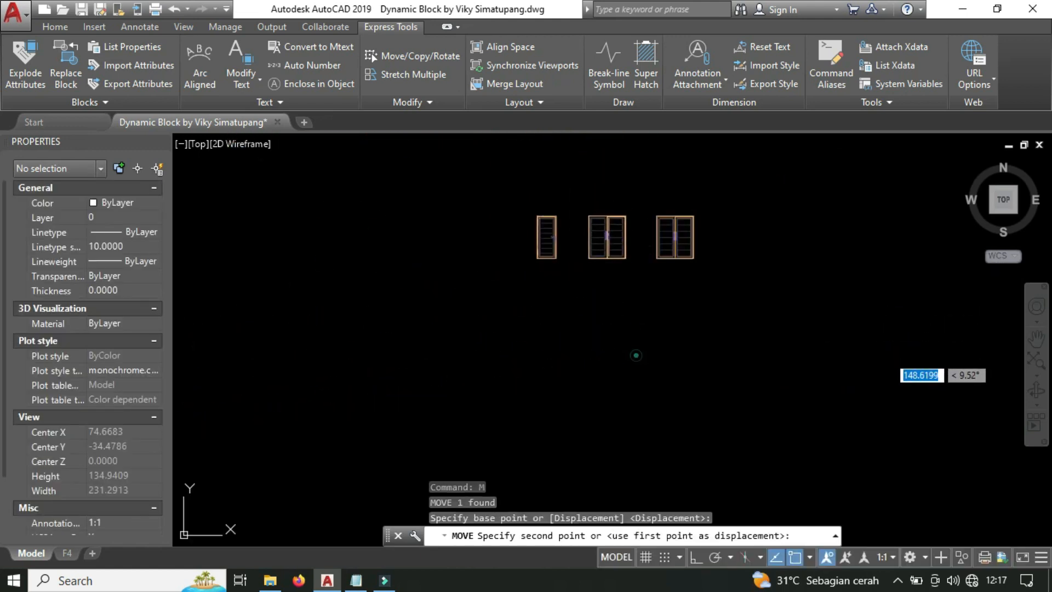
pyautogui.press('Escape')
# Test the moved double door's grips by stretching it wider and taller.
pyautogui.scroll(8, 610, 224)
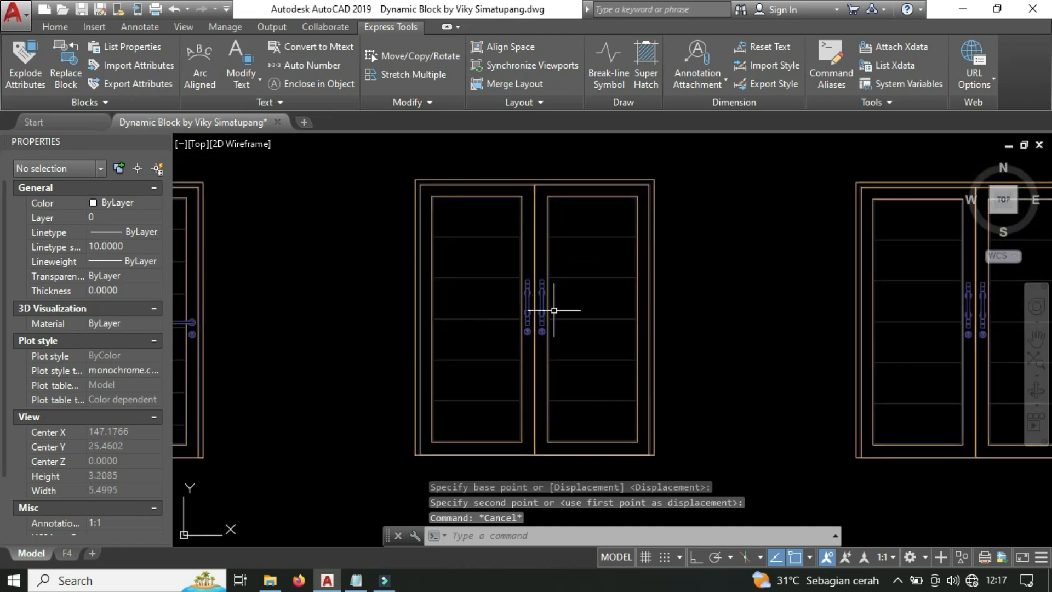
pyautogui.click(558, 310)
pyautogui.click(539, 314)
pyautogui.moveTo(558, 332); pyautogui.dragTo(531, 307, button='middle')
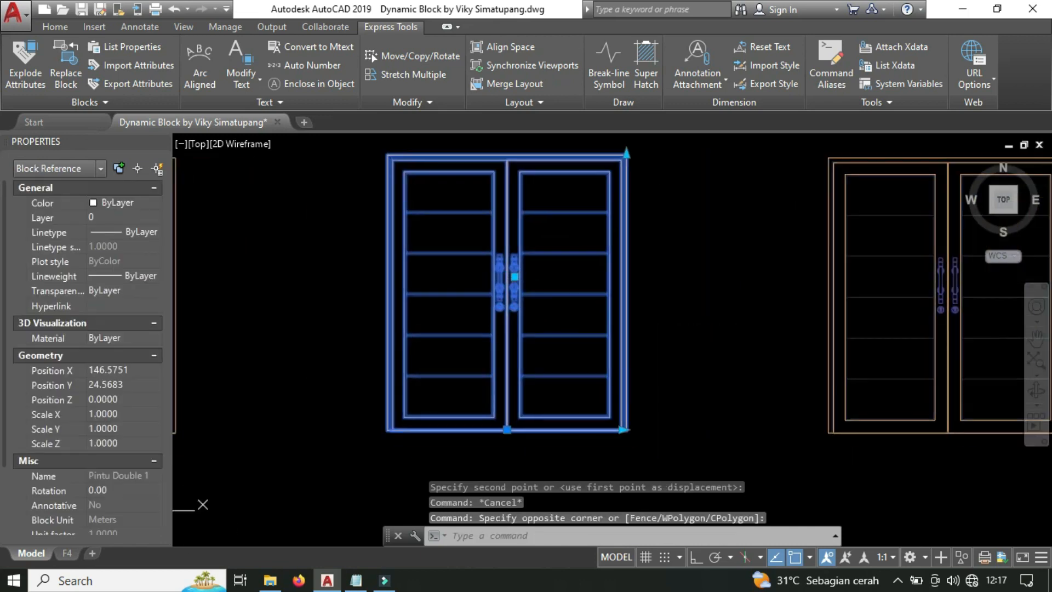
pyautogui.click(622, 430)
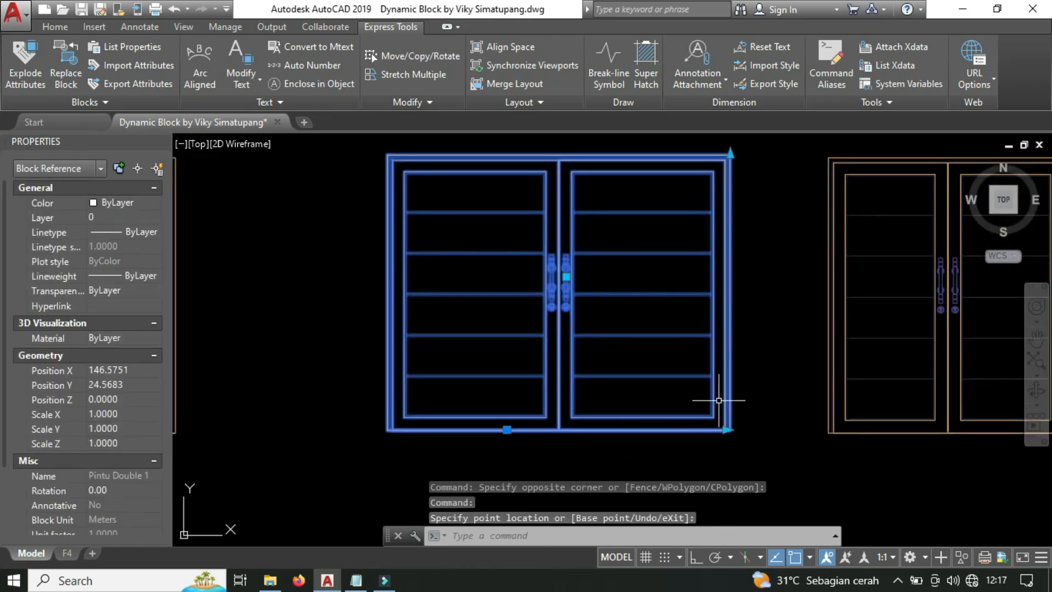
pyautogui.moveTo(718, 401); pyautogui.dragTo(702, 465, button='middle')
pyautogui.click(714, 218)
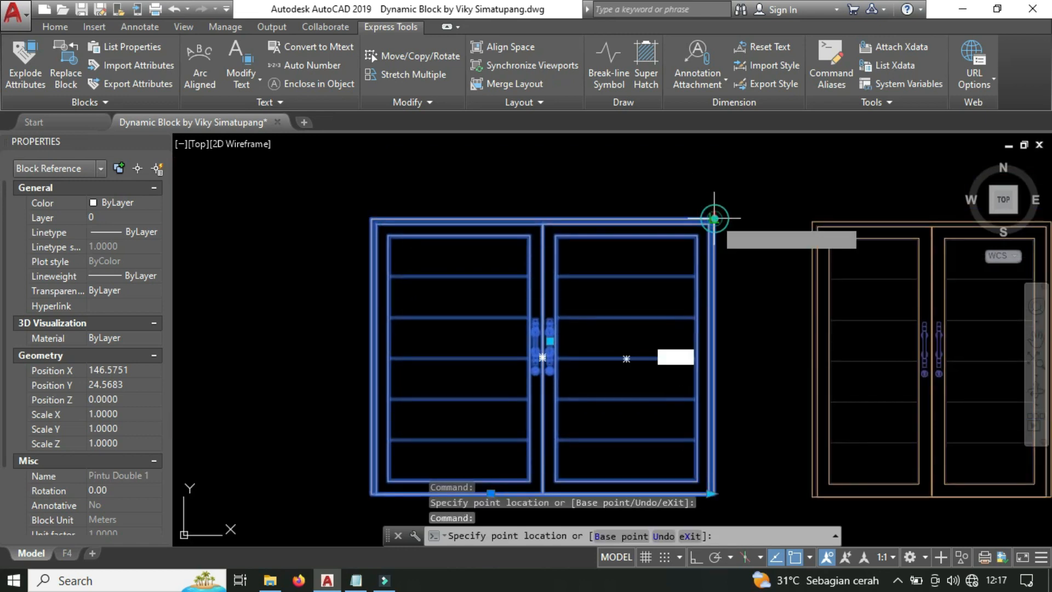
pyautogui.click(741, 156)
pyautogui.press('Escape')
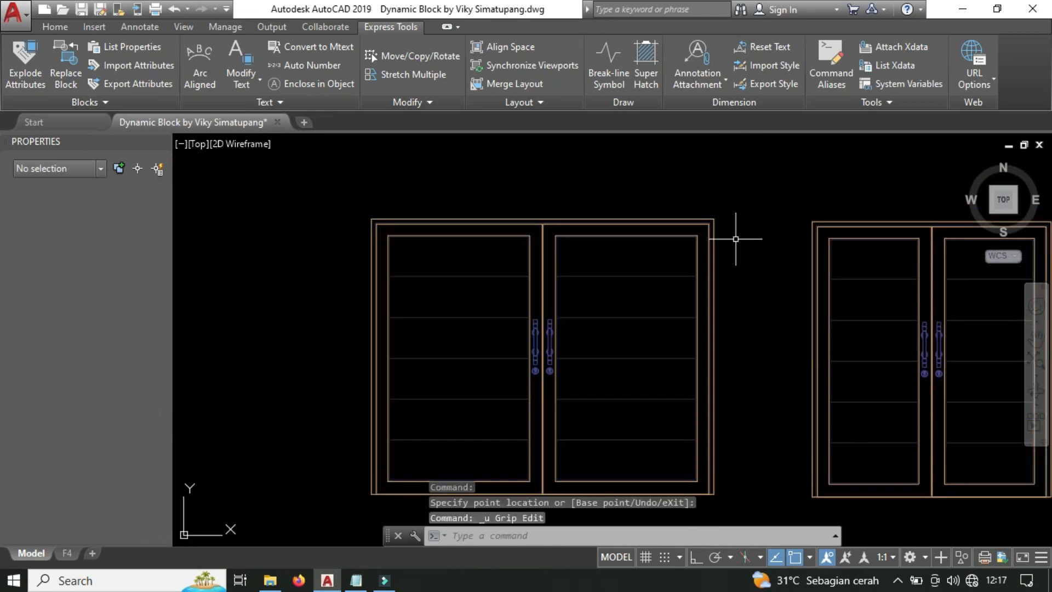
# Undo the grip stretches on the middle double door.
pyautogui.hotkey('ctrl', 'z')
pyautogui.hotkey('ctrl', 'z')
pyautogui.hotkey('ctrl', 'z')
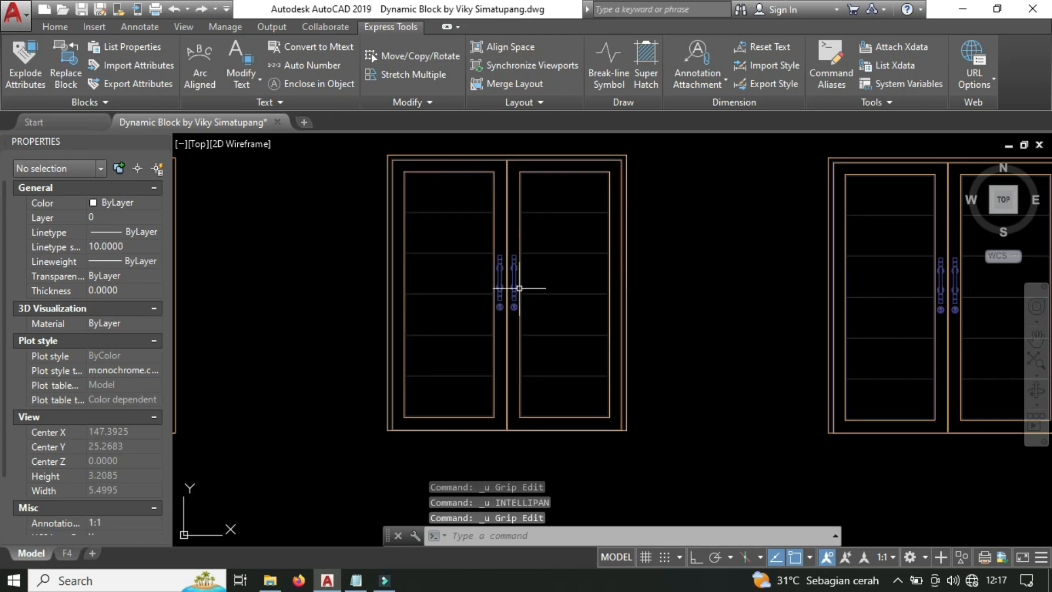
# Set the middle double door's L DaunPintu to 2 and its T Pintu to 1.8.
pyautogui.click(686, 188)
pyautogui.click(247, 378)
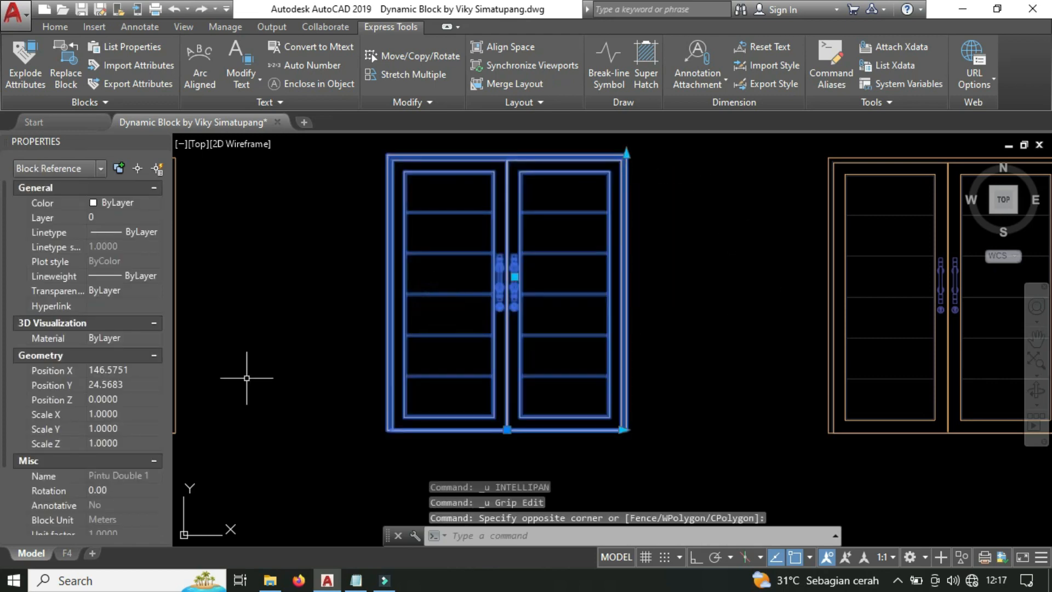
pyautogui.scroll(-4, 110, 449)
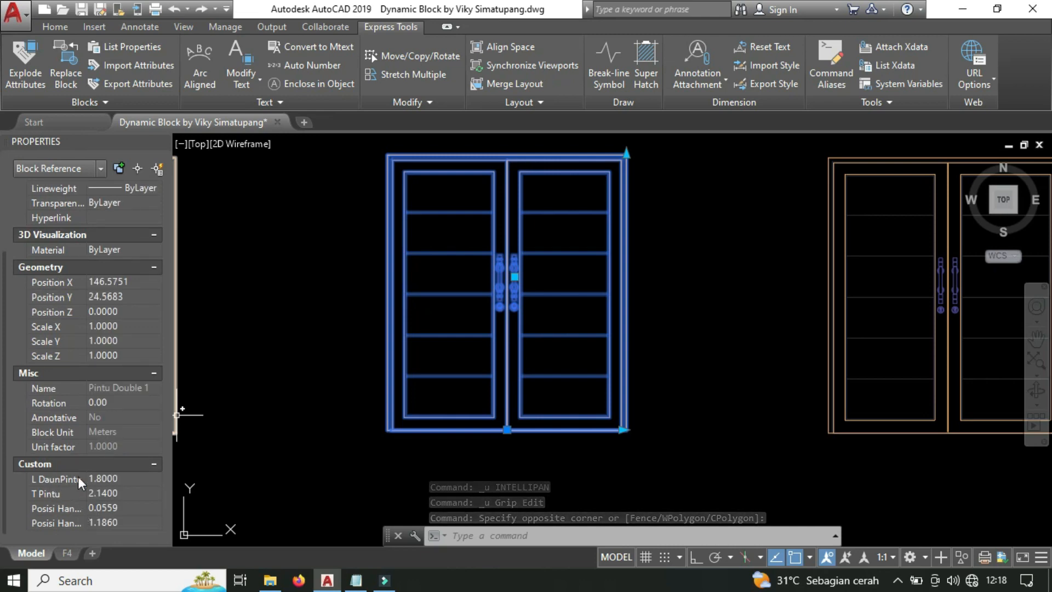
pyautogui.moveTo(88, 479)
pyautogui.mouseDown()
pyautogui.moveTo(112, 481)
pyautogui.moveTo(103, 480)
pyautogui.mouseUp()
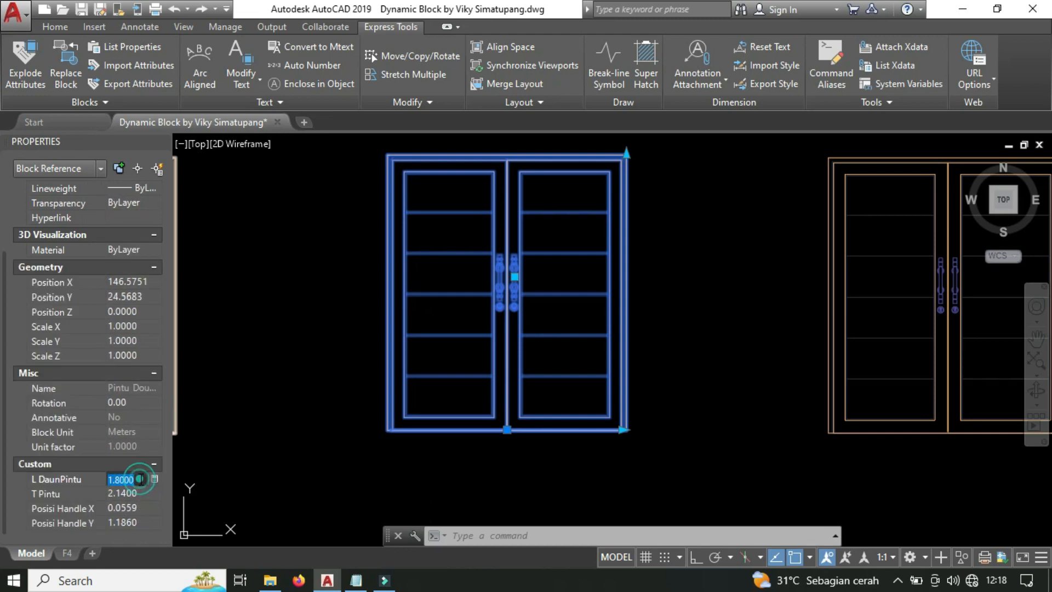
pyautogui.write('2')
pyautogui.press('Tab')
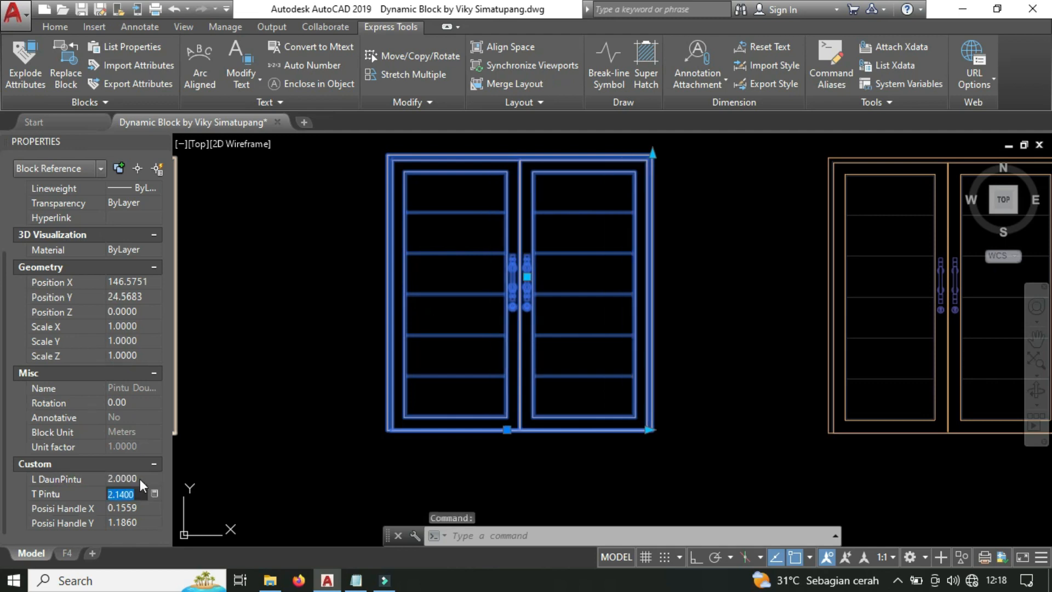
pyautogui.write('1.')
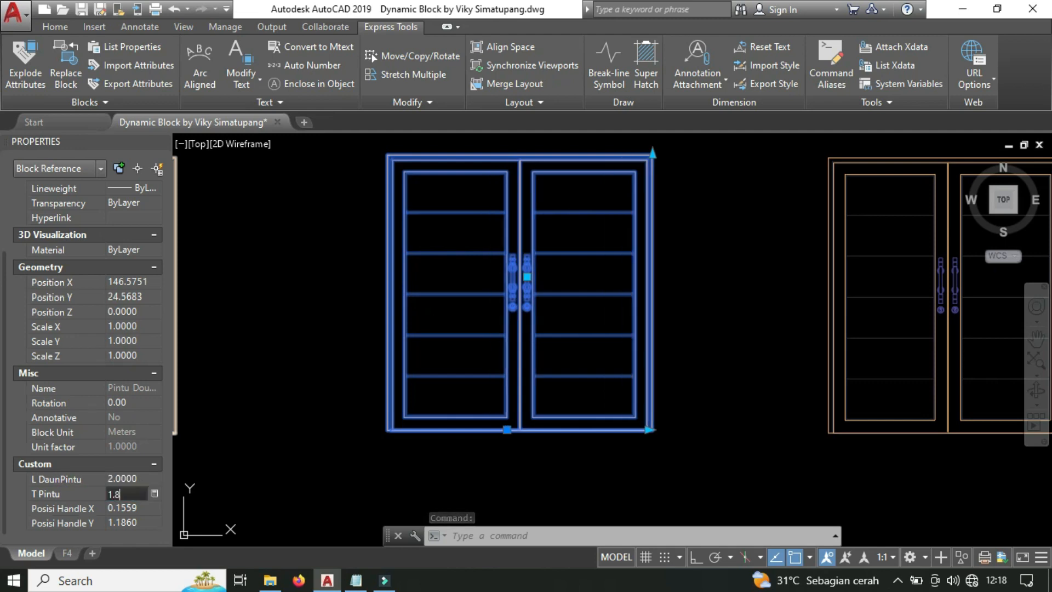
pyautogui.write('8')
pyautogui.press('Tab')
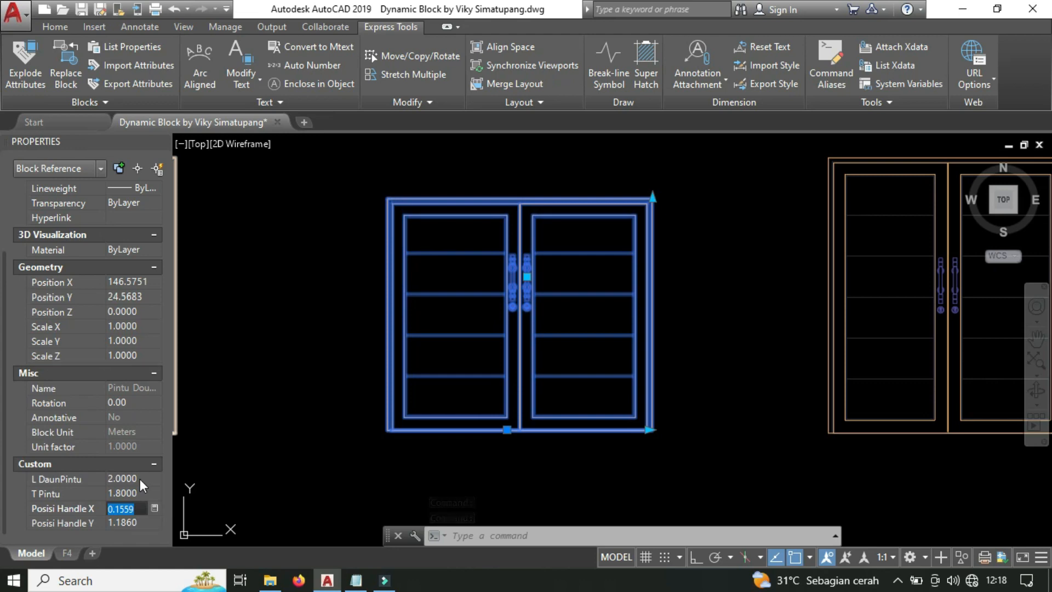
# Set the door's Posisi Handle Y to 1, and lower it further to 0.7.
pyautogui.click(146, 519)
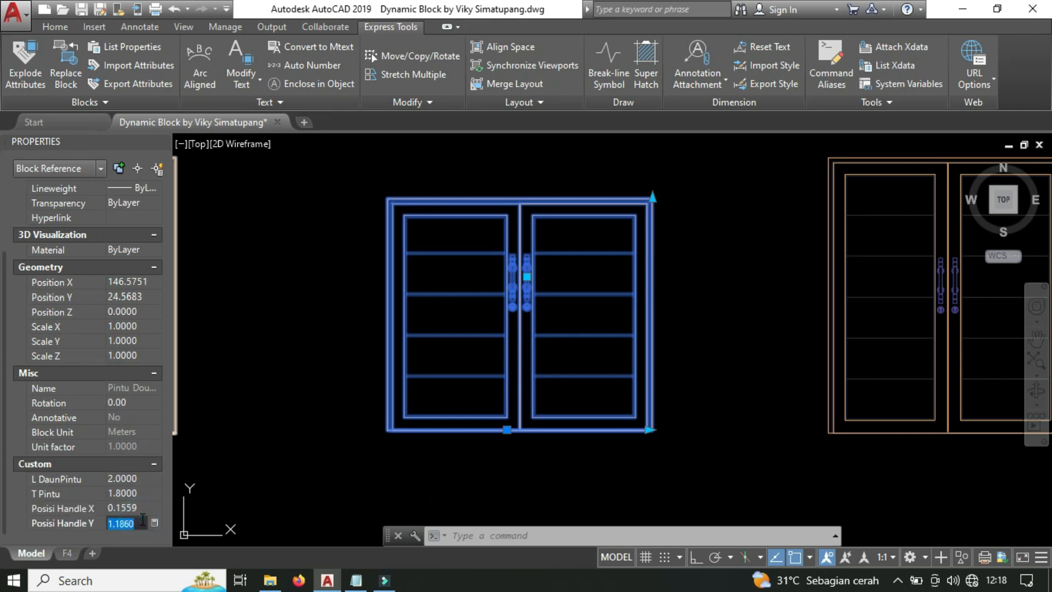
pyautogui.press('Return')
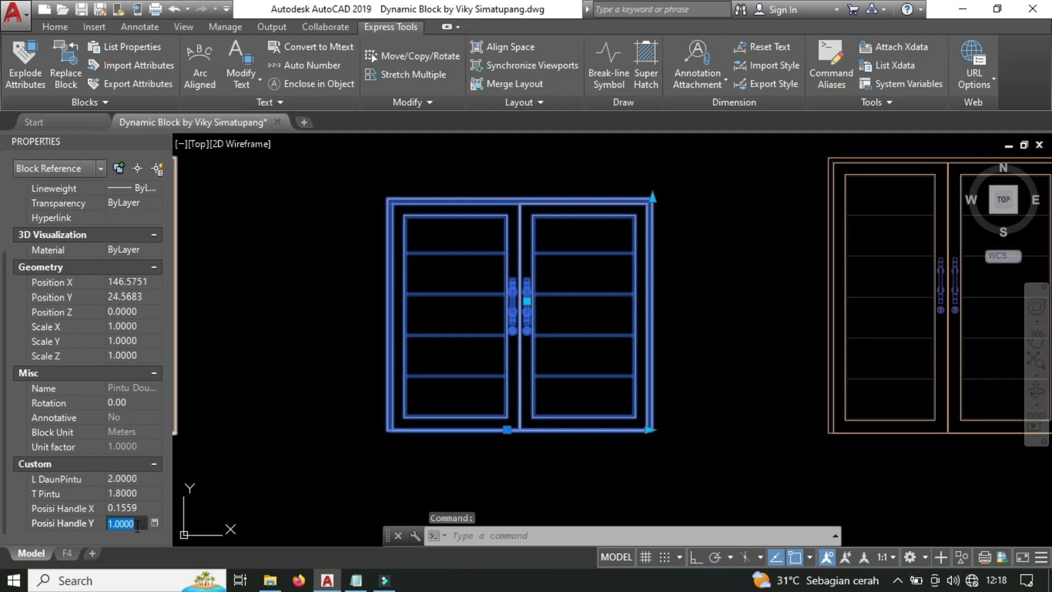
pyautogui.write('0.7000')
pyautogui.press('Return')
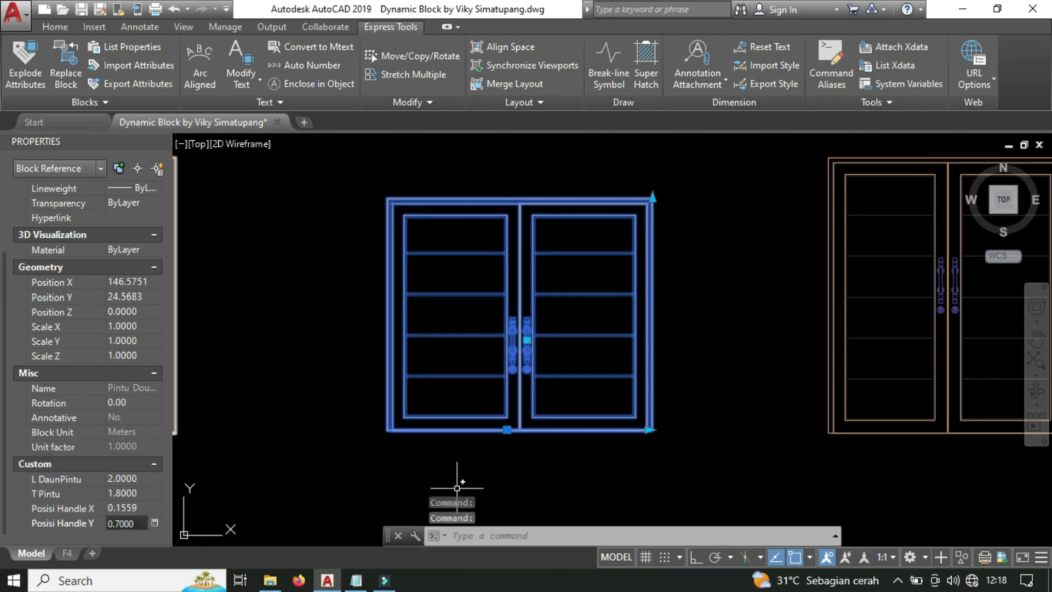
pyautogui.press('Escape')
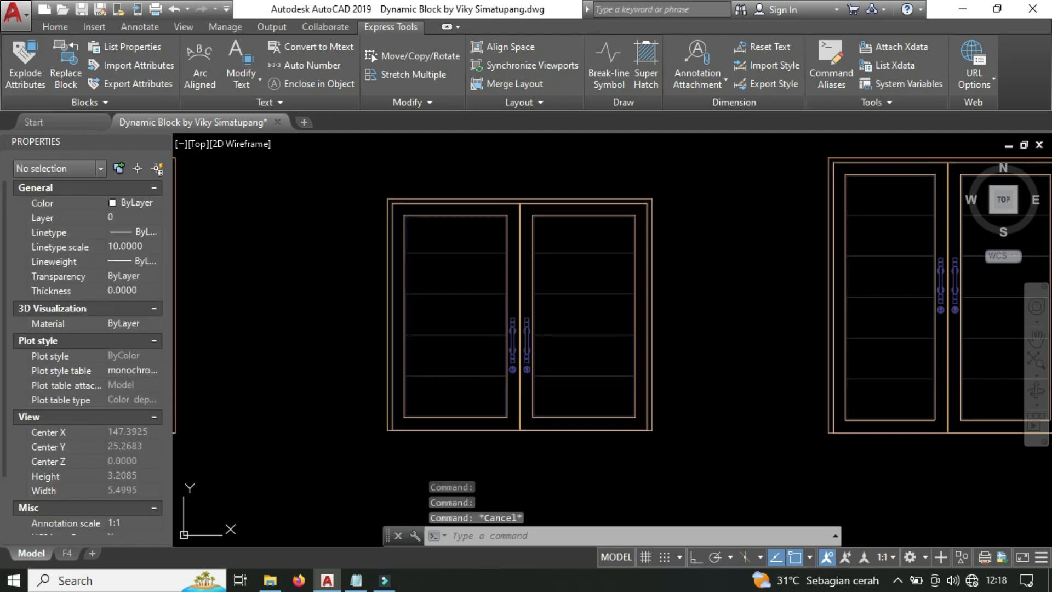
# Undo the width, height and handle position changes on the middle double door.
pyautogui.hotkey('ctrl', 'z')
pyautogui.hotkey('ctrl', 'z')
pyautogui.hotkey('ctrl', 'z')
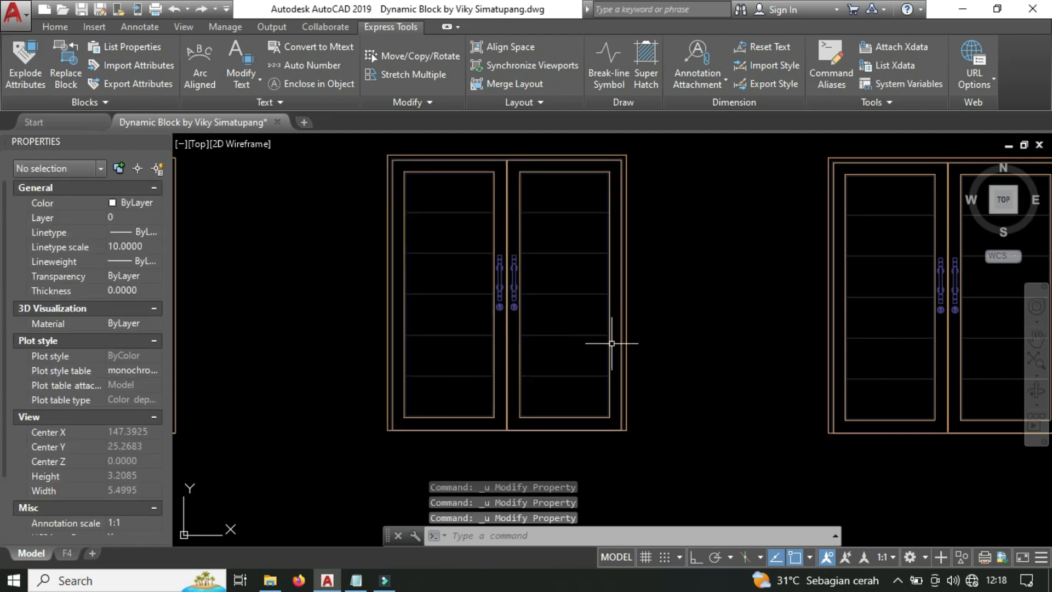
# Open the Pintu Double 1 block definition for editing from the middle double door.
pyautogui.moveTo(612, 343); pyautogui.dragTo(581, 336, button='middle')
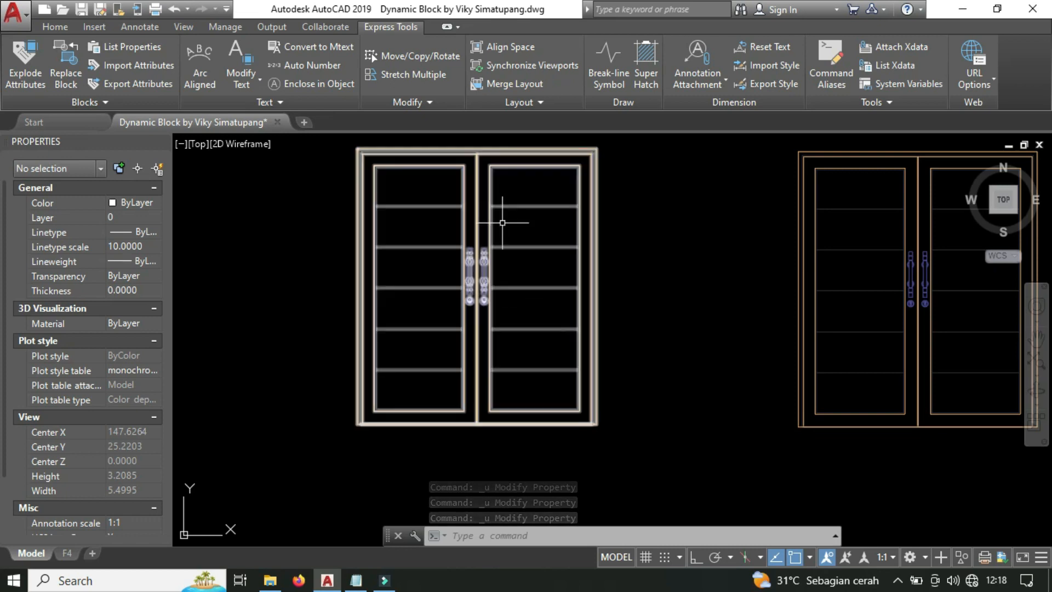
pyautogui.doubleClick(482, 262)
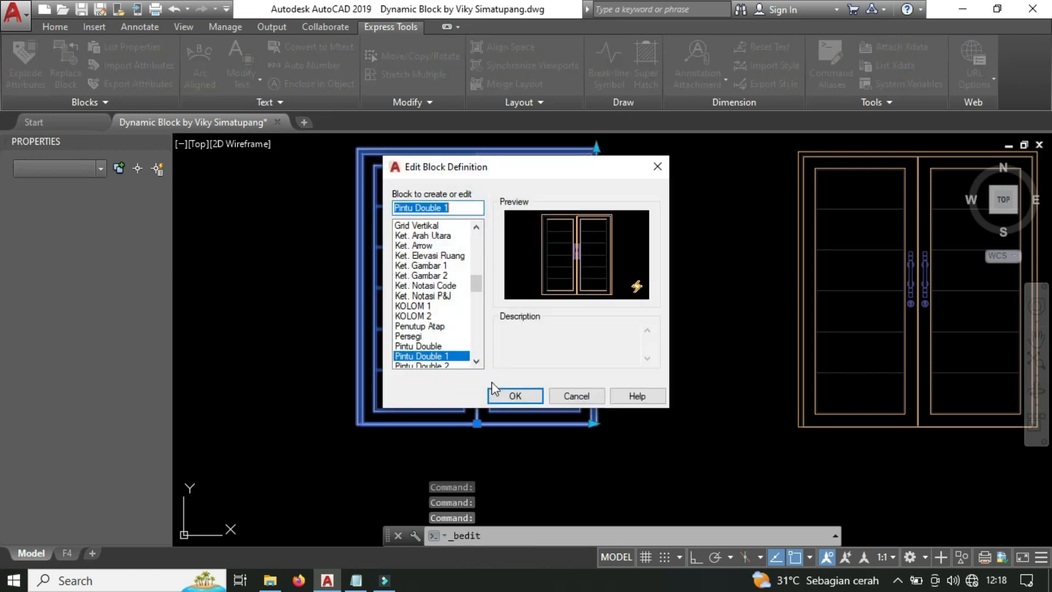
pyautogui.click(513, 394)
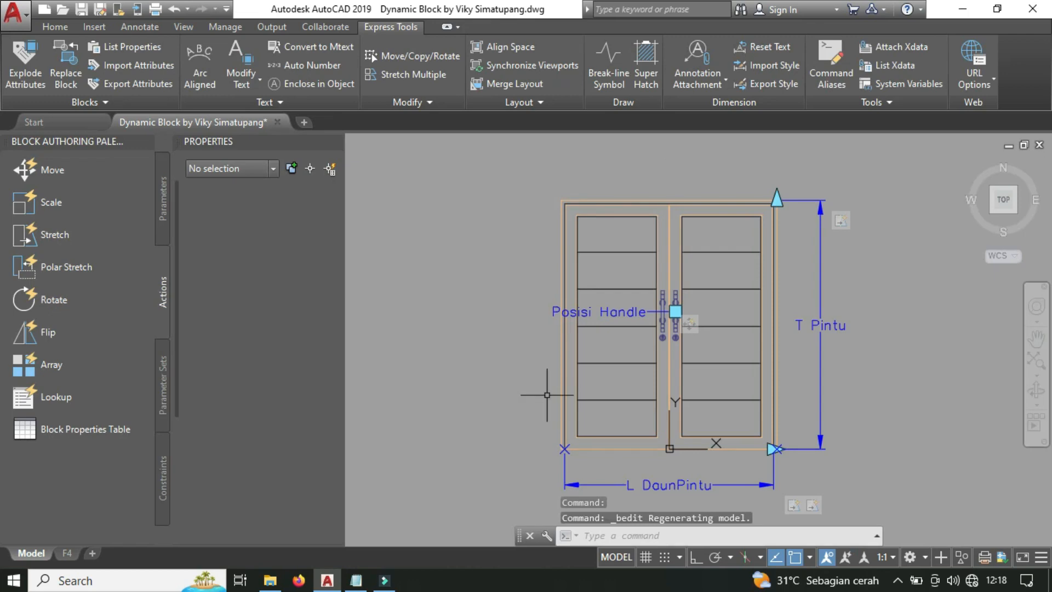
# Remove boundary associativity from the hatches in both door panels and save the block changes.
pyautogui.click(575, 351)
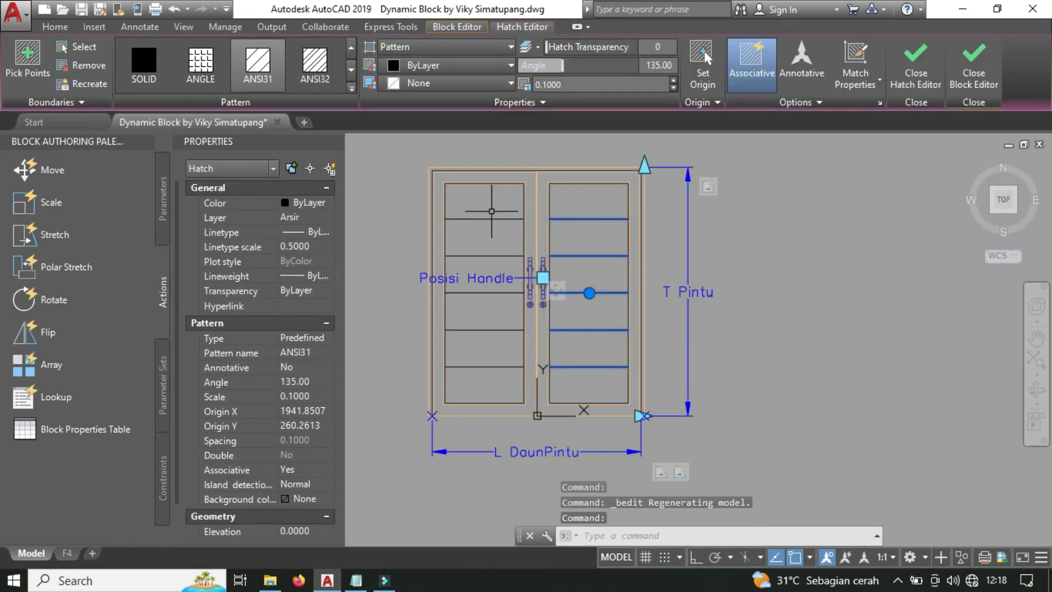
pyautogui.click(492, 218)
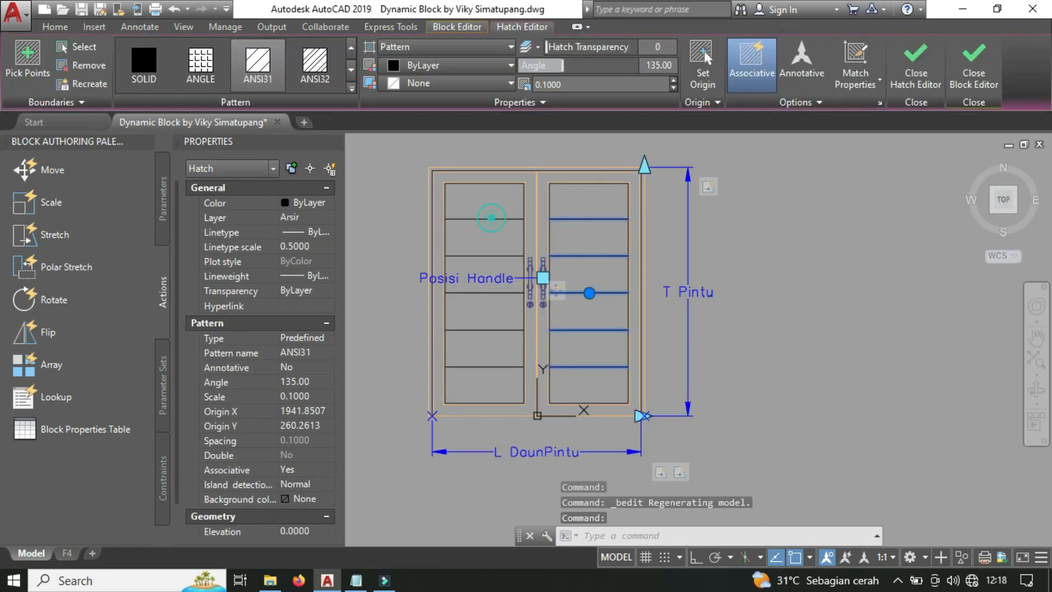
pyautogui.click(760, 75)
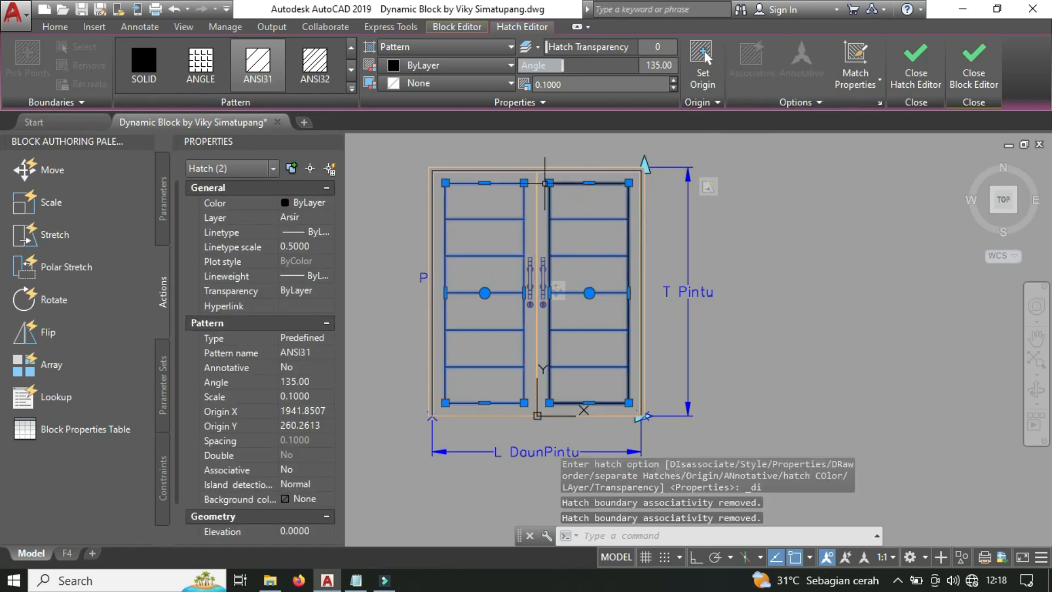
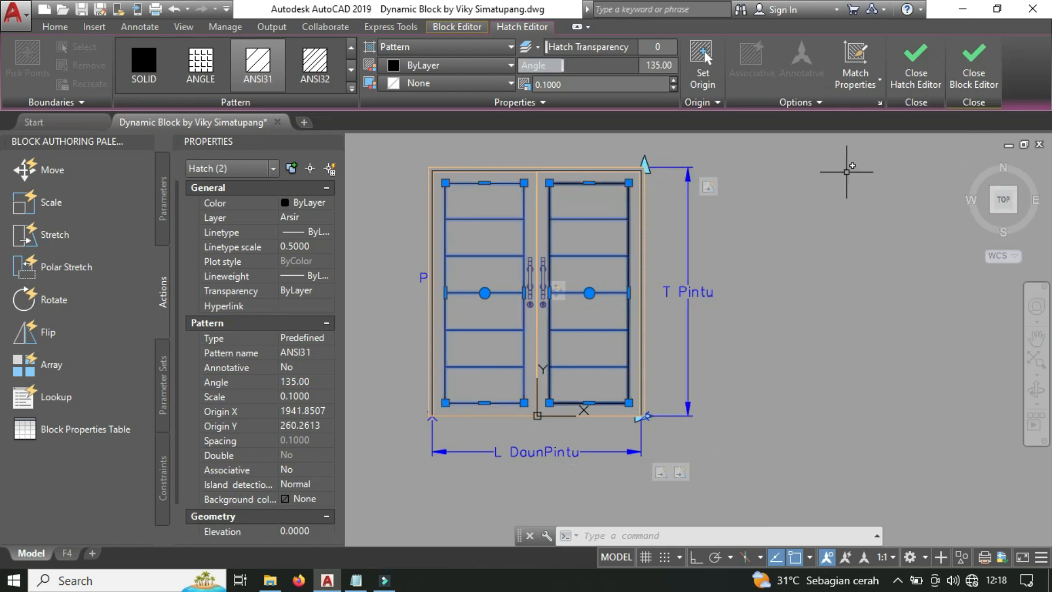
pyautogui.click(966, 72)
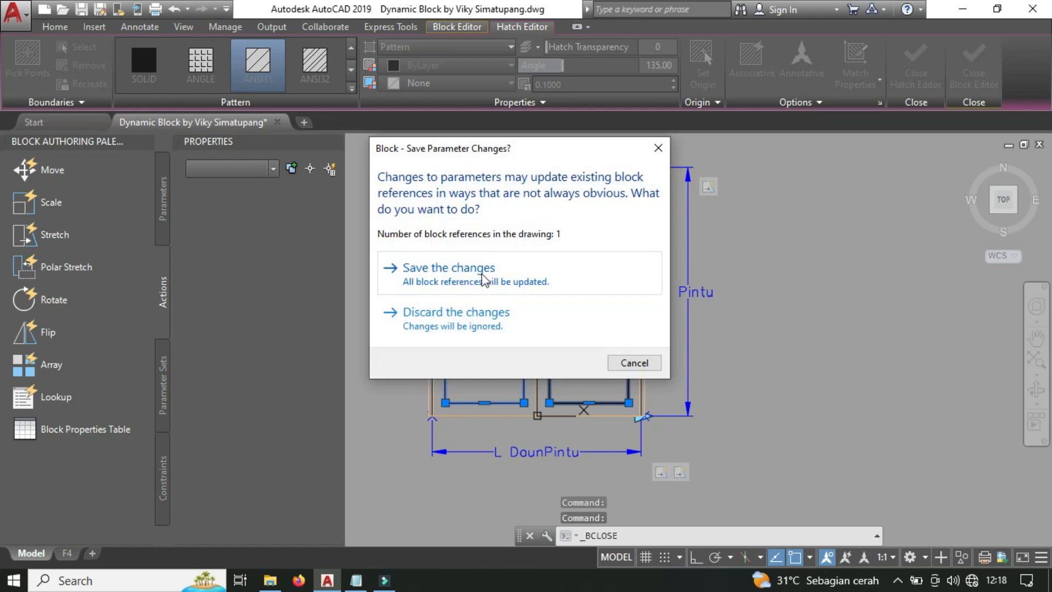
pyautogui.click(438, 268)
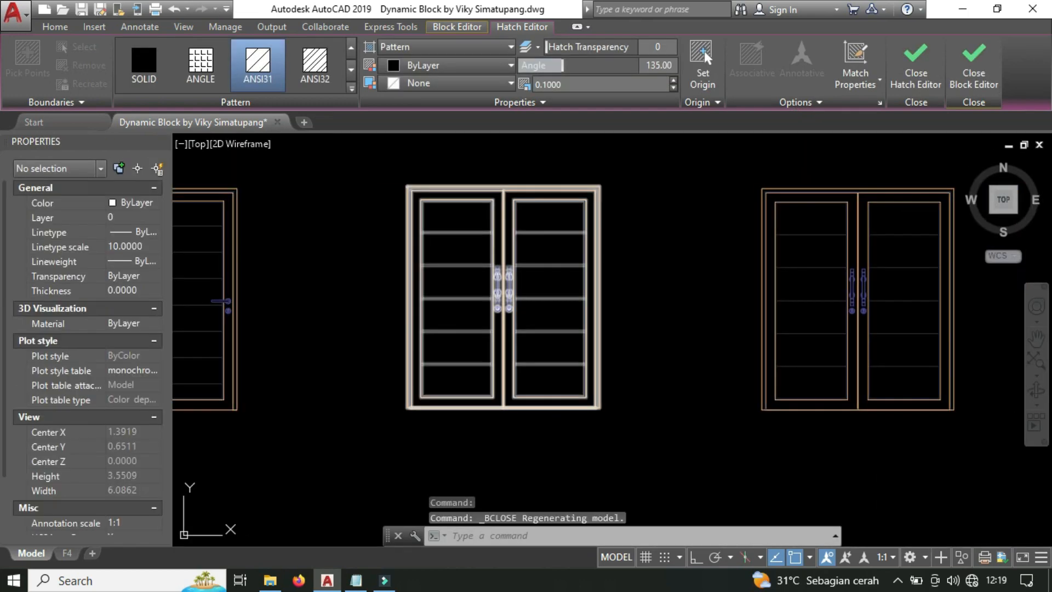
# Test stretching the middle double door wider with its width grip, and undo the stretch.
pyautogui.click(642, 222)
pyautogui.click(579, 276)
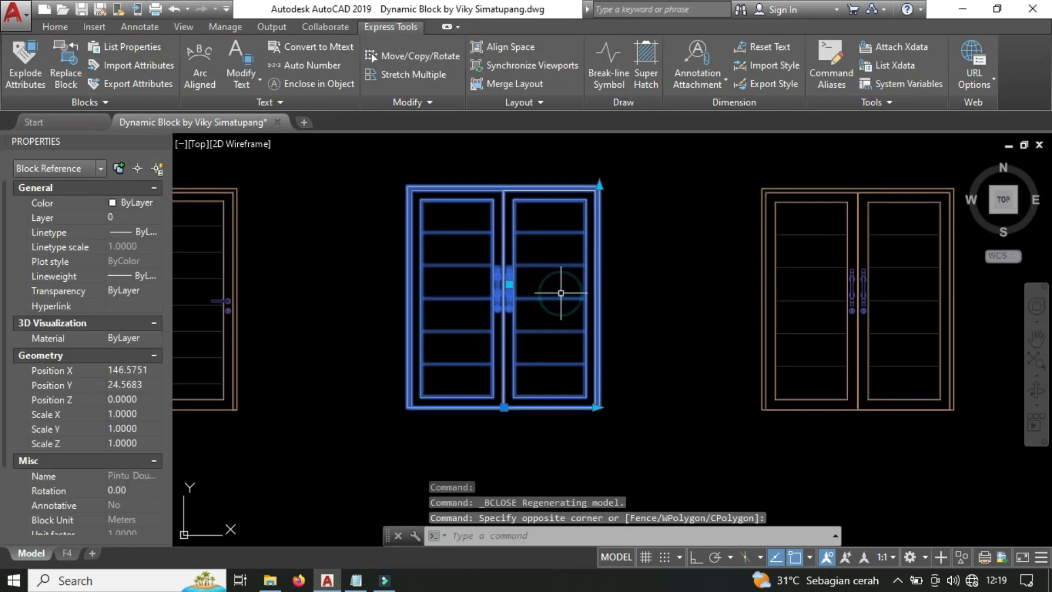
pyautogui.click(597, 408)
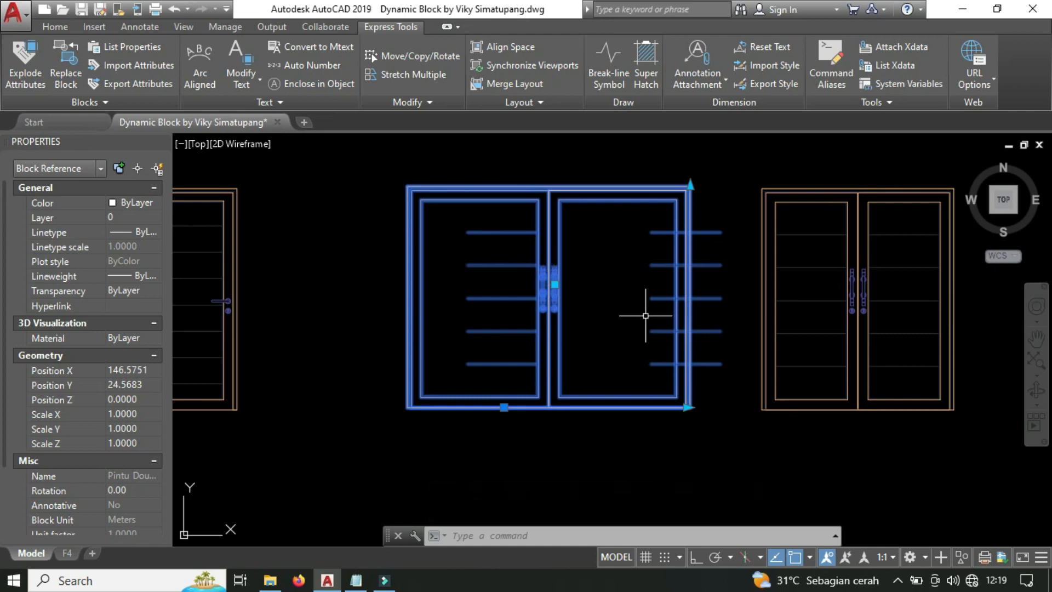
pyautogui.hotkey('ctrl', 'z')
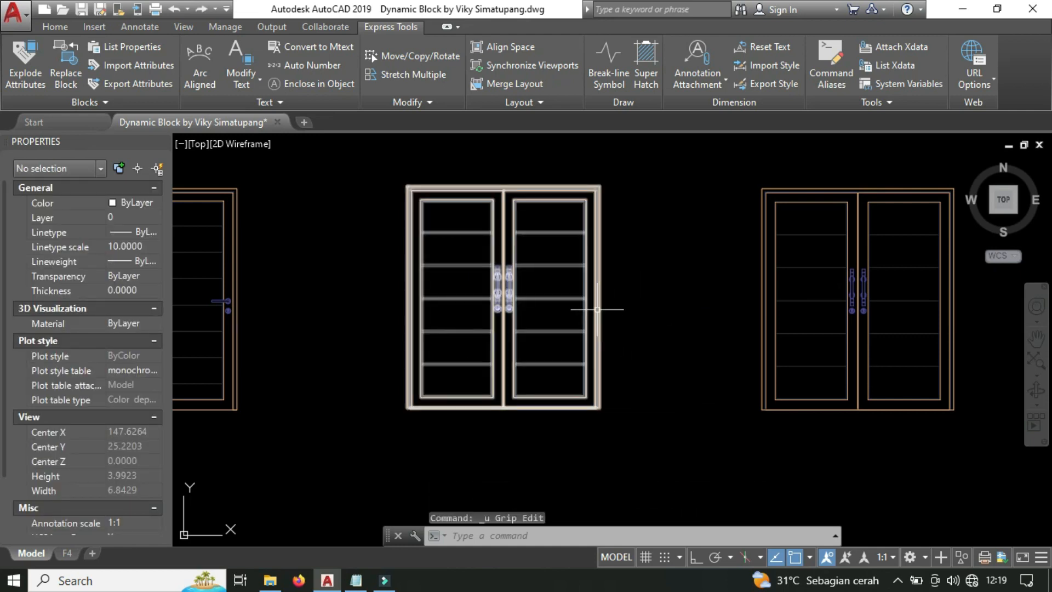
# Reopen the middle double door's block definition for editing and erase the hatches in both door panels.
pyautogui.doubleClick(597, 310)
pyautogui.click(526, 396)
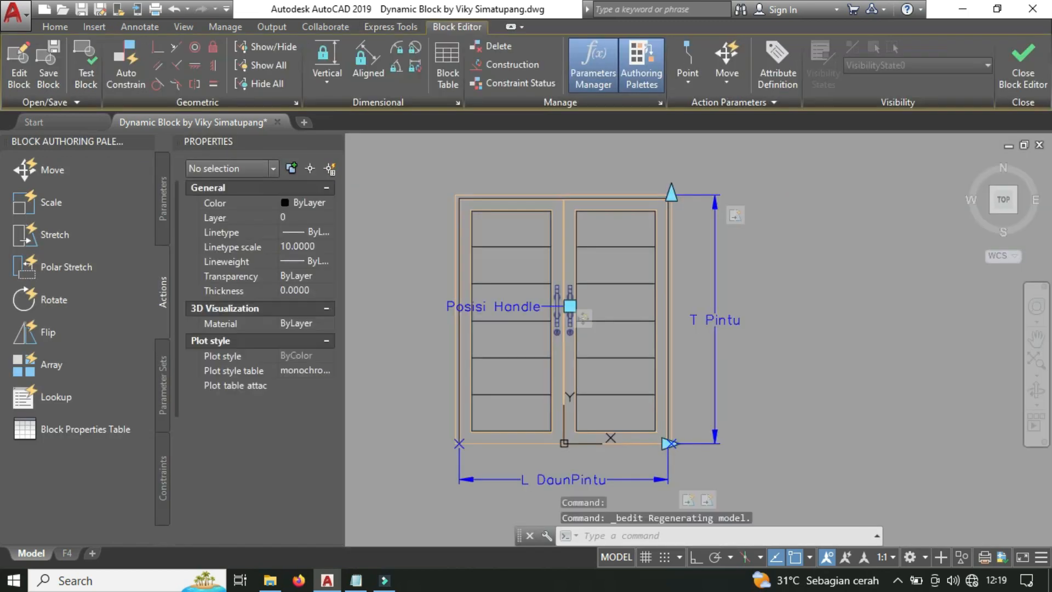
pyautogui.click(629, 357)
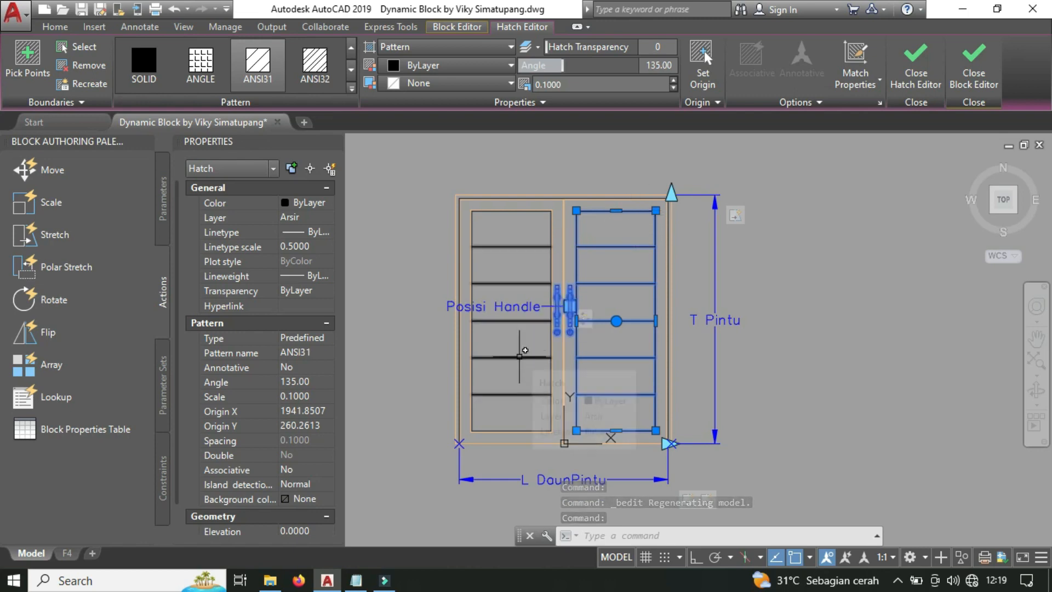
pyautogui.click(519, 356)
pyautogui.write('E')
pyautogui.press('Return')
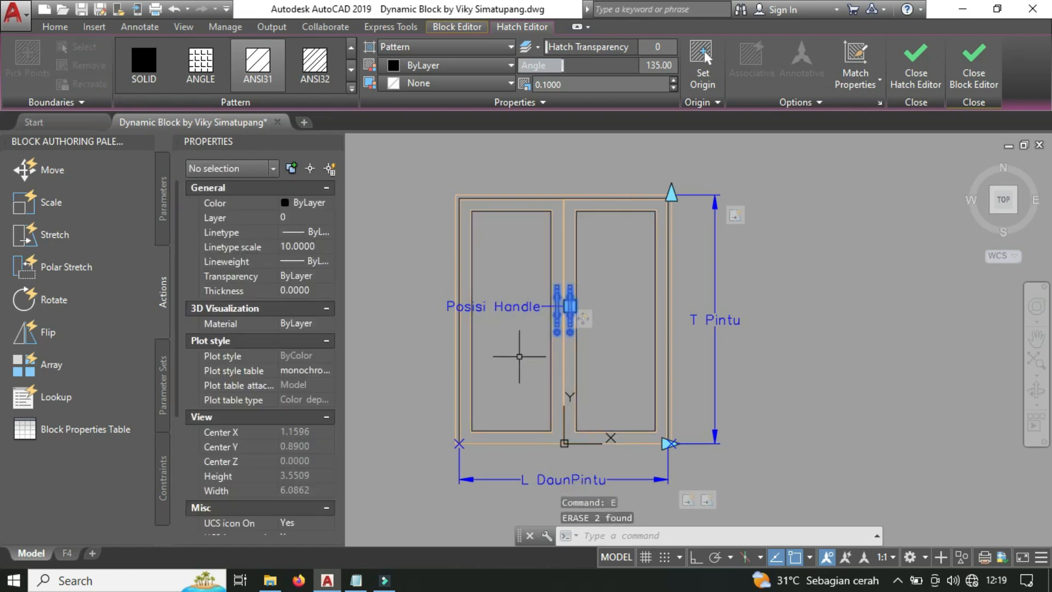
# Hatch both door panels in a single operation with ANSI31 at angle 135 and scale 0.1.
pyautogui.write('h')
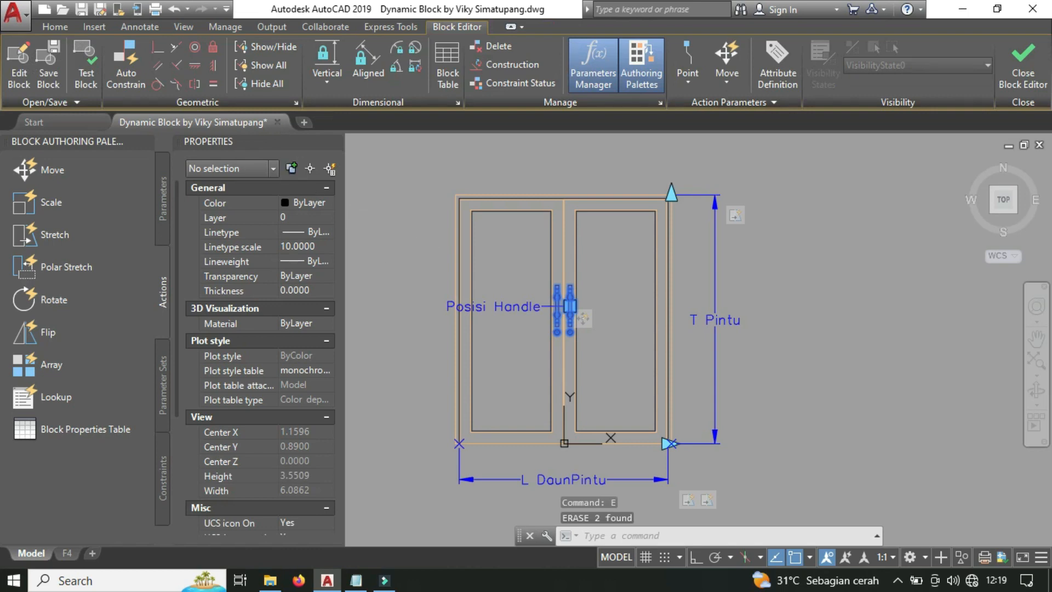
pyautogui.press('Return')
pyautogui.click(530, 263)
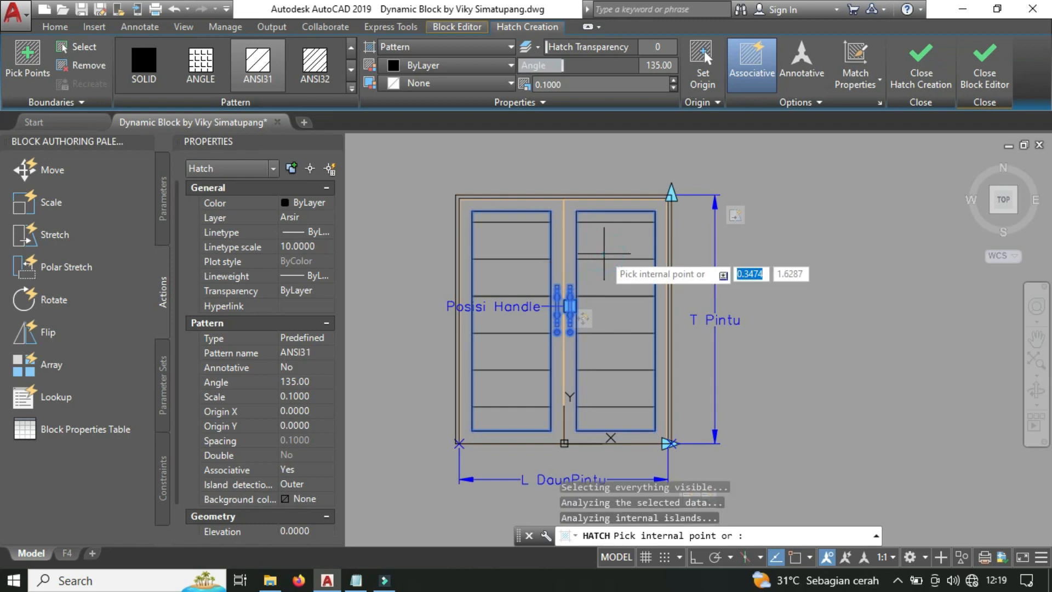
pyautogui.press('Return')
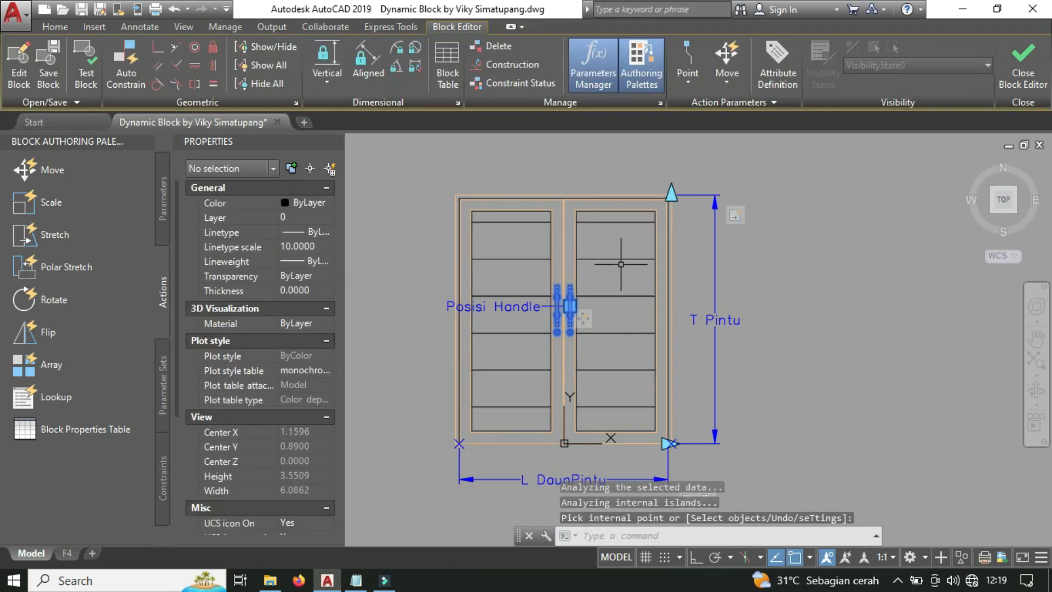
# Delete the combined hatch that spans both door panels.
pyautogui.click(615, 246)
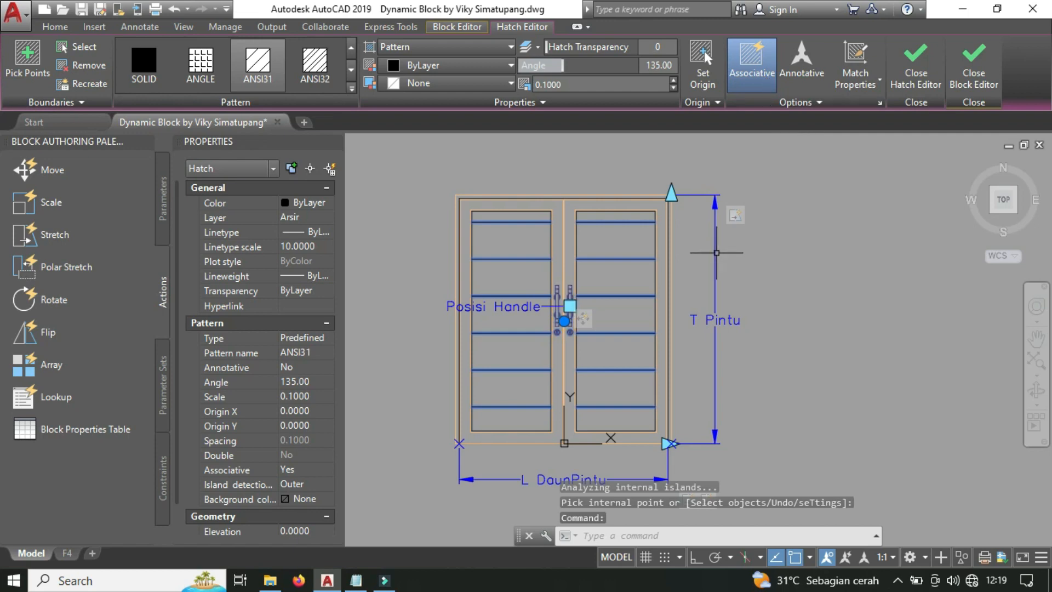
pyautogui.moveTo(746, 263); pyautogui.dragTo(767, 232, button='middle')
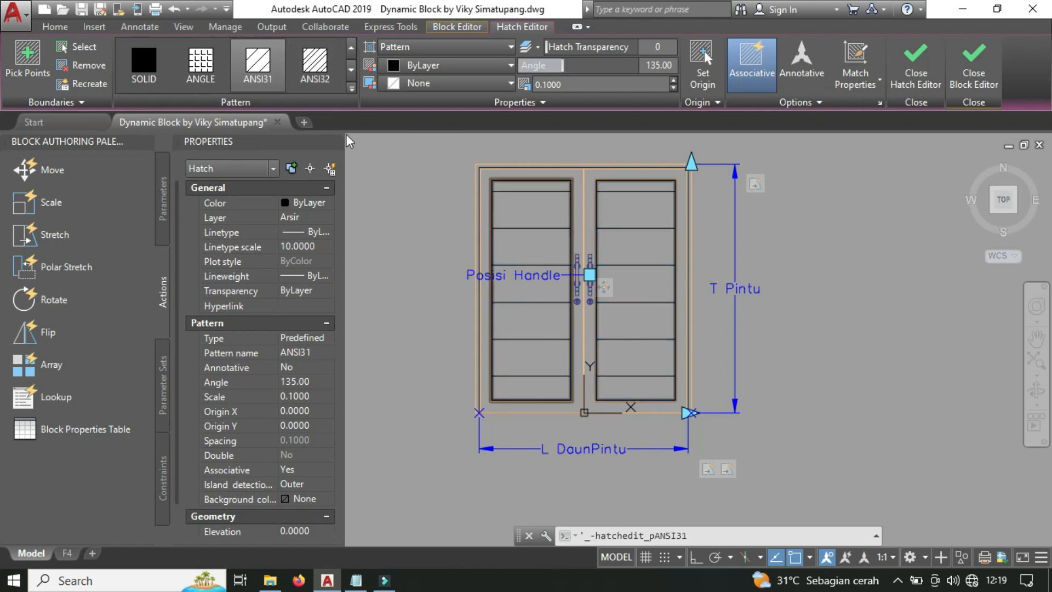
pyautogui.press('Delete')
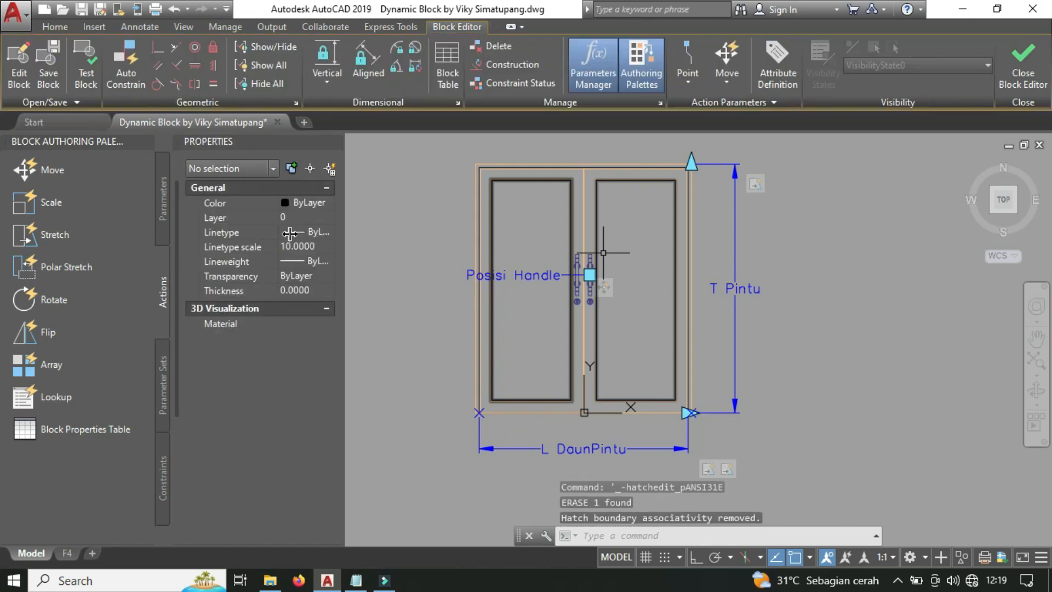
# Hatch the left and right door panels as two separate associative ANSI31 hatches at angle 135 and scale 0.1.
pyautogui.write('h')
pyautogui.press('Return')
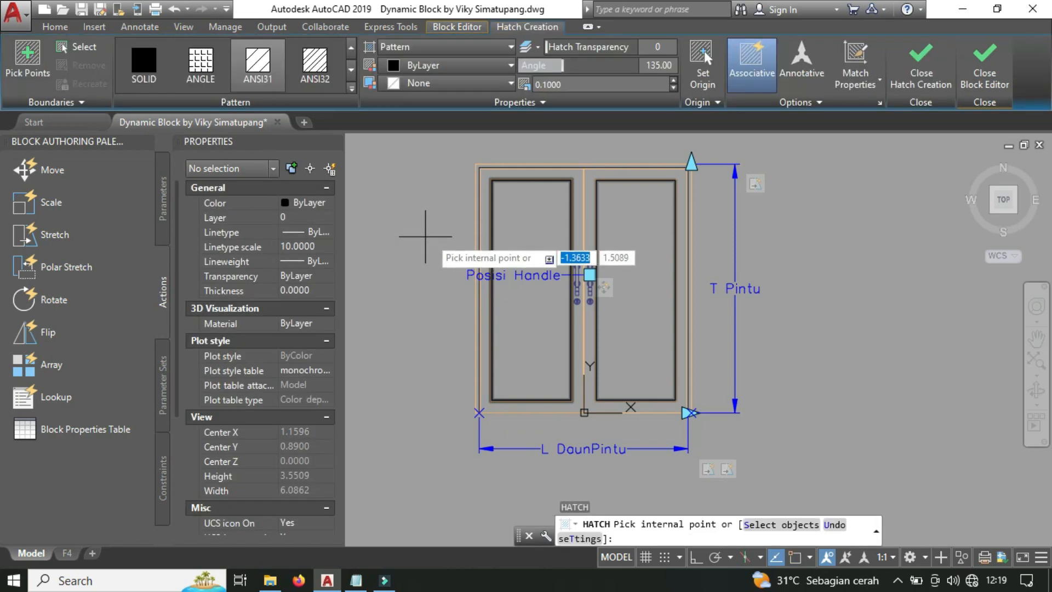
pyautogui.click(528, 223)
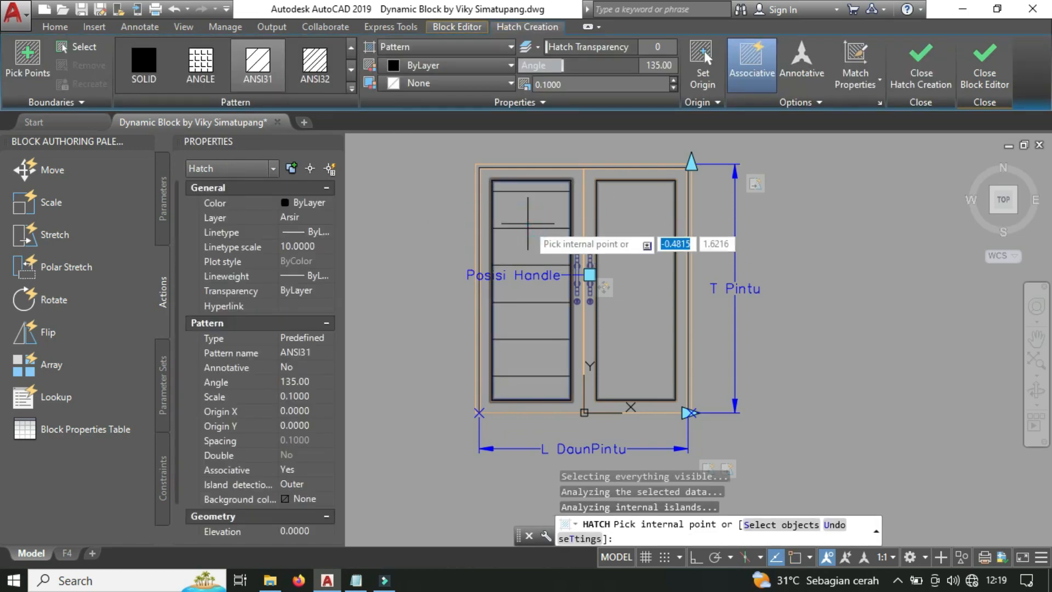
pyautogui.press('Return')
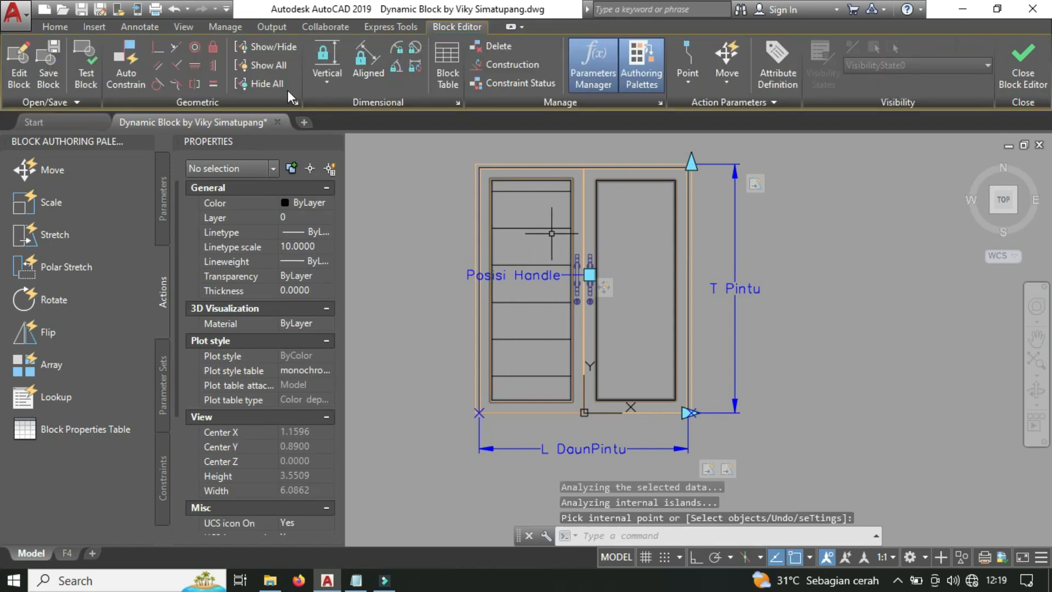
pyautogui.write('h')
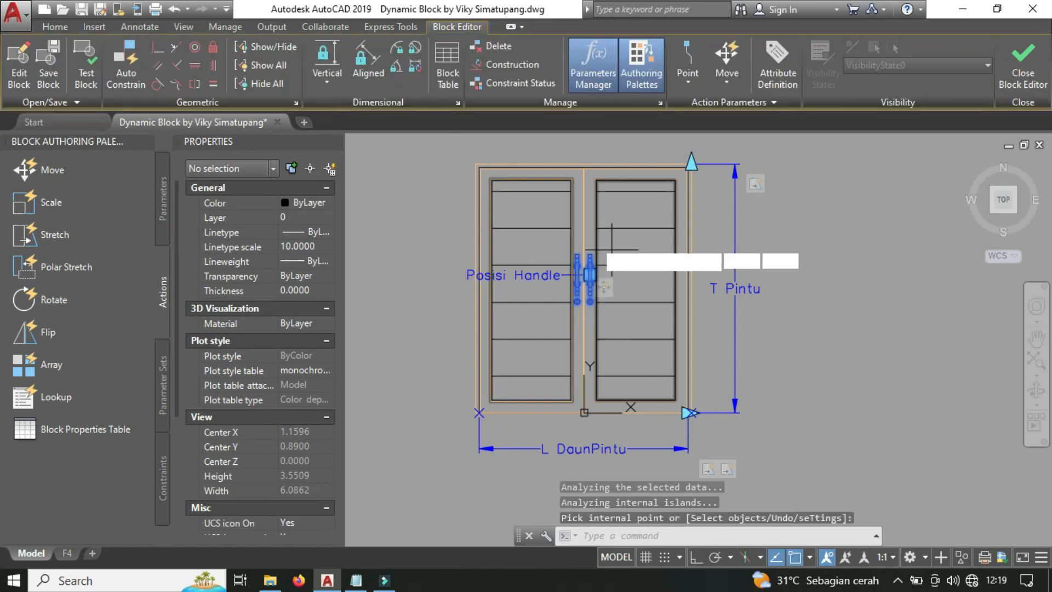
pyautogui.press('Return')
pyautogui.click(630, 241)
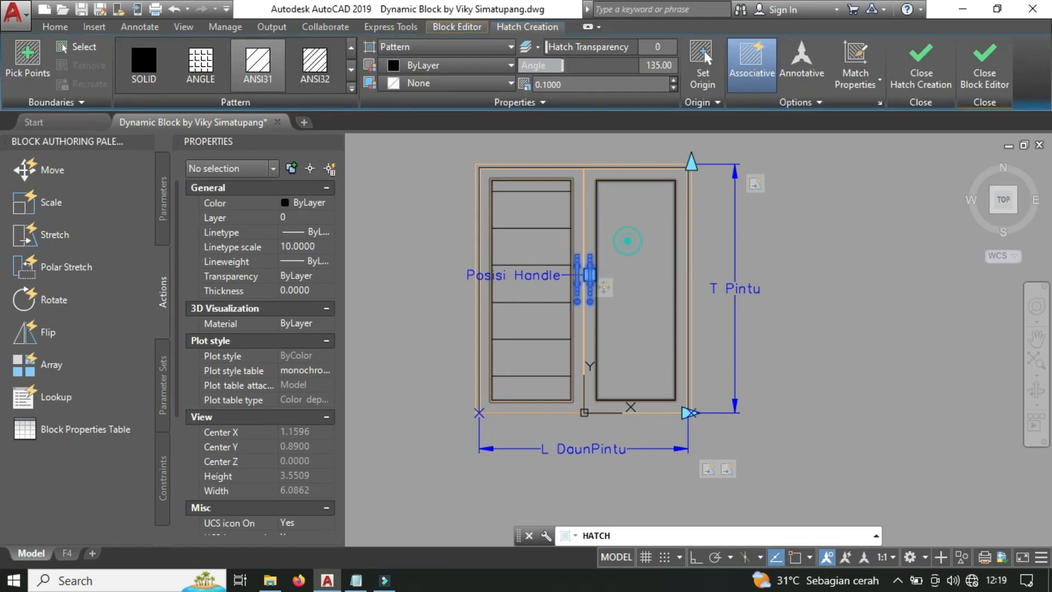
pyautogui.press('Return')
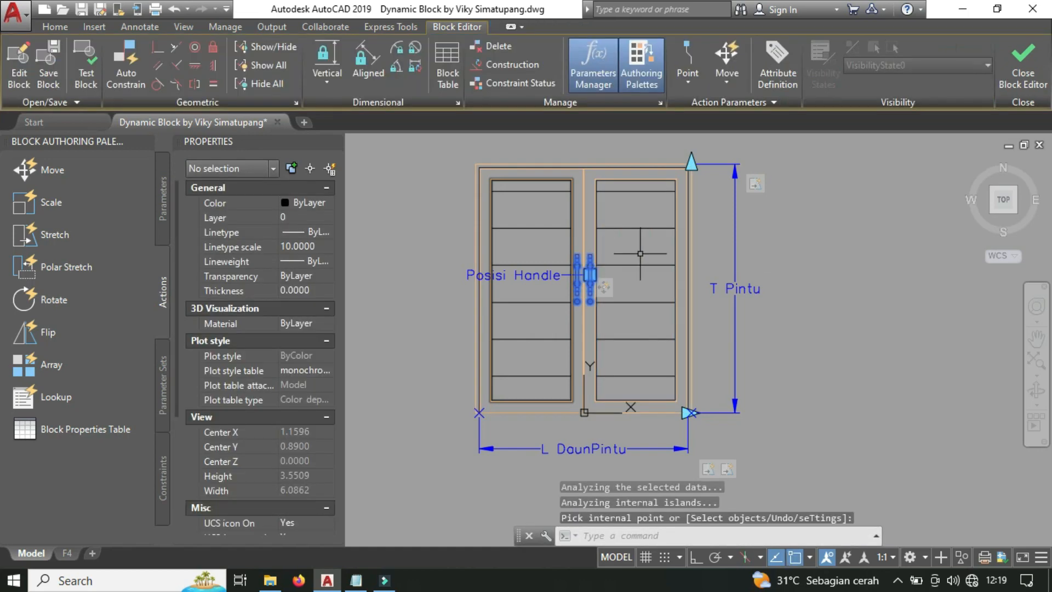
# Give the T Pintu stretch action a new selection set, framing the door's upper part and including the frame, panels and new hatches.
pyautogui.moveTo(639, 253); pyautogui.dragTo(585, 264, button='middle')
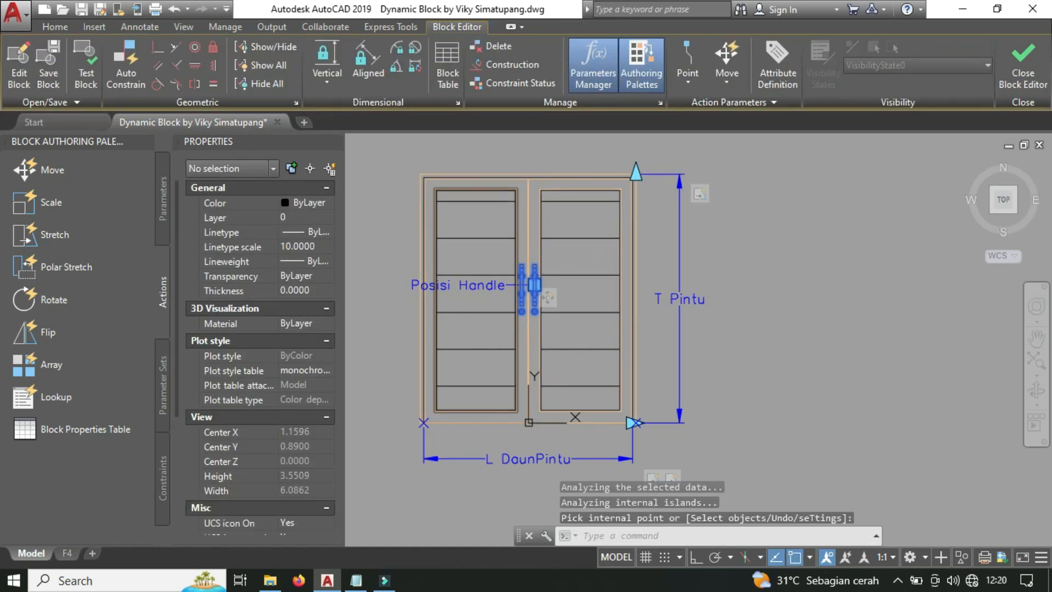
pyautogui.rightClick(704, 200)
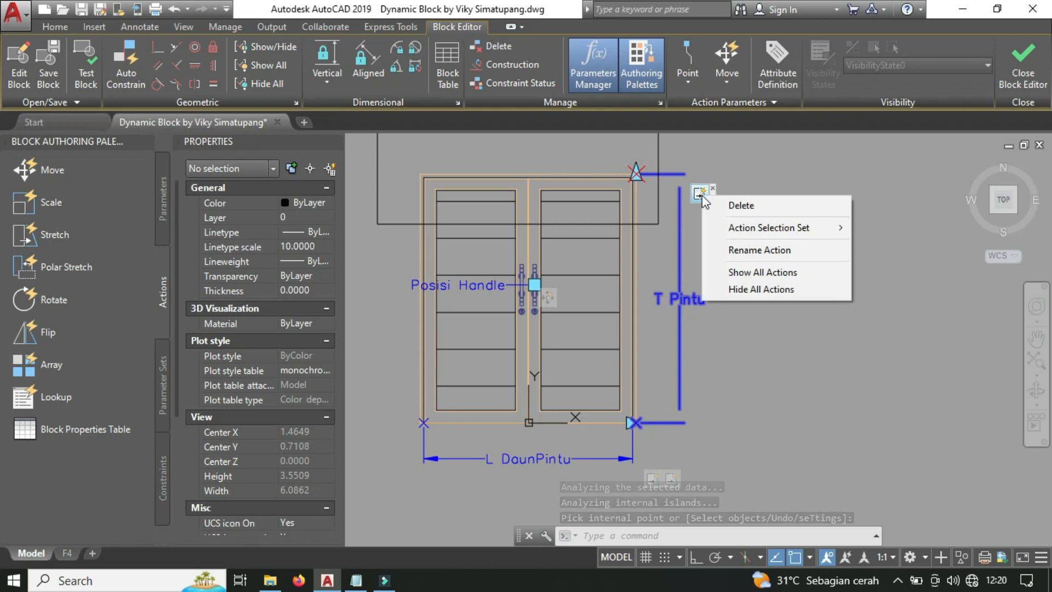
pyautogui.moveTo(742, 233)
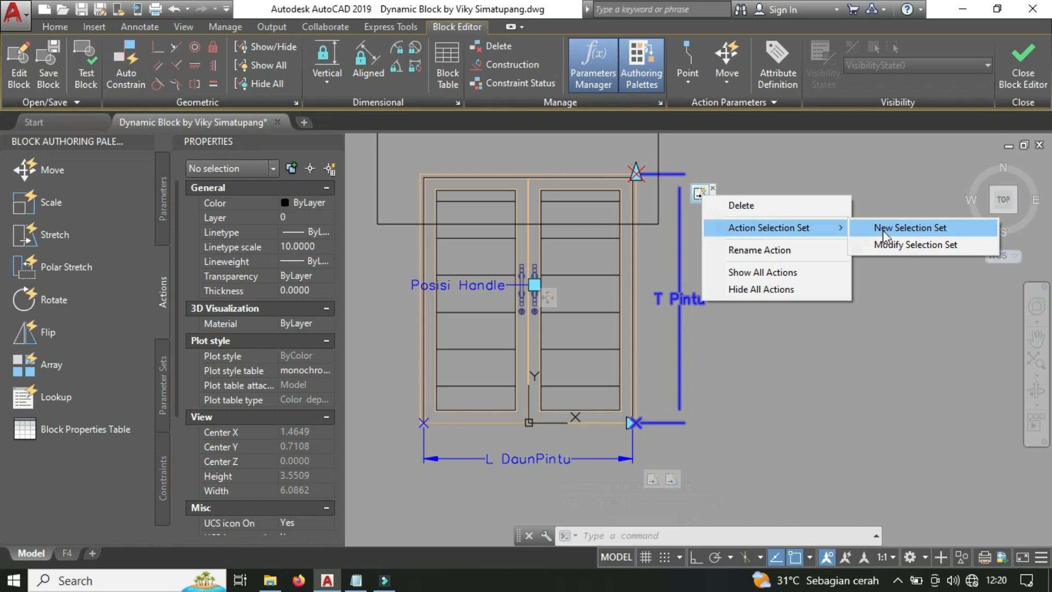
pyautogui.click(883, 232)
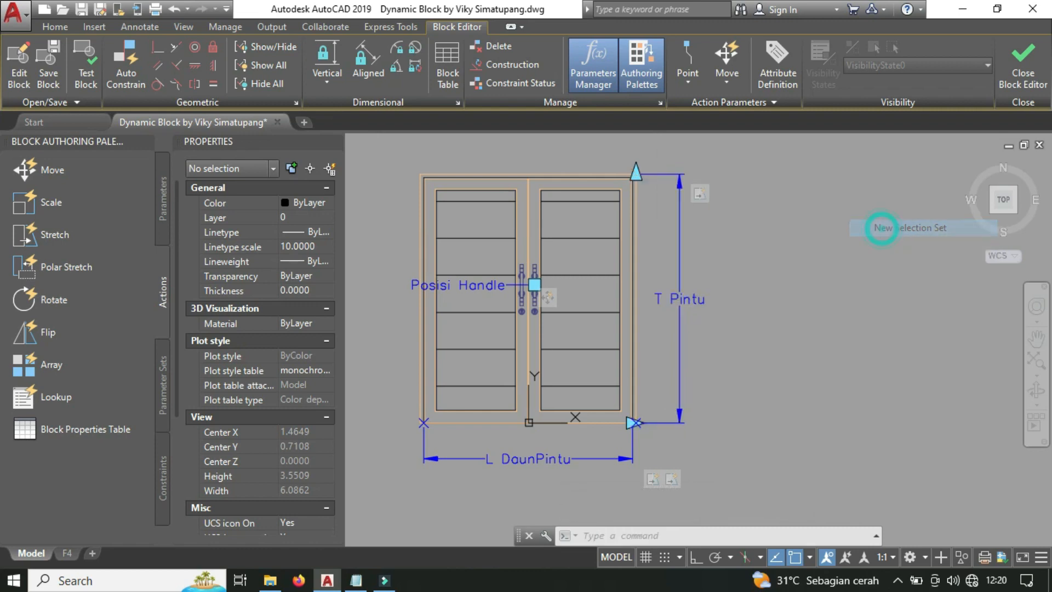
pyautogui.moveTo(644, 219); pyautogui.dragTo(675, 234, button='middle')
pyautogui.click(695, 247)
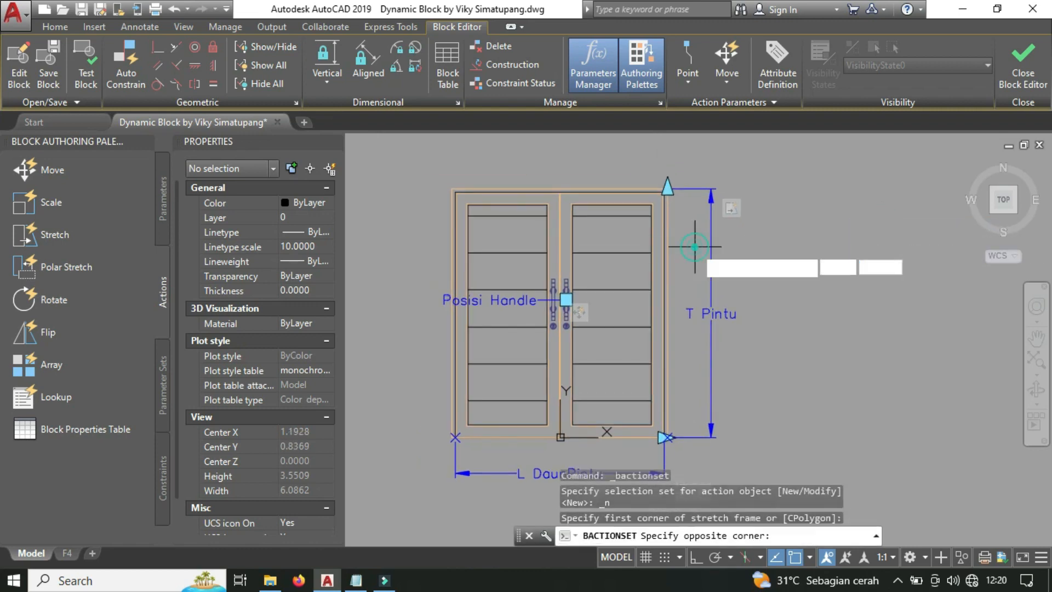
pyautogui.click(422, 148)
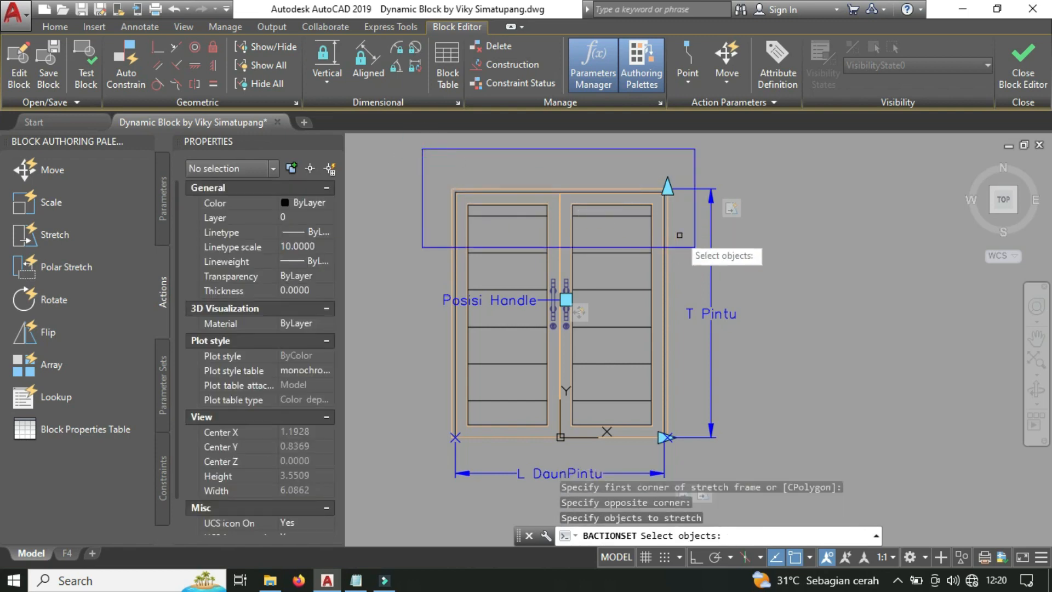
pyautogui.click(425, 160)
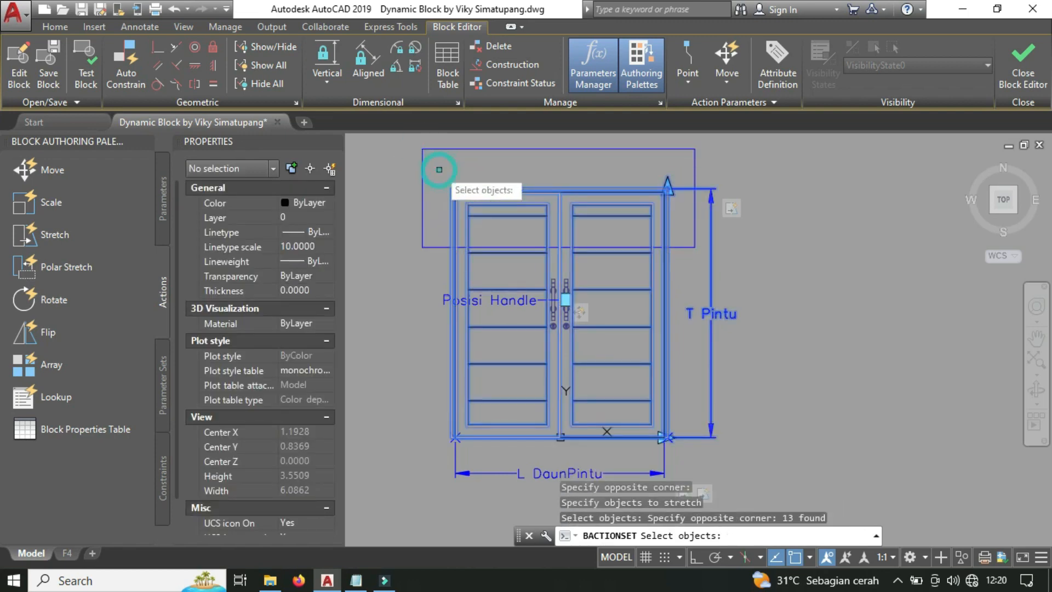
pyautogui.press('Return')
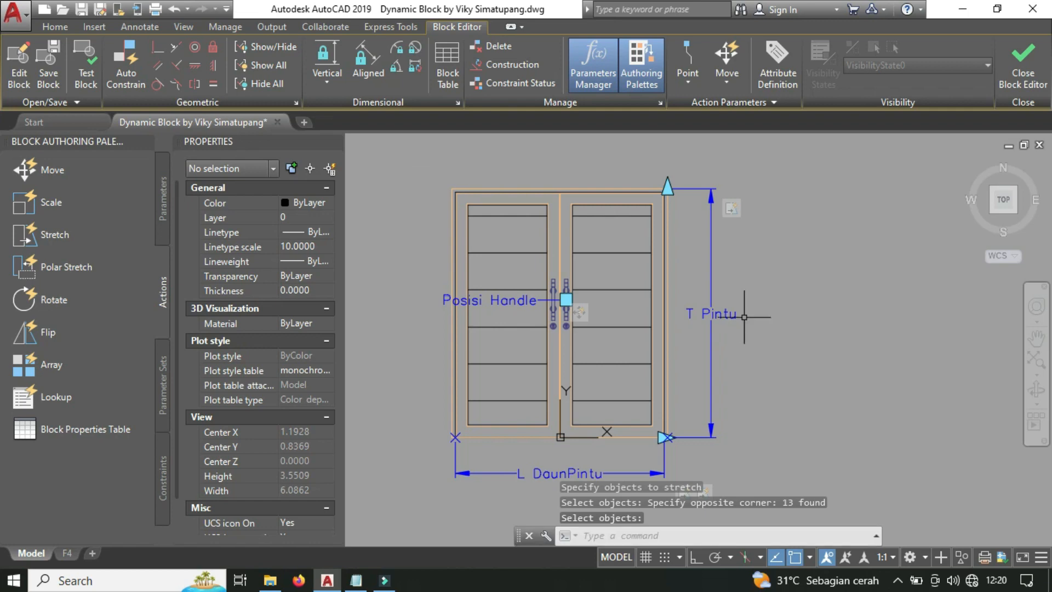
# Give the first L DaunPintu stretch action a new selection set, framing the door's right edge and including the frame, right panel and its hatch.
pyautogui.moveTo(744, 317); pyautogui.dragTo(745, 281, button='middle')
pyautogui.rightClick(682, 453)
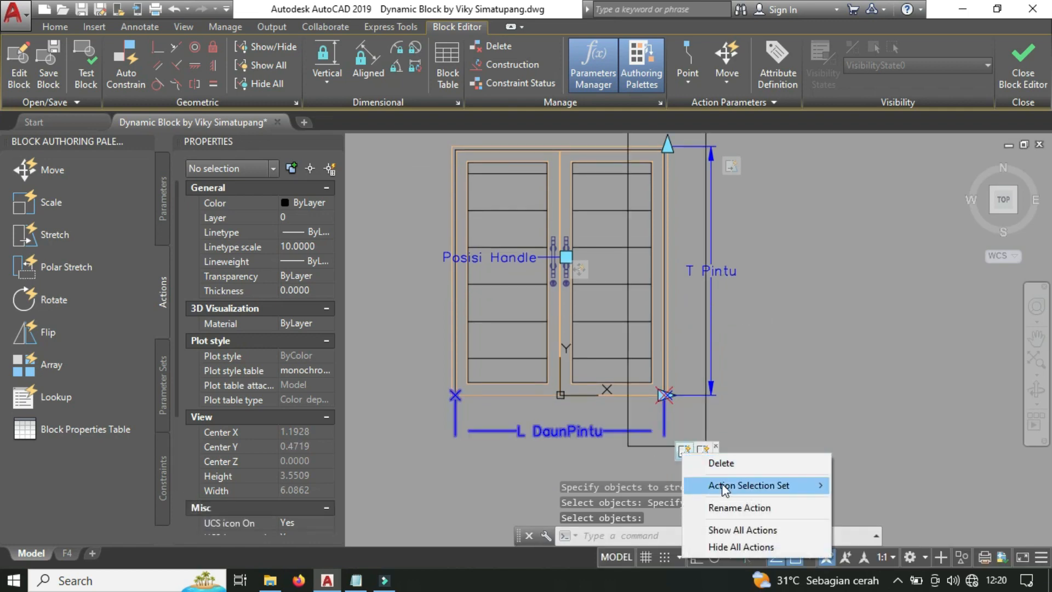
pyautogui.click(748, 490)
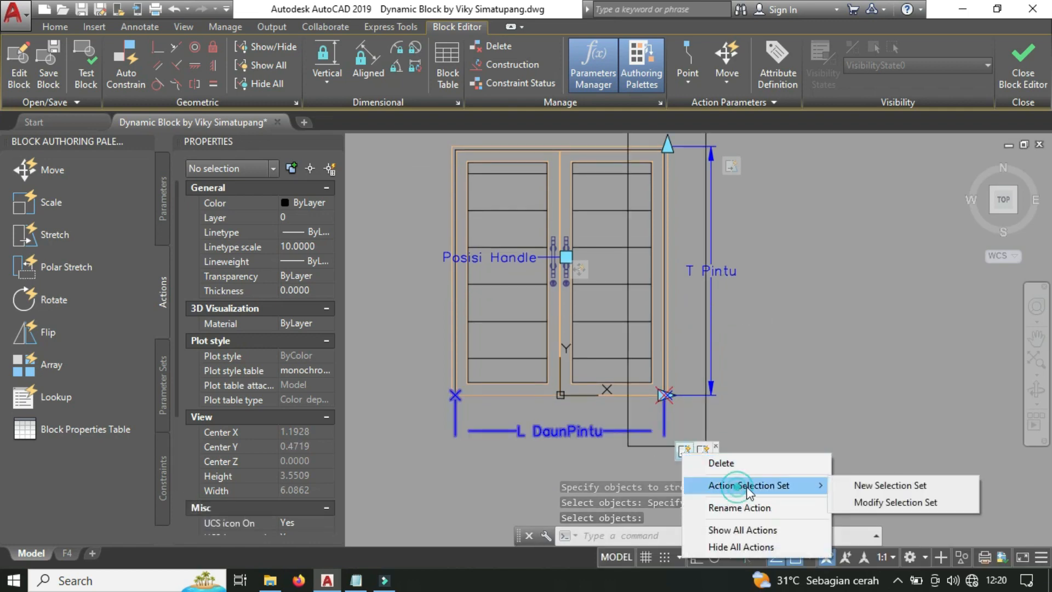
pyautogui.click(900, 485)
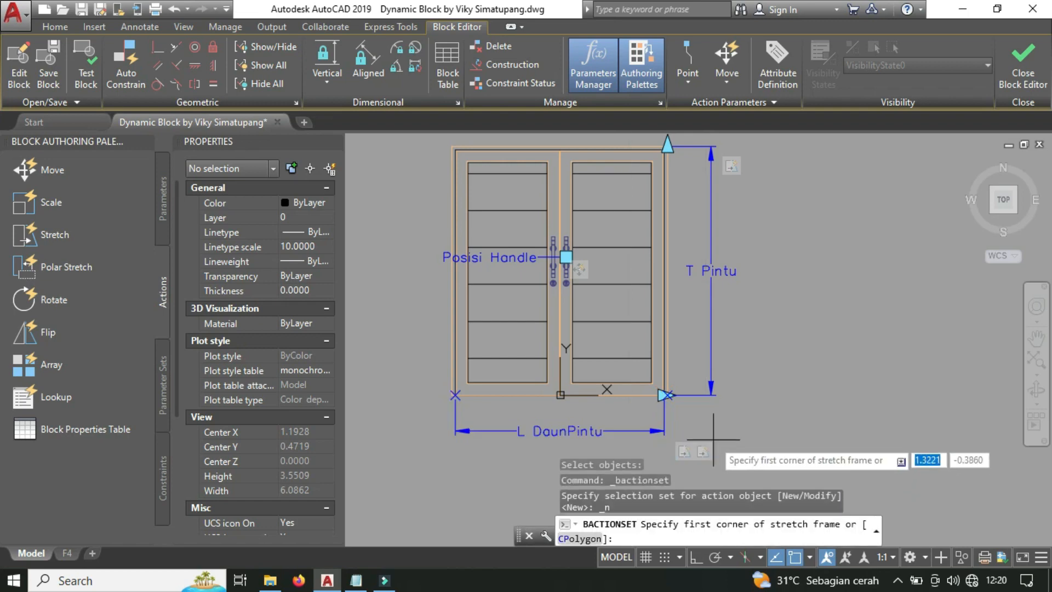
pyautogui.moveTo(898, 471); pyautogui.dragTo(808, 472, button='middle')
pyautogui.click(608, 426)
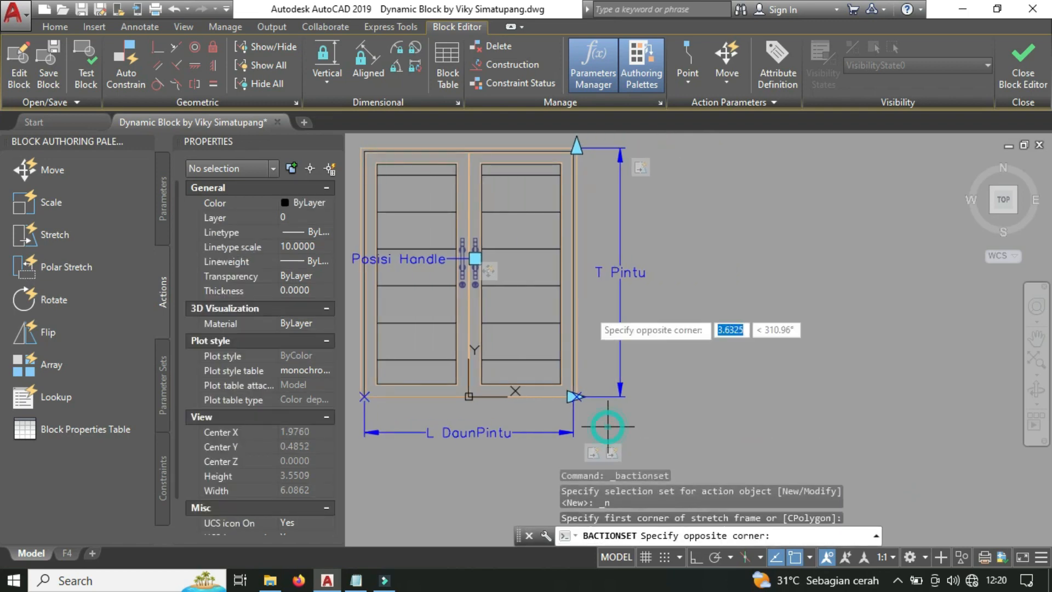
pyautogui.click(538, 138)
pyautogui.click(600, 417)
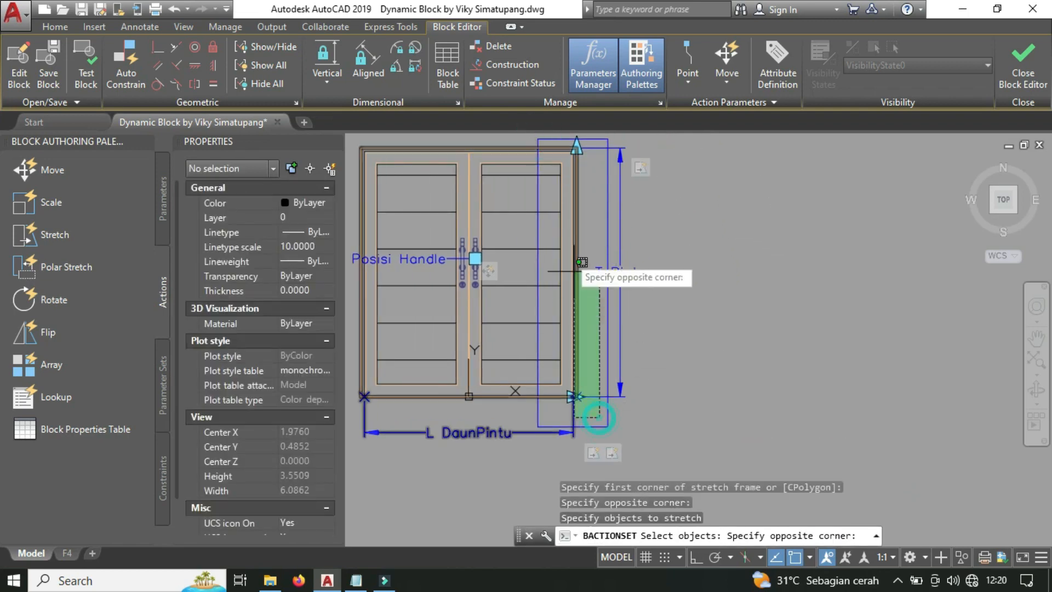
pyautogui.click(544, 141)
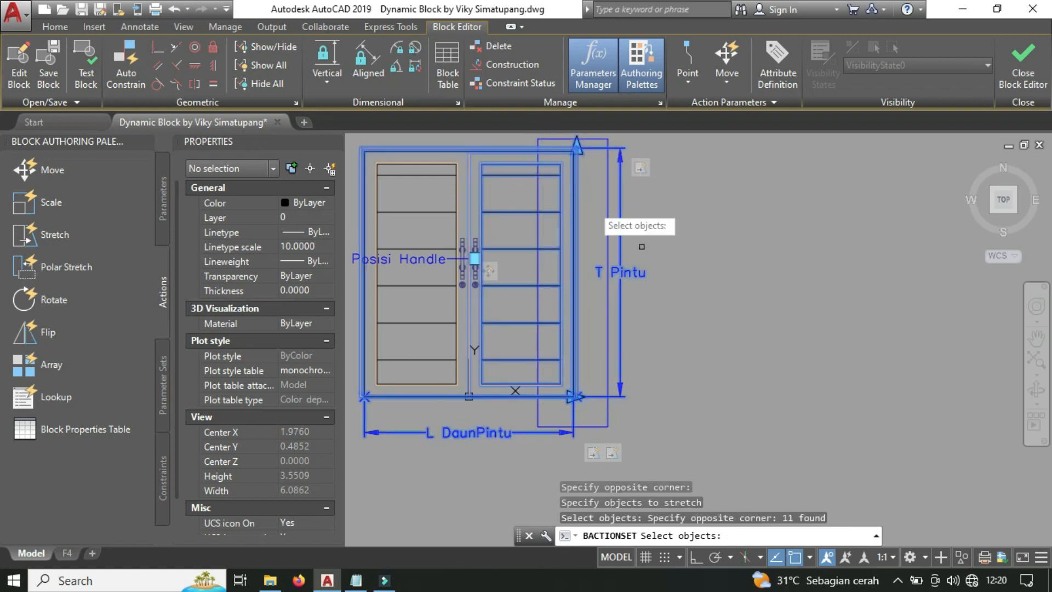
pyautogui.press('Return')
pyautogui.moveTo(669, 254)
pyautogui.mouseDown(button='middle')
pyautogui.moveTo(732, 277)
pyautogui.moveTo(815, 281)
pyautogui.mouseUp(button='middle')
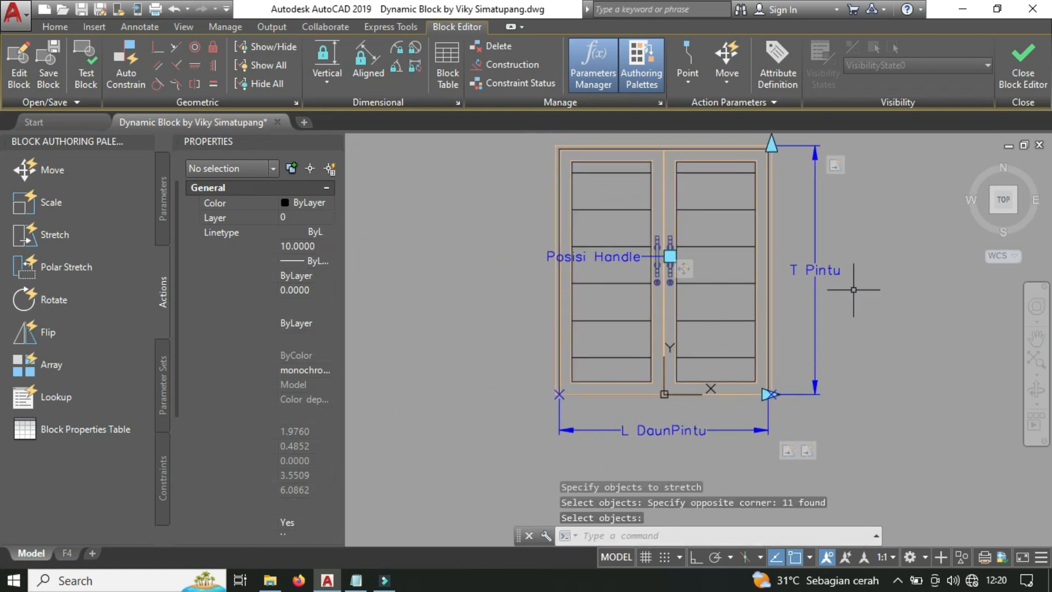
pyautogui.click(807, 452)
pyautogui.rightClick(807, 452)
pyautogui.moveTo(824, 485)
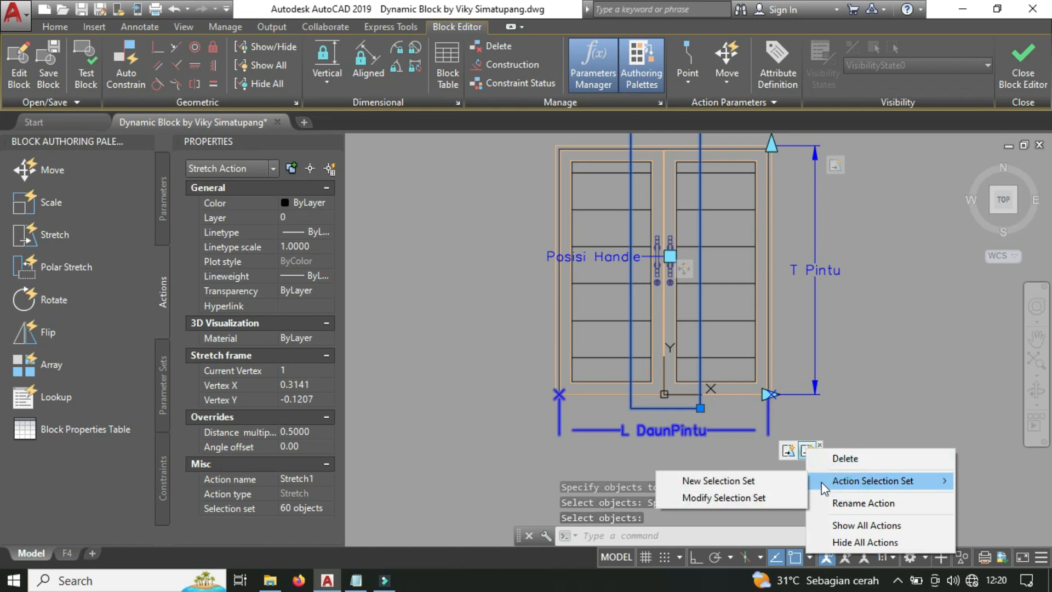
pyautogui.click(757, 480)
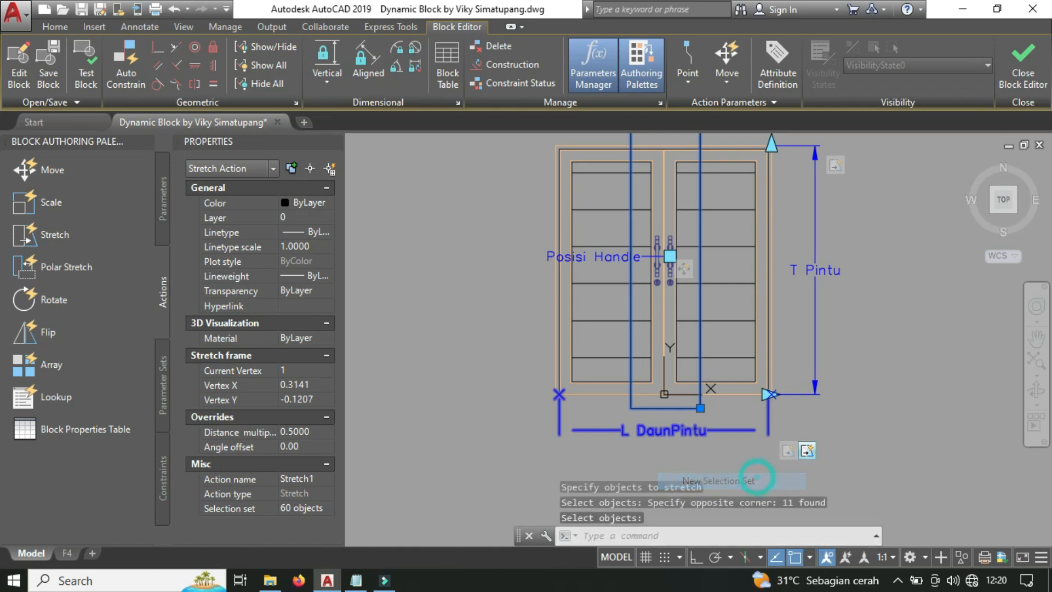
pyautogui.click(707, 420)
pyautogui.press('Escape')
# Give the second L DaunPintu stretch action a new selection set, framing the door's centre and picking the objects crossing it, including both panel hatches.
pyautogui.moveTo(725, 421); pyautogui.dragTo(652, 390, button='middle')
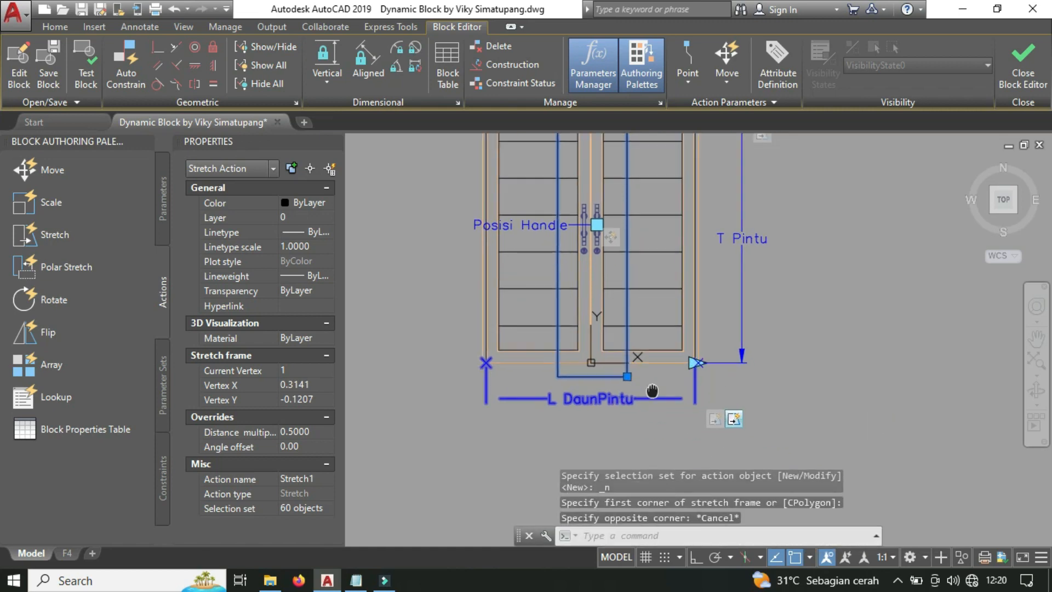
pyautogui.rightClick(734, 422)
pyautogui.moveTo(781, 457)
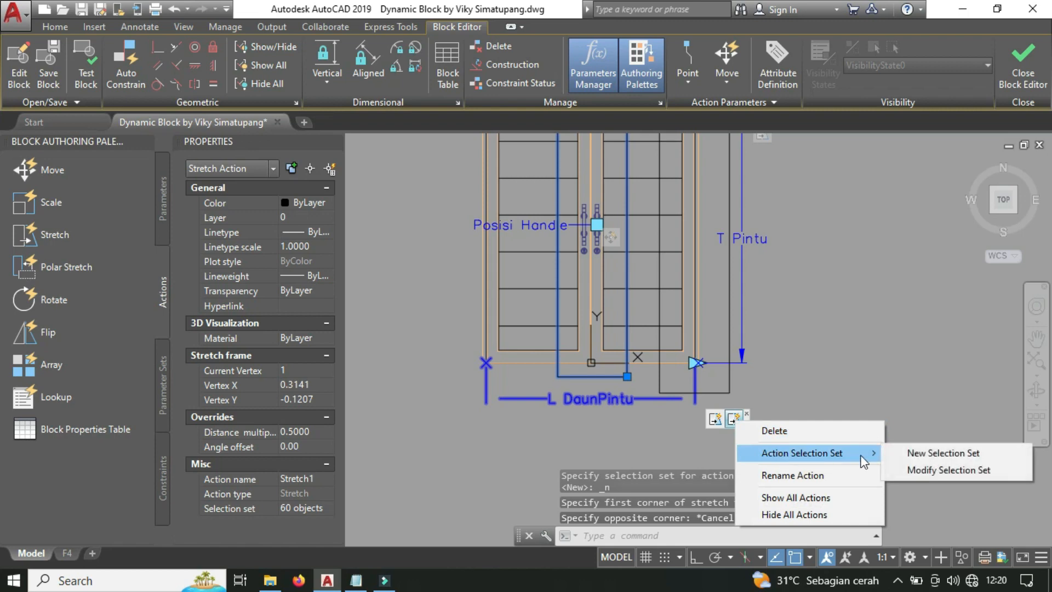
pyautogui.click(916, 452)
pyautogui.click(674, 435)
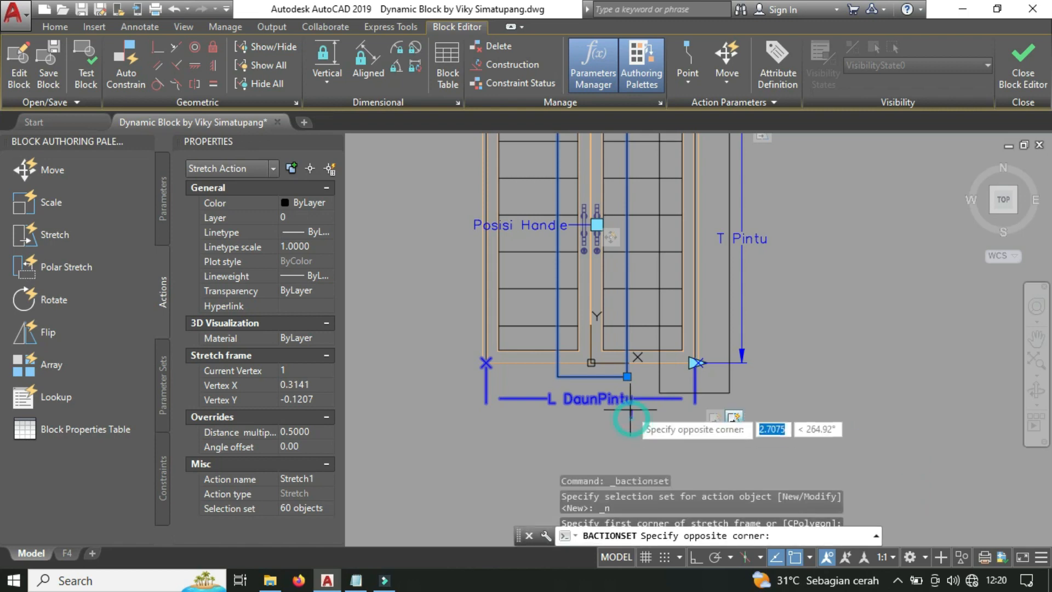
pyautogui.moveTo(624, 416)
pyautogui.mouseDown(button='middle')
pyautogui.moveTo(578, 463)
pyautogui.moveTo(529, 478)
pyautogui.mouseUp(button='middle')
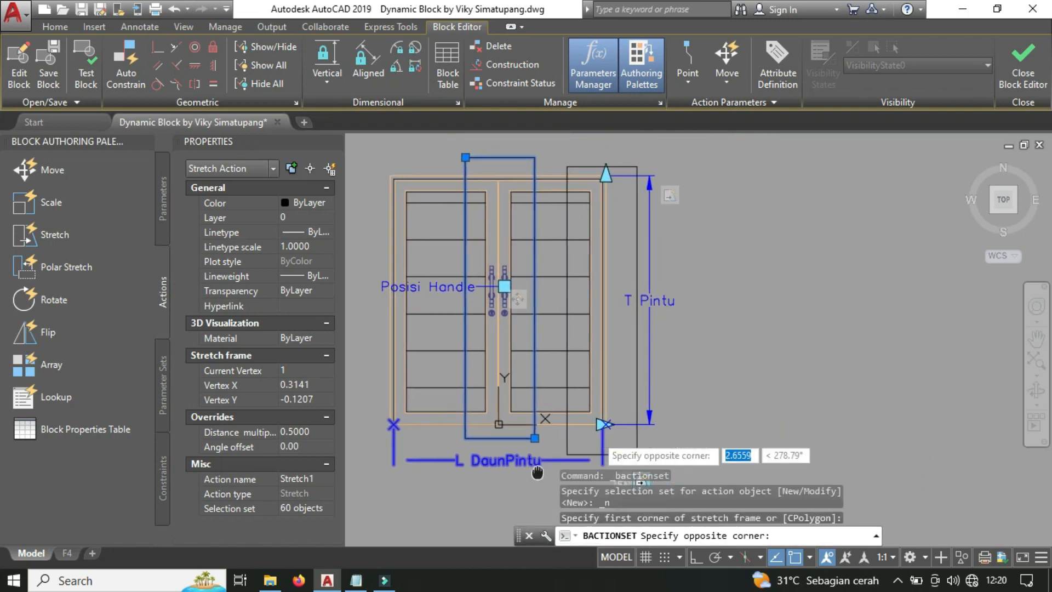
pyautogui.click(464, 157)
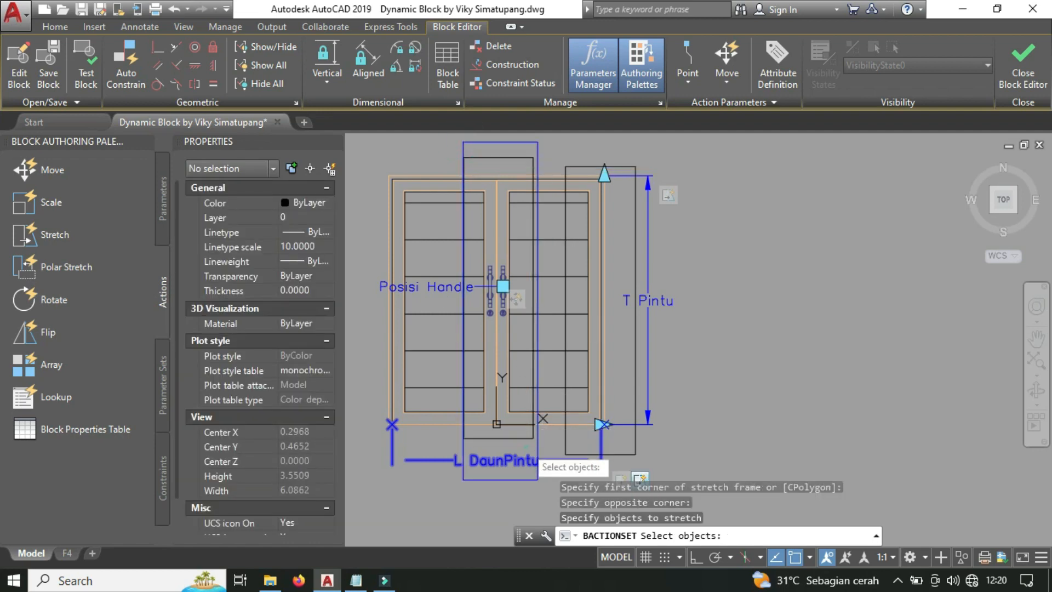
pyautogui.click(527, 442)
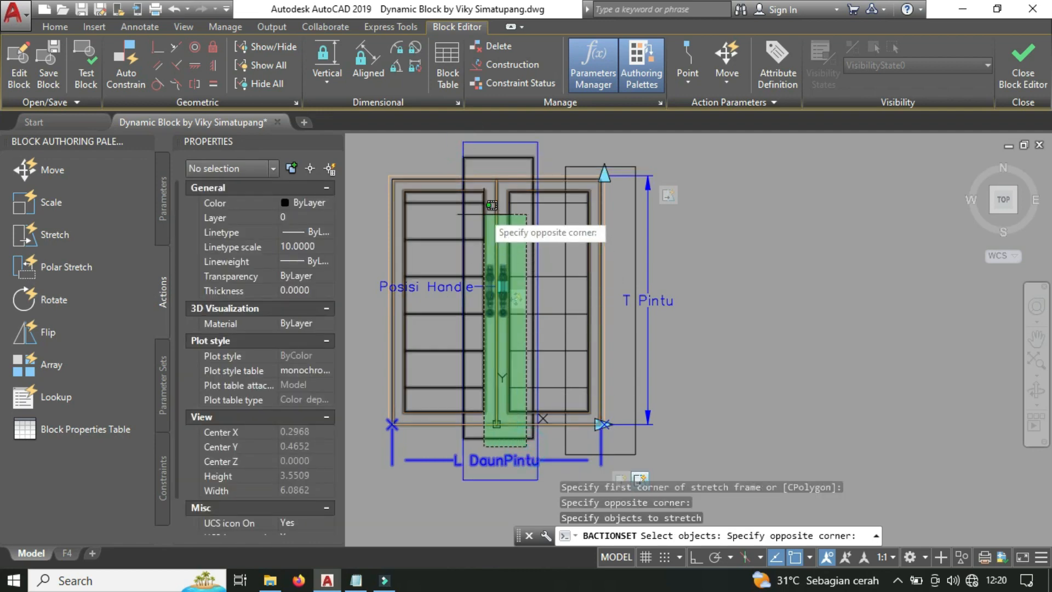
pyautogui.click(473, 162)
# Remove the outer frame lines from the centre stretch action's selection set and close the block editor.
pyautogui.scroll(5, 488, 174)
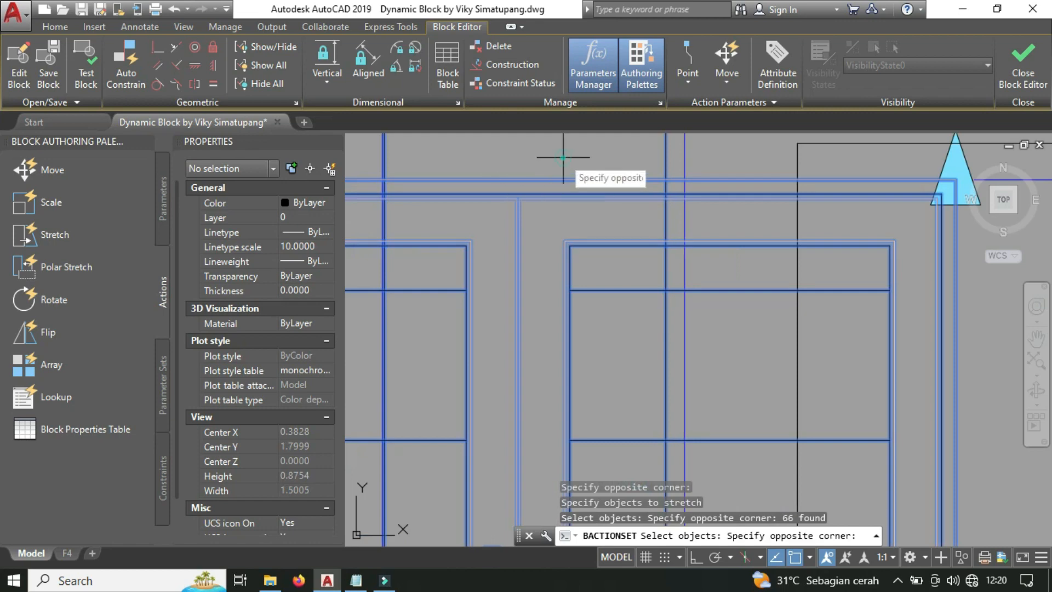
pyautogui.keyDown('shift'); pyautogui.click(563, 187); pyautogui.keyUp('shift')
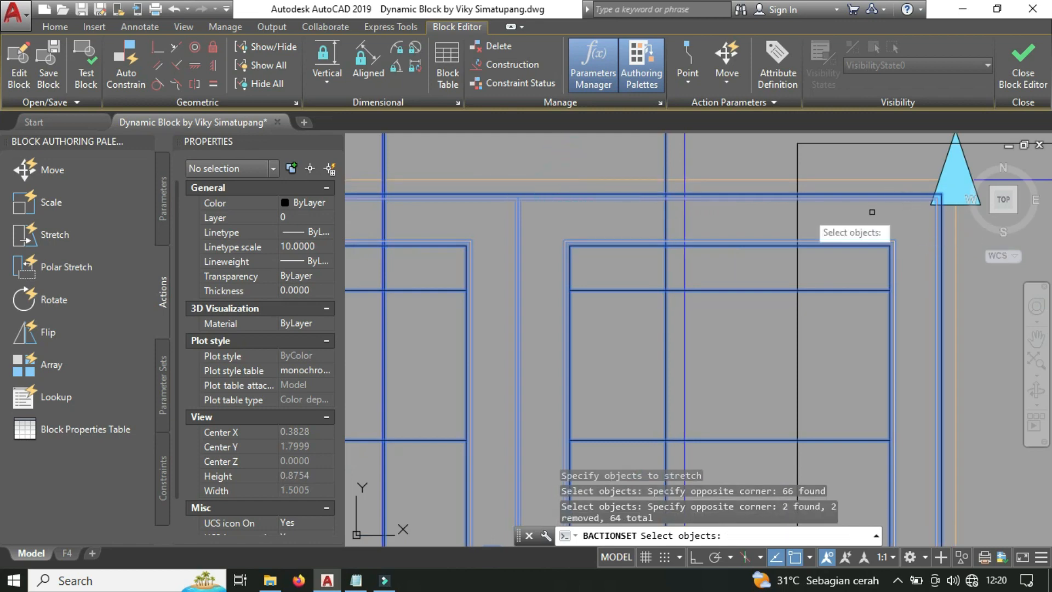
pyautogui.keyDown('shift'); pyautogui.click(549, 194); pyautogui.keyUp('shift')
pyautogui.scroll(4, 552, 189)
pyautogui.click(556, 185)
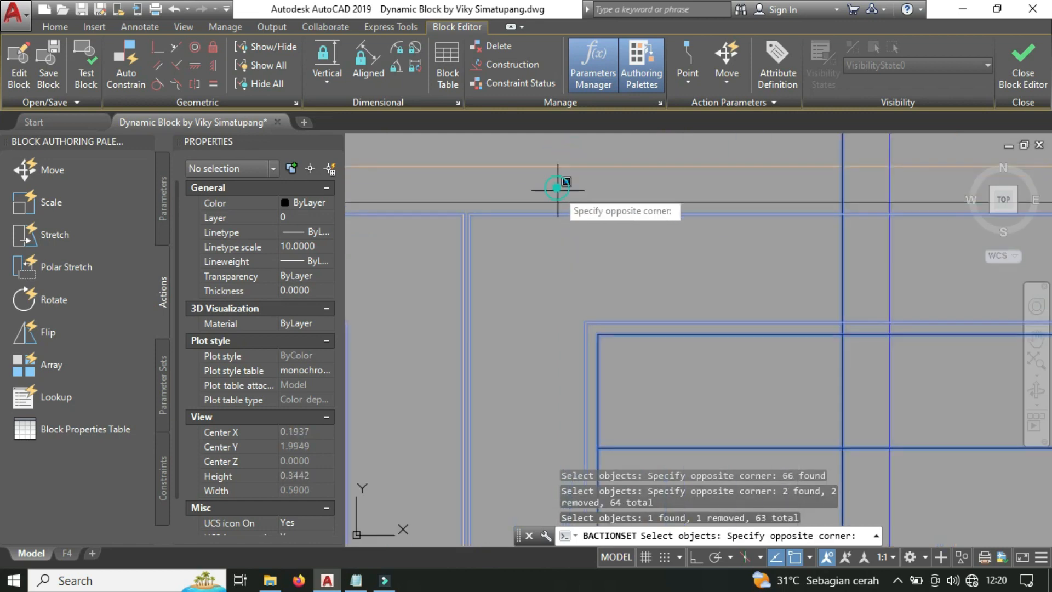
pyautogui.click(538, 208)
pyautogui.scroll(-10, 537, 208)
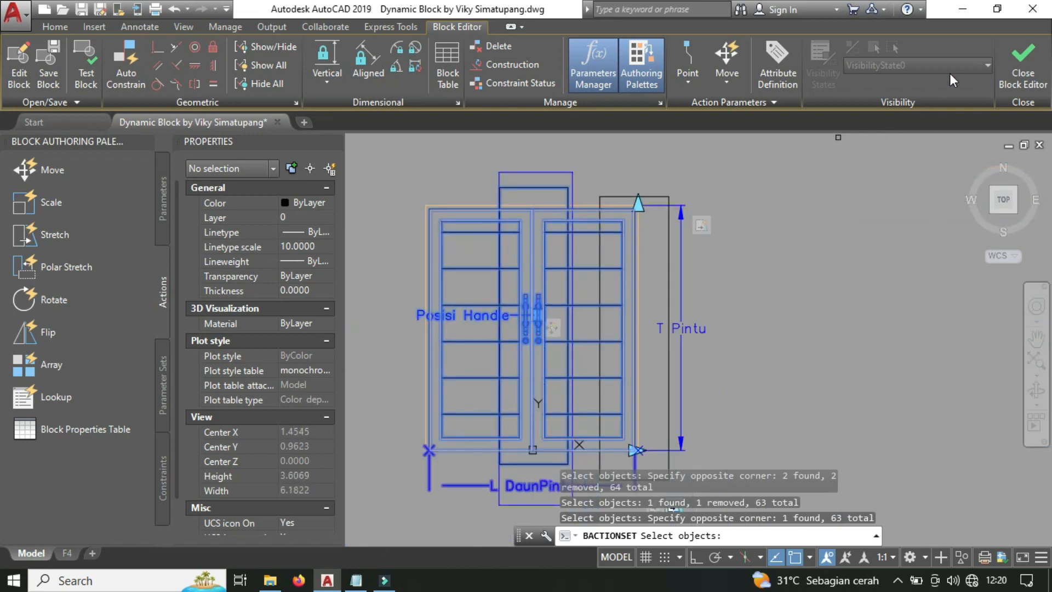
pyautogui.click(1024, 73)
# Test the middle double door block by stretching it wider and taller with its width and height grips.
pyautogui.click(524, 285)
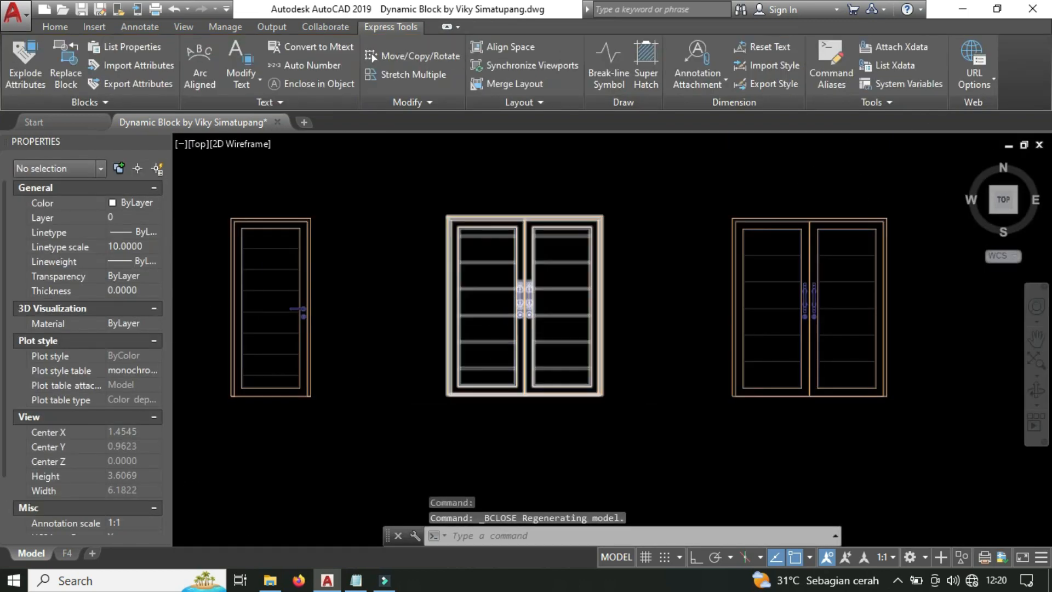
pyautogui.scroll(2, 514, 323)
pyautogui.click(538, 295)
pyautogui.click(657, 413)
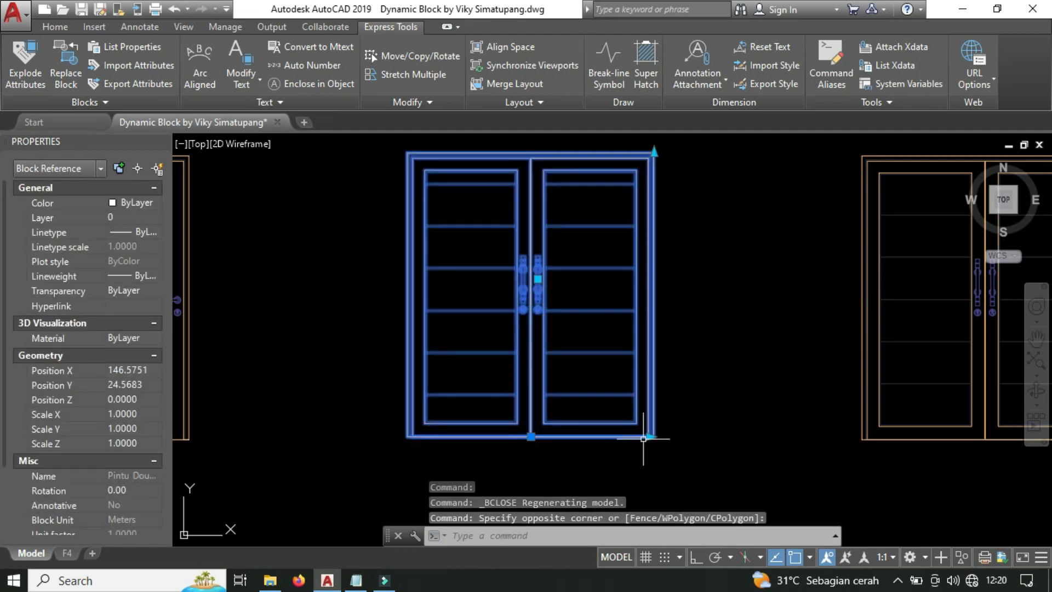
pyautogui.click(650, 436)
pyautogui.click(650, 436)
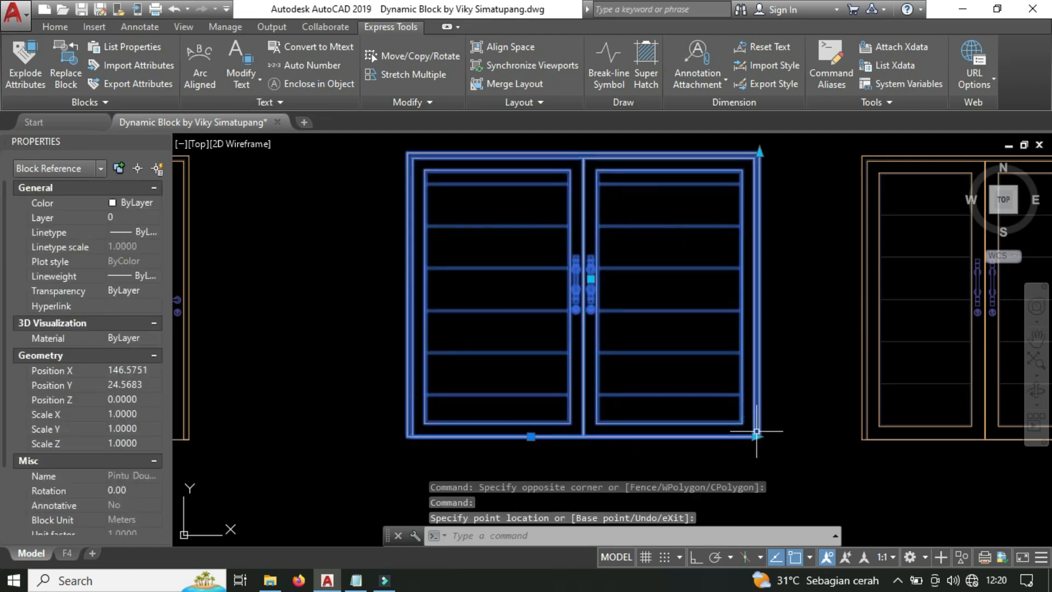
pyautogui.moveTo(713, 315); pyautogui.dragTo(659, 379, button='middle')
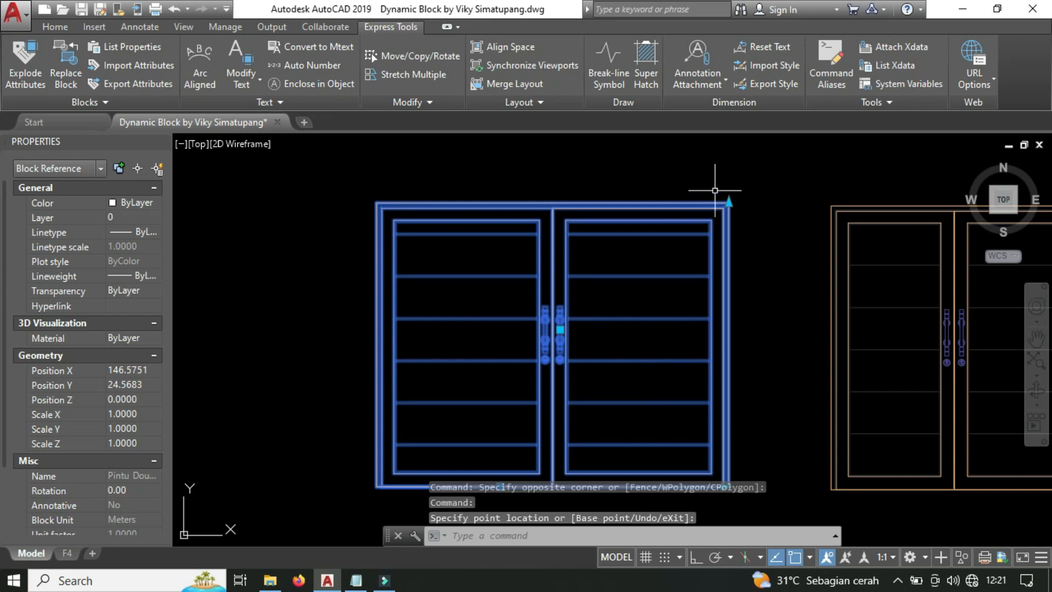
pyautogui.click(760, 146)
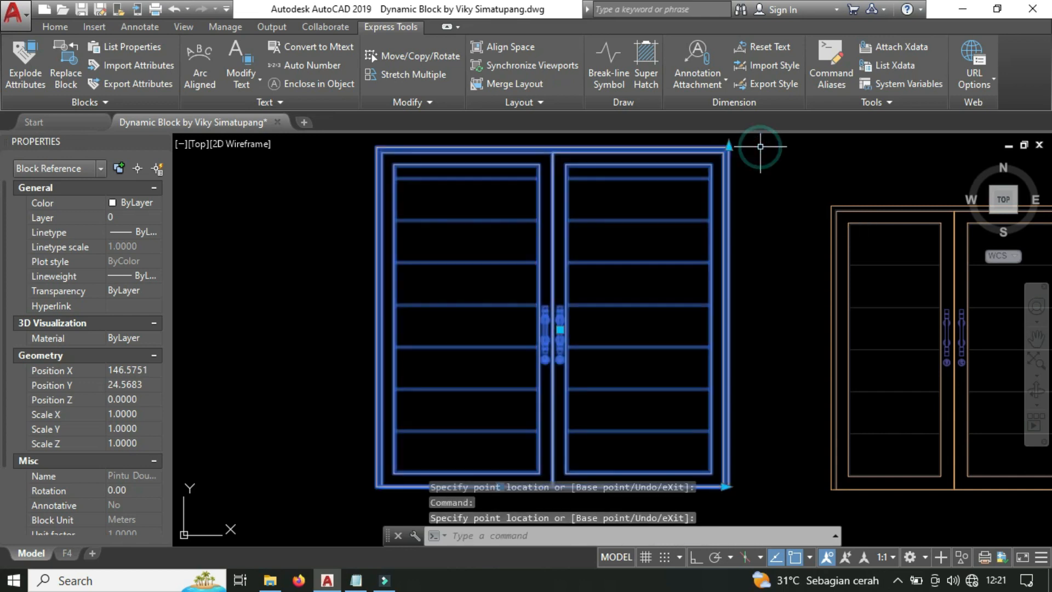
# Undo the width and height test stretches of the double door block.
pyautogui.hotkey('ctrl', 'z')
pyautogui.hotkey('ctrl', 'z')
pyautogui.hotkey('ctrl', 'z')
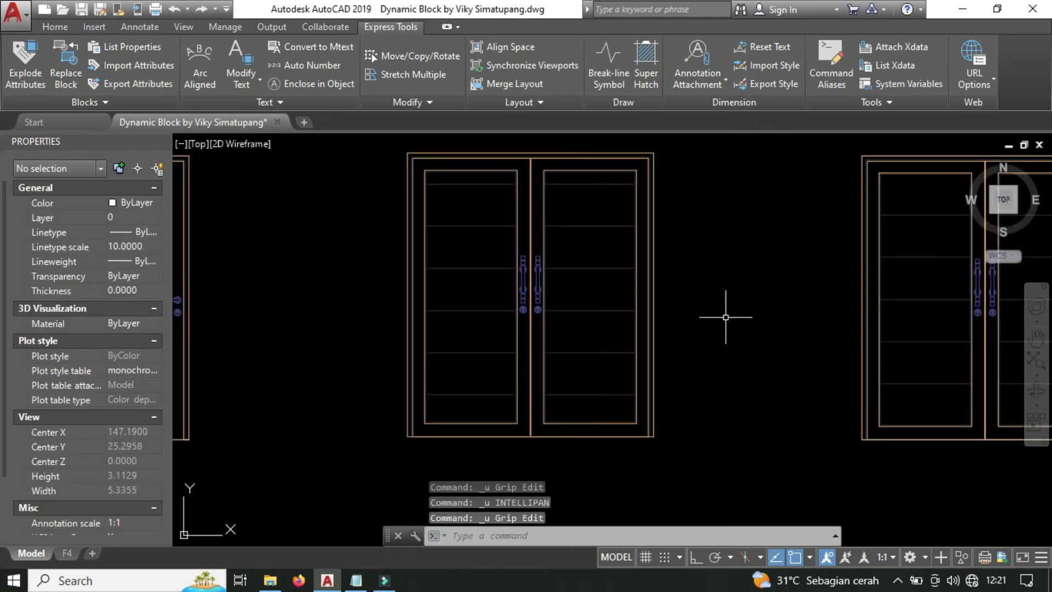
# Move the rightmost, unblocked double door drawing about 0.76 units horizontally to the right with ortho on.
pyautogui.moveTo(728, 314)
pyautogui.mouseDown(button='middle')
pyautogui.moveTo(597, 359)
pyautogui.moveTo(686, 330)
pyautogui.mouseUp(button='middle')
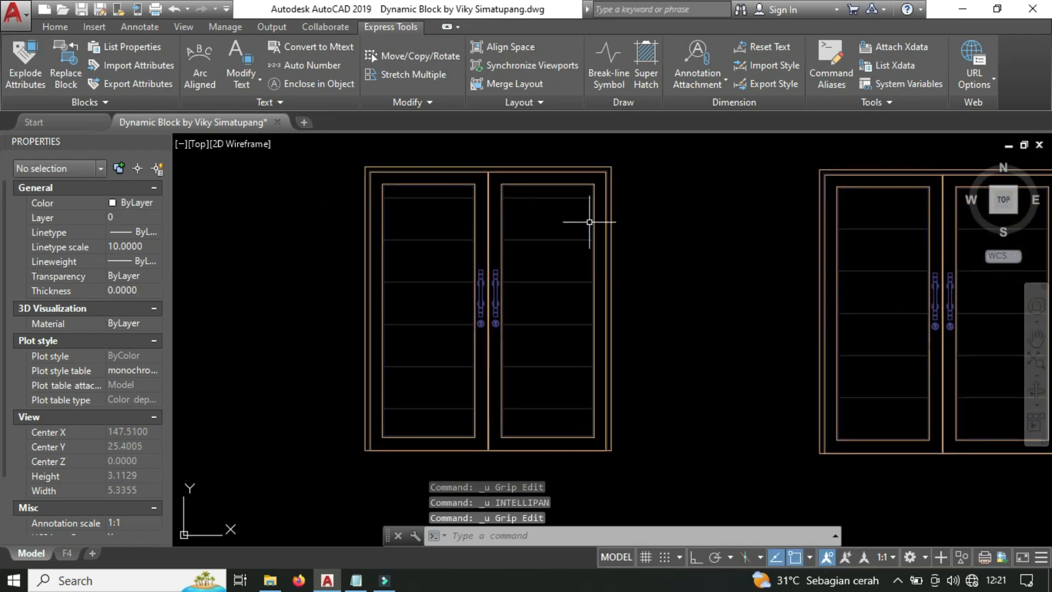
pyautogui.moveTo(606, 228)
pyautogui.mouseDown(button='middle')
pyautogui.moveTo(530, 244)
pyautogui.moveTo(542, 230)
pyautogui.moveTo(698, 239)
pyautogui.moveTo(265, 268)
pyautogui.moveTo(306, 261)
pyautogui.mouseUp(button='middle')
pyautogui.click(403, 142)
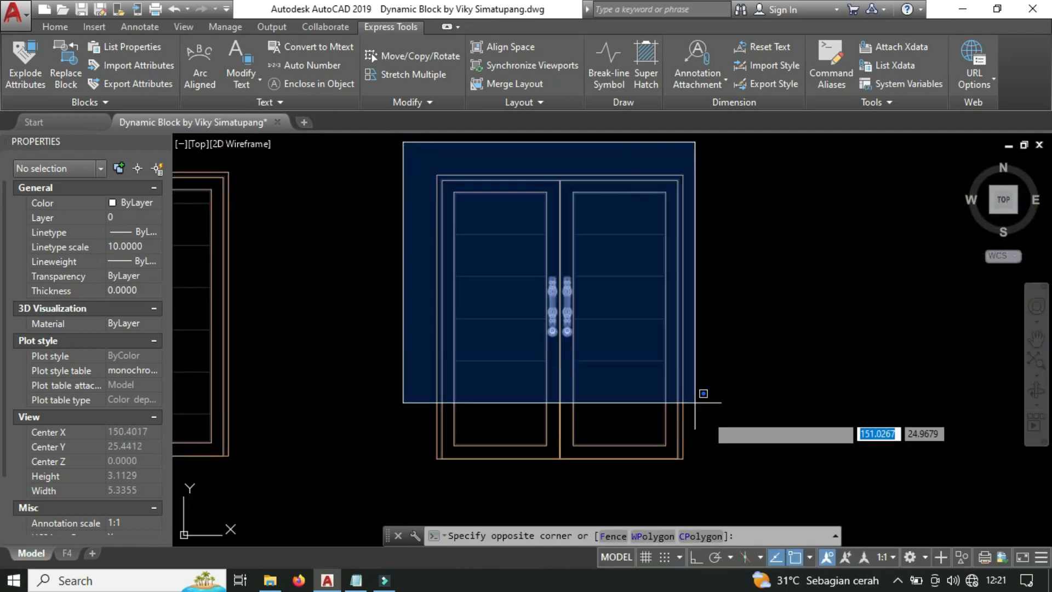
pyautogui.click(761, 446)
pyautogui.write('m')
pyautogui.press('Return')
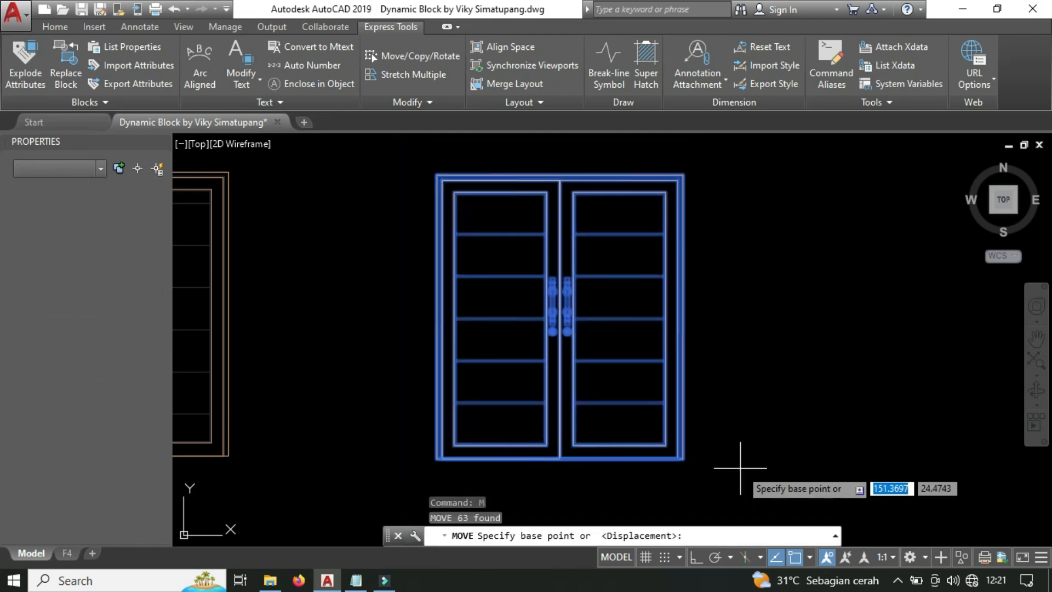
pyautogui.click(746, 470)
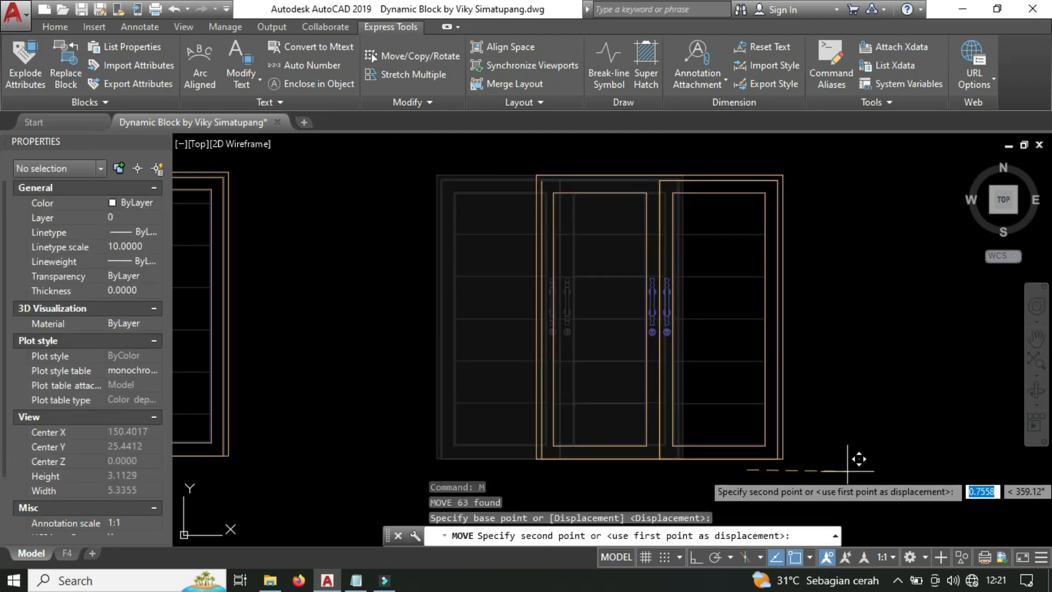
pyautogui.press('F8')
pyautogui.click(858, 458)
pyautogui.press('Return')
pyautogui.press('Escape')
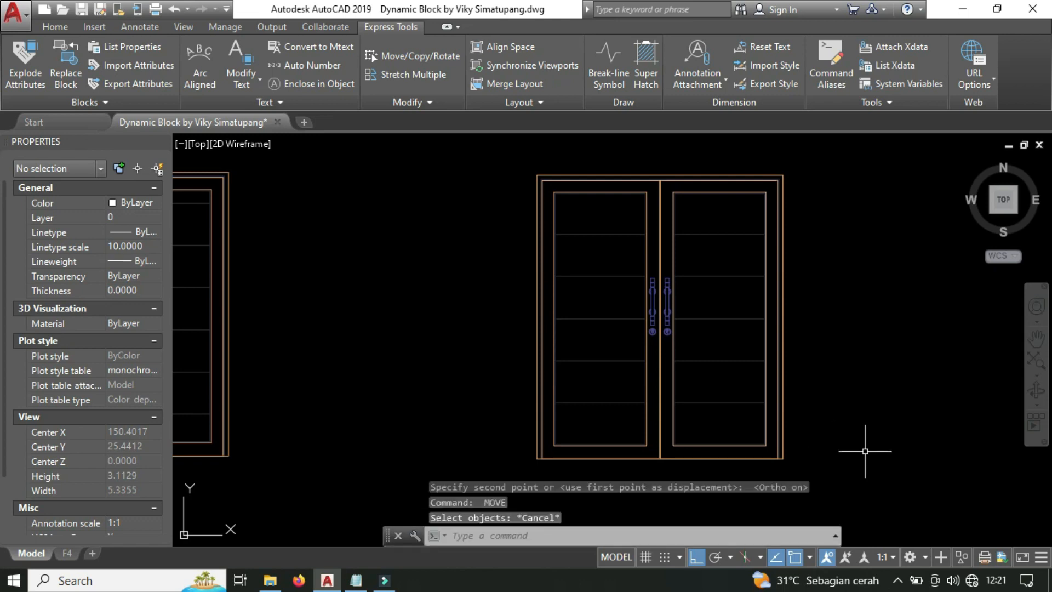
pyautogui.press('Escape')
pyautogui.press('Escape')
pyautogui.press('Escape')
# Examine the hatch settings of both door panels, including their associativity, and clear the selection.
pyautogui.moveTo(871, 435); pyautogui.dragTo(741, 444, button='middle')
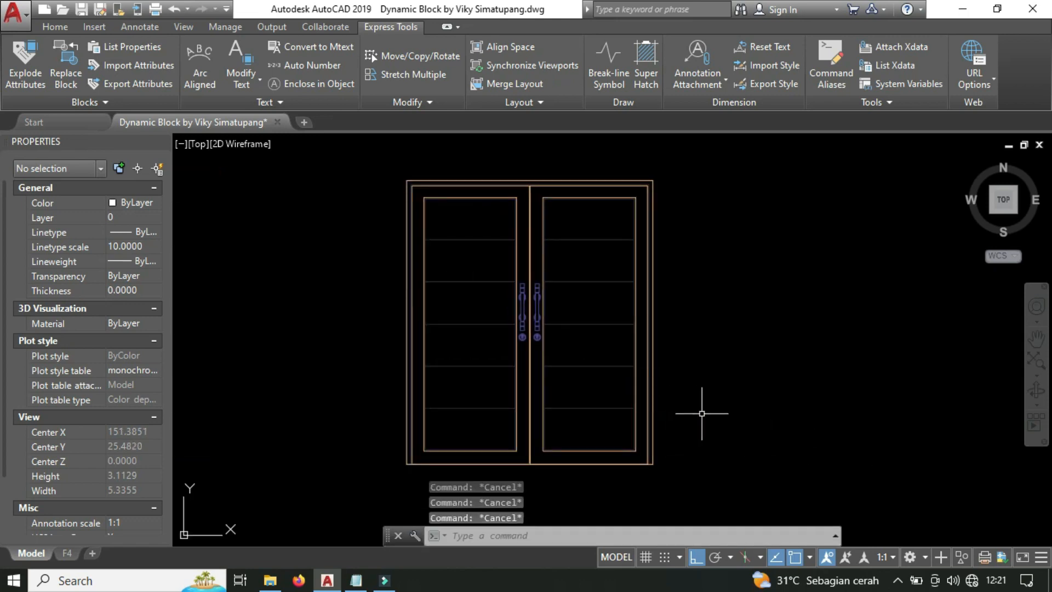
pyautogui.click(623, 325)
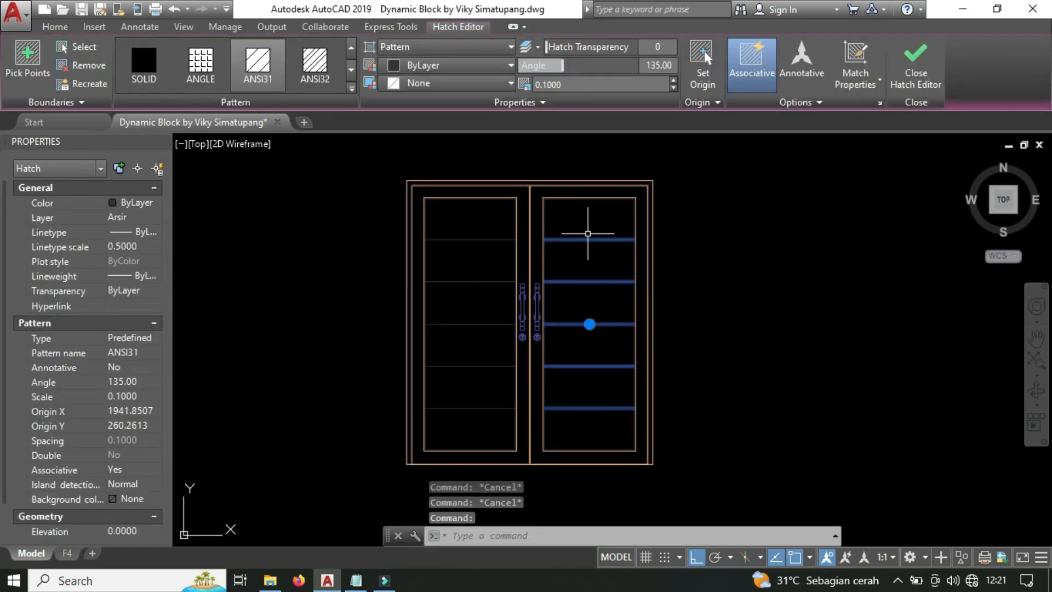
pyautogui.click(484, 232)
pyautogui.click(433, 293)
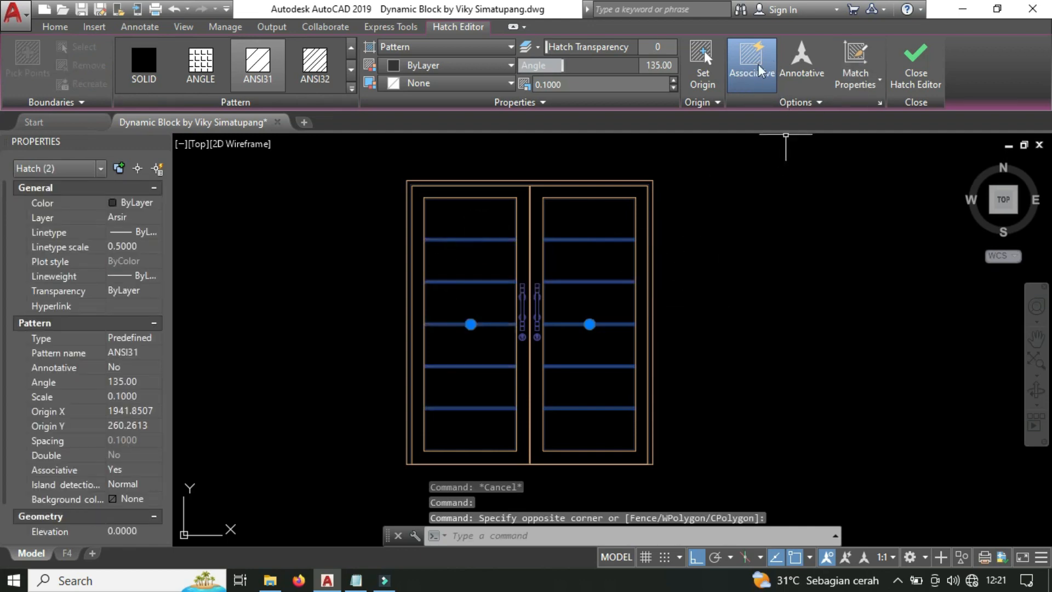
pyautogui.press('Escape')
# Select the whole unblocked double door drawing and start a block definition named Pintu Double 2.
pyautogui.moveTo(668, 325); pyautogui.dragTo(723, 329, button='middle')
pyautogui.click(749, 480)
pyautogui.click(387, 164)
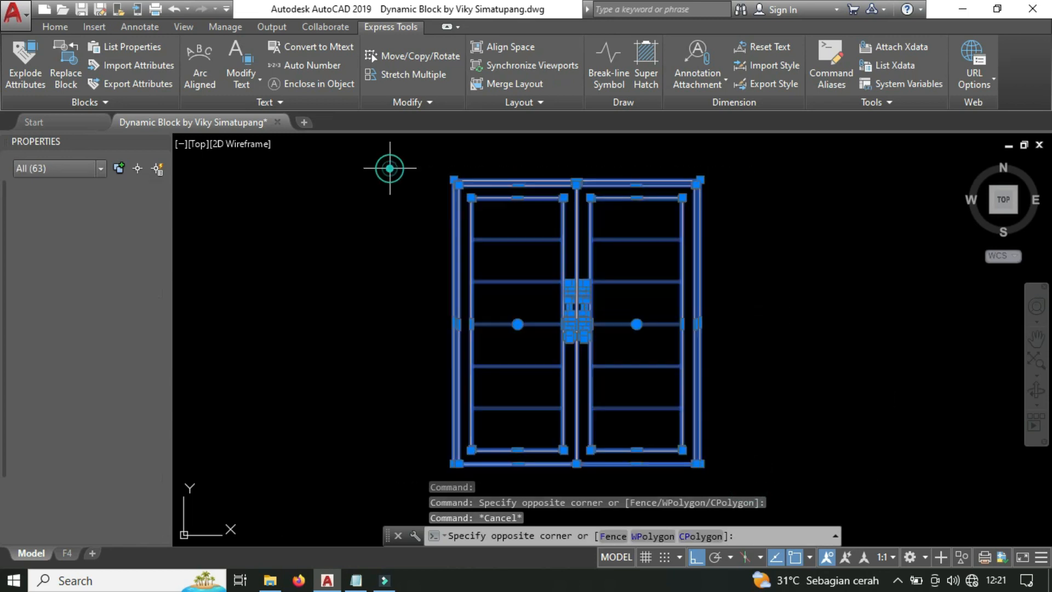
pyautogui.write('b')
pyautogui.press('Return')
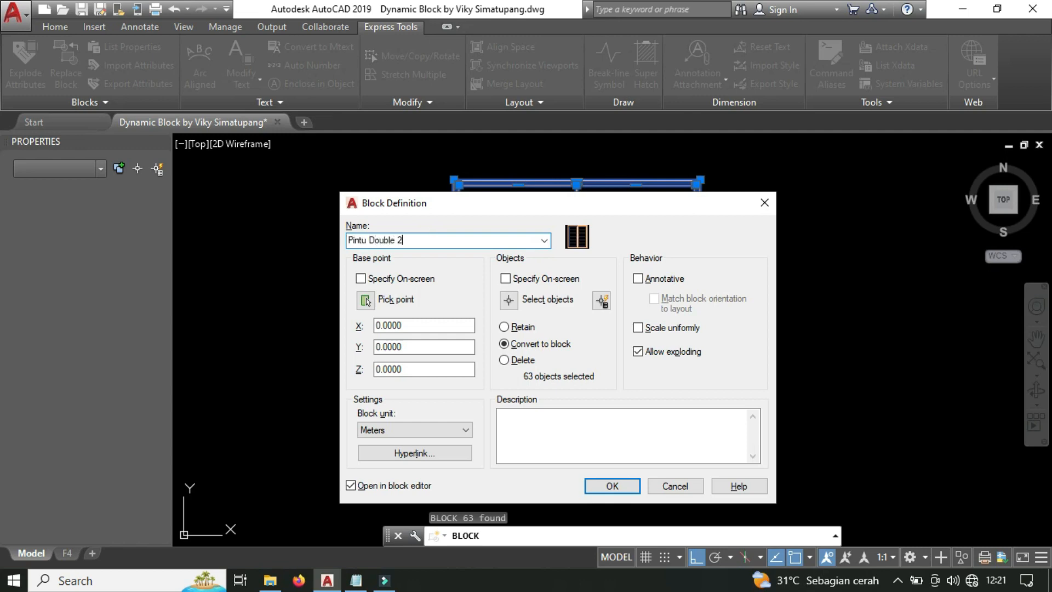
# Set the block's base point at the door frame's outer lower-left corner, redefine the existing block and open it for block editing.
pyautogui.click(366, 300)
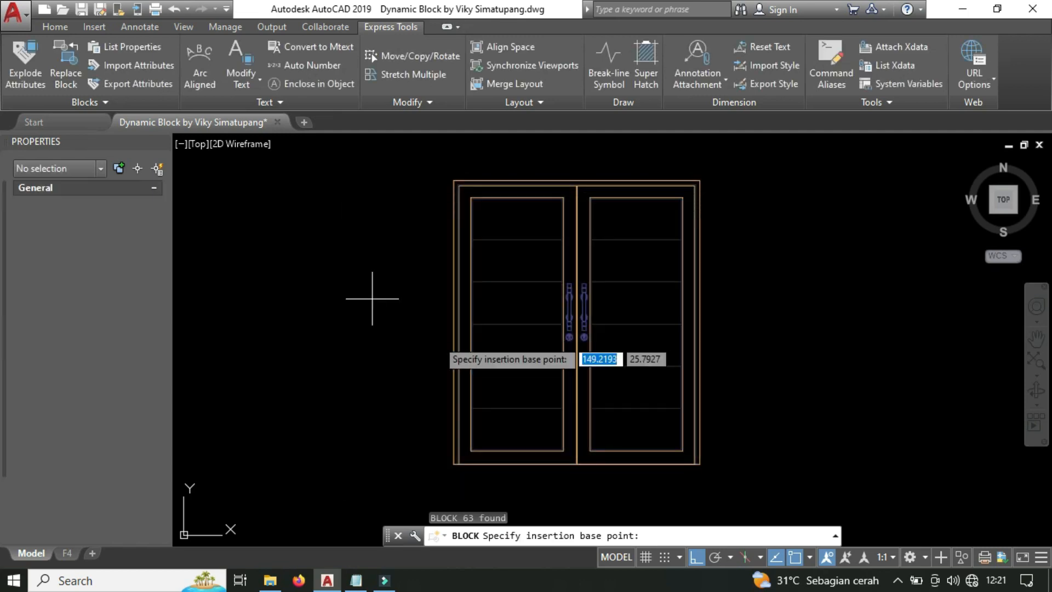
pyautogui.scroll(3, 444, 474)
pyautogui.scroll(5, 444, 474)
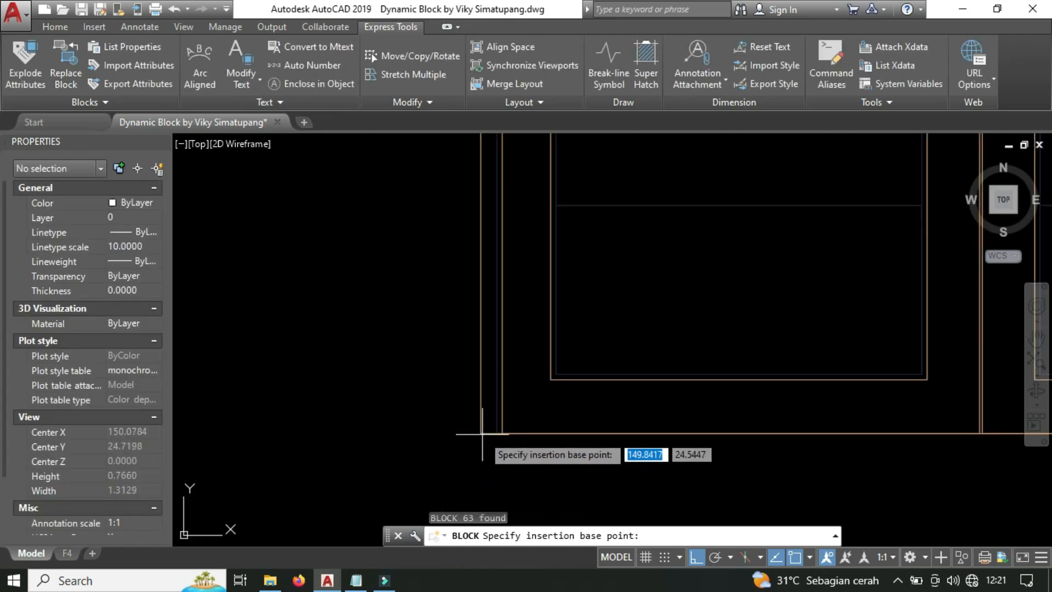
pyautogui.click(481, 434)
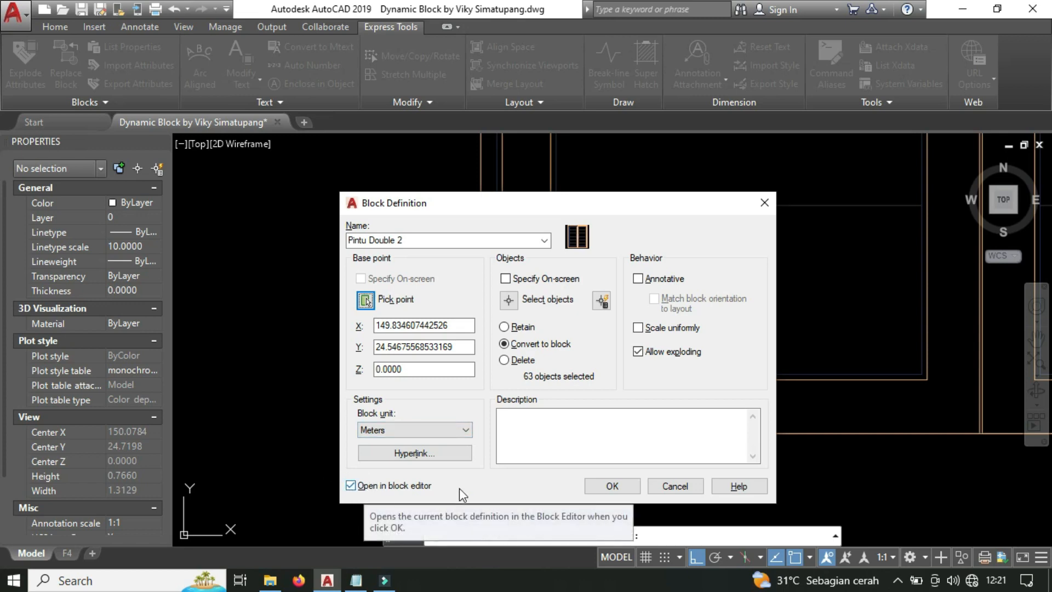
pyautogui.click(612, 486)
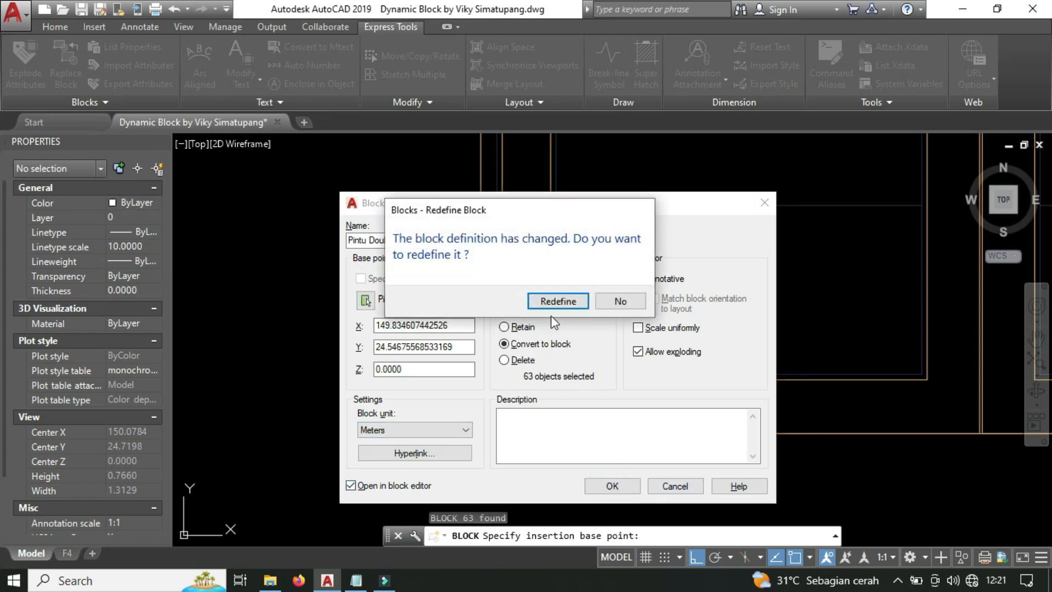
pyautogui.click(556, 301)
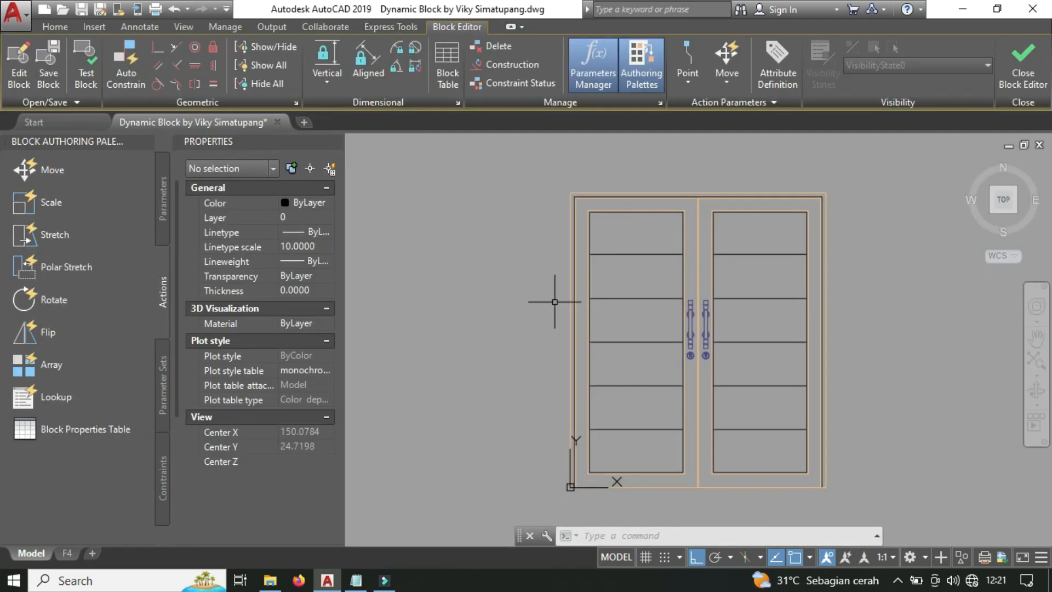
# Add a horizontal linear parameter below the right door leaf, from the bottom centre where the leaves meet to the frame's inner right edge.
pyautogui.moveTo(580, 306)
pyautogui.mouseDown(button='middle')
pyautogui.moveTo(498, 303)
pyautogui.moveTo(484, 277)
pyautogui.mouseUp(button='middle')
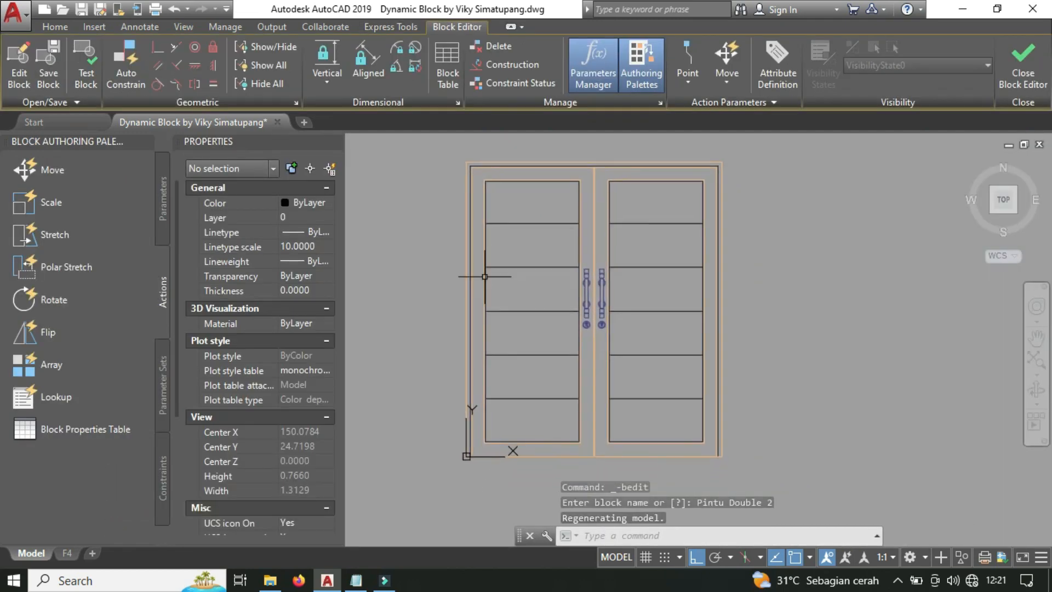
pyautogui.click(162, 192)
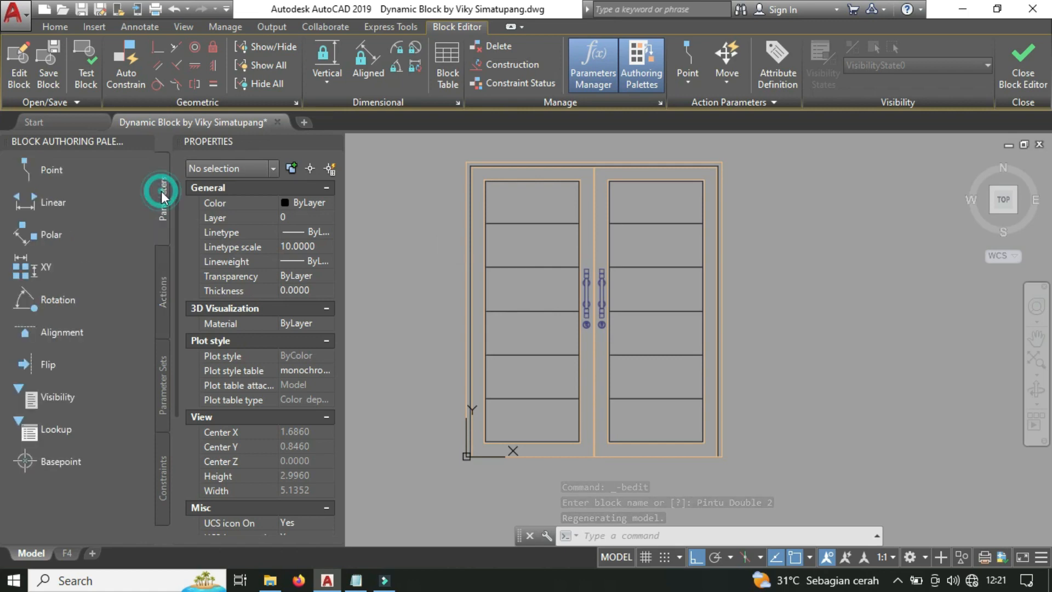
pyautogui.click(93, 205)
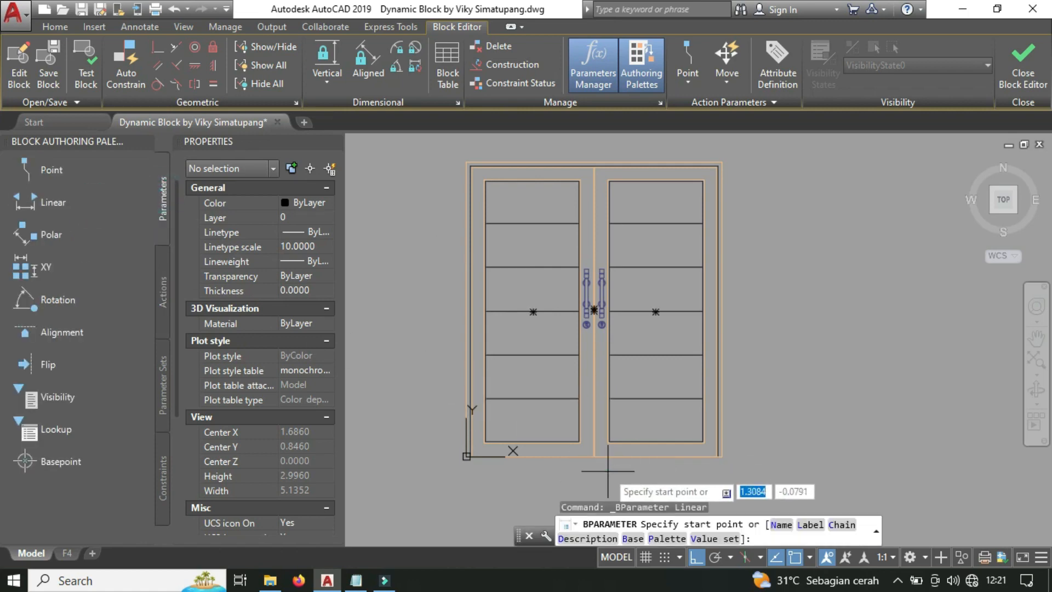
pyautogui.scroll(8, 673, 479)
pyautogui.moveTo(546, 458); pyautogui.dragTo(782, 450, button='middle')
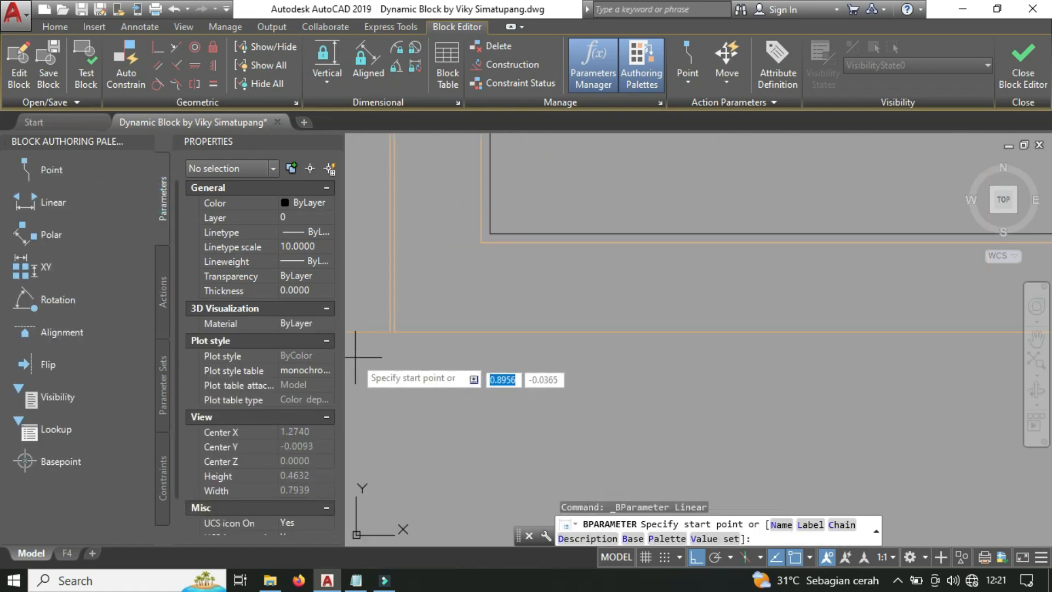
pyautogui.scroll(6, 377, 332)
pyautogui.click(444, 328)
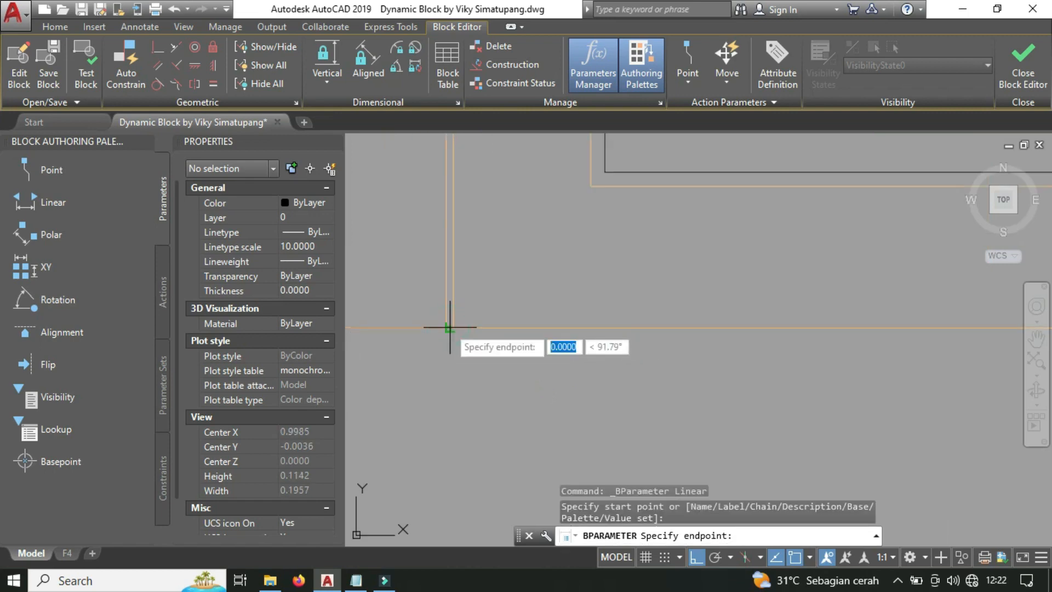
pyautogui.scroll(-3, 529, 359)
pyautogui.scroll(-3, 700, 358)
pyautogui.moveTo(732, 358); pyautogui.dragTo(580, 359, button='middle')
pyautogui.scroll(3, 857, 354)
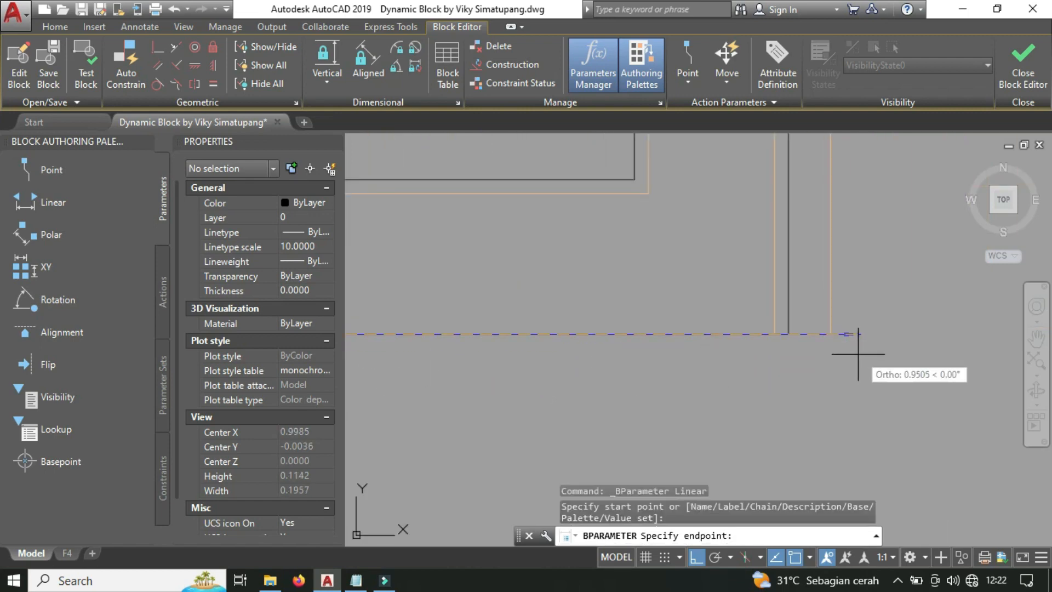
pyautogui.click(789, 334)
pyautogui.scroll(-2, 774, 387)
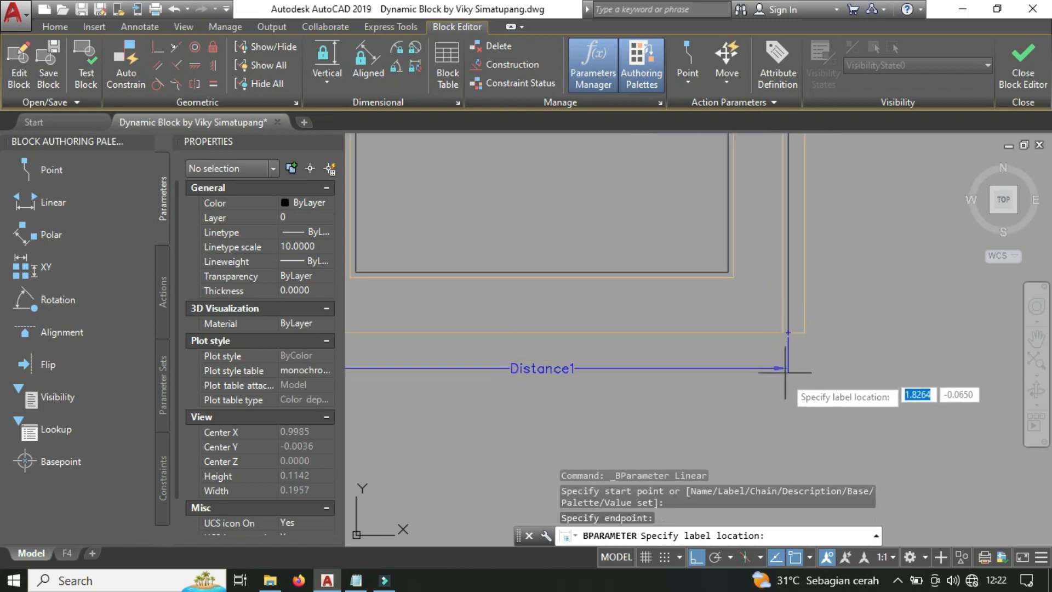
pyautogui.click(794, 398)
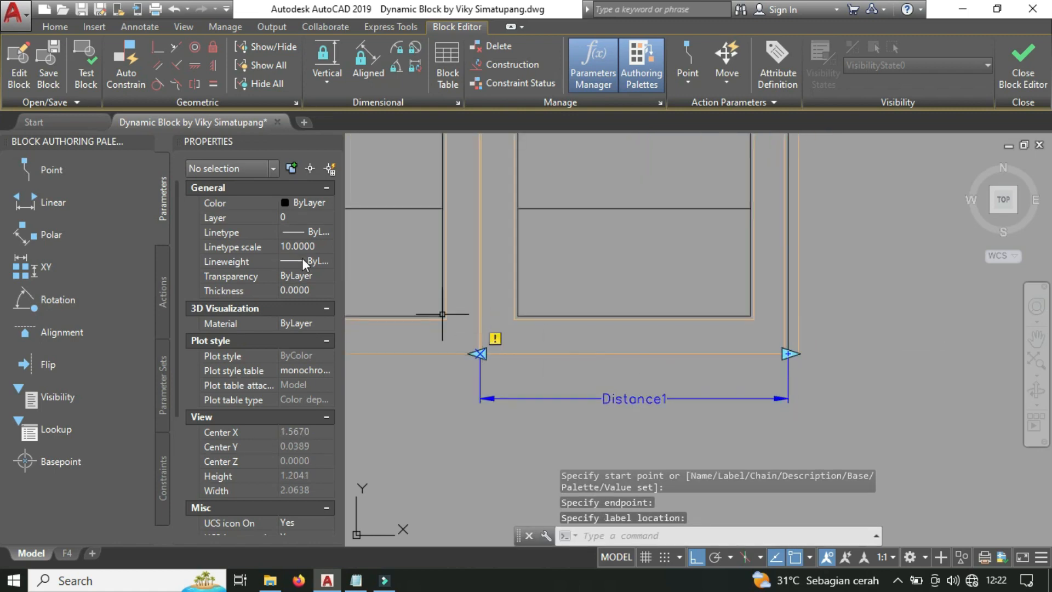
# Add a horizontal linear parameter below the left door leaf, from the same bottom centre point to the frame's inner left edge.
pyautogui.click(76, 201)
pyautogui.scroll(5, 471, 356)
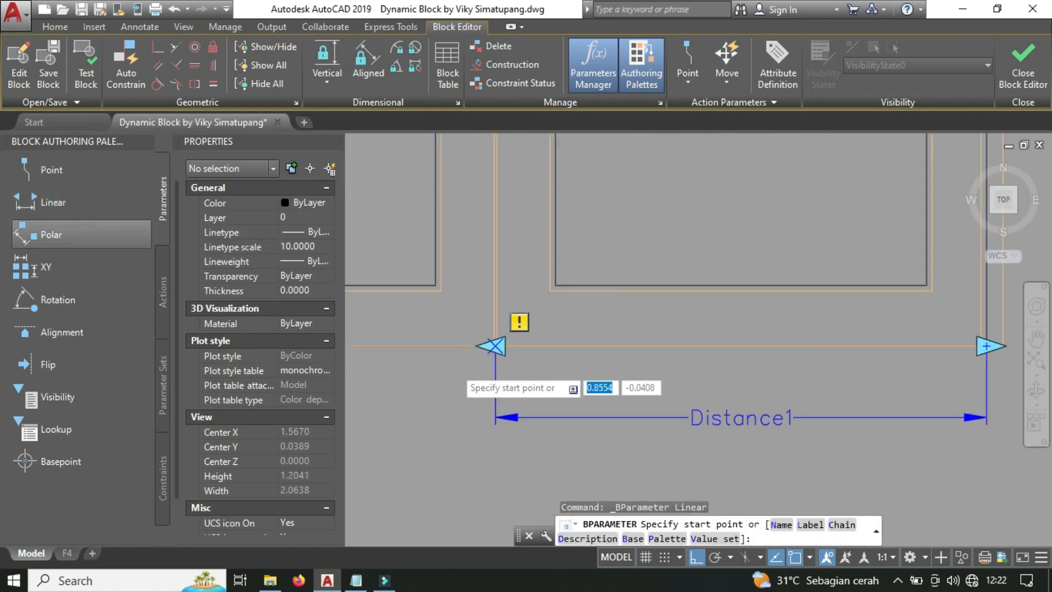
pyautogui.click(568, 304)
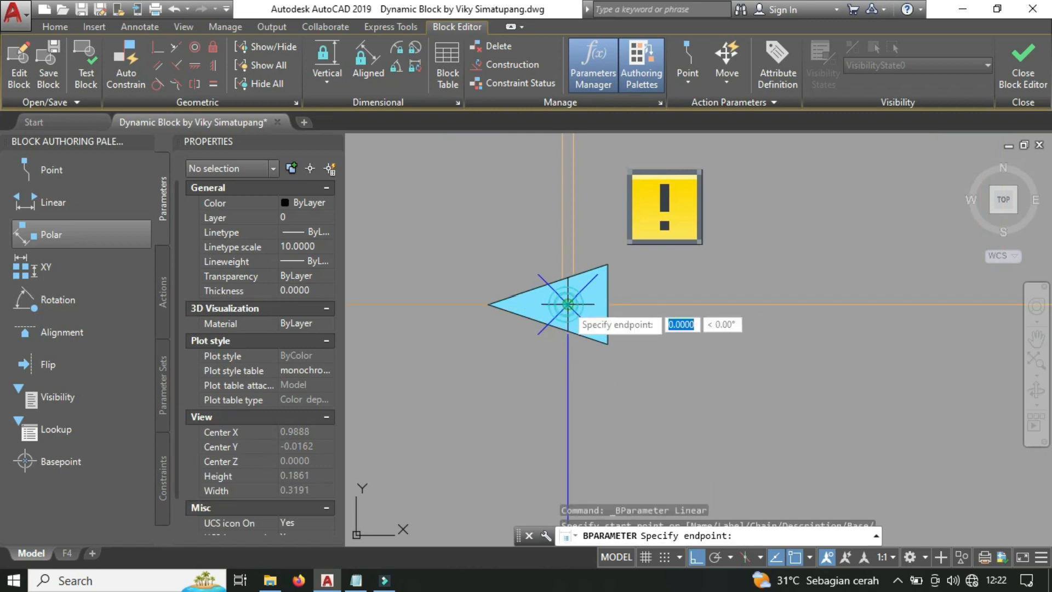
pyautogui.scroll(-4, 568, 307)
pyautogui.moveTo(564, 334); pyautogui.dragTo(981, 344, button='middle')
pyautogui.scroll(-2, 980, 344)
pyautogui.scroll(4, 570, 334)
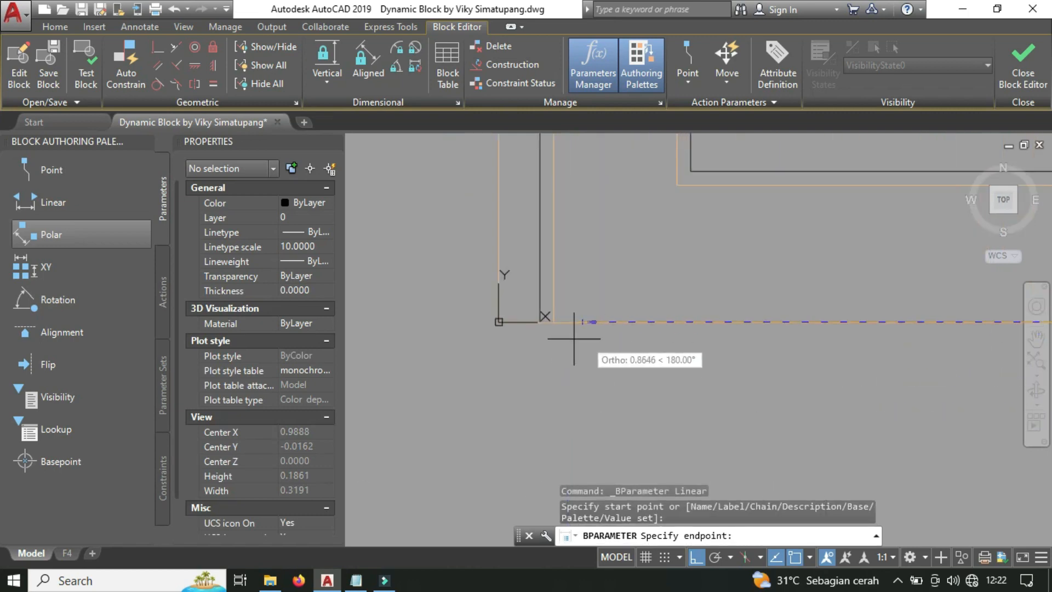
pyautogui.click(540, 321)
pyautogui.scroll(-5, 542, 321)
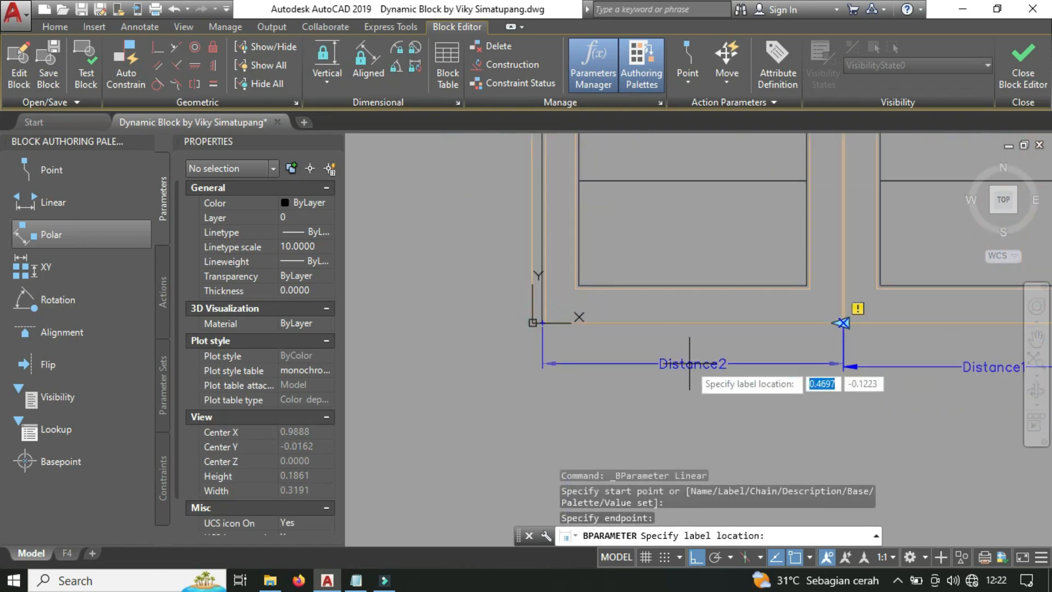
pyautogui.click(691, 367)
# Add a vertical linear parameter from the frame's outer lower-right corner to its upper-right corner, with the label outside the door.
pyautogui.scroll(-4, 712, 378)
pyautogui.moveTo(775, 405); pyautogui.dragTo(514, 452, button='middle')
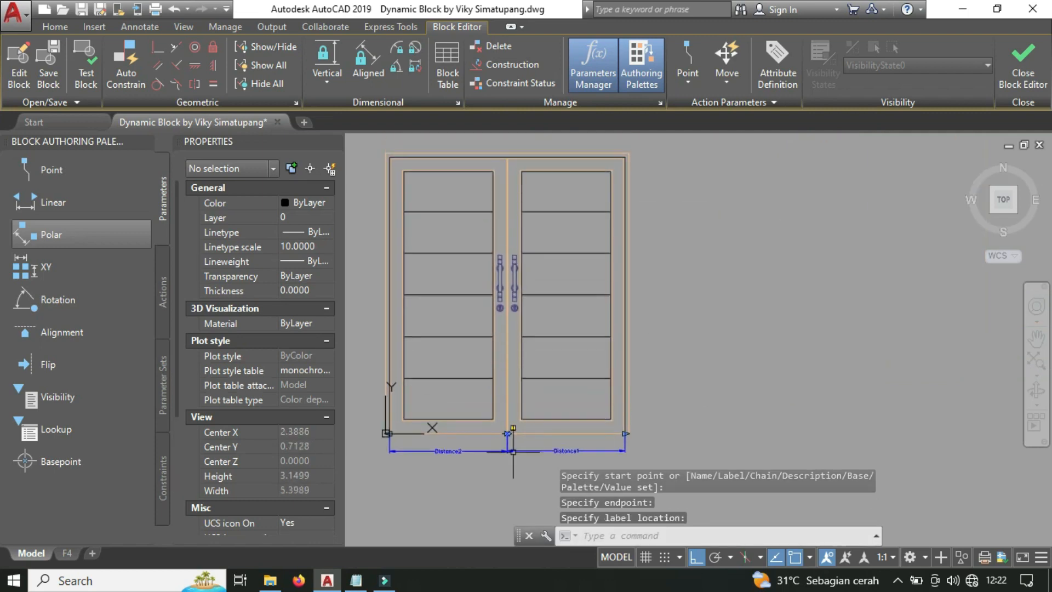
pyautogui.click(80, 205)
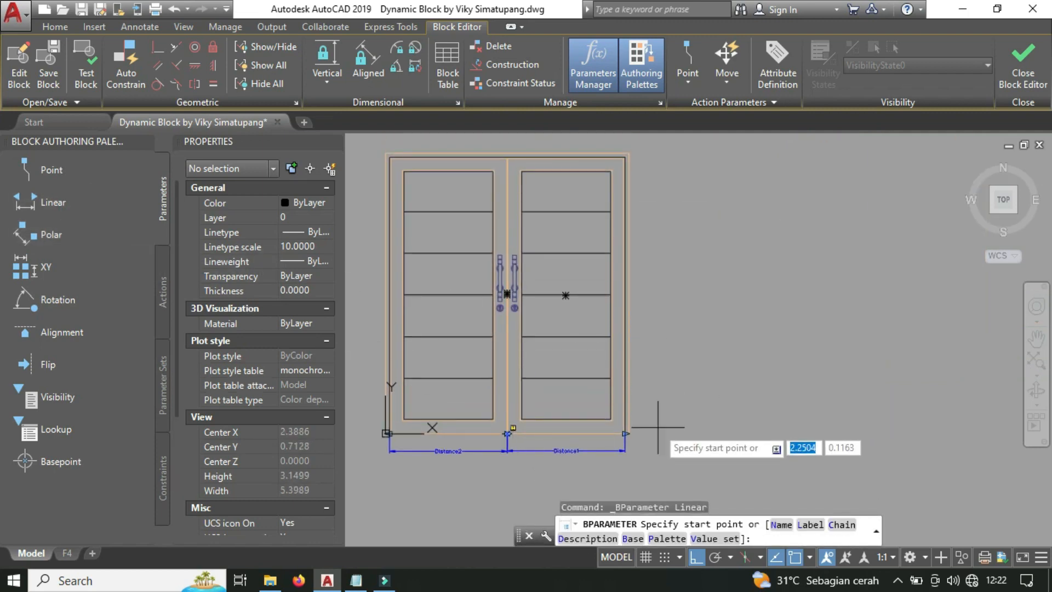
pyautogui.click(628, 434)
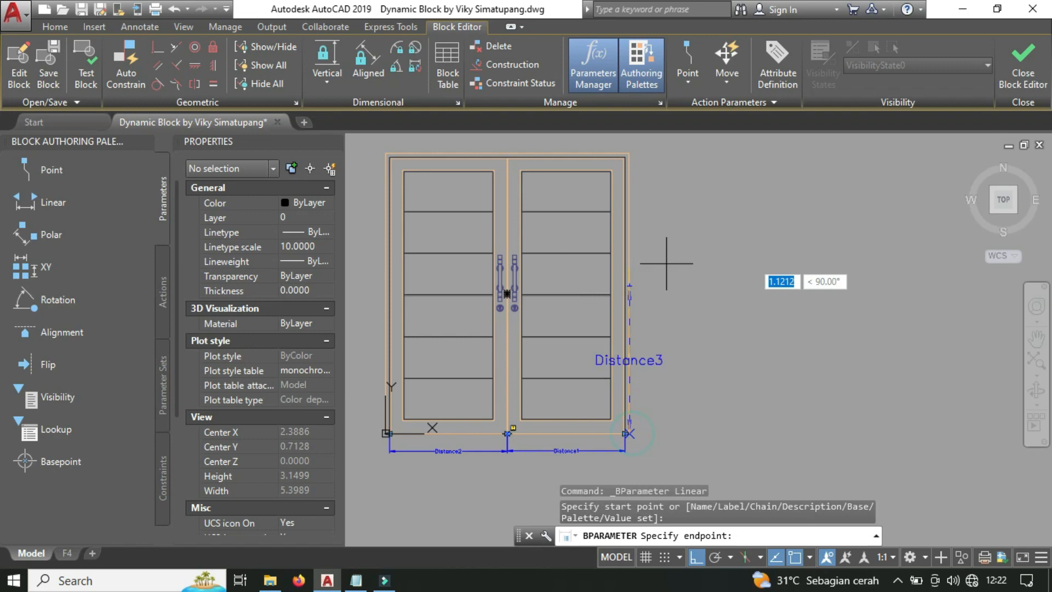
pyautogui.click(629, 152)
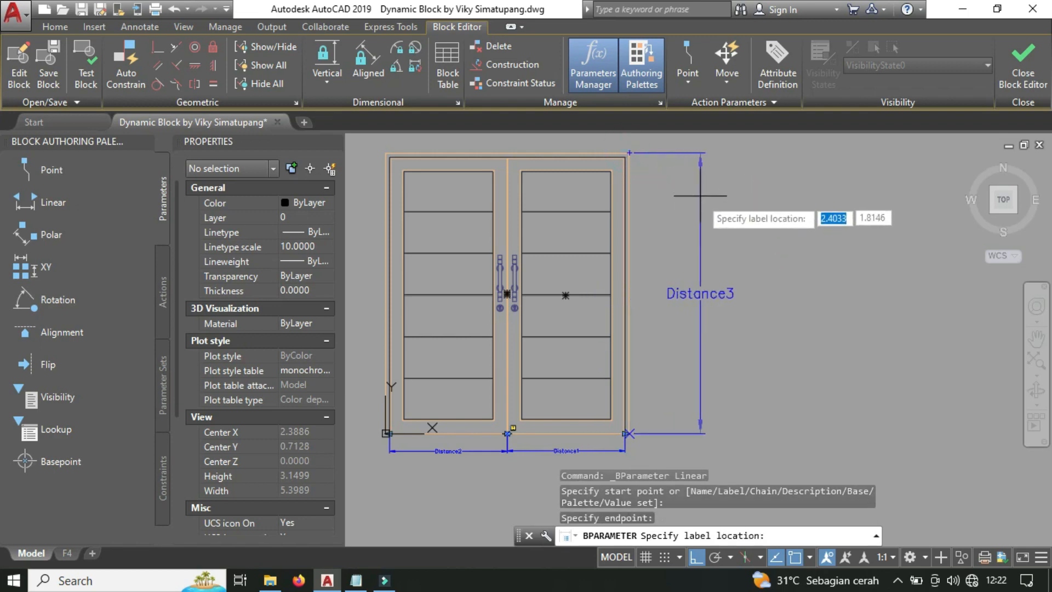
pyautogui.click(703, 219)
# Set the number of grips to 1 for all three linear parameters and clear the selection.
pyautogui.click(712, 386)
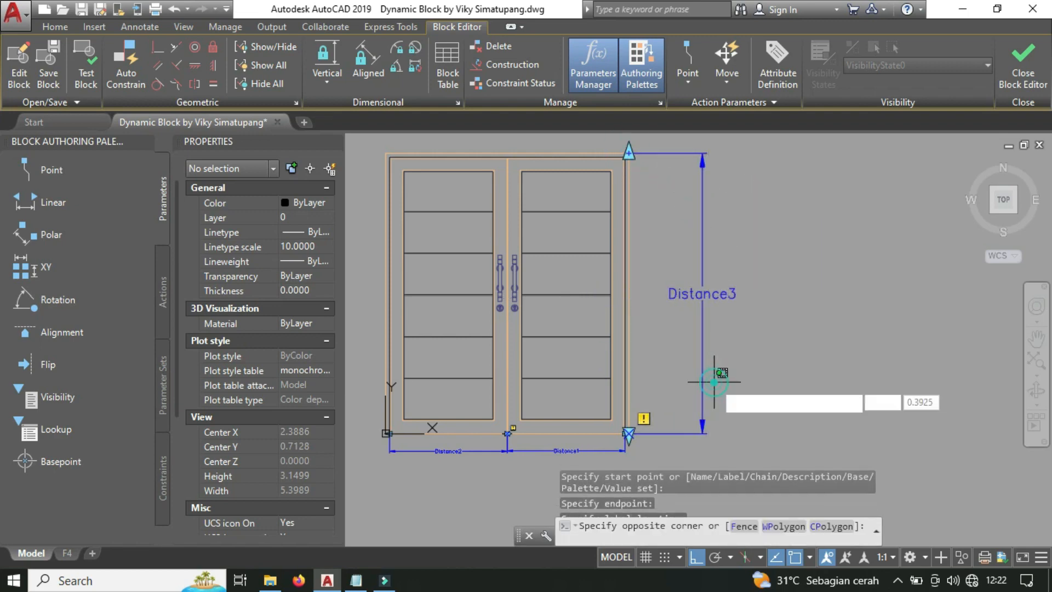
pyautogui.click(676, 376)
pyautogui.click(519, 455)
pyautogui.click(385, 450)
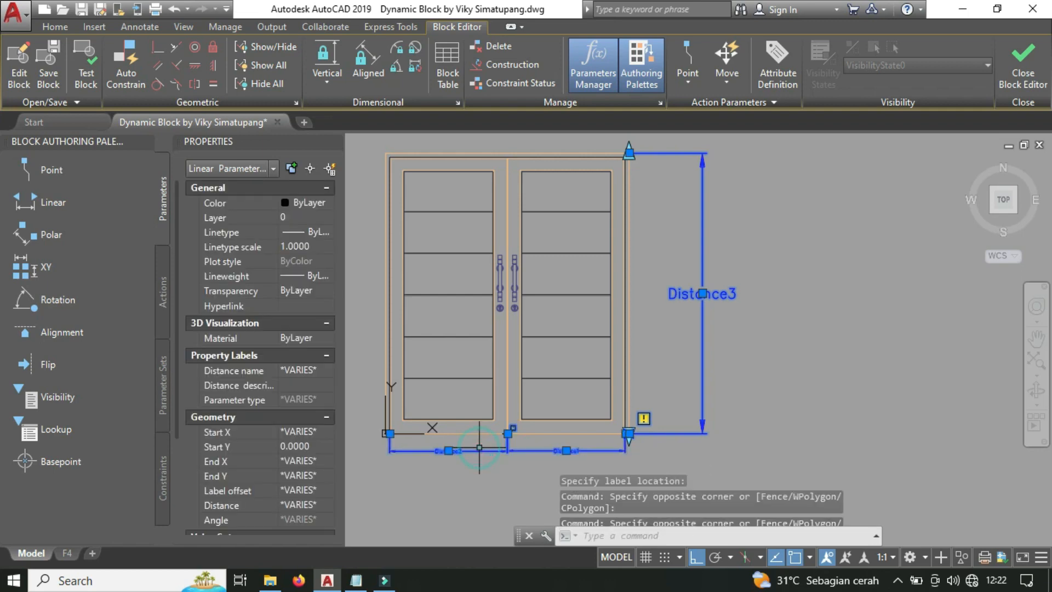
pyautogui.click(290, 525)
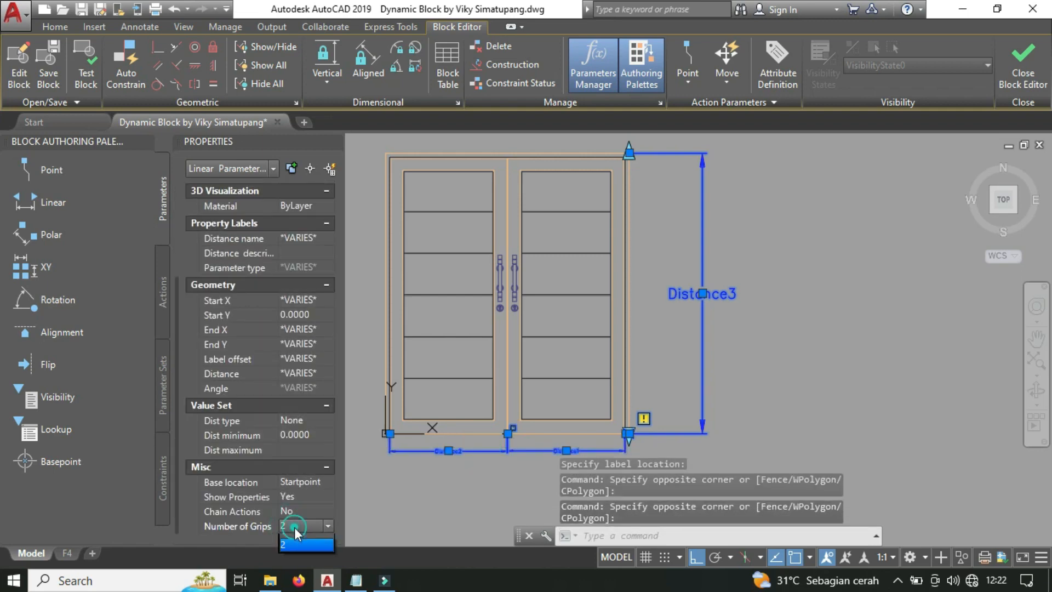
pyautogui.click(301, 551)
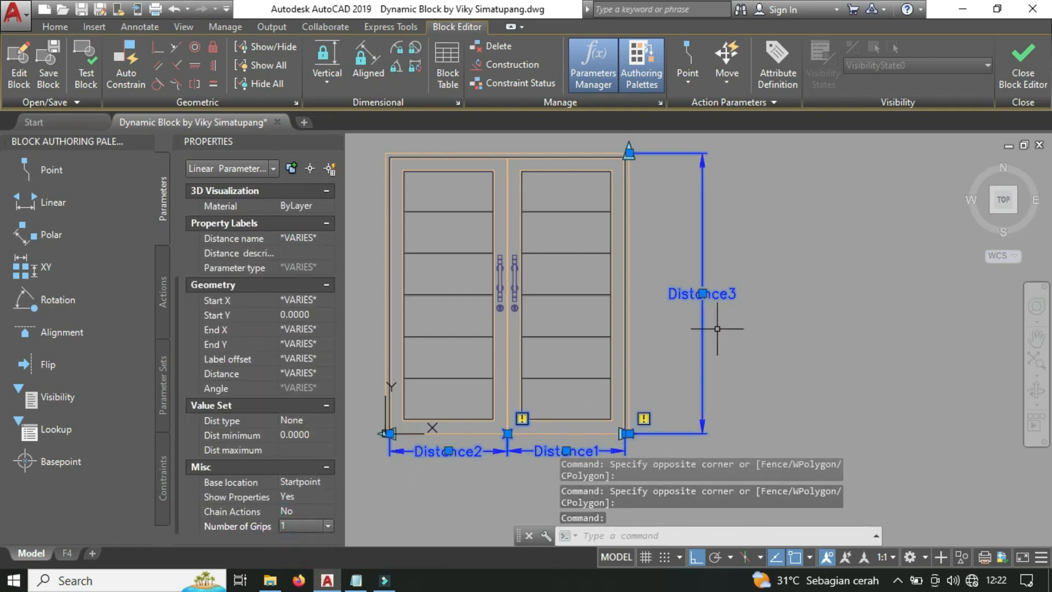
pyautogui.press('Escape')
# Rename the vertical height parameter to "T Pintu".
pyautogui.click(725, 293)
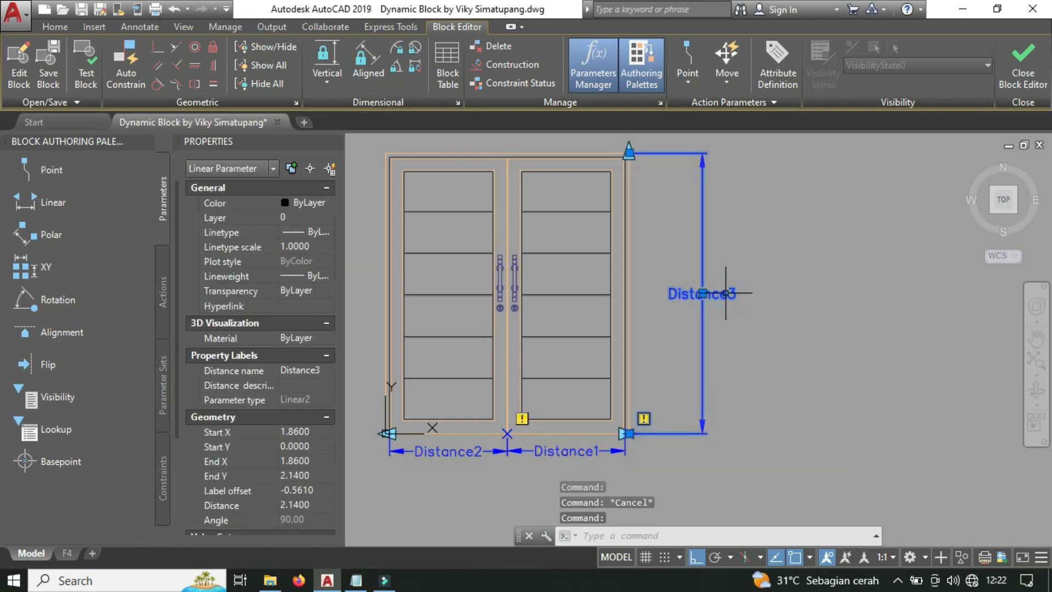
pyautogui.rightClick(727, 296)
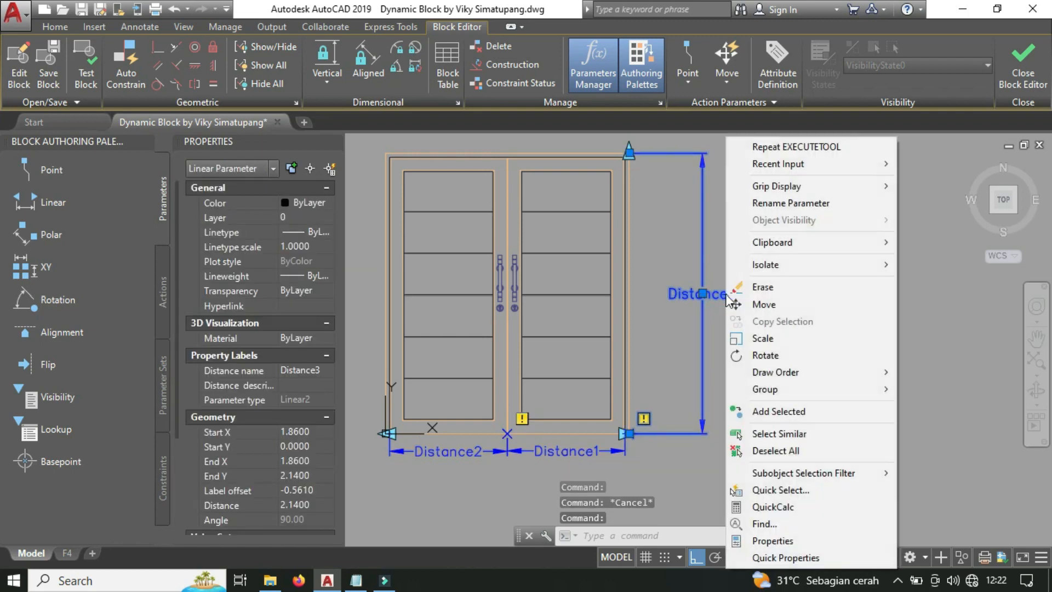
pyautogui.click(800, 204)
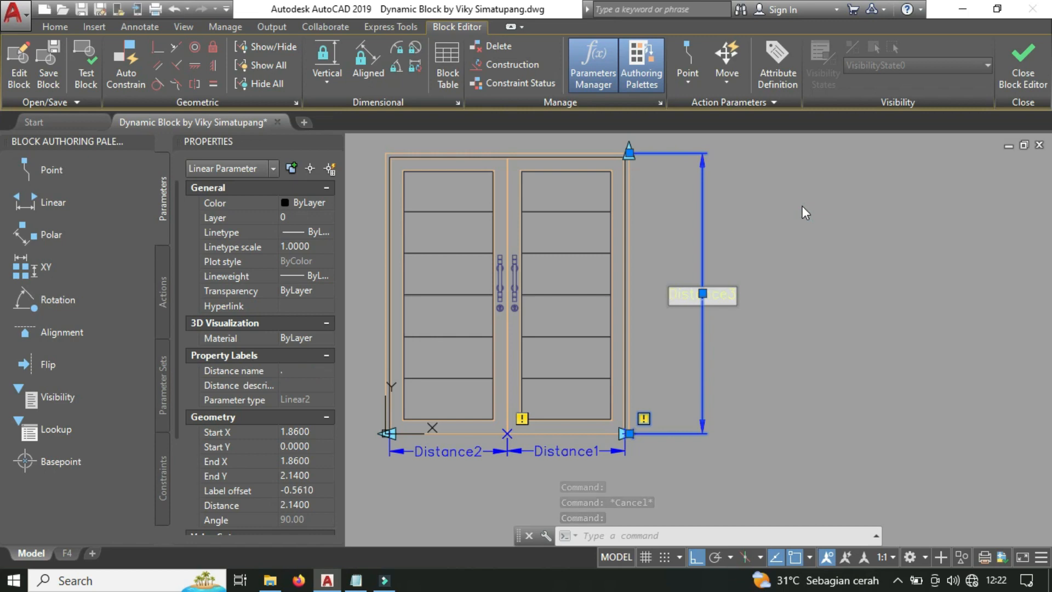
pyautogui.doubleClick(694, 291)
pyautogui.press('BackSpace')
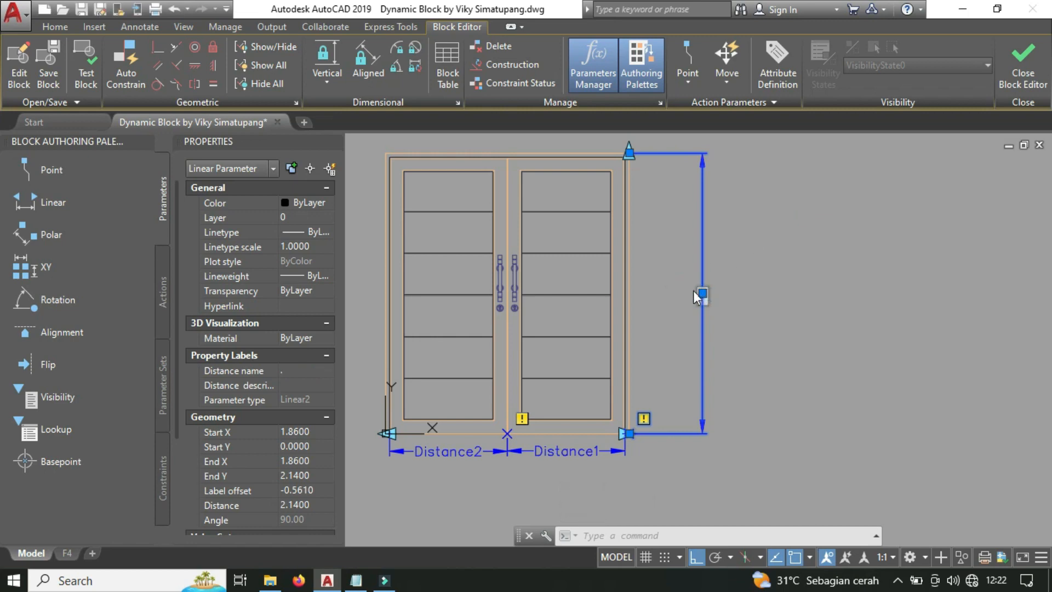
pyautogui.write('Tinggi Pintu')
pyautogui.press('Return')
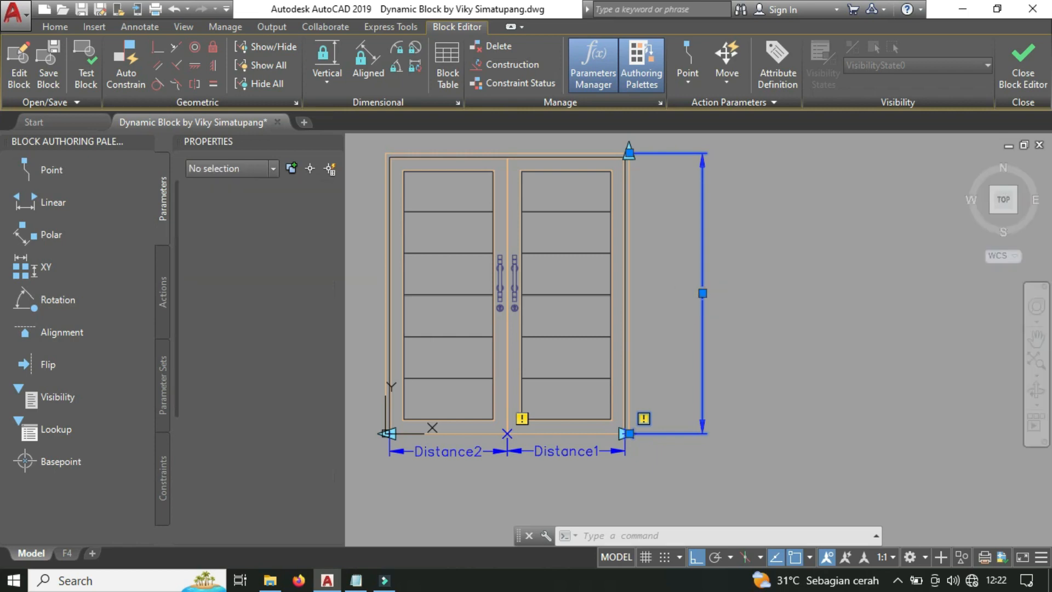
# Rename the right leaf's width parameter to "L Pintu 1".
pyautogui.click(575, 437)
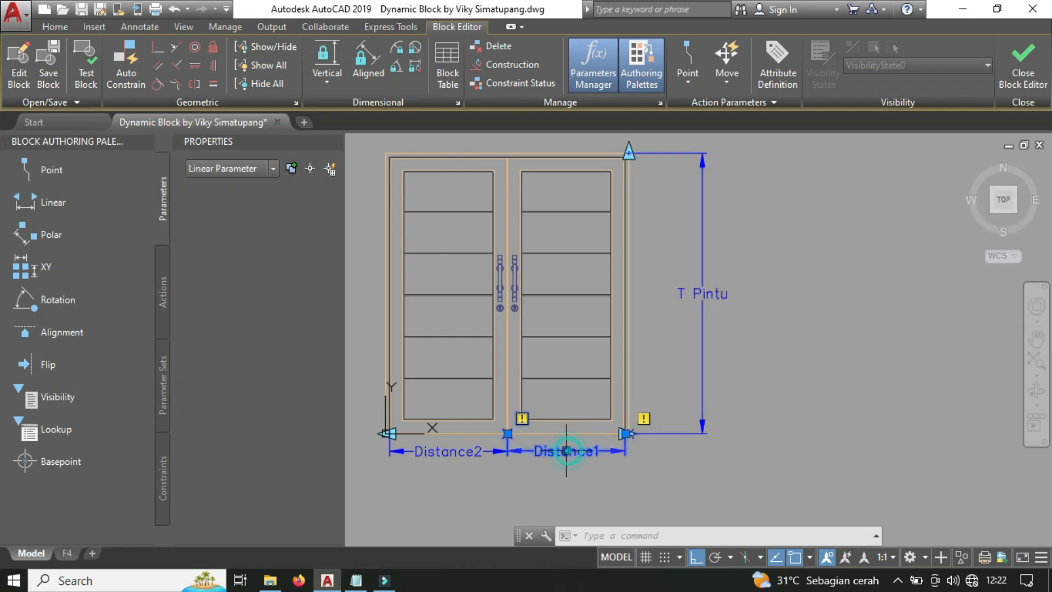
pyautogui.rightClick(571, 439)
pyautogui.click(651, 86)
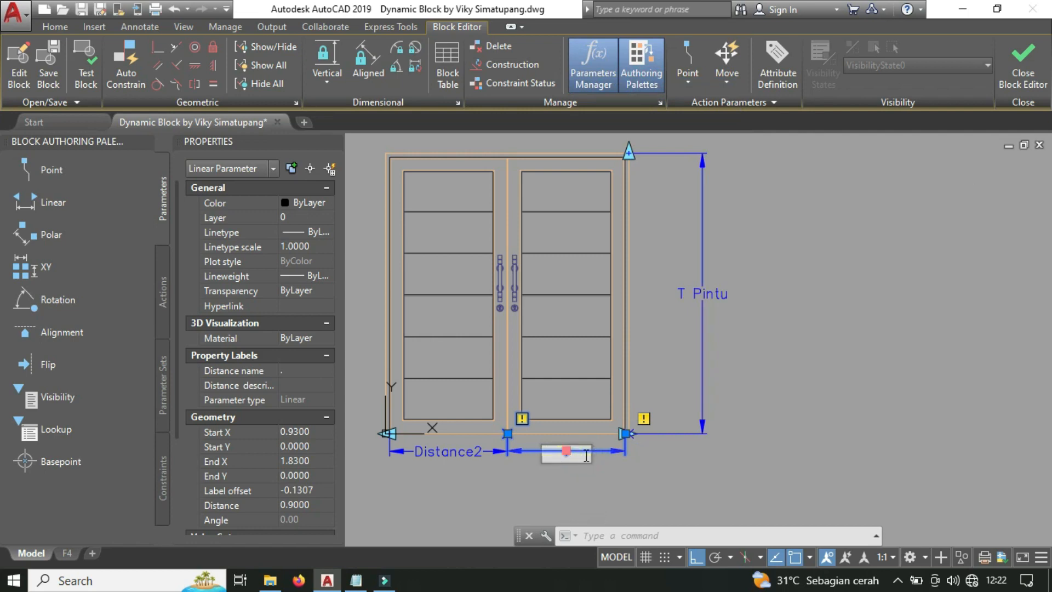
pyautogui.write('L')
pyautogui.press('Return')
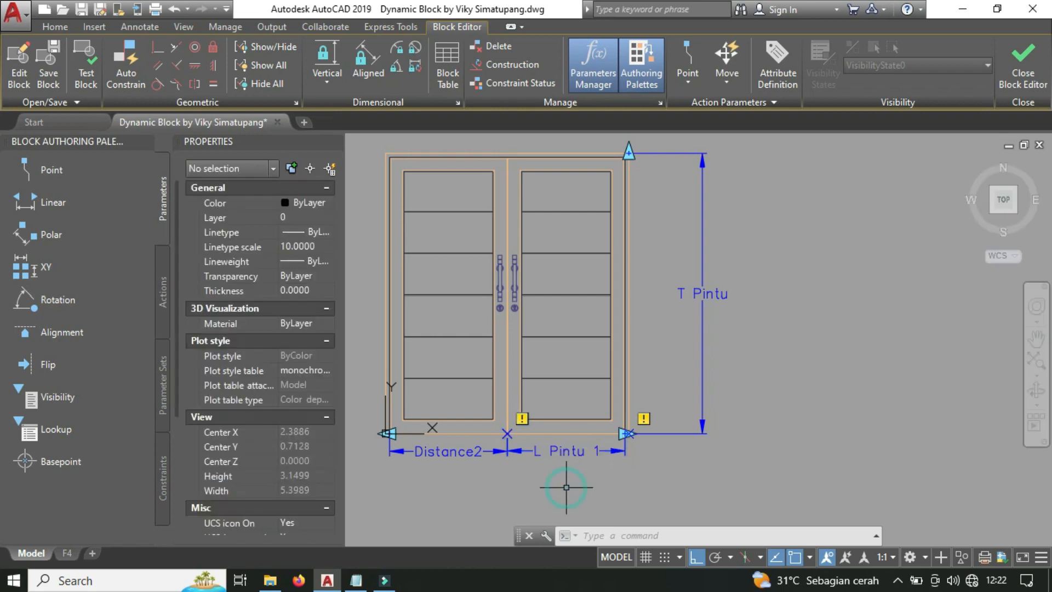
# Rename the left leaf's width parameter to "L Pintu 2".
pyautogui.click(466, 450)
pyautogui.rightClick(466, 452)
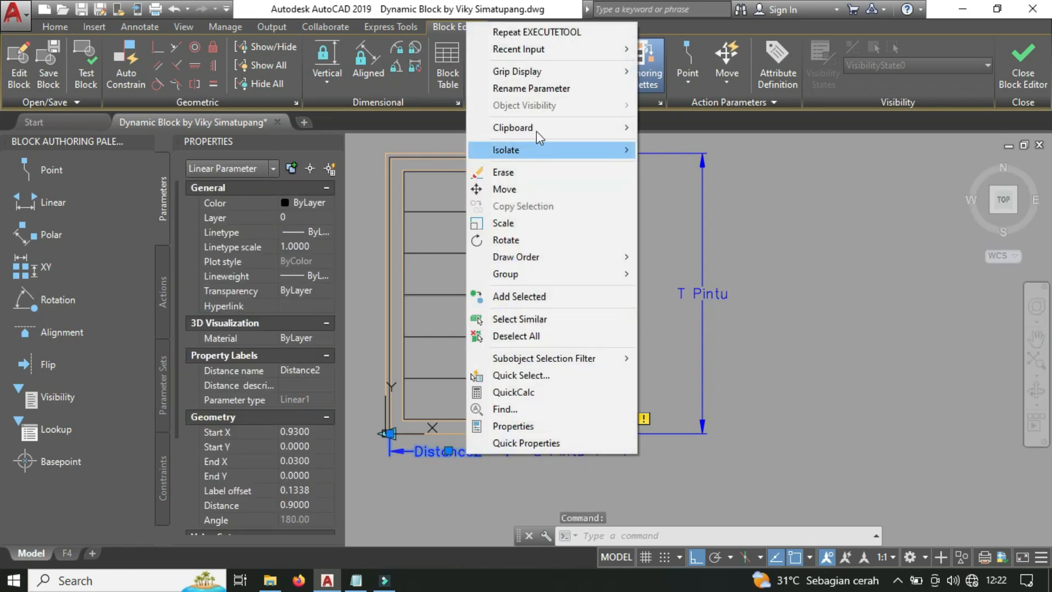
pyautogui.click(541, 88)
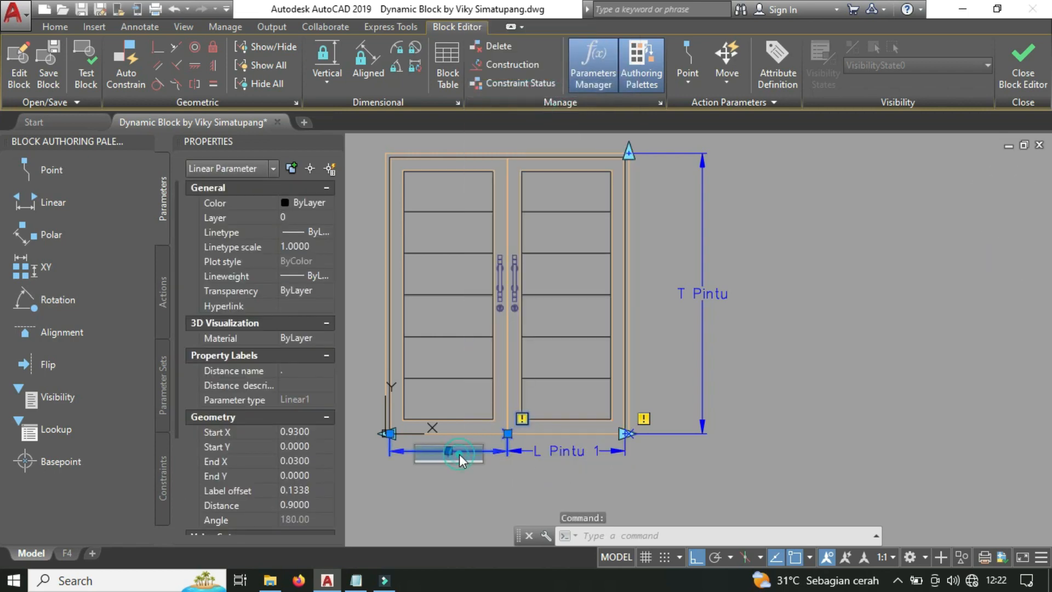
pyautogui.press('BackSpace')
pyautogui.write('L Pintu 2')
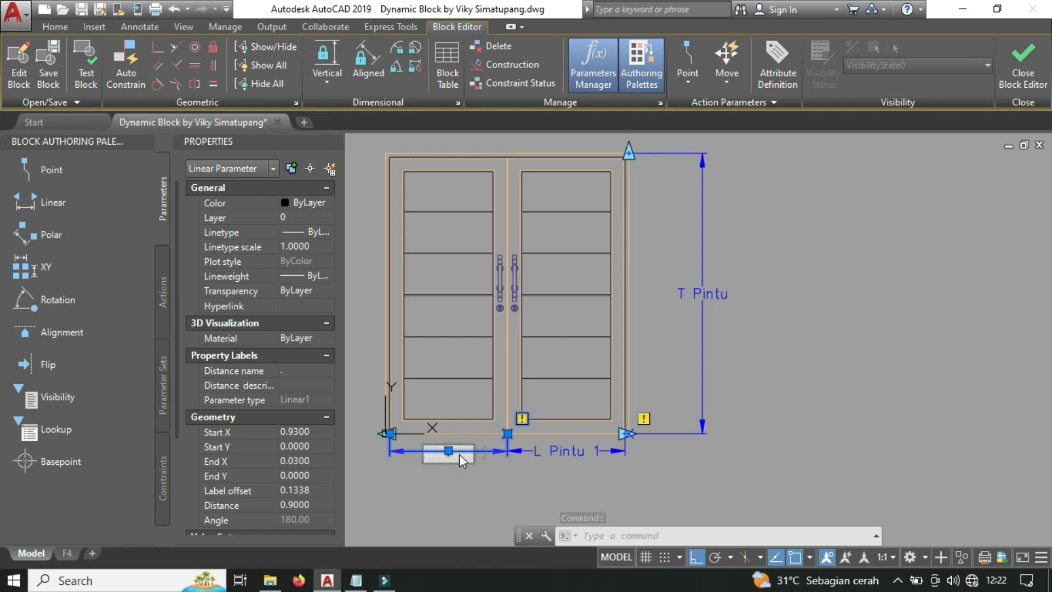
pyautogui.press('Return')
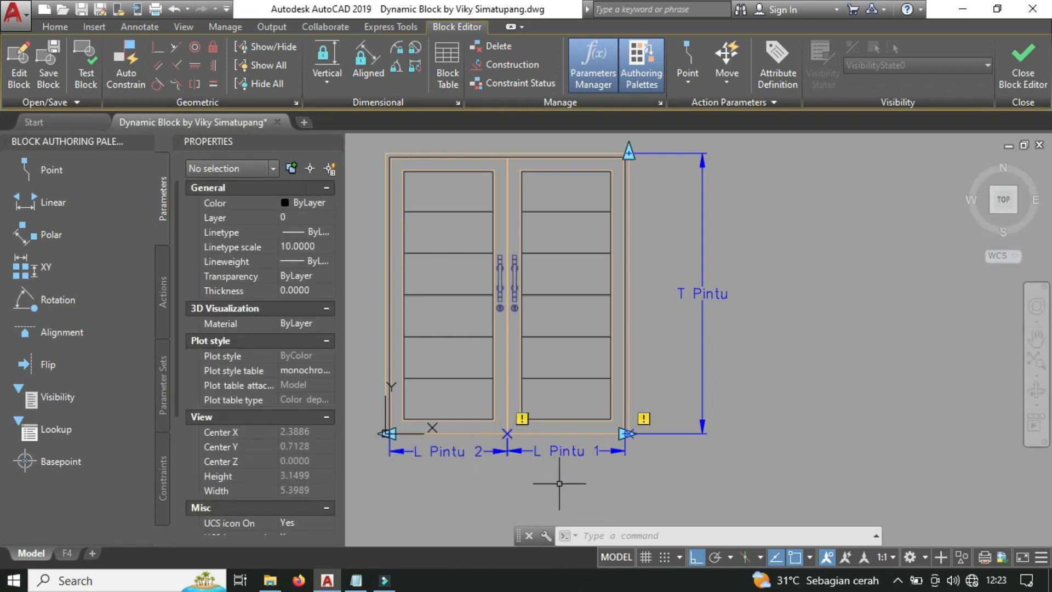
pyautogui.moveTo(559, 483)
pyautogui.mouseDown(button='middle')
pyautogui.moveTo(535, 486)
pyautogui.moveTo(542, 472)
pyautogui.mouseUp(button='middle')
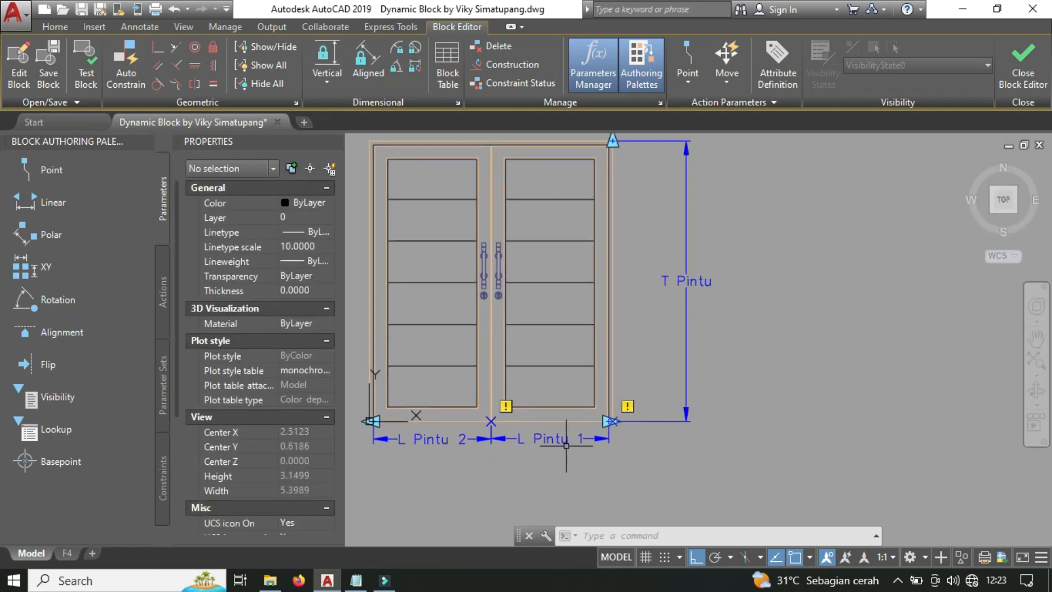
pyautogui.scroll(-2, 572, 440)
pyautogui.scroll(2, 596, 423)
pyautogui.moveTo(626, 420); pyautogui.dragTo(695, 417, button='middle')
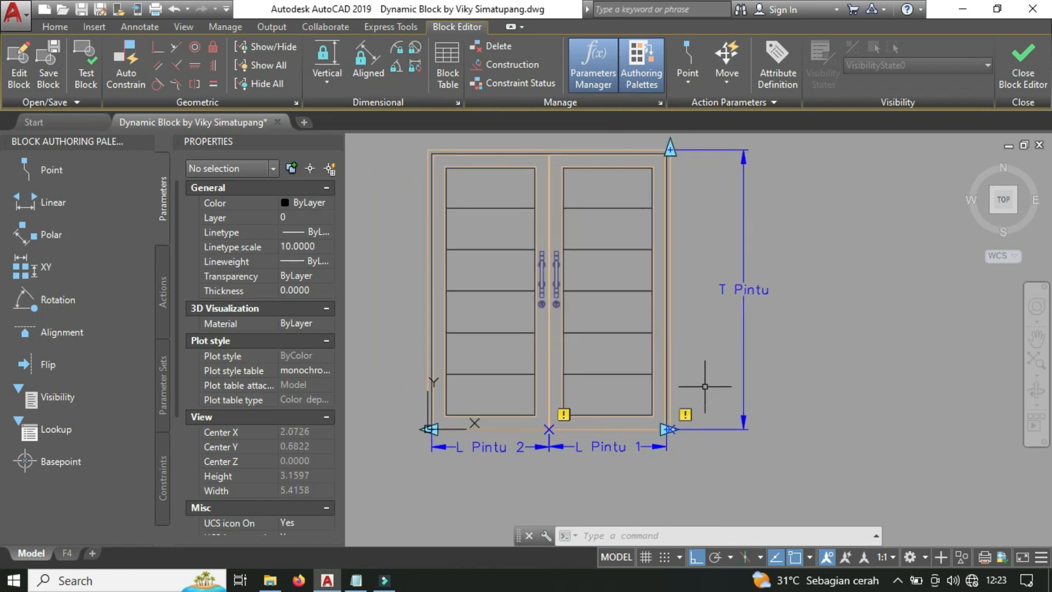
pyautogui.click(167, 277)
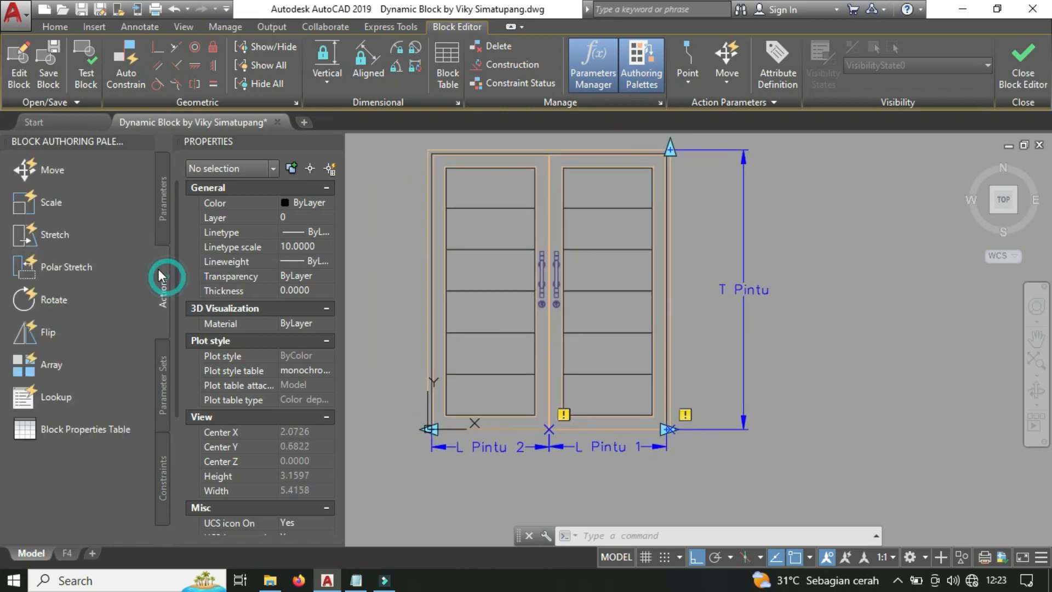
pyautogui.click(117, 236)
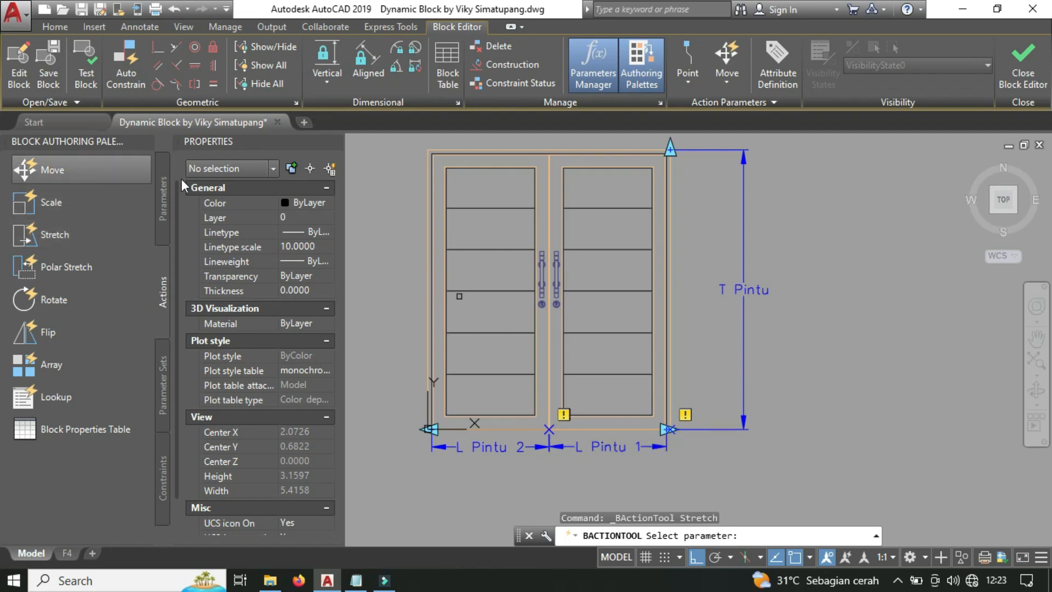
# Add a point parameter at the middle of the right leaf's handle, with its label over the left leaf.
pyautogui.click(159, 197)
pyautogui.click(80, 169)
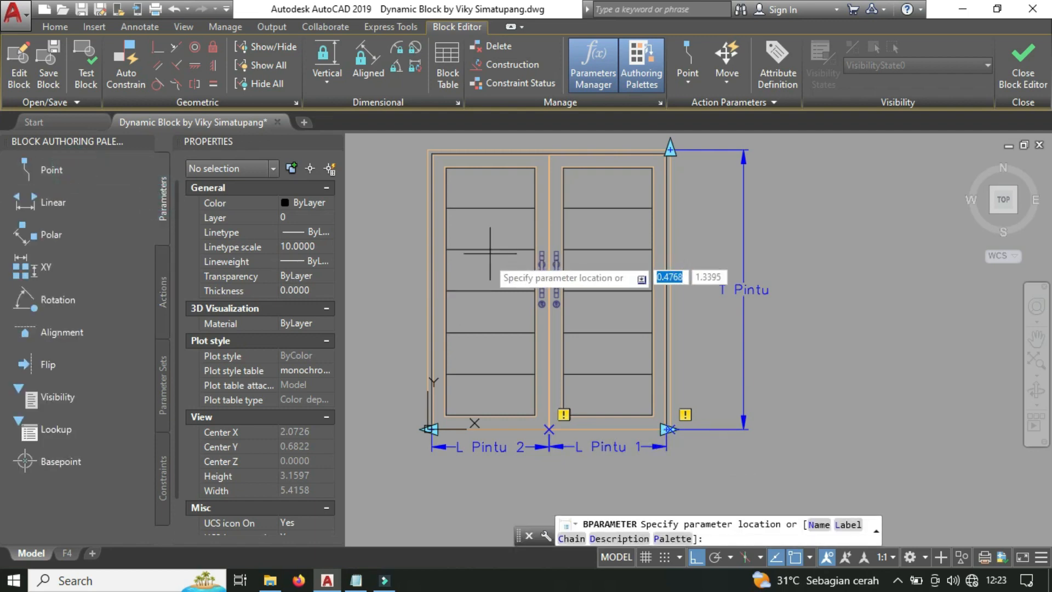
pyautogui.scroll(2, 559, 263)
pyautogui.scroll(2, 559, 264)
pyautogui.click(551, 298)
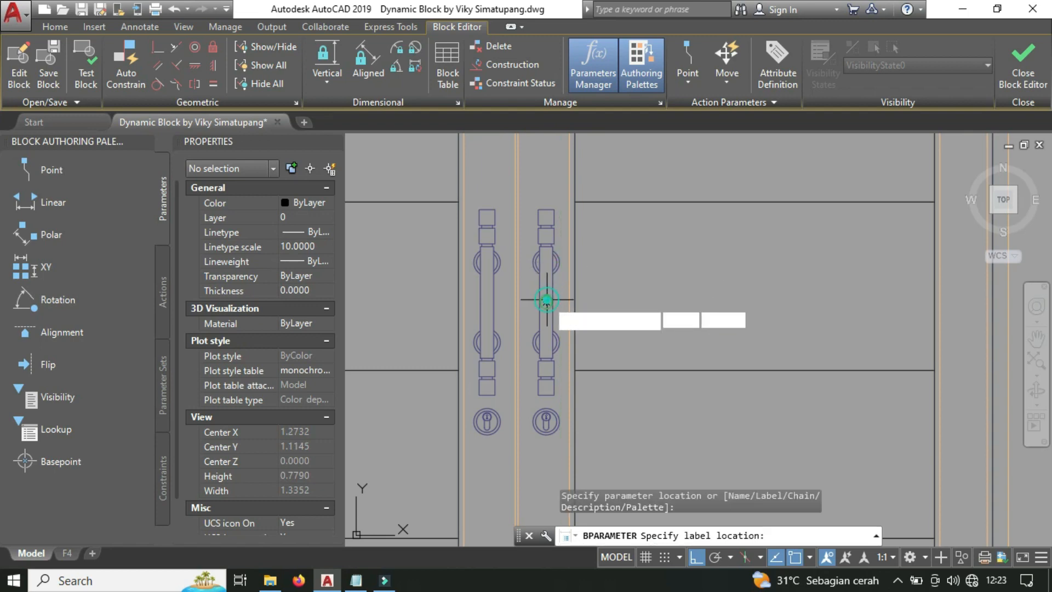
pyautogui.scroll(2, 688, 287)
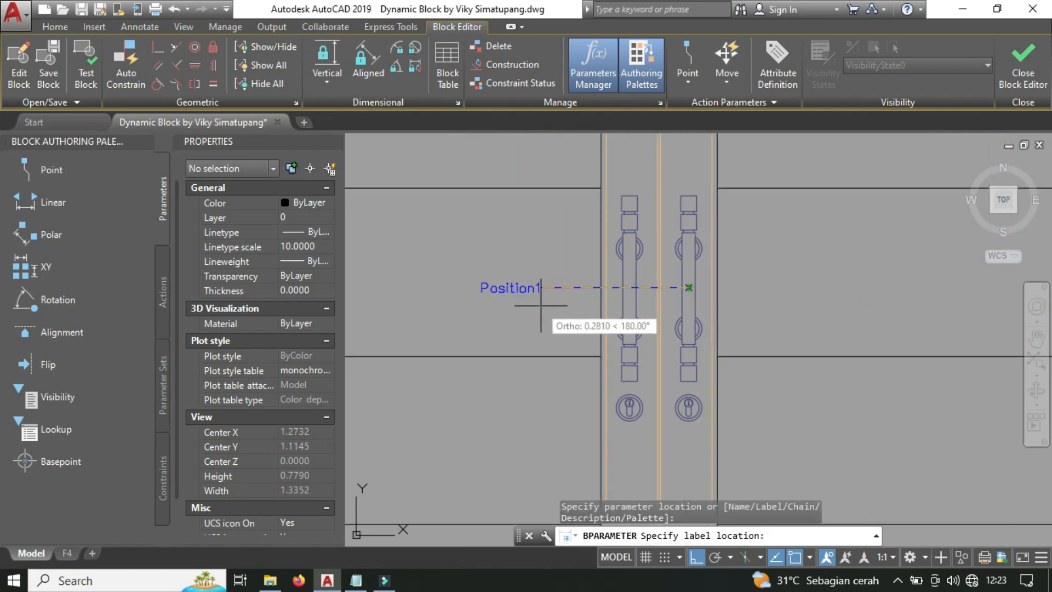
pyautogui.click(546, 306)
pyautogui.scroll(-2, 531, 299)
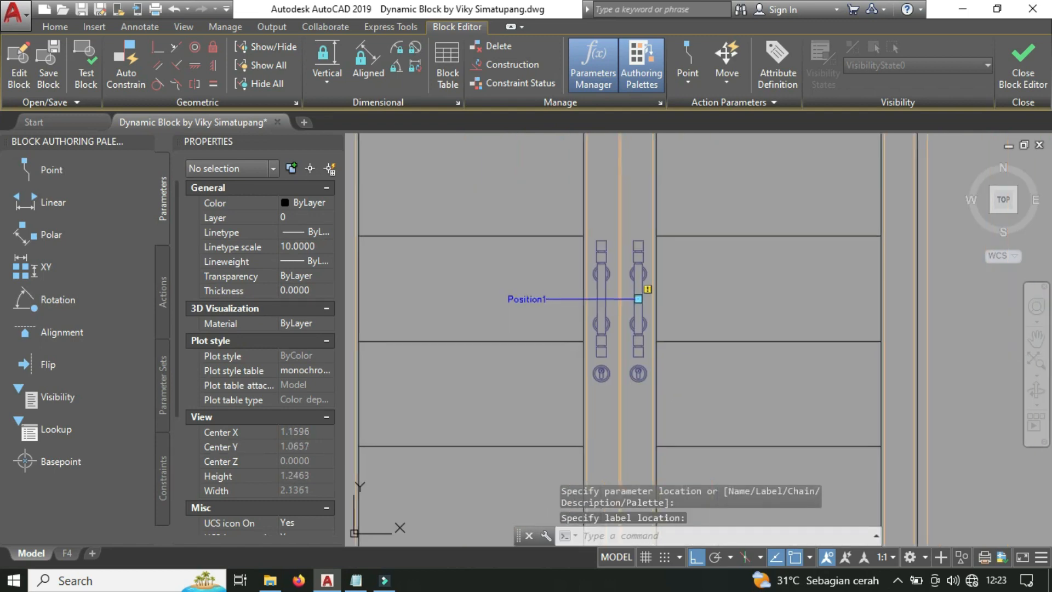
# Rename the handle's point parameter to "Posisi Handle".
pyautogui.click(520, 293)
pyautogui.click(519, 292)
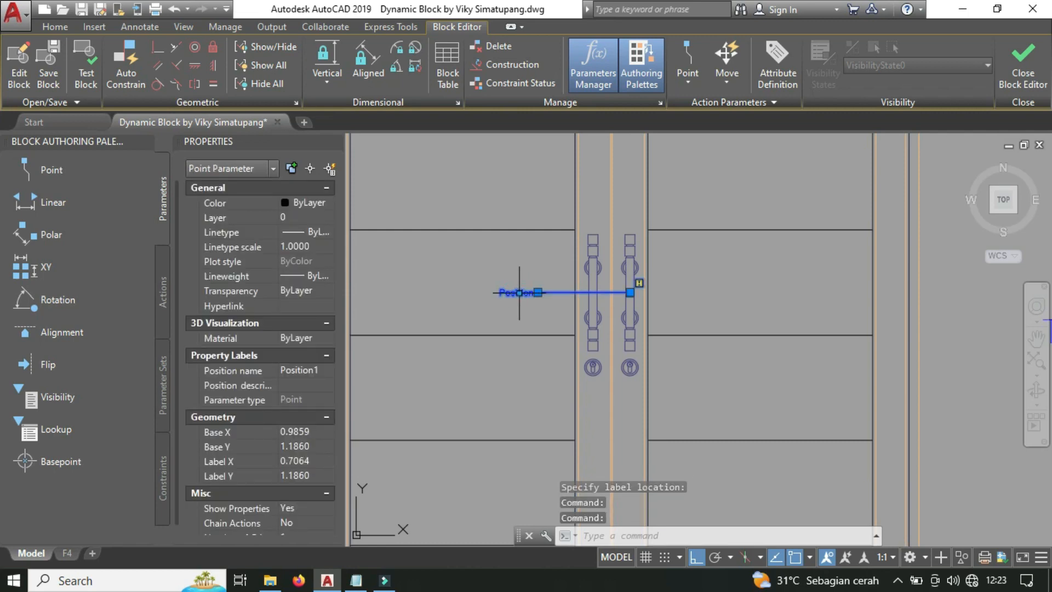
pyautogui.rightClick(519, 292)
pyautogui.click(564, 201)
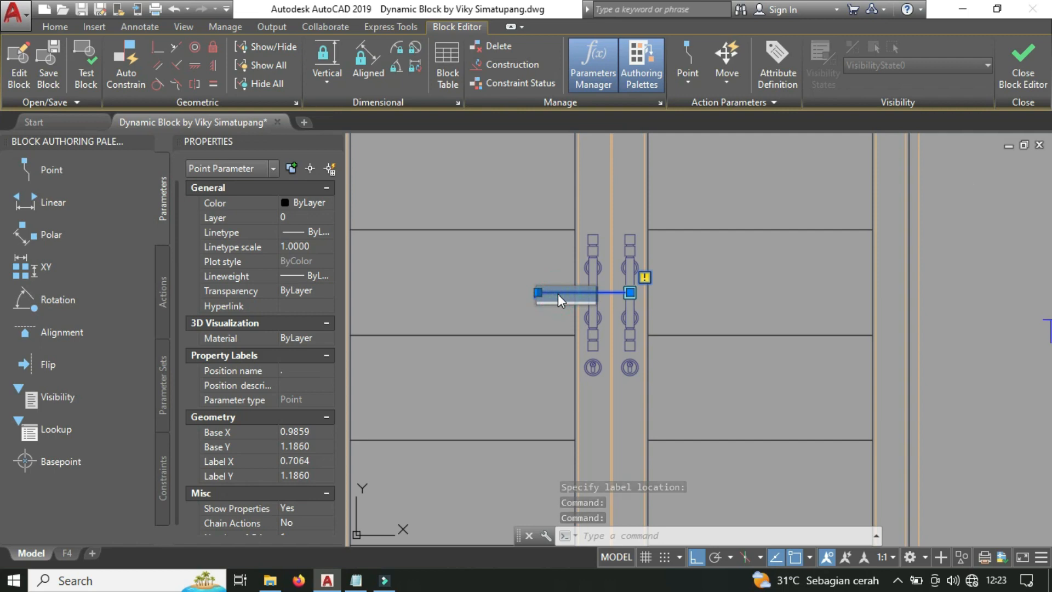
pyautogui.write('Posisi Handle')
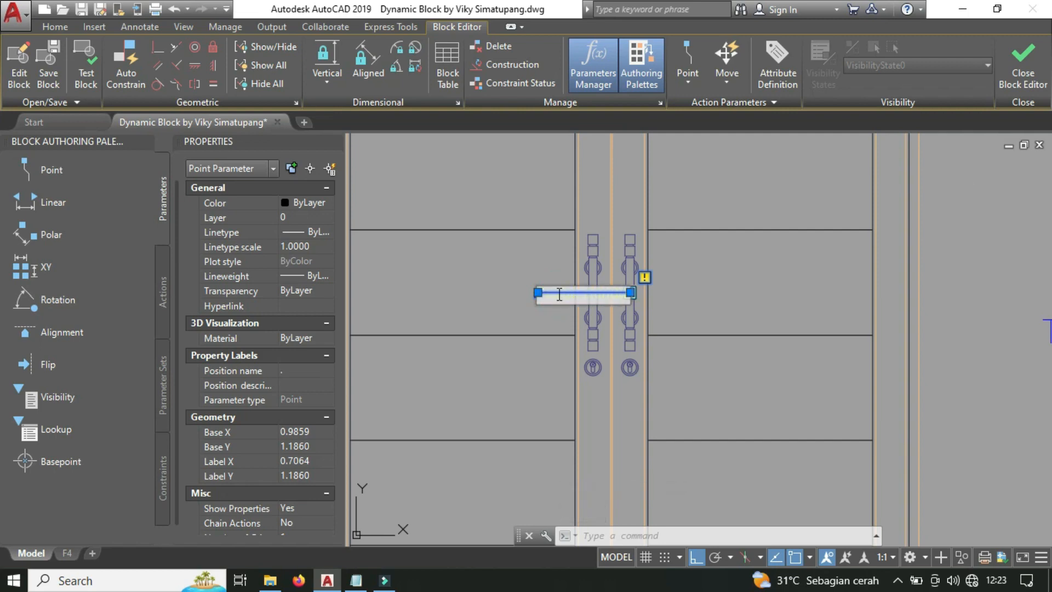
pyautogui.press('Return')
# Add a stretch action to L Pintu 1 at its outer end, with the frame and crossing selection around the door's full-height right side.
pyautogui.scroll(-4, 558, 292)
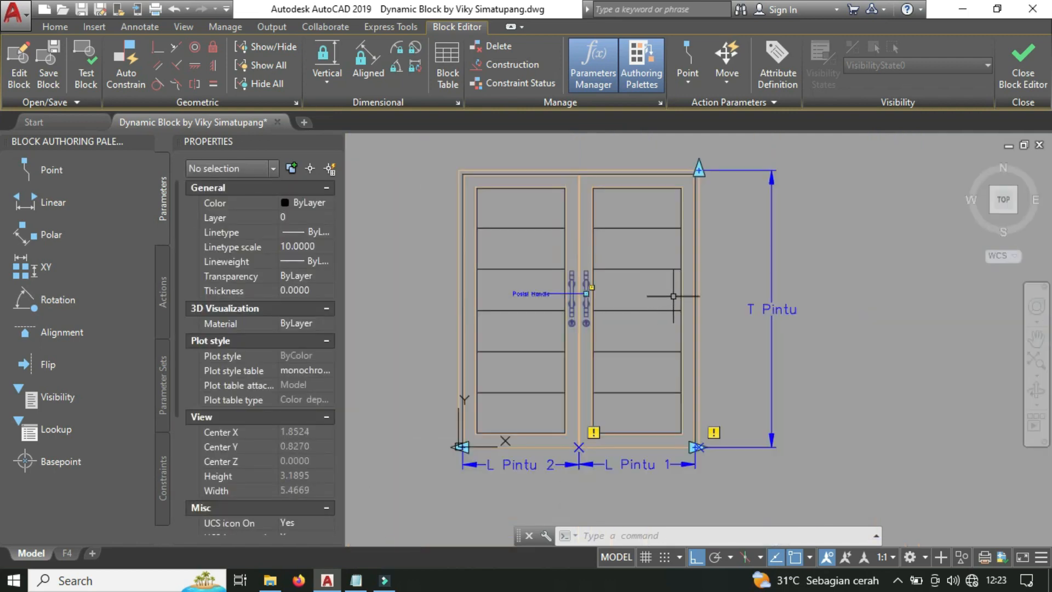
pyautogui.moveTo(673, 296); pyautogui.dragTo(634, 291, button='middle')
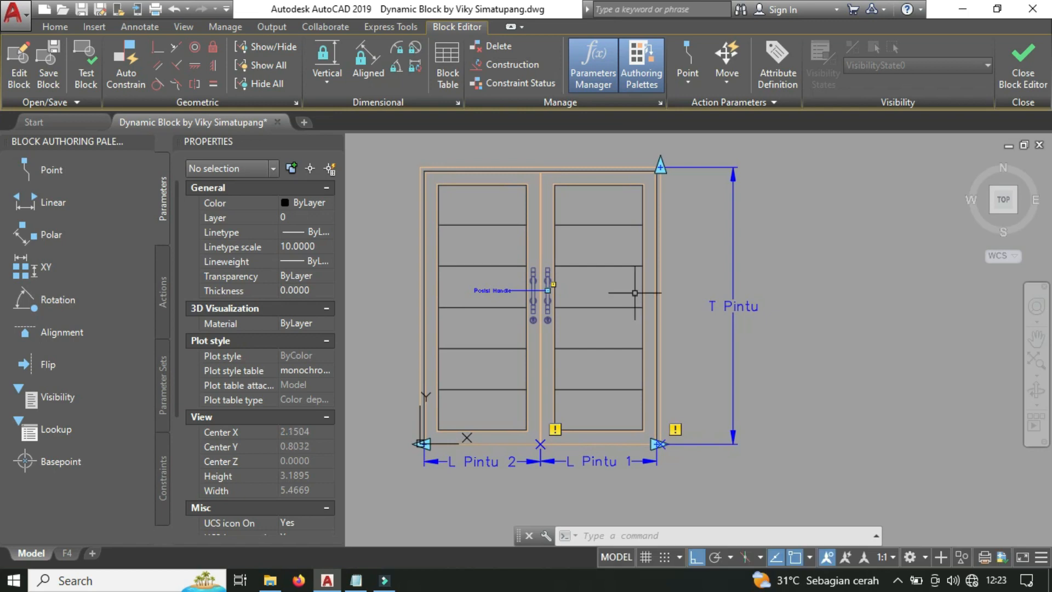
pyautogui.click(163, 277)
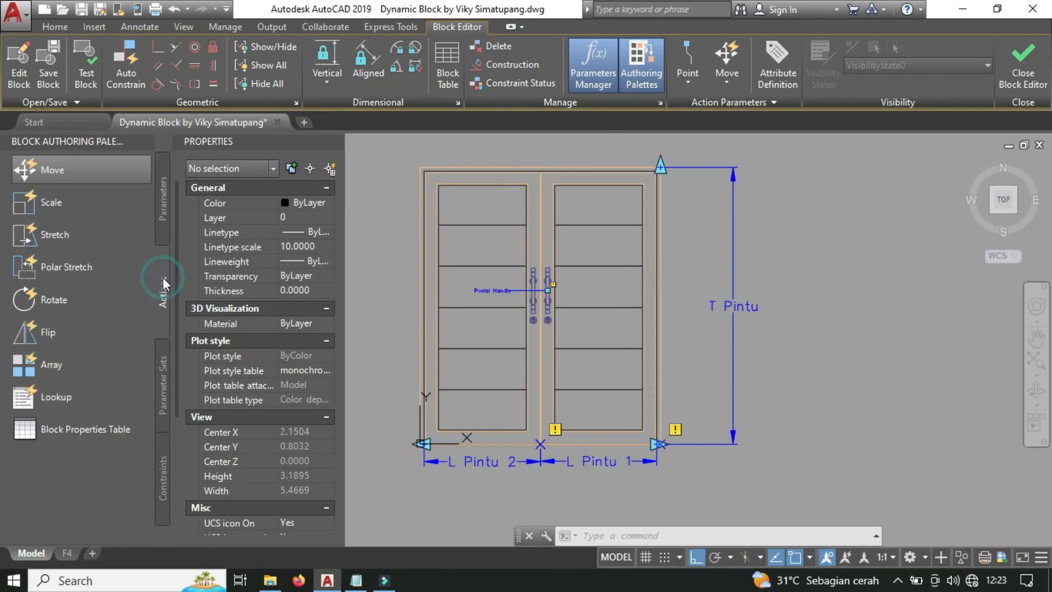
pyautogui.click(77, 235)
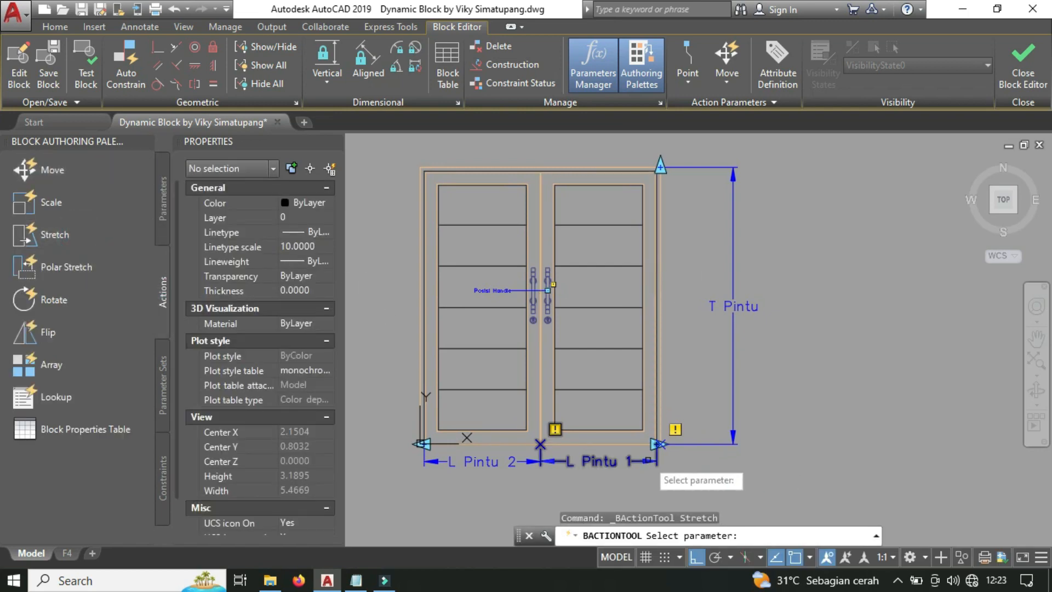
pyautogui.click(649, 461)
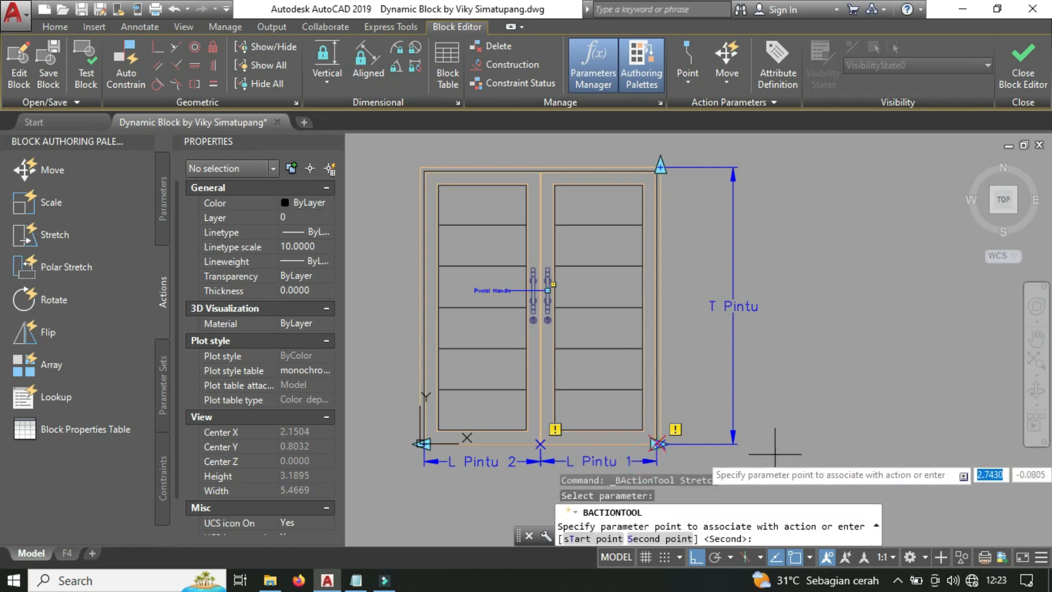
pyautogui.moveTo(766, 444); pyautogui.dragTo(669, 434, button='middle')
pyautogui.click(644, 434)
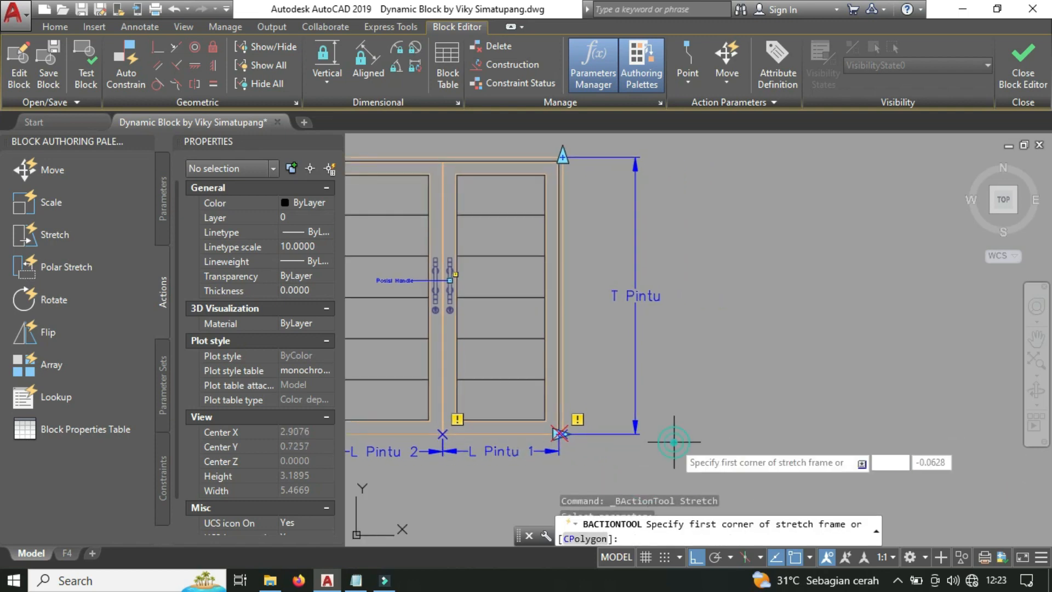
pyautogui.click(597, 449)
pyautogui.click(516, 140)
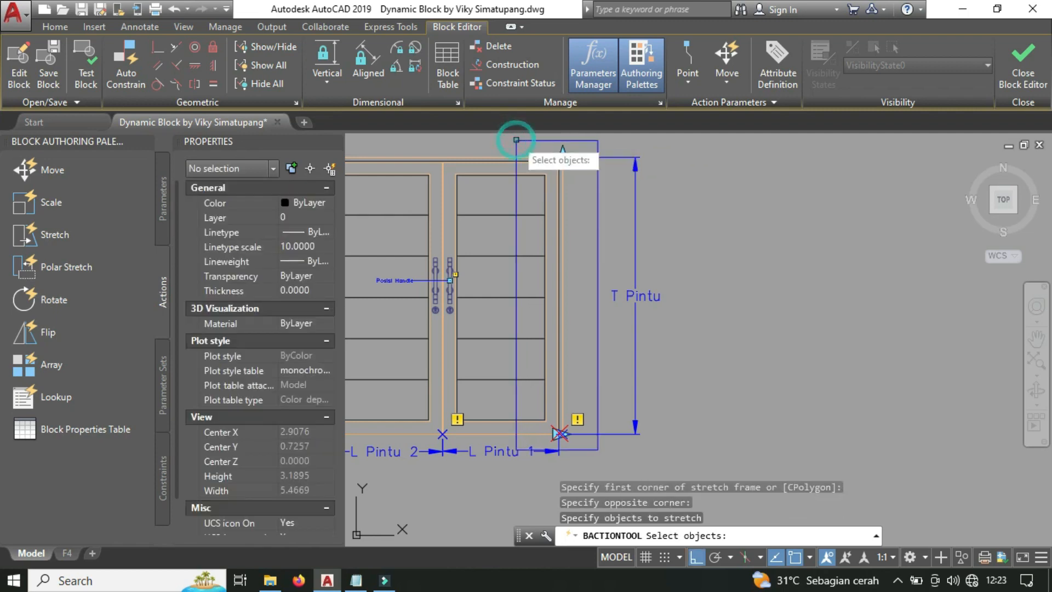
pyautogui.click(585, 148)
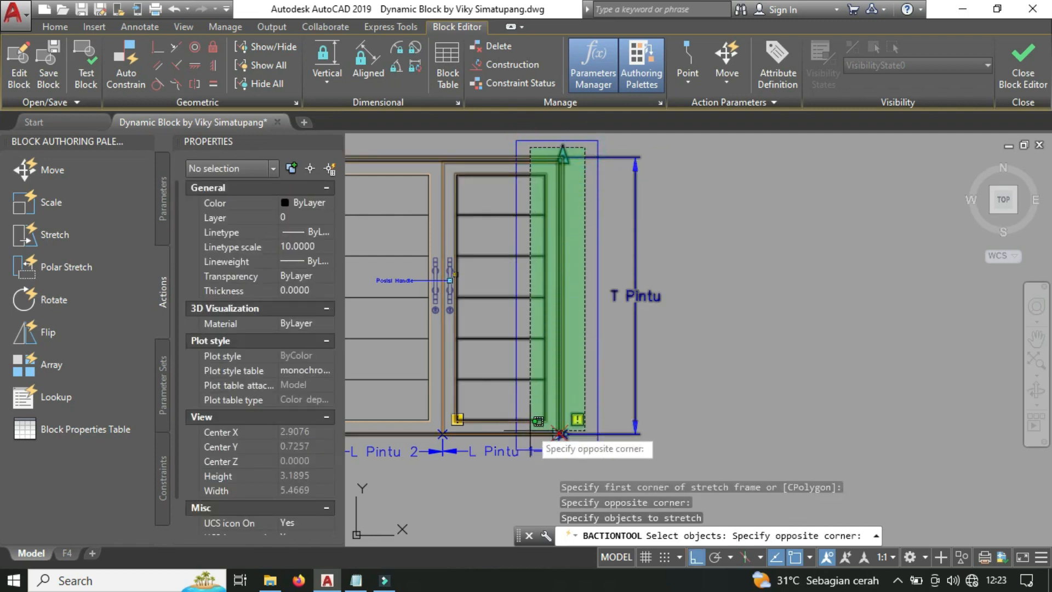
pyautogui.click(531, 444)
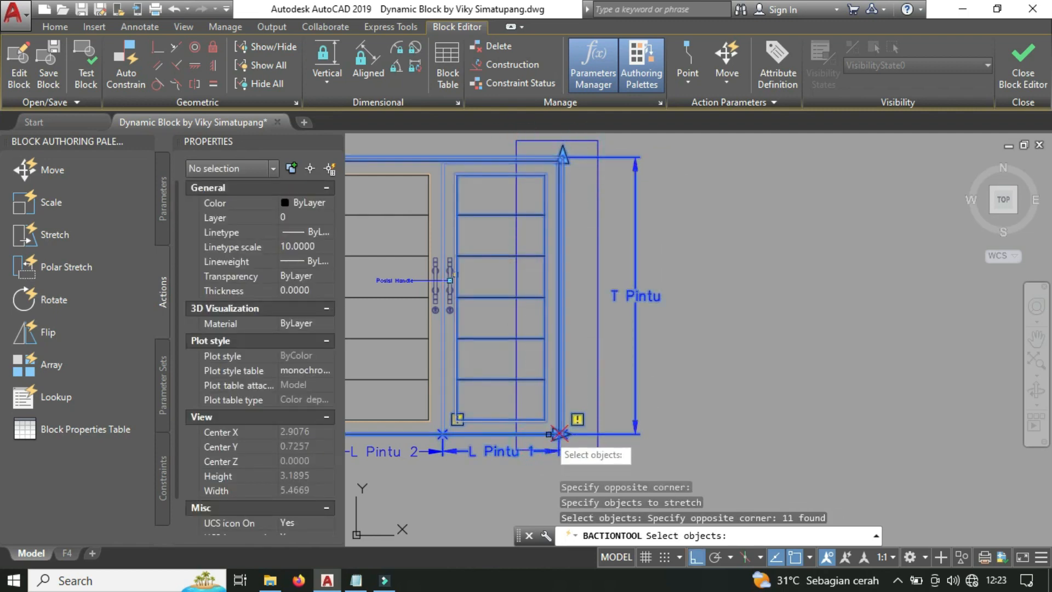
pyautogui.press('Return')
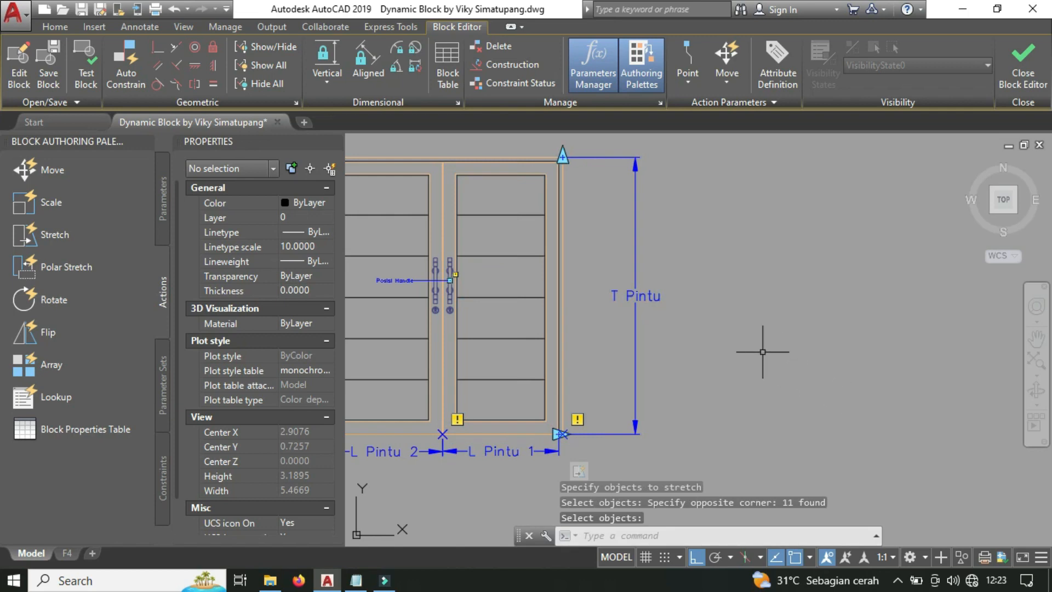
# Add a stretch action to L Pintu 2 at its outer end, with the frame and crossing selection around the door's full-height left side.
pyautogui.moveTo(577, 310); pyautogui.dragTo(769, 310, button='middle')
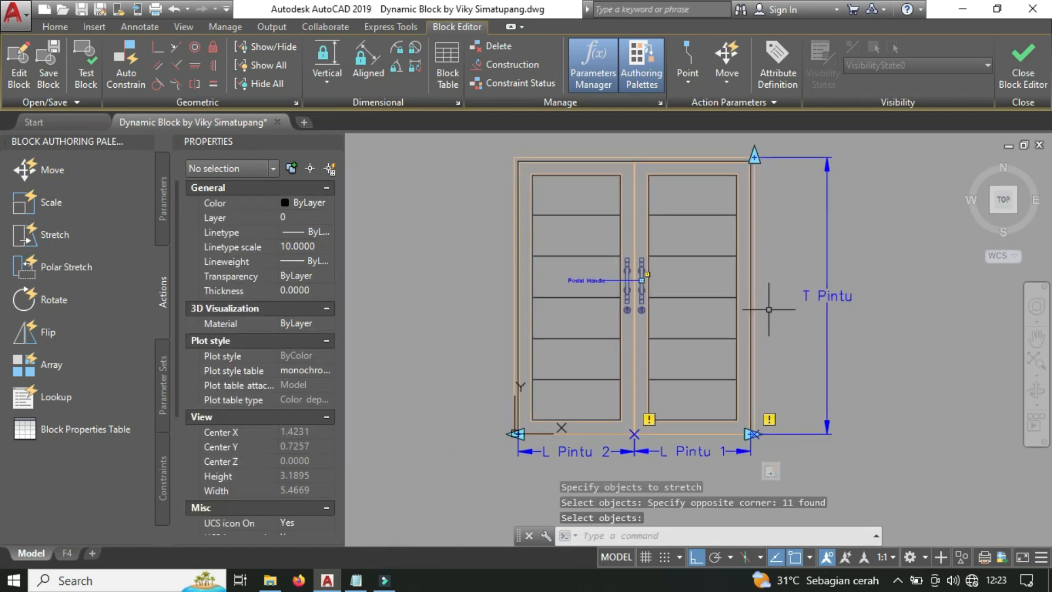
pyautogui.click(89, 238)
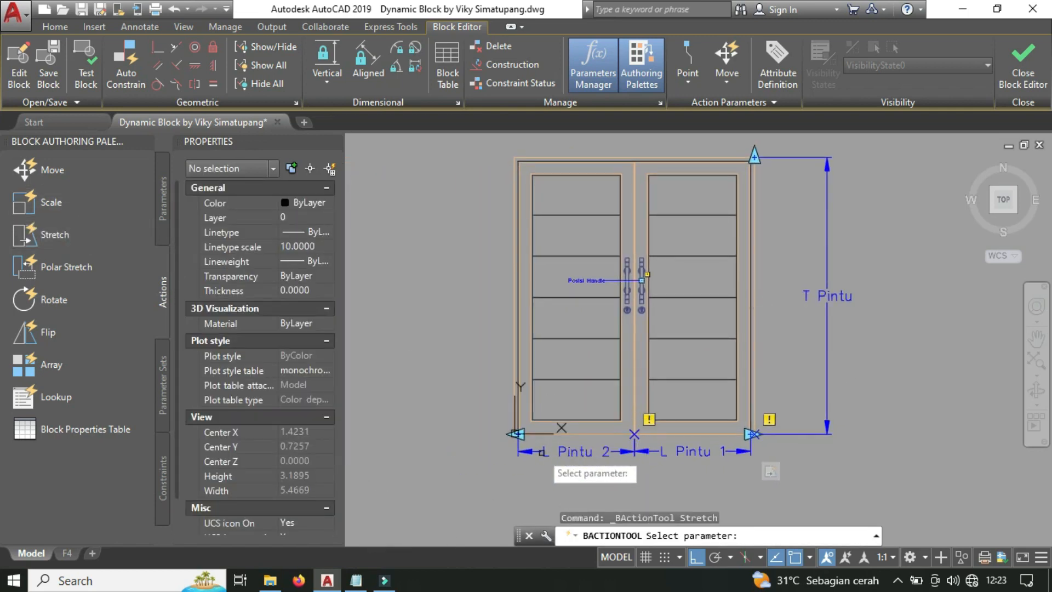
pyautogui.click(532, 451)
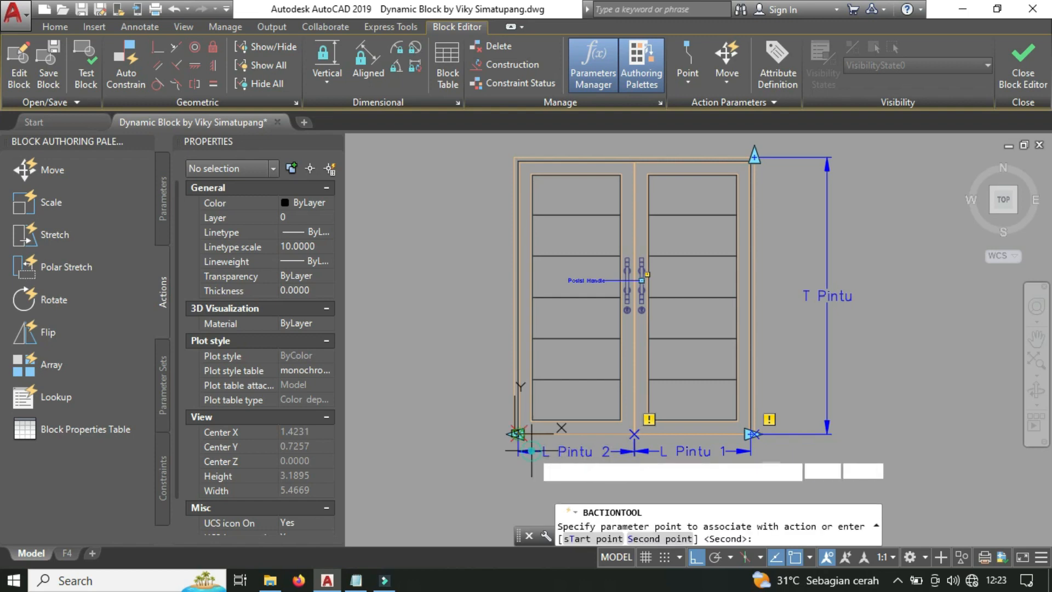
pyautogui.click(441, 425)
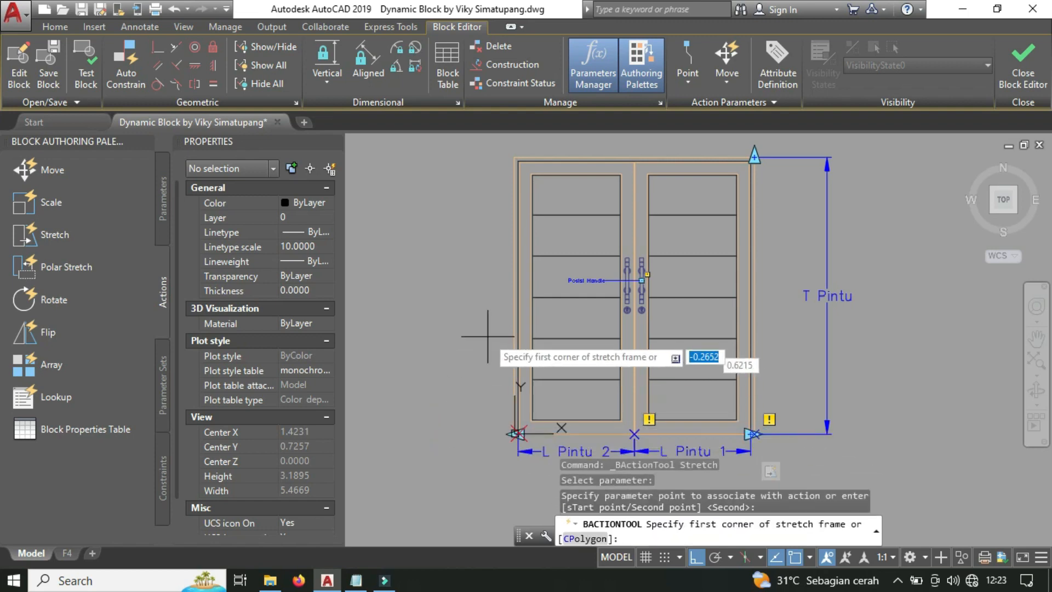
pyautogui.click(546, 480)
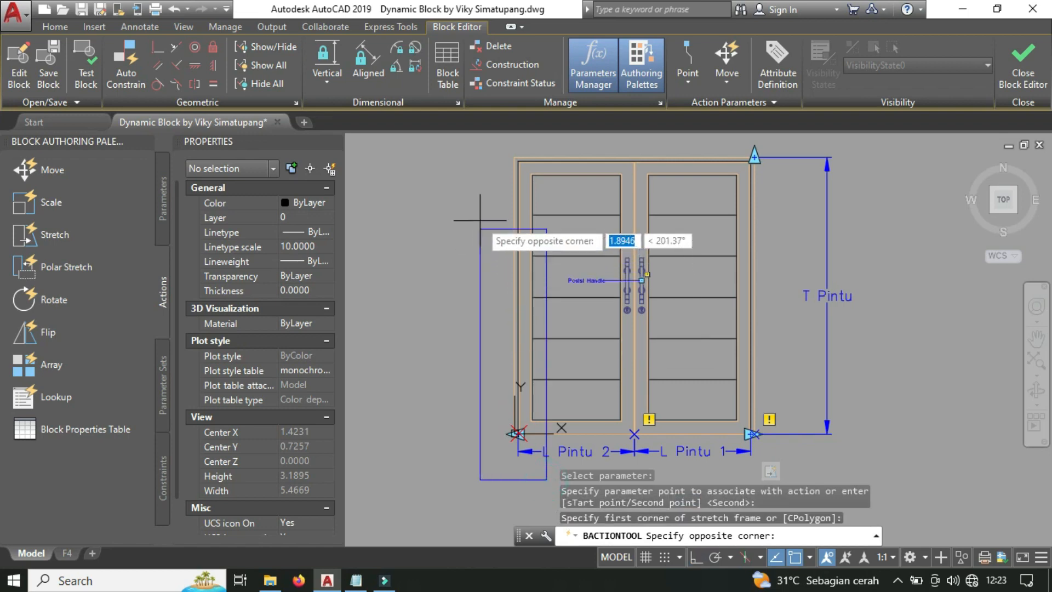
pyautogui.click(485, 148)
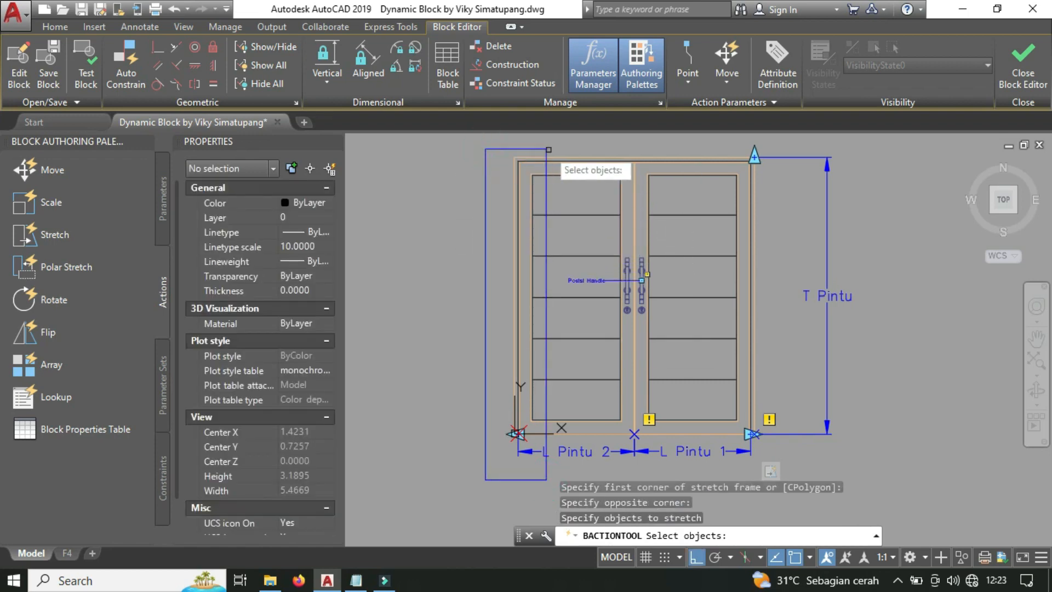
pyautogui.click(539, 470)
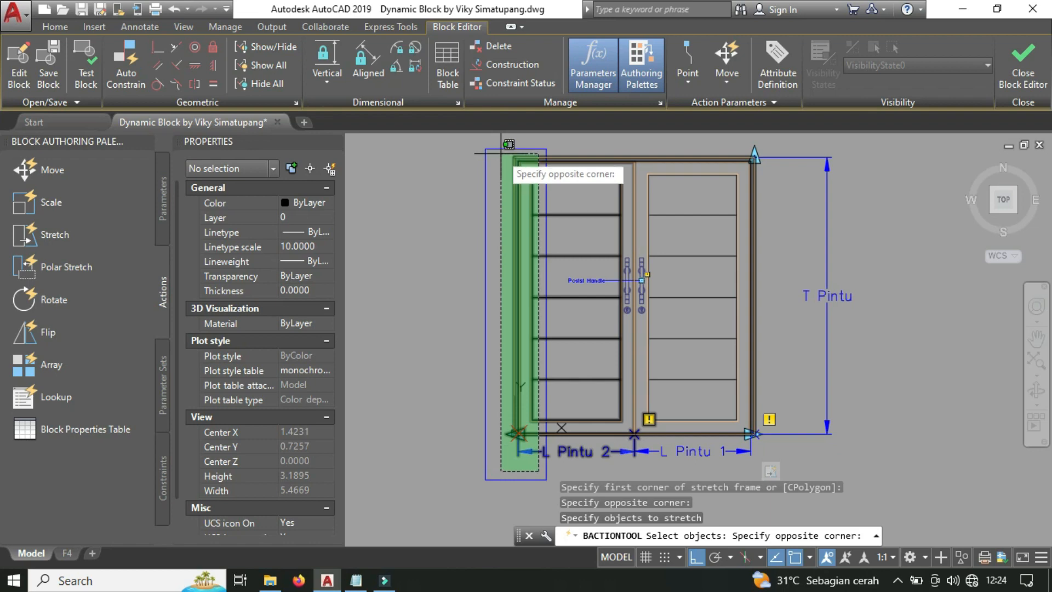
pyautogui.click(500, 153)
pyautogui.press('Return')
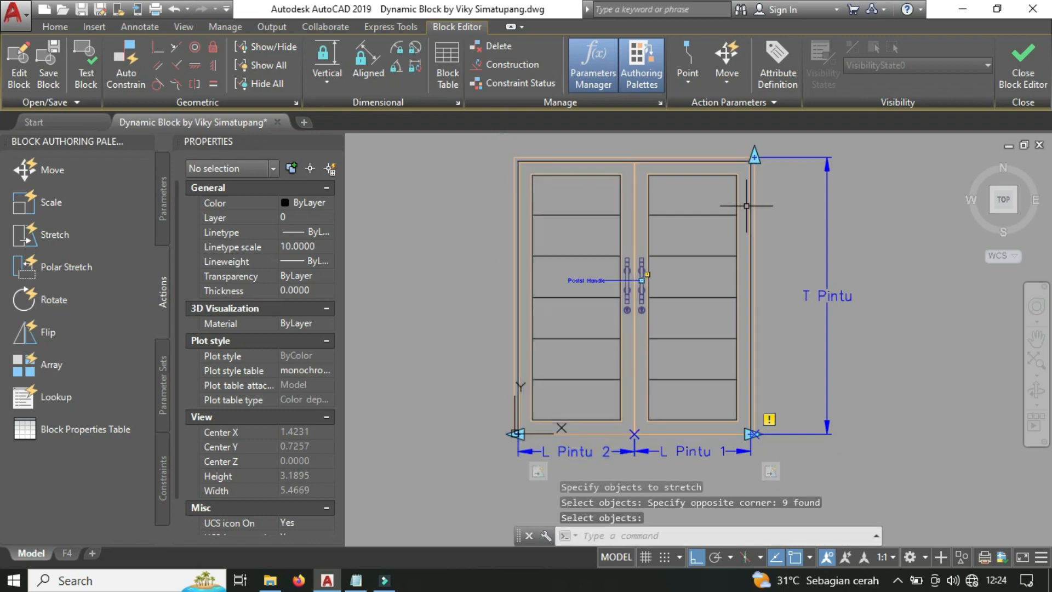
# Add a stretch action to T Pintu at its upper end, with the frame and crossing selection across the door's full-width top.
pyautogui.moveTo(746, 206)
pyautogui.mouseDown(button='middle')
pyautogui.moveTo(690, 263)
pyautogui.moveTo(693, 274)
pyautogui.mouseUp(button='middle')
pyautogui.click(86, 237)
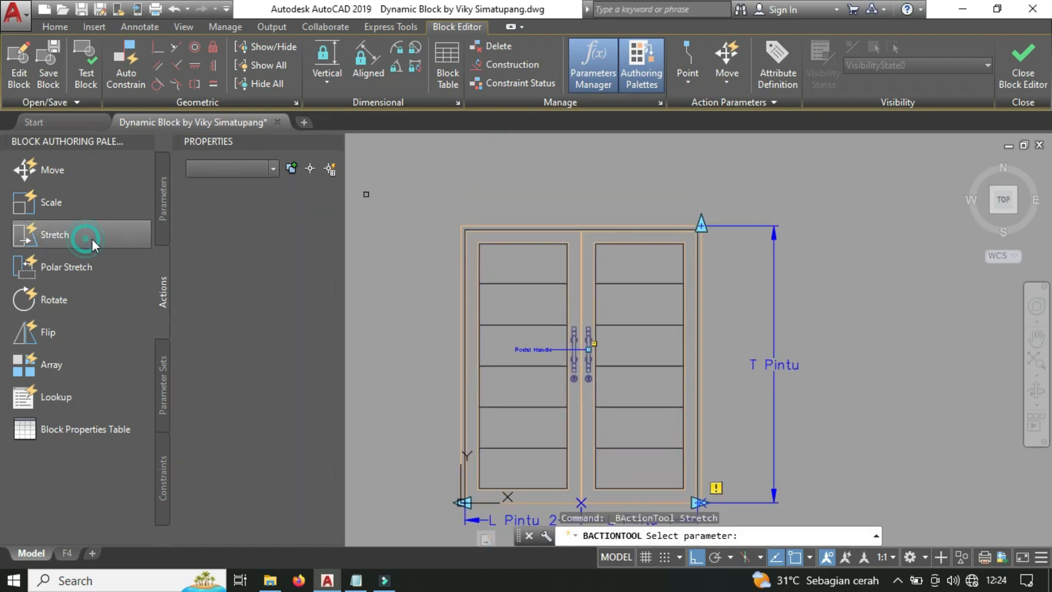
pyautogui.click(772, 255)
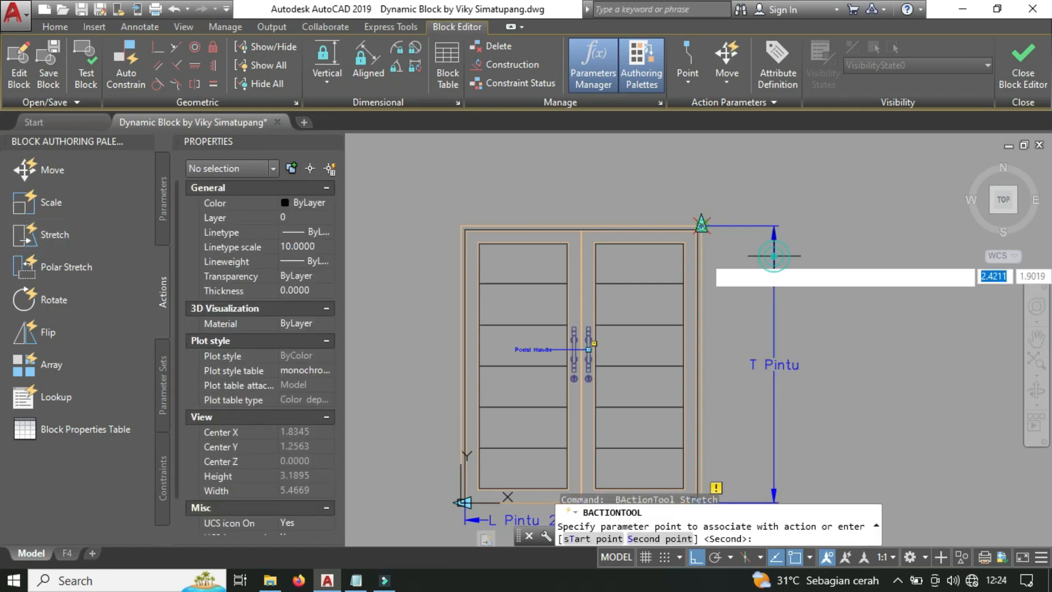
pyautogui.press('Return')
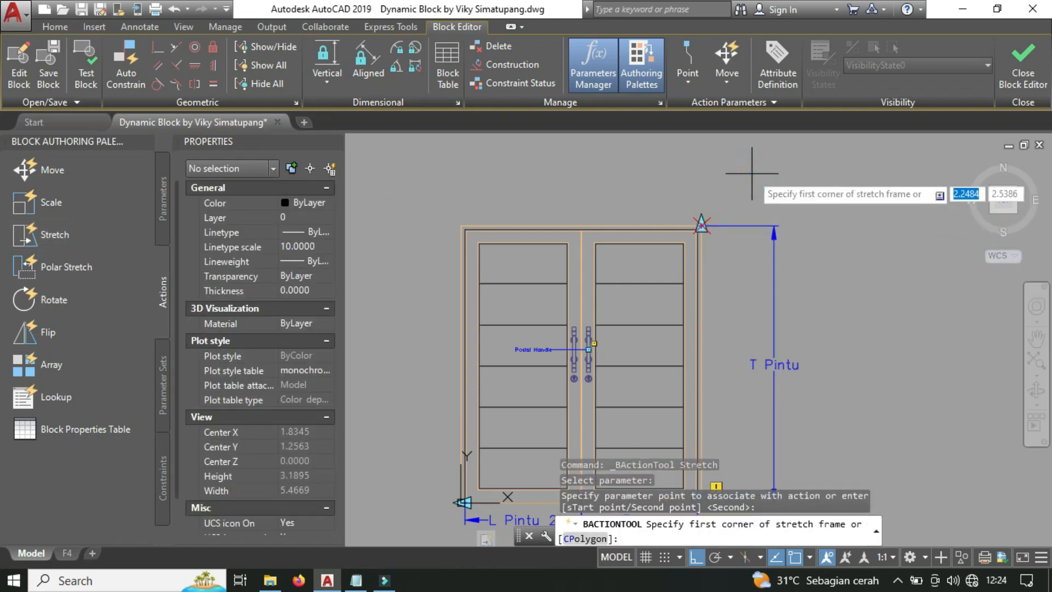
pyautogui.click(732, 275)
pyautogui.click(425, 191)
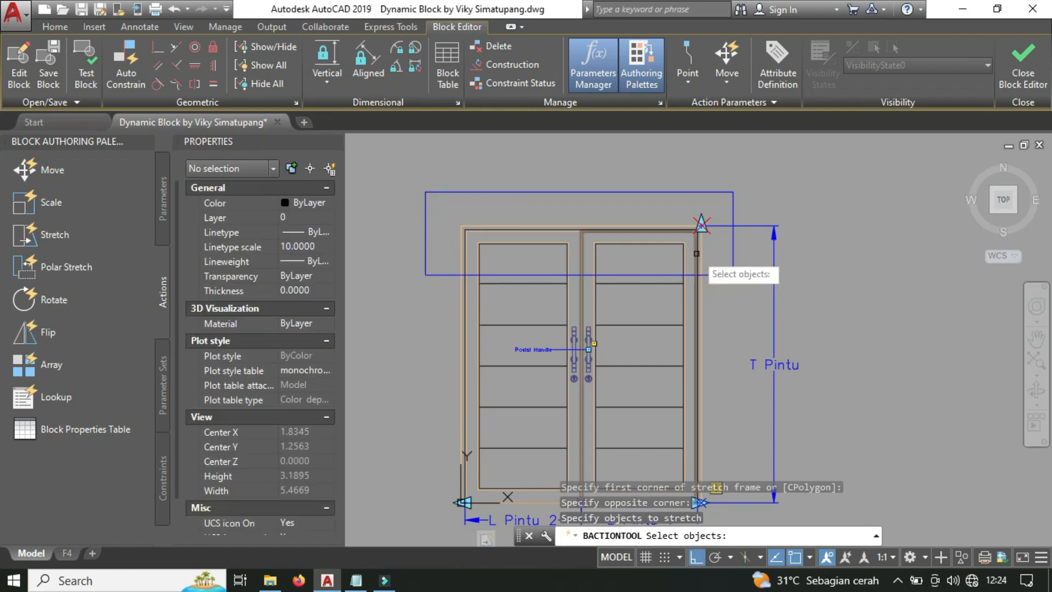
pyautogui.click(720, 261)
pyautogui.click(444, 208)
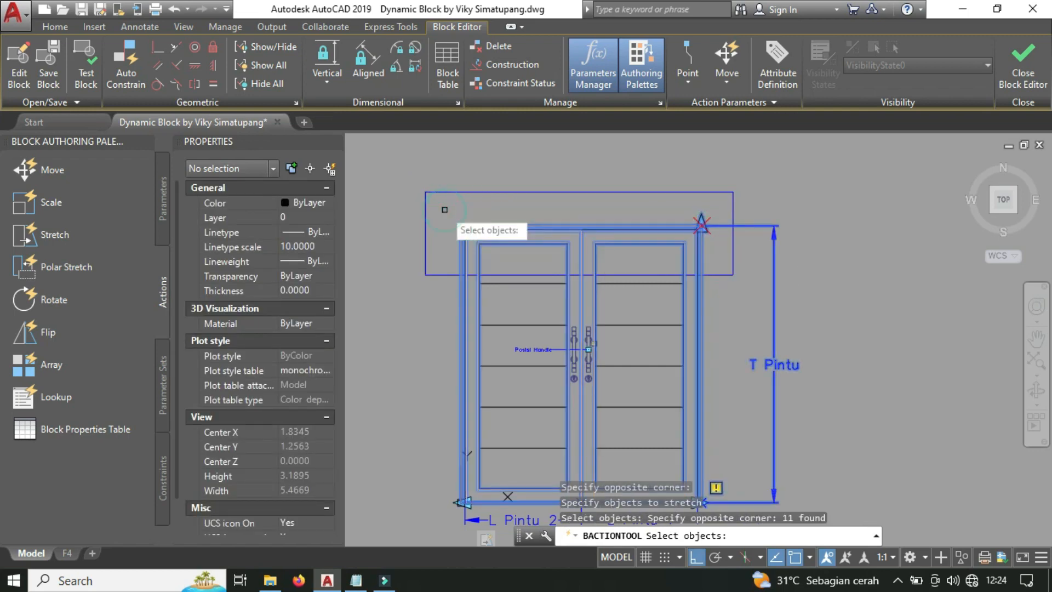
pyautogui.press('Return')
# Add a move action to the Posisi Handle parameter, with both door handles as its selection set.
pyautogui.click(93, 234)
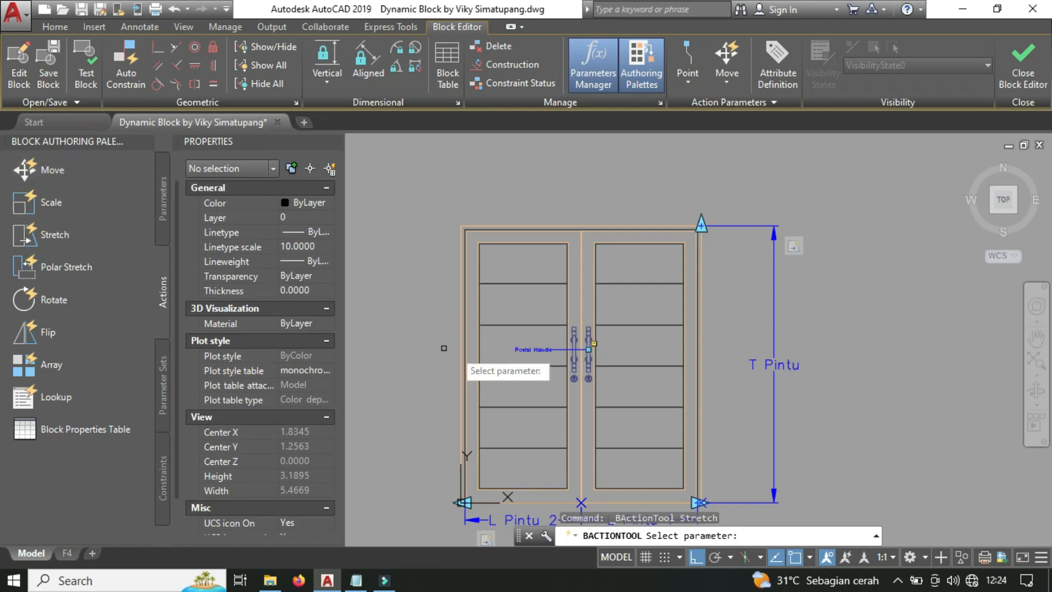
pyautogui.click(64, 169)
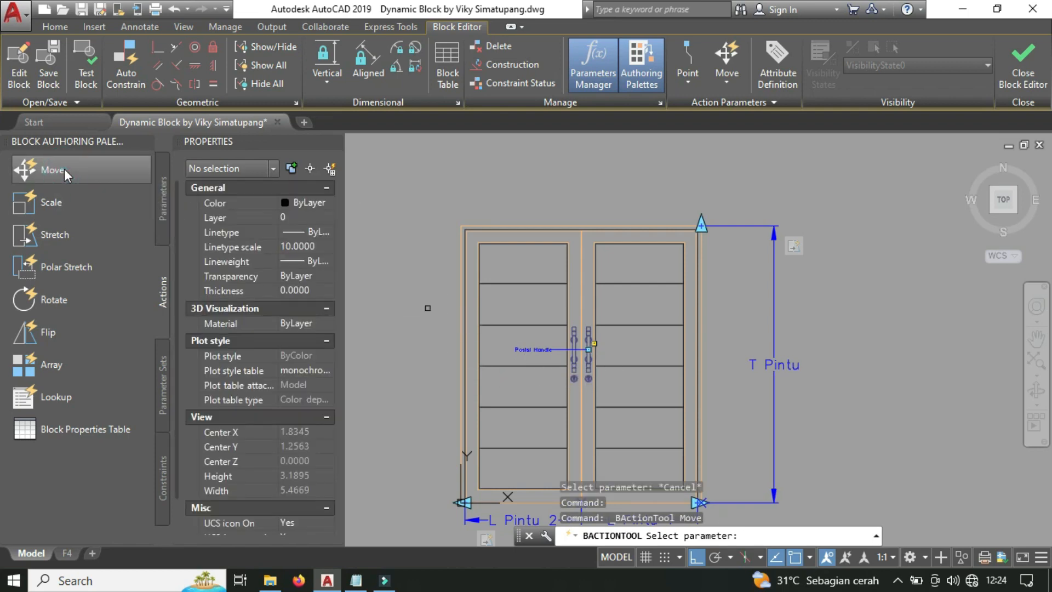
pyautogui.click(548, 348)
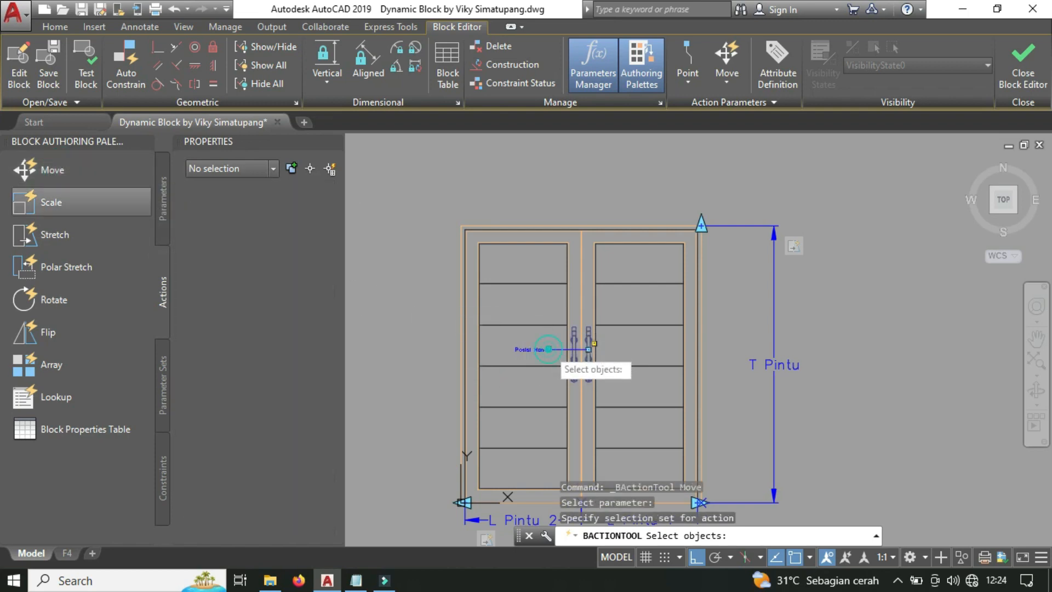
pyautogui.scroll(2, 570, 362)
pyautogui.click(530, 273)
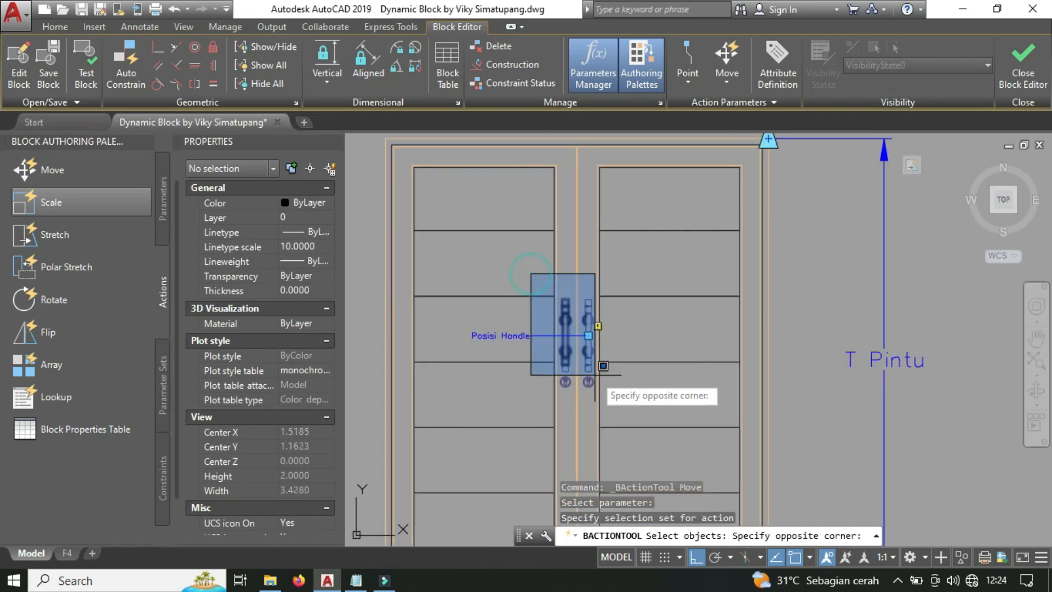
pyautogui.click(644, 436)
pyautogui.press('Return')
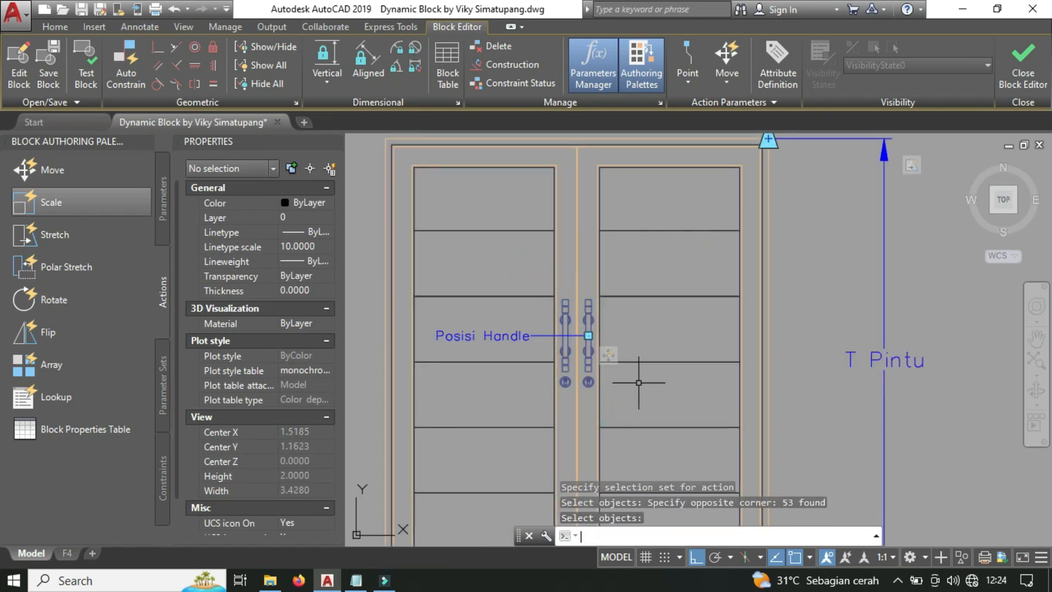
# Close the Block Editor and save the changes to Pintu Double 2.
pyautogui.scroll(-2, 639, 382)
pyautogui.moveTo(641, 381); pyautogui.dragTo(649, 343, button='middle')
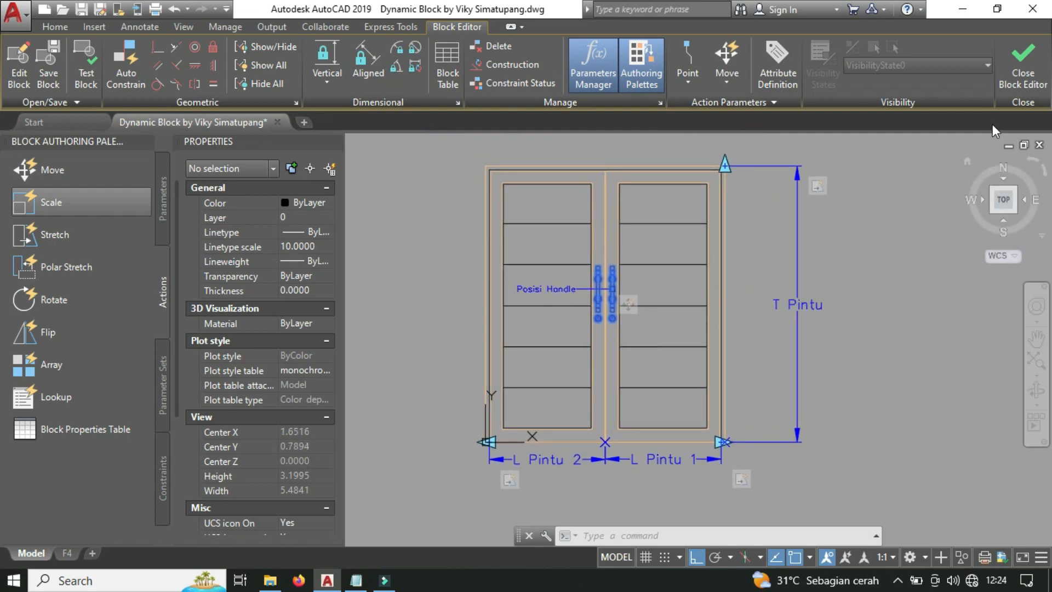
pyautogui.click(1022, 65)
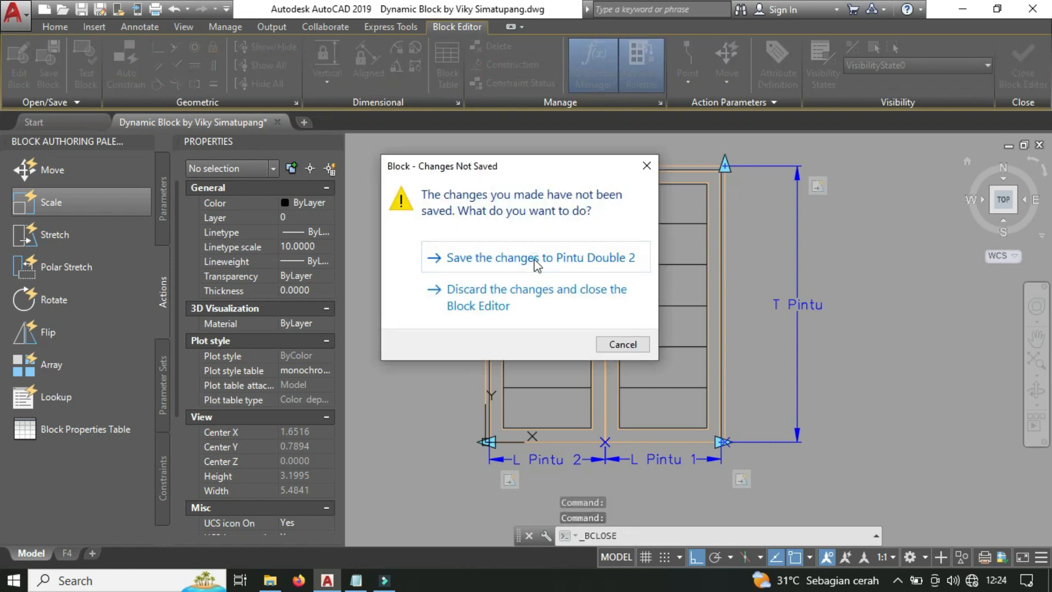
pyautogui.click(536, 258)
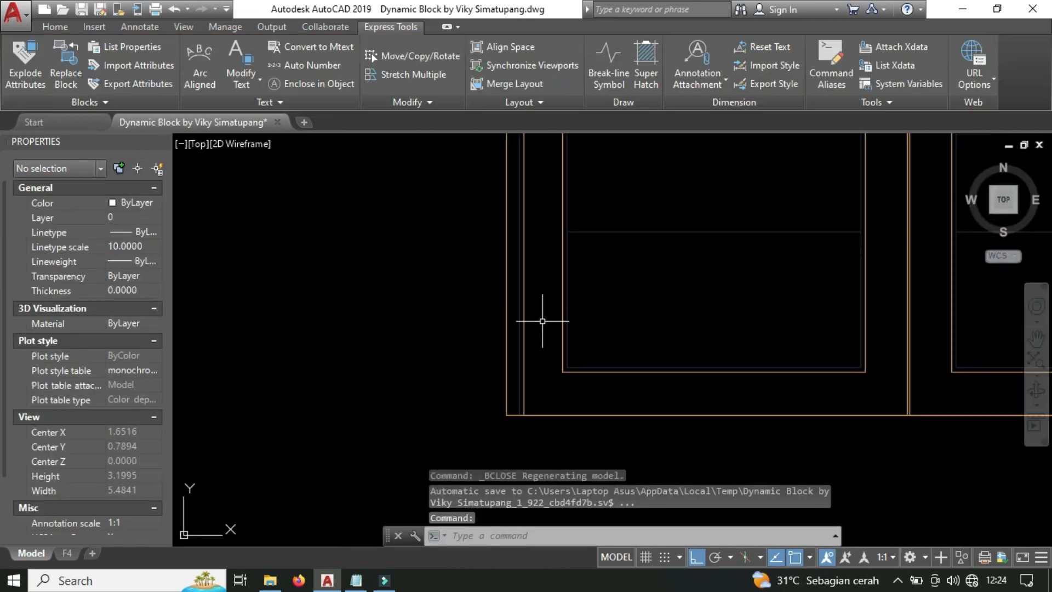
# Test the placed double door block by stretching its right leaf outward with the right width grip.
pyautogui.scroll(-2, 553, 321)
pyautogui.moveTo(634, 321); pyautogui.dragTo(500, 392, button='middle')
pyautogui.scroll(-1, 553, 365)
pyautogui.moveTo(668, 333); pyautogui.dragTo(626, 341, button='middle')
pyautogui.scroll(2, 618, 370)
pyautogui.click(669, 336)
pyautogui.click(576, 349)
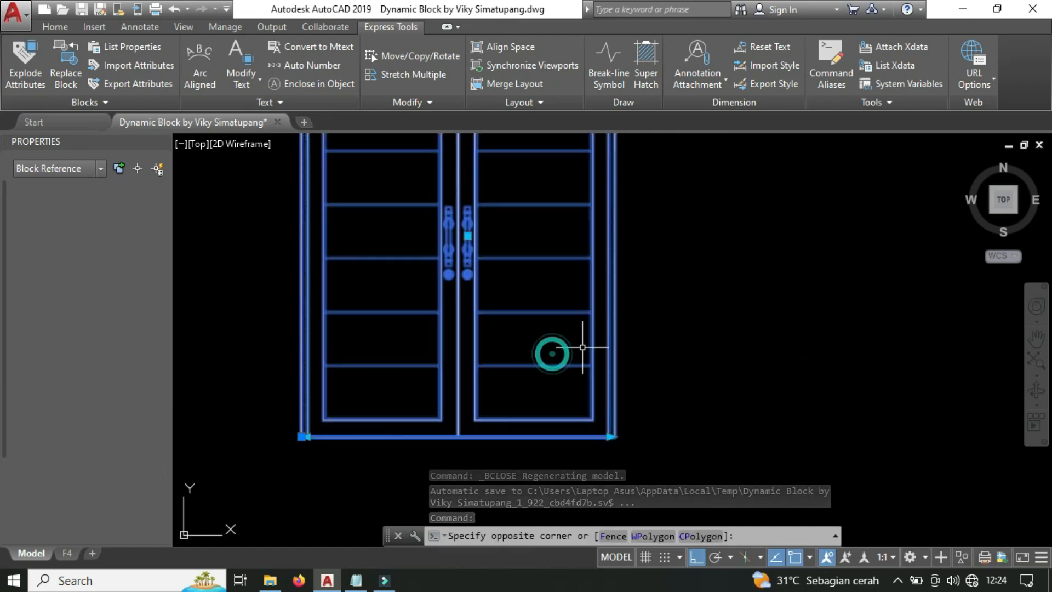
pyautogui.click(610, 436)
pyautogui.scroll(-2, 609, 437)
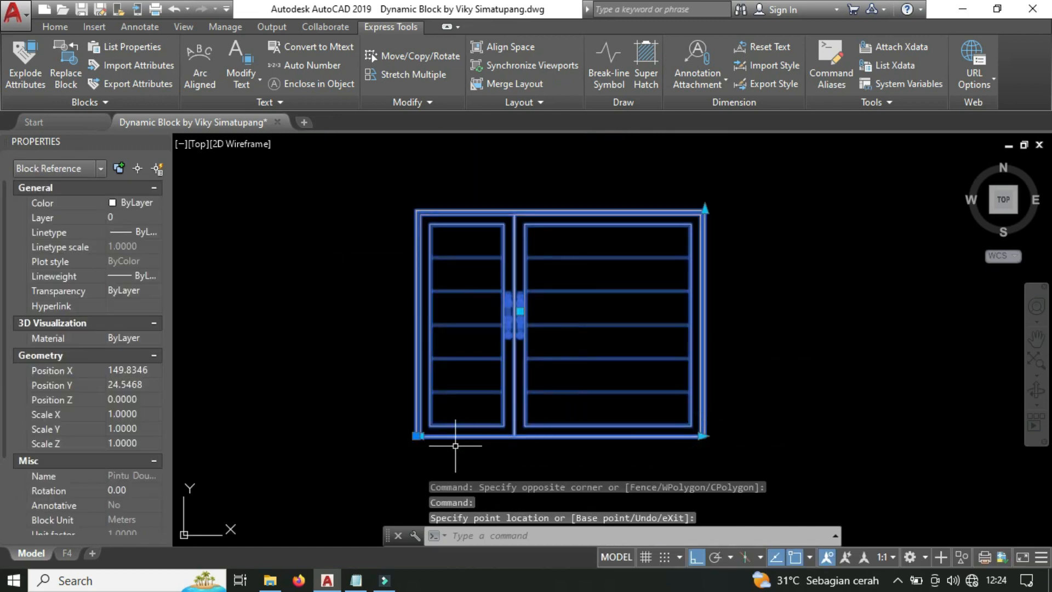
# Test stretching the left leaf outward with its width grip, and undo both test stretches.
pyautogui.scroll(2, 416, 436)
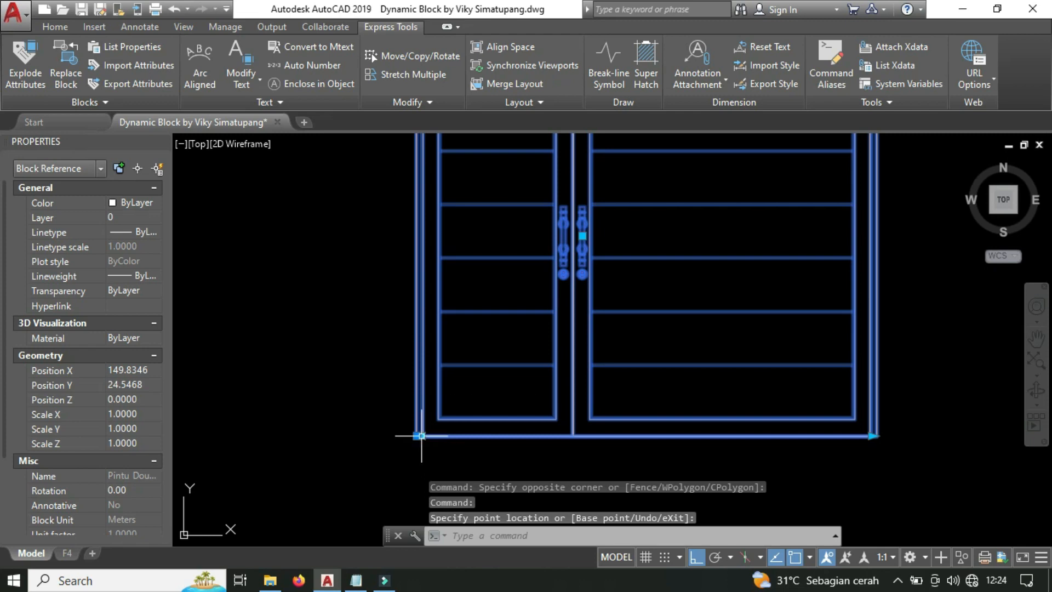
pyautogui.click(421, 437)
pyautogui.click(339, 444)
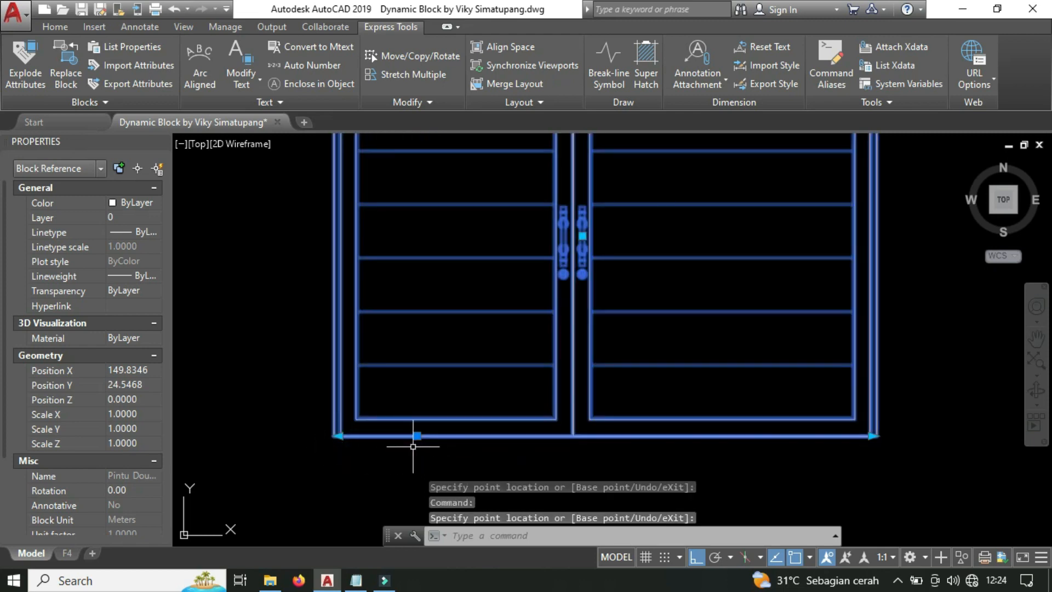
pyautogui.scroll(-1, 413, 445)
pyautogui.scroll(1, 449, 443)
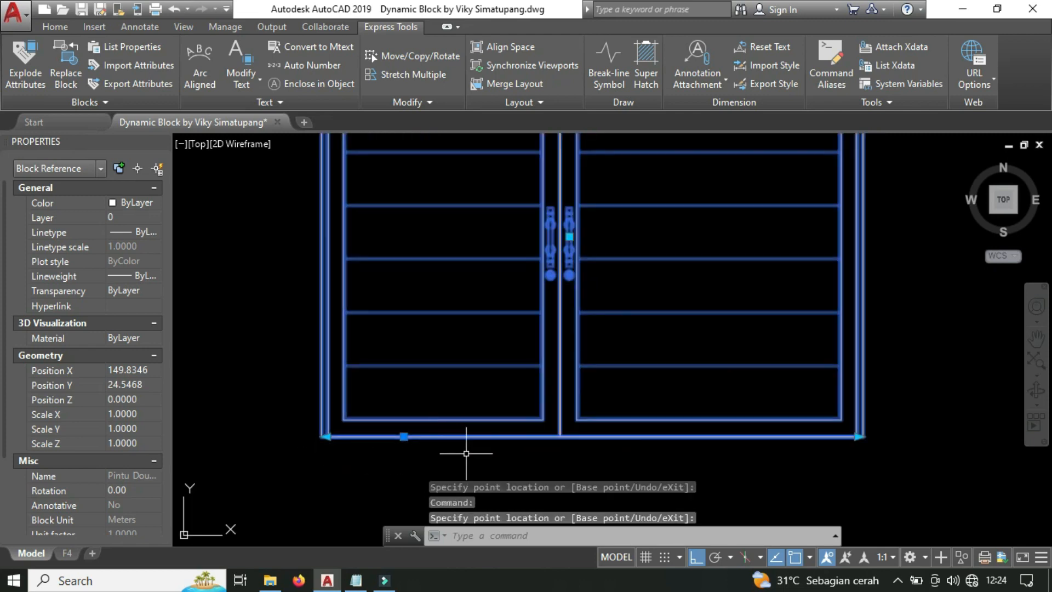
pyautogui.press('Escape')
pyautogui.hotkey('ctrl', 'z')
pyautogui.hotkey('ctrl', 'z')
pyautogui.hotkey('ctrl', 'z')
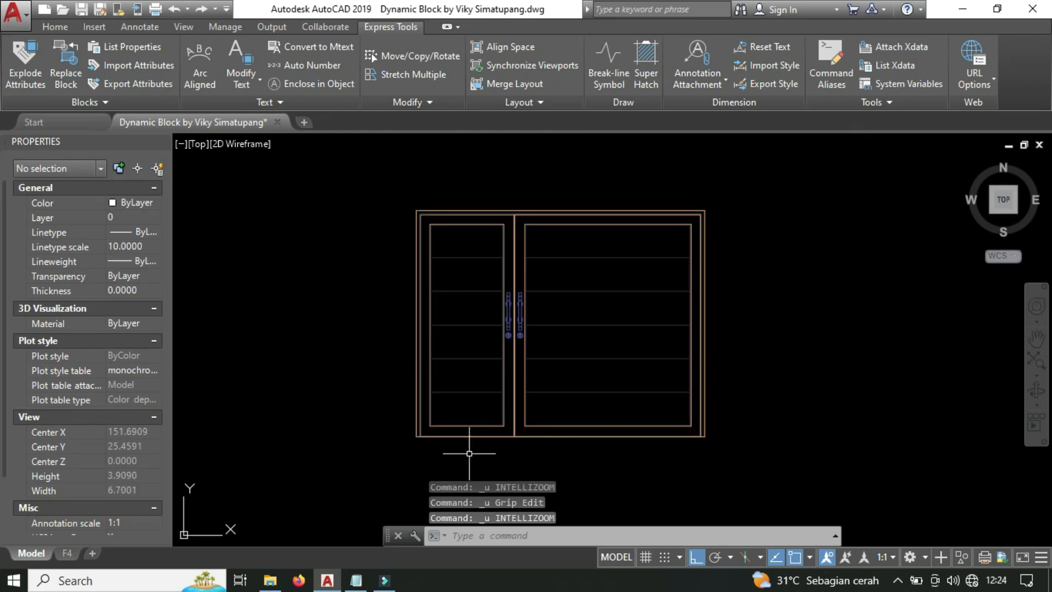
pyautogui.hotkey('ctrl', 'z')
# Try moving the door block by its insertion grip, undo it, and examine the overlapping grips at the lower-left corner.
pyautogui.click(530, 449)
pyautogui.click(486, 373)
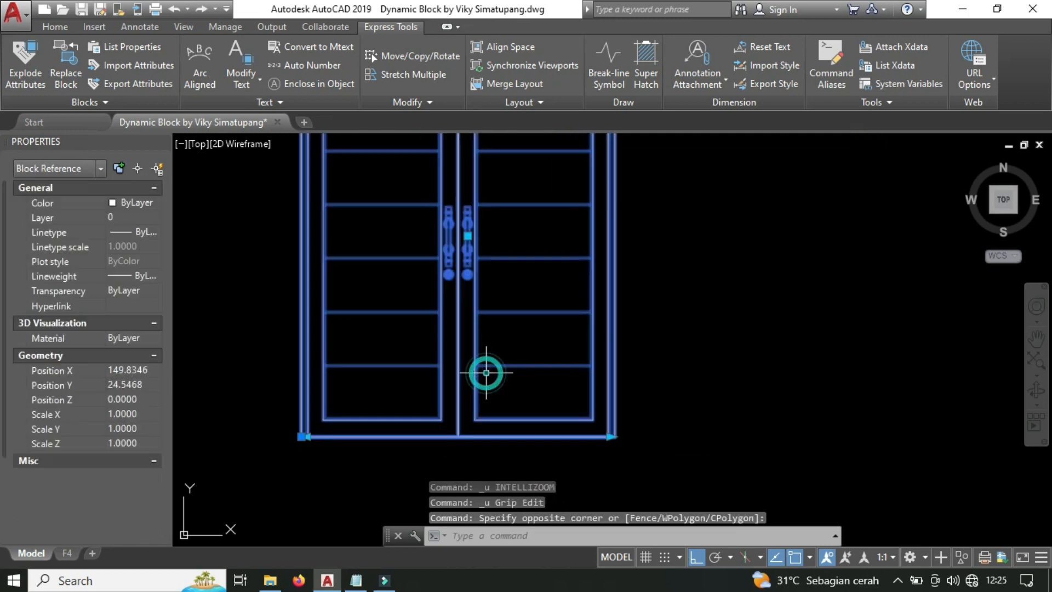
pyautogui.moveTo(456, 389); pyautogui.dragTo(627, 388, button='middle')
pyautogui.click(472, 435)
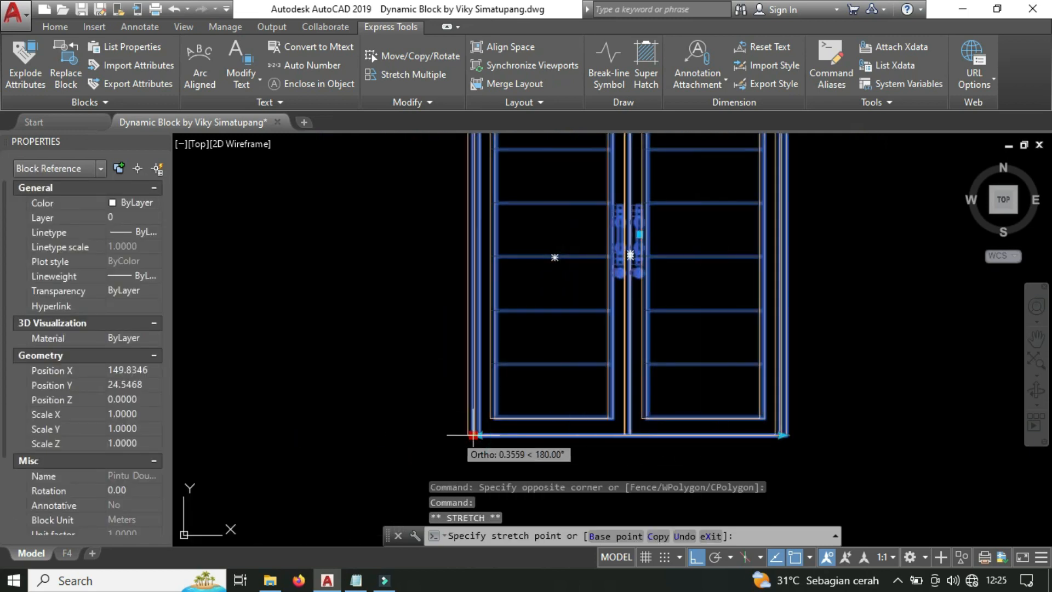
pyautogui.hotkey('ctrl', 'z')
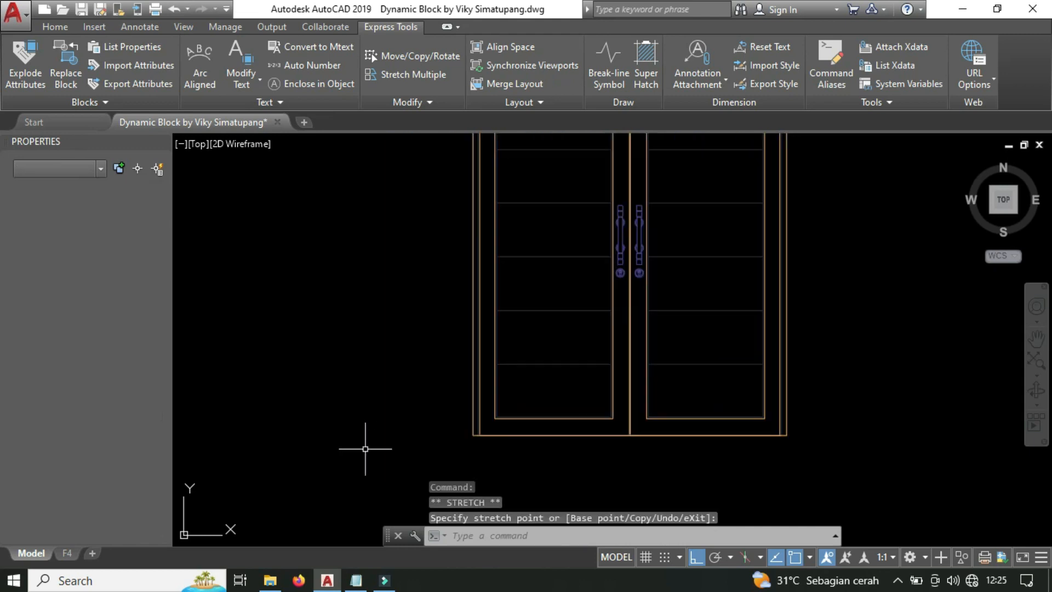
pyautogui.click(473, 435)
pyautogui.scroll(3, 467, 442)
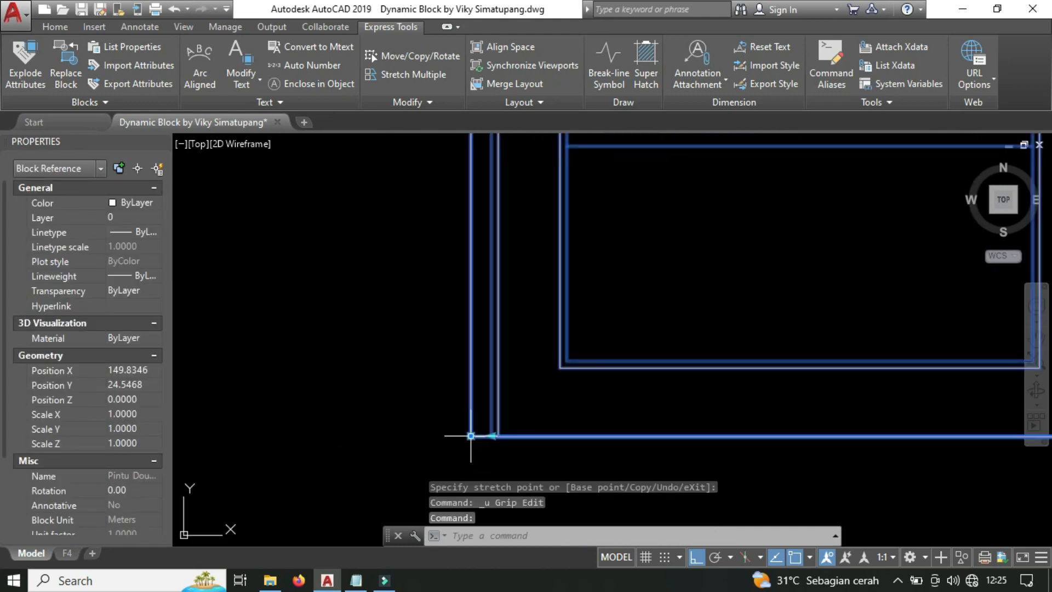
pyautogui.scroll(-3, 470, 434)
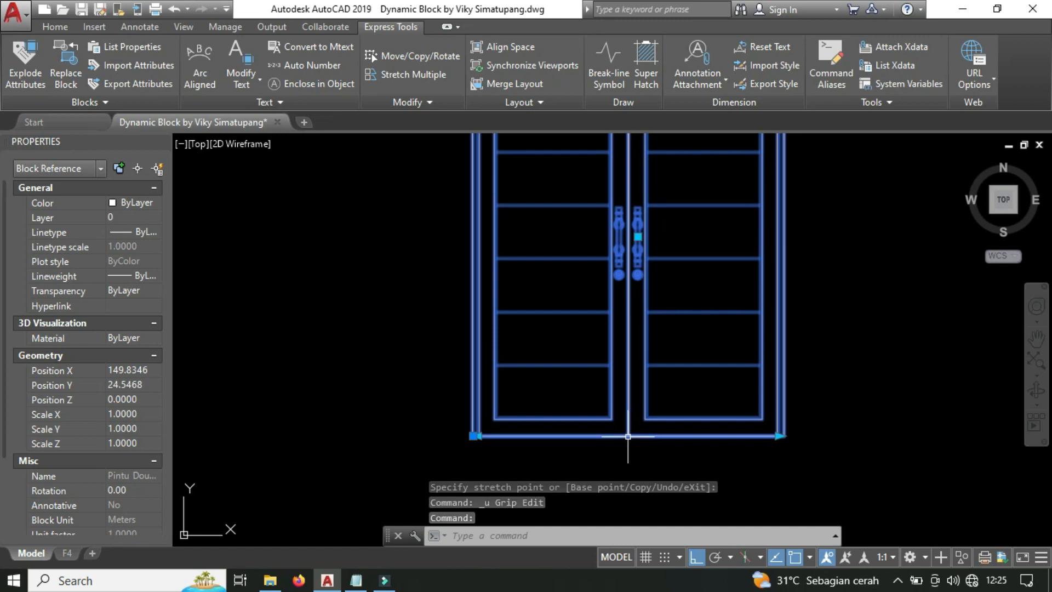
# Reopen the double door block's definition in the Block Editor.
pyautogui.doubleClick(628, 436)
pyautogui.click(529, 395)
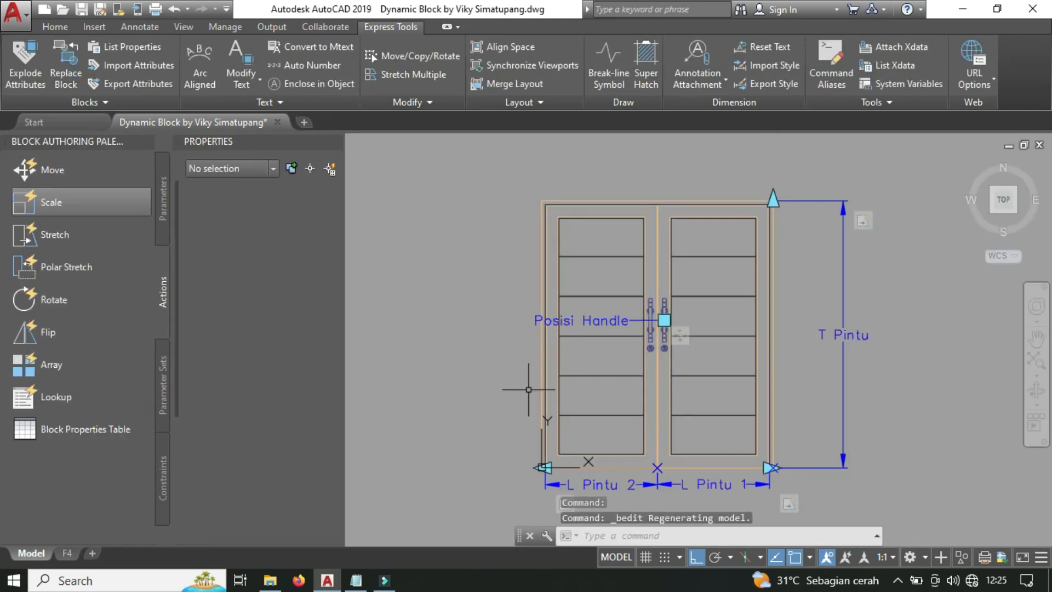
pyautogui.scroll(-3, 533, 282)
# Move the whole door with its parameters from the bottom midpoint between the two leaves to the block origin.
pyautogui.click(486, 184)
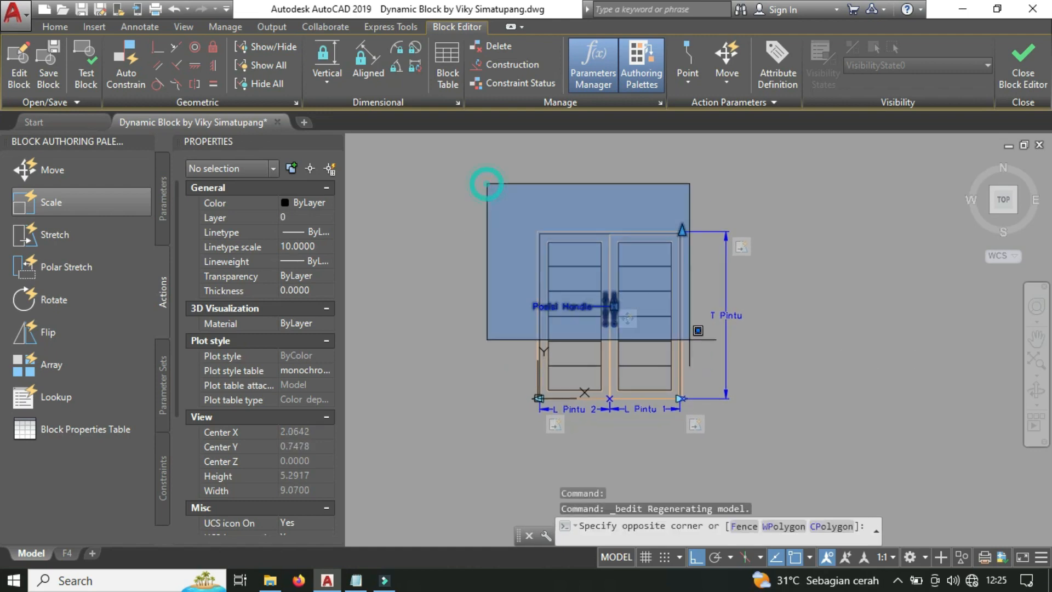
pyautogui.click(810, 460)
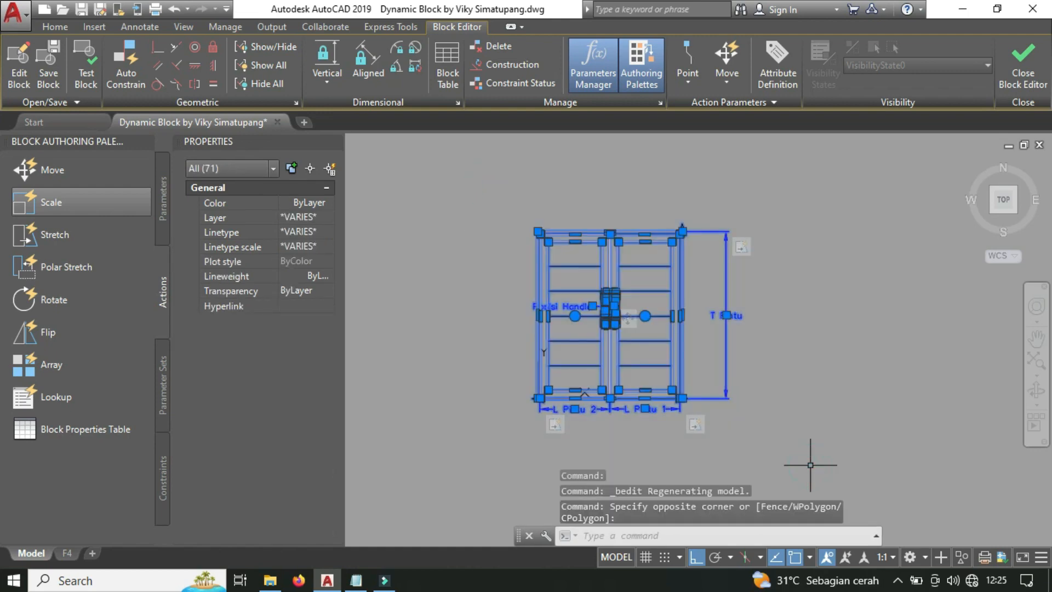
pyautogui.write('m')
pyautogui.press('Return')
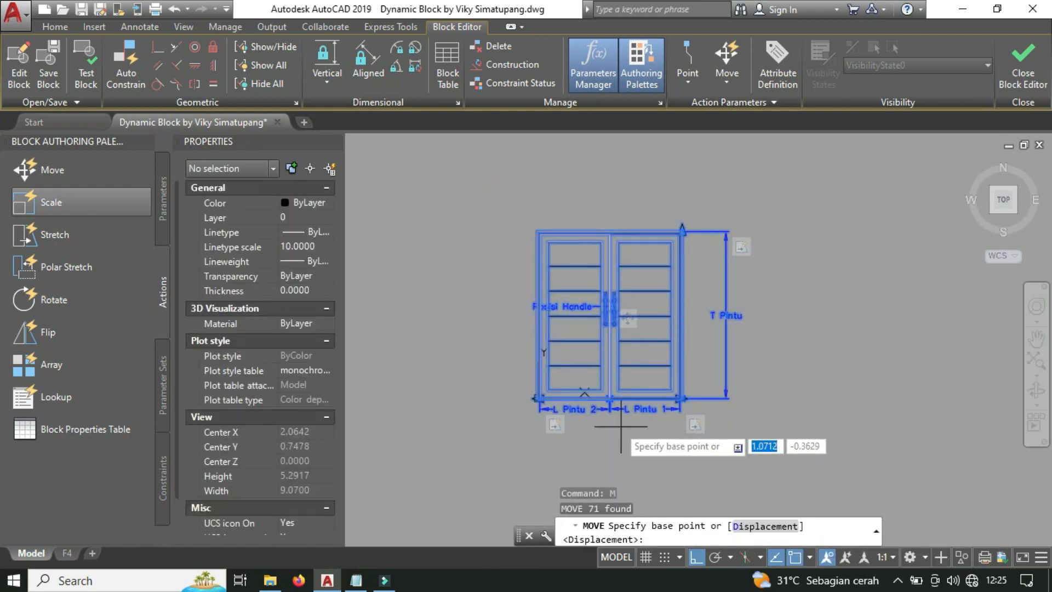
pyautogui.scroll(5, 613, 406)
pyautogui.scroll(6, 613, 405)
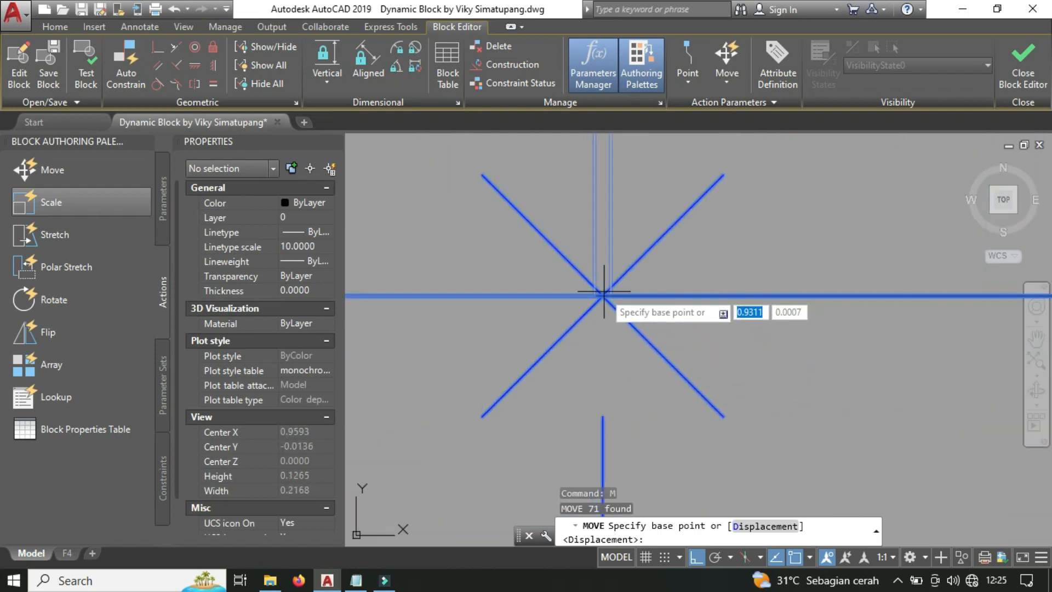
pyautogui.click(601, 292)
pyautogui.scroll(-5, 603, 290)
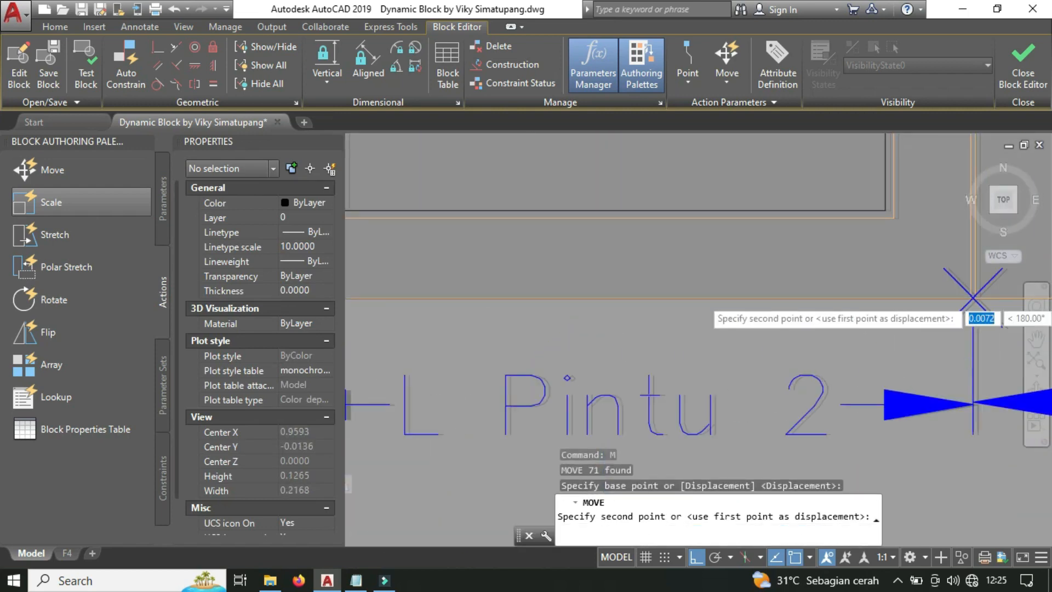
pyautogui.scroll(4, 777, 293)
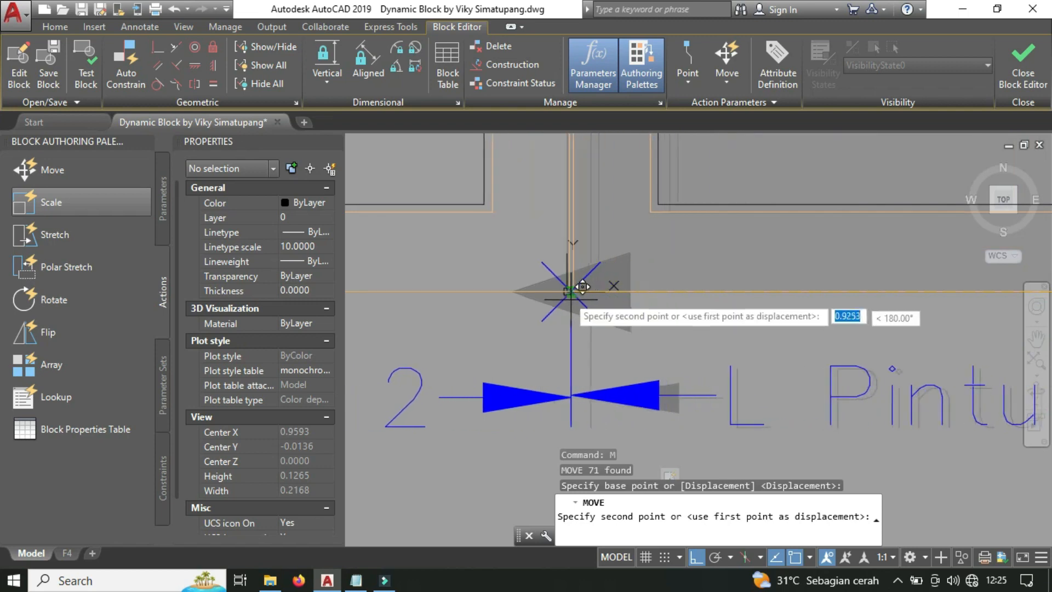
pyautogui.scroll(-3, 567, 288)
pyautogui.click(603, 341)
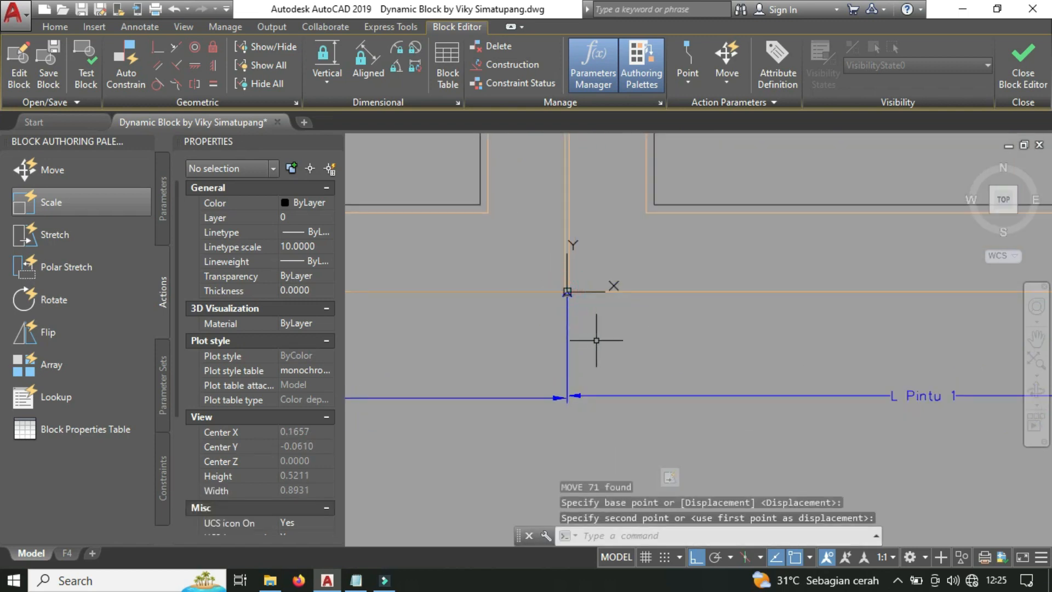
# Resize the T Pintu height stretch frame so it spans the top of both door leaves, ending just past the outer frame on each side.
pyautogui.scroll(-3, 602, 340)
pyautogui.scroll(-2, 580, 418)
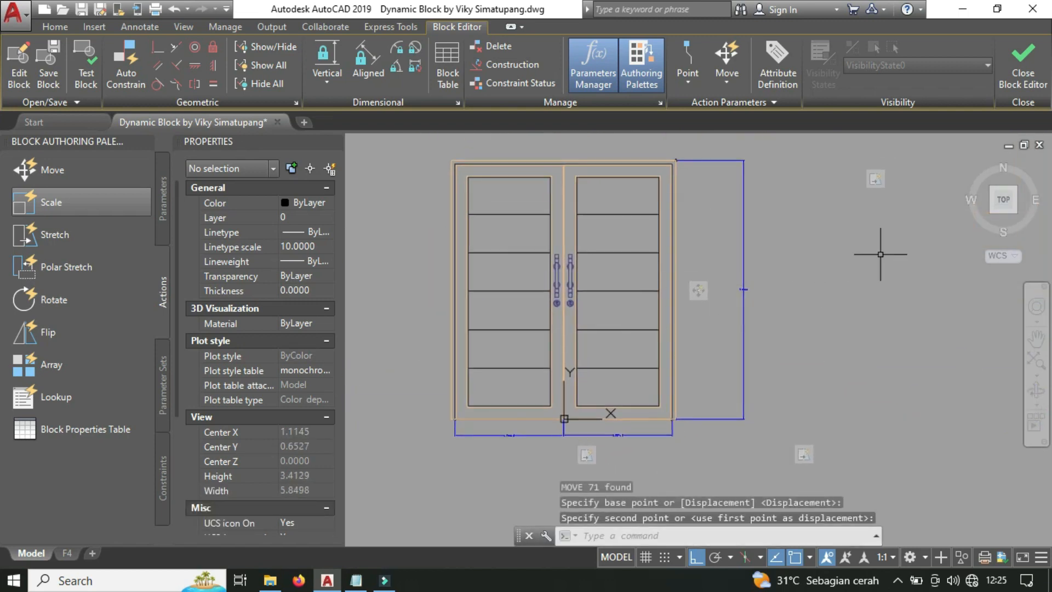
pyautogui.moveTo(841, 243); pyautogui.dragTo(852, 296, button='middle')
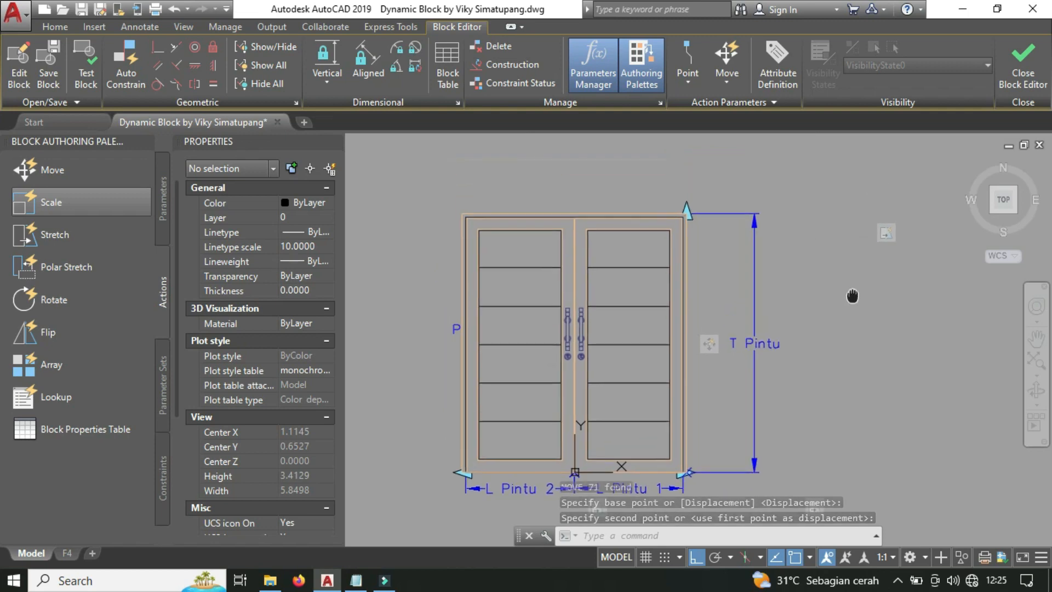
pyautogui.rightClick(883, 234)
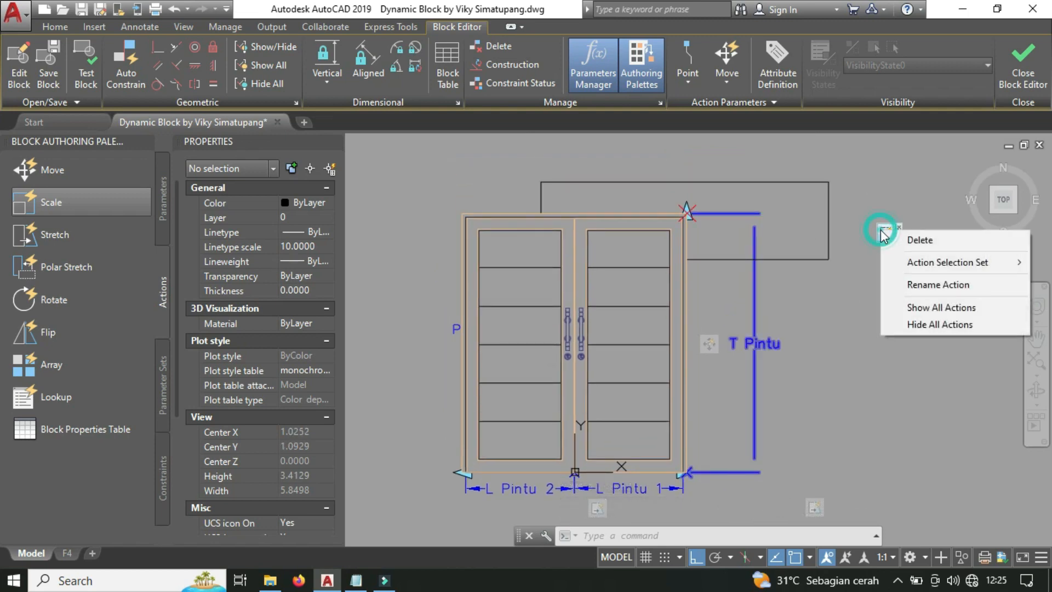
pyautogui.click(829, 312)
pyautogui.click(889, 255)
pyautogui.click(886, 238)
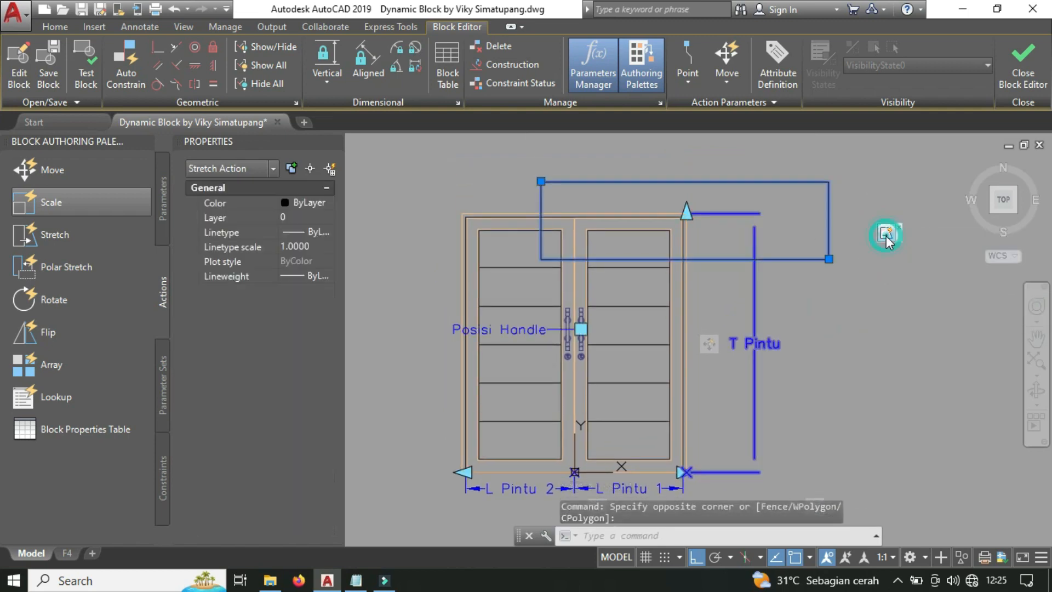
pyautogui.click(540, 181)
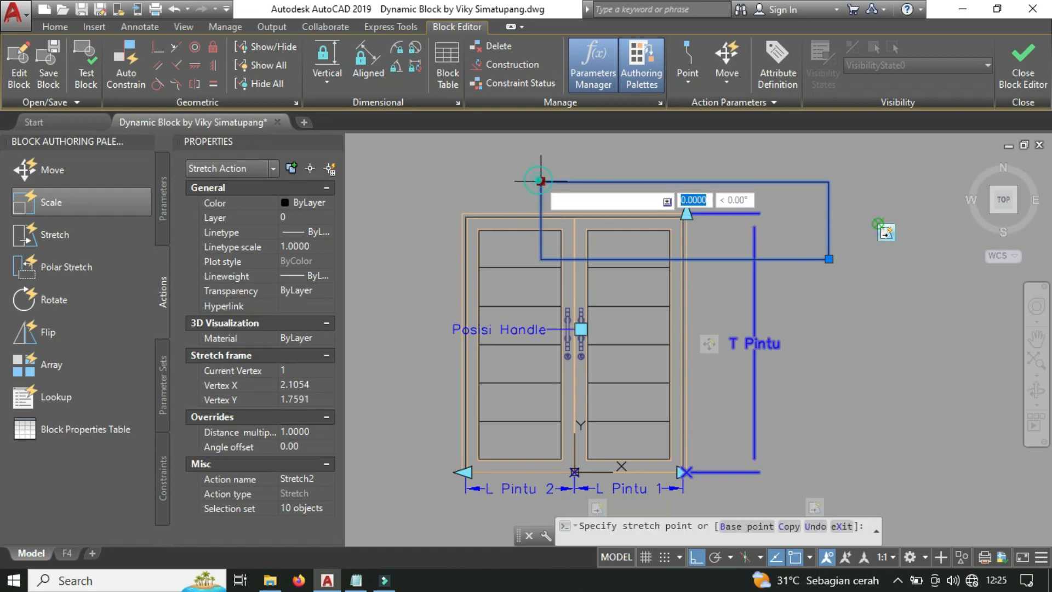
pyautogui.click(419, 181)
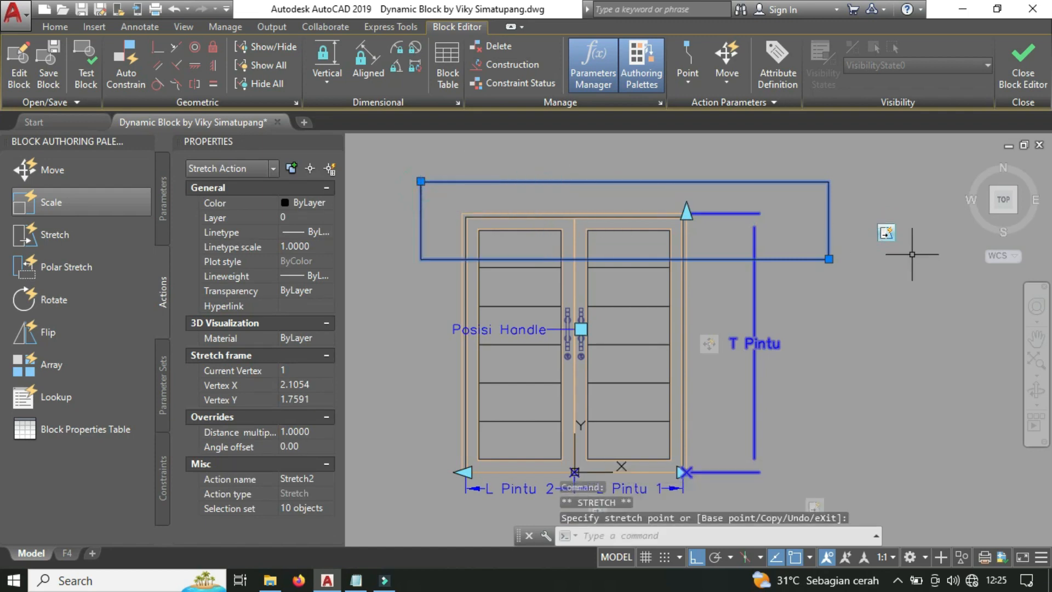
pyautogui.click(829, 259)
pyautogui.click(707, 272)
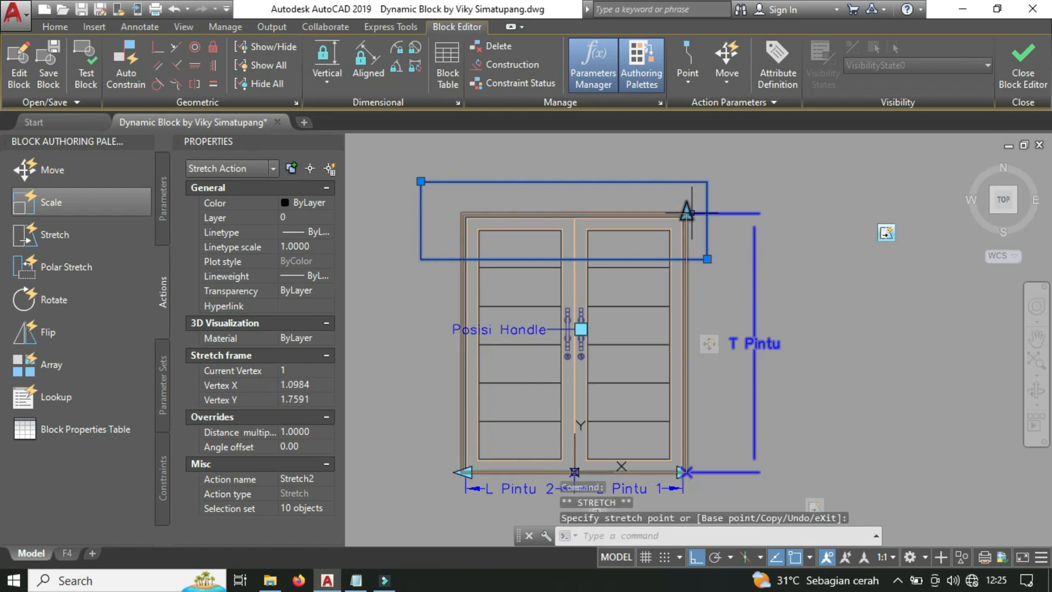
# Shift the L Pintu 1 stretch frame inward so it encloses only the outer vertical edge of the right door leaf.
pyautogui.moveTo(733, 369); pyautogui.dragTo(745, 309, button='middle')
pyautogui.click(832, 447)
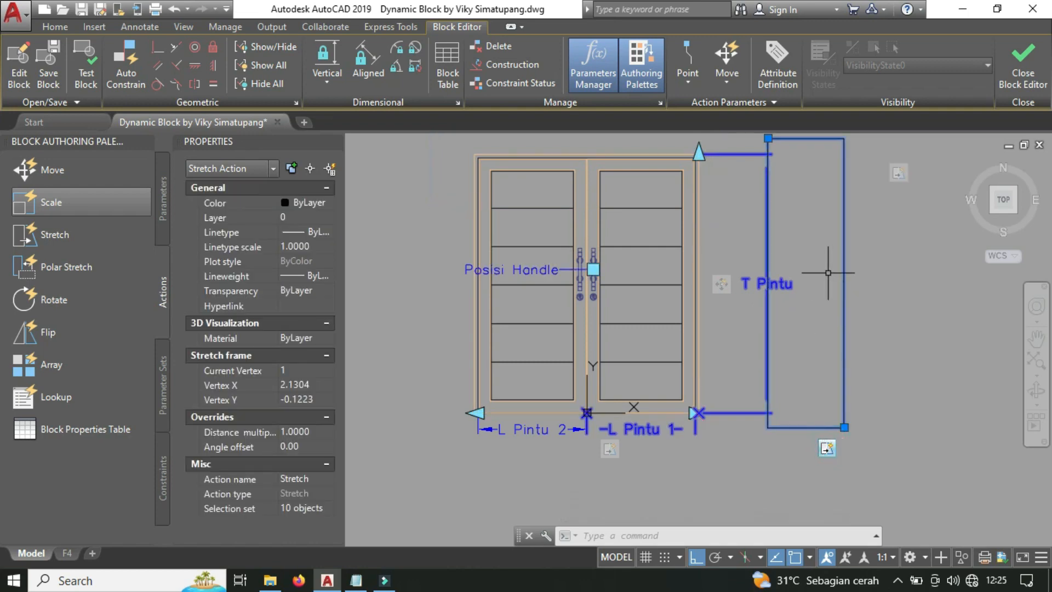
pyautogui.moveTo(828, 272); pyautogui.dragTo(783, 284, button='middle')
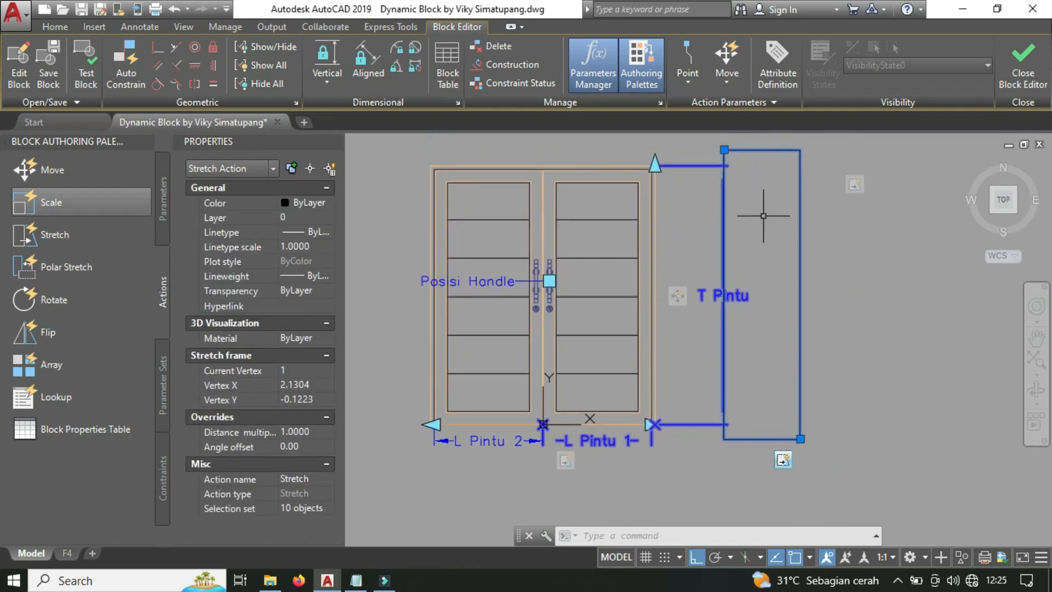
pyautogui.click(724, 149)
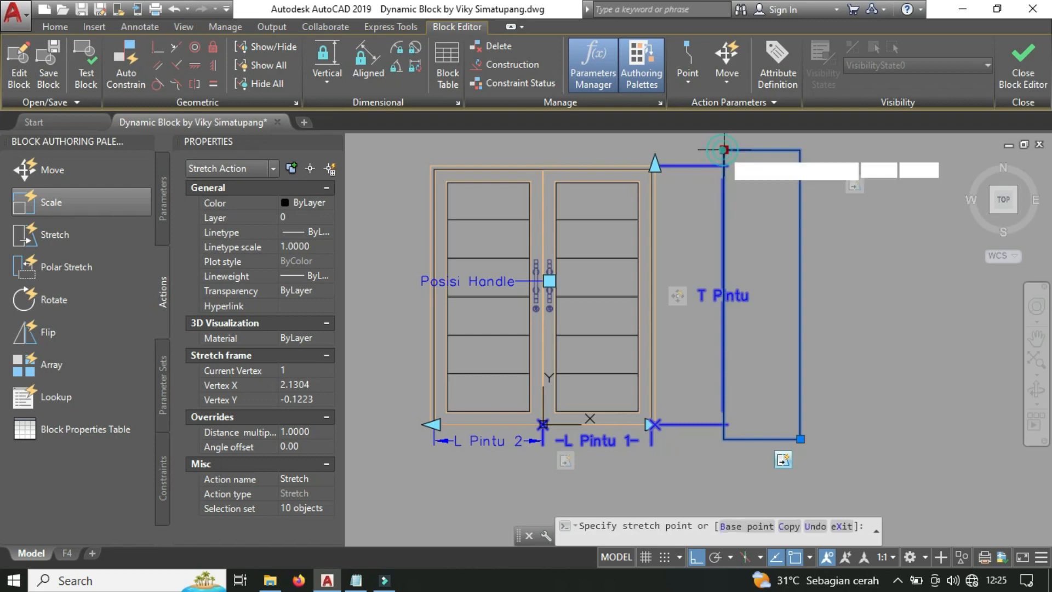
pyautogui.click(611, 147)
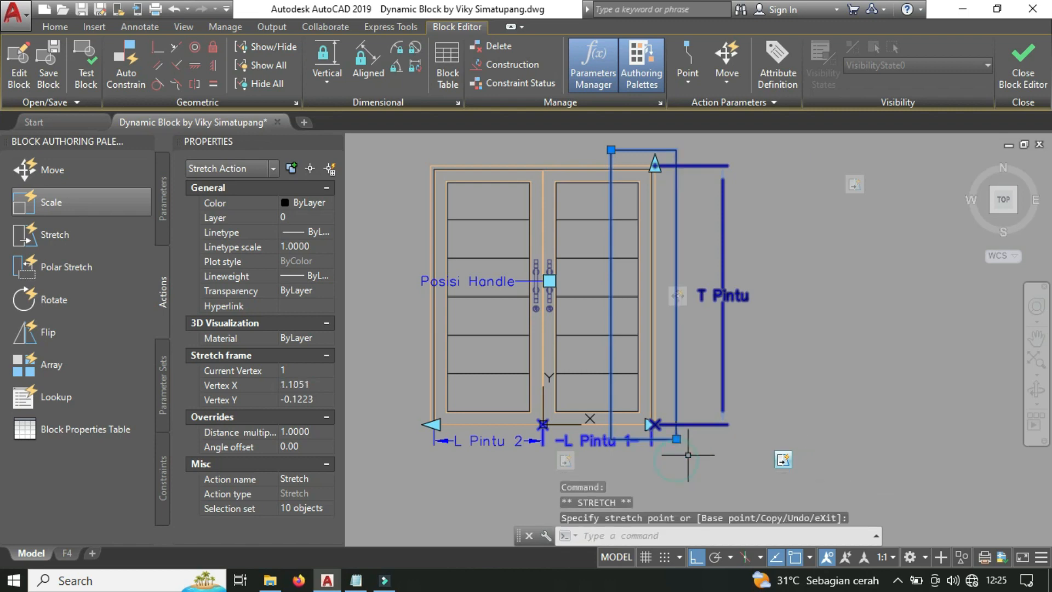
# Reshape the L Pintu 2 stretch frame to enclose the left leaf's outer edge over its full height, and close the block editor saving the changes.
pyautogui.moveTo(688, 454); pyautogui.dragTo(741, 428, button='middle')
pyautogui.click(619, 433)
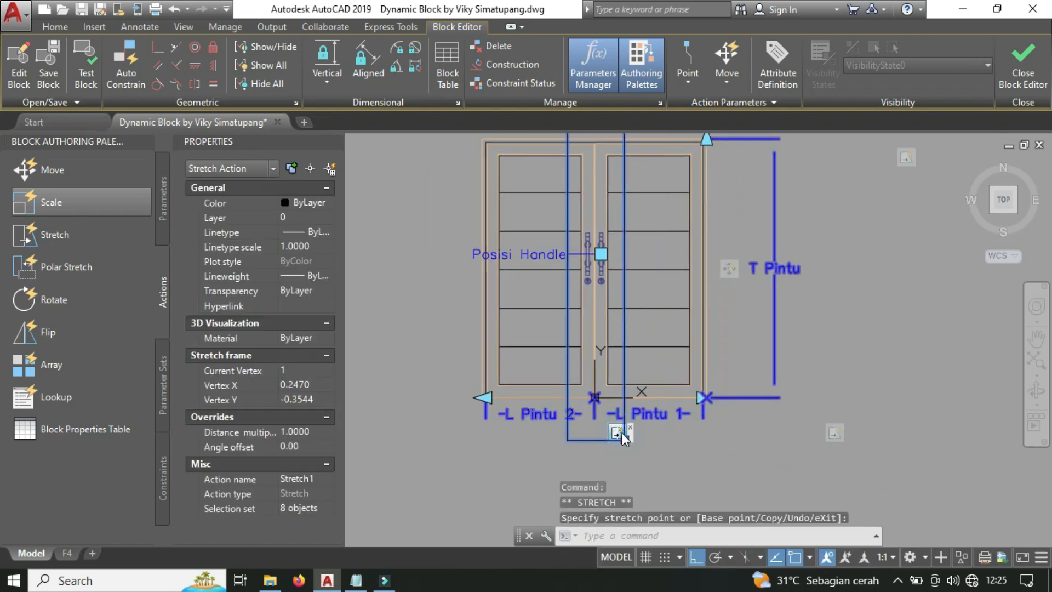
pyautogui.scroll(-2, 623, 433)
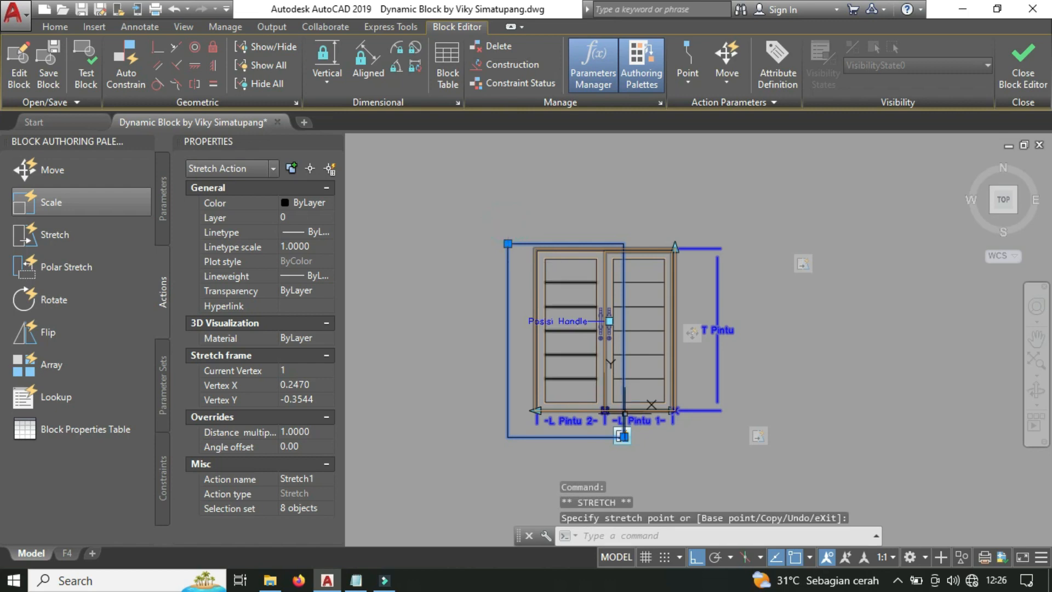
pyautogui.scroll(4, 626, 436)
pyautogui.click(627, 431)
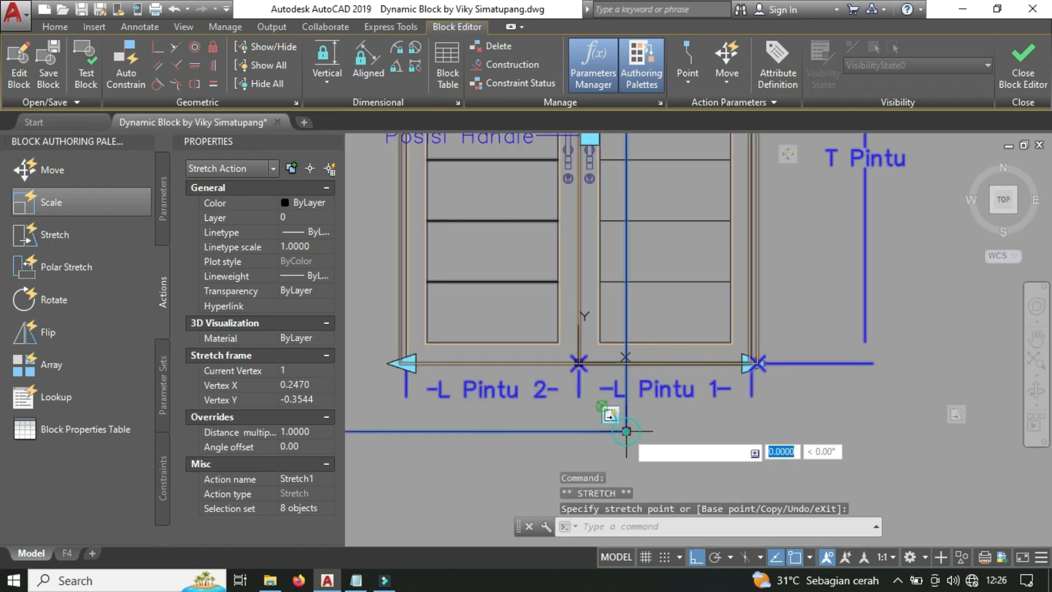
pyautogui.click(469, 441)
pyautogui.scroll(-2, 470, 441)
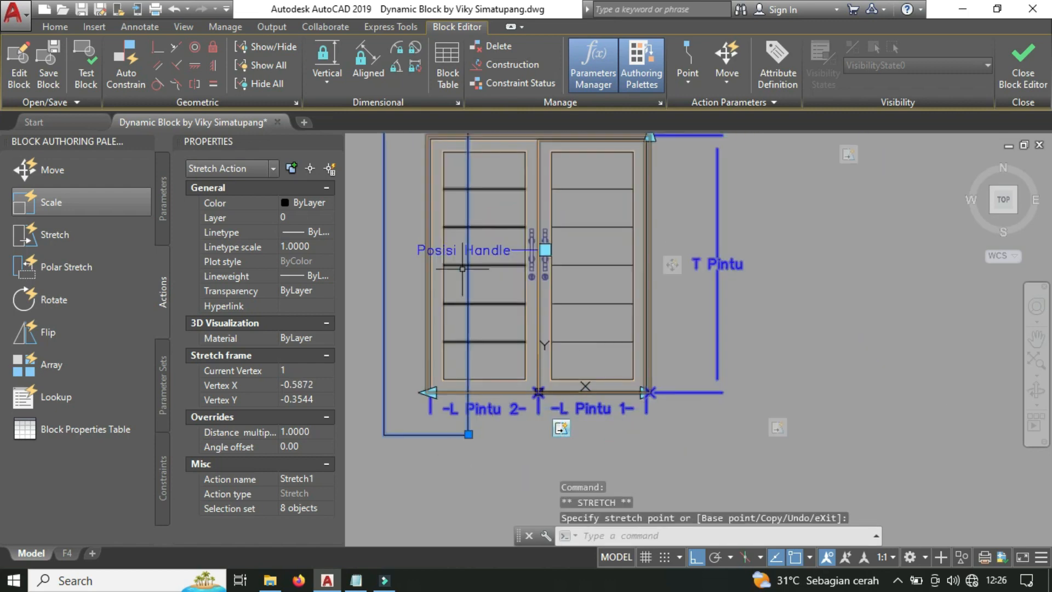
pyautogui.moveTo(495, 310); pyautogui.dragTo(536, 342, button='middle')
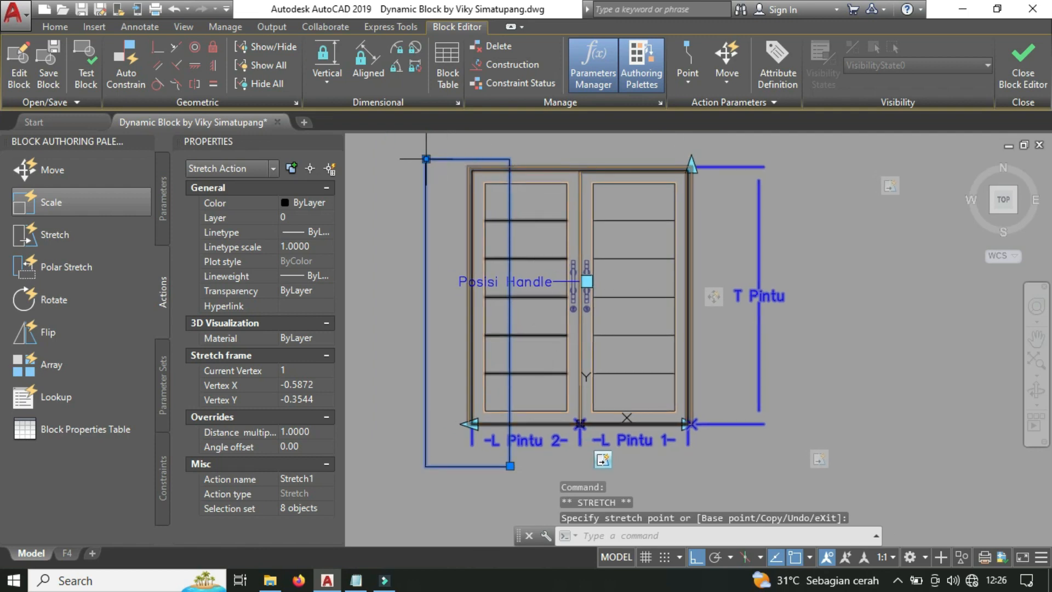
pyautogui.click(426, 137)
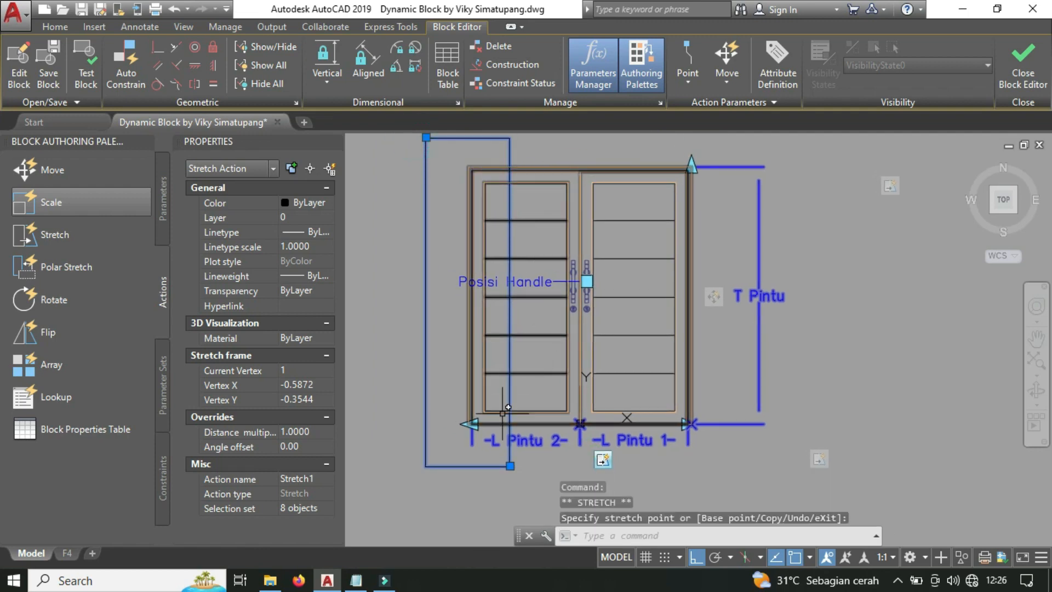
pyautogui.click(1037, 60)
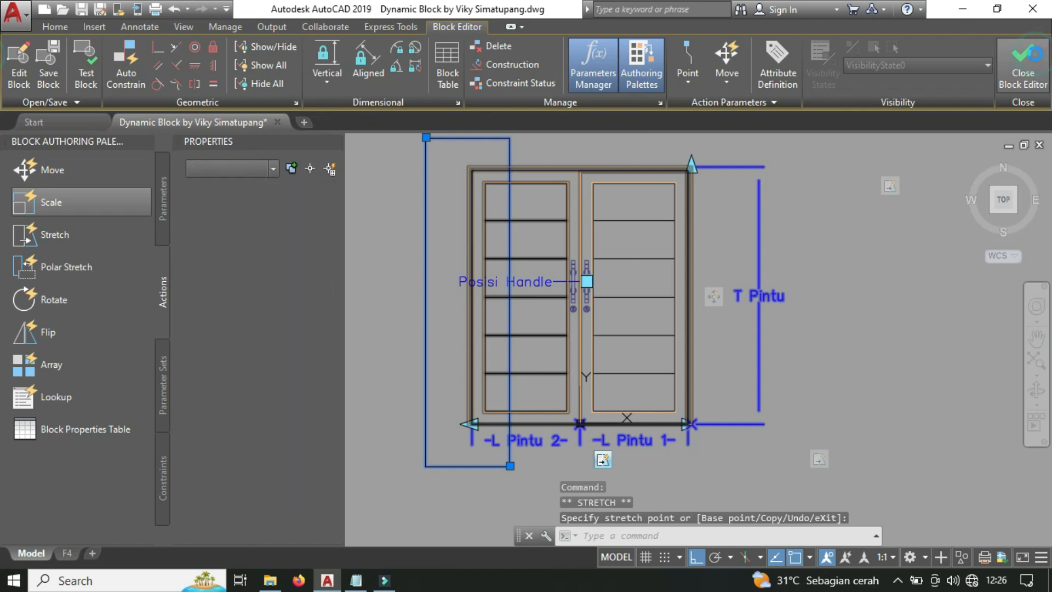
pyautogui.click(514, 267)
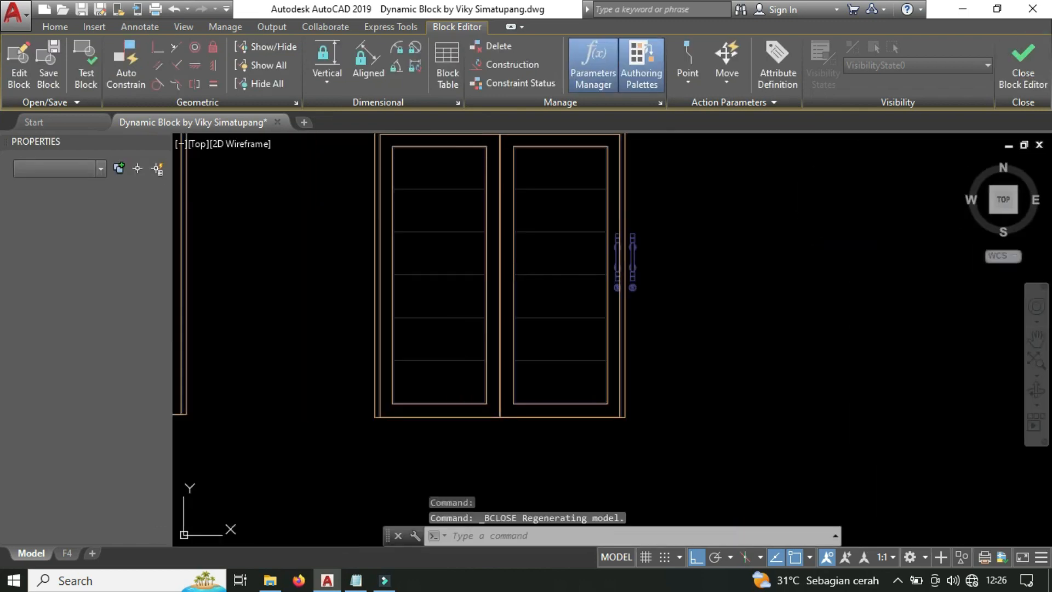
# Reopen the Pintu Double 2 definition, examine the Posisi Handle parameter and its Move action, and close the editor with the changes saved.
pyautogui.doubleClick(632, 262)
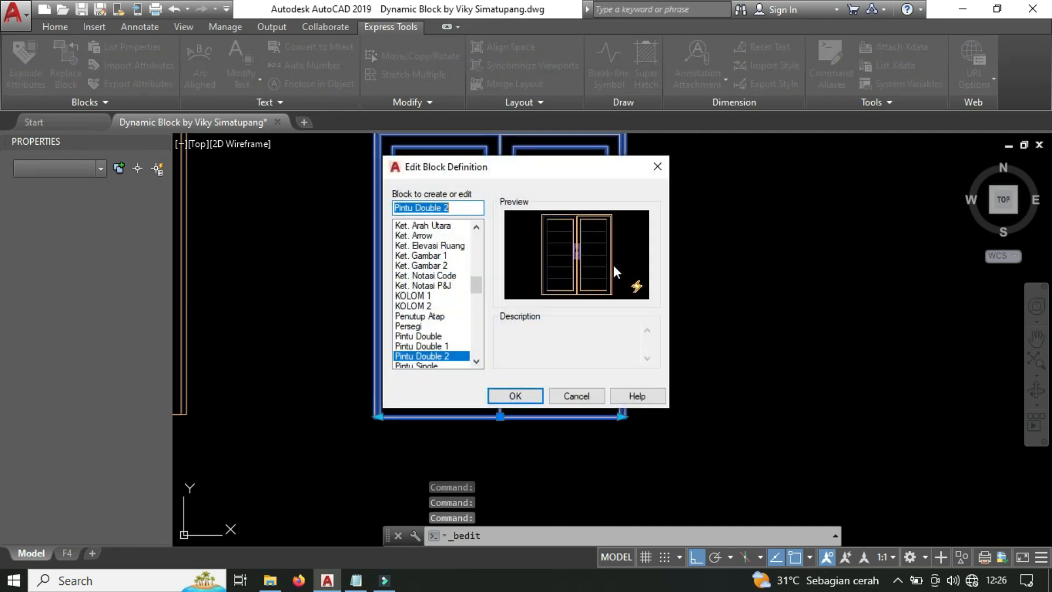
pyautogui.click(516, 395)
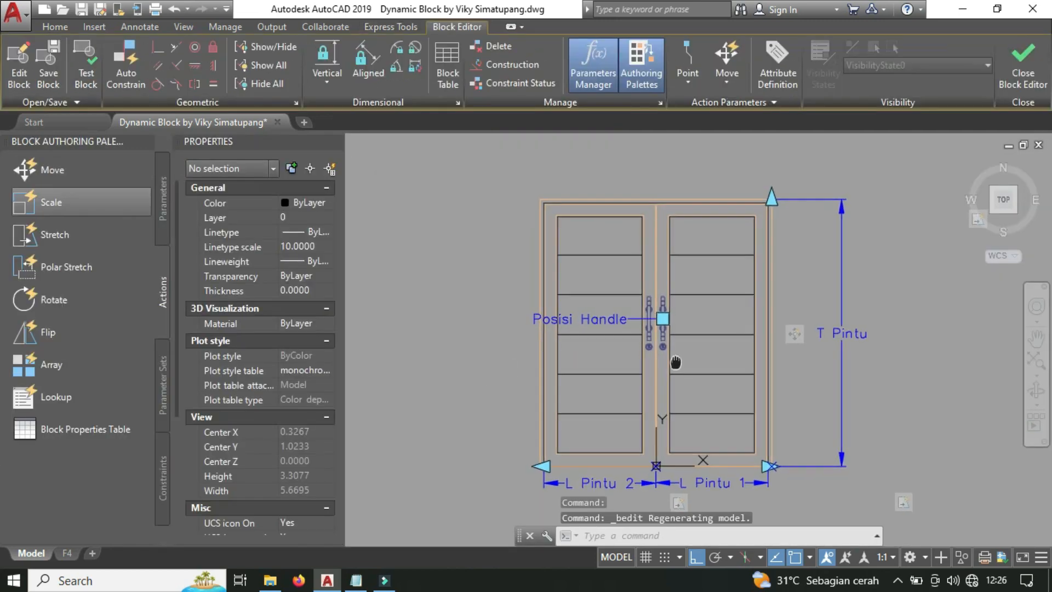
pyautogui.click(557, 308)
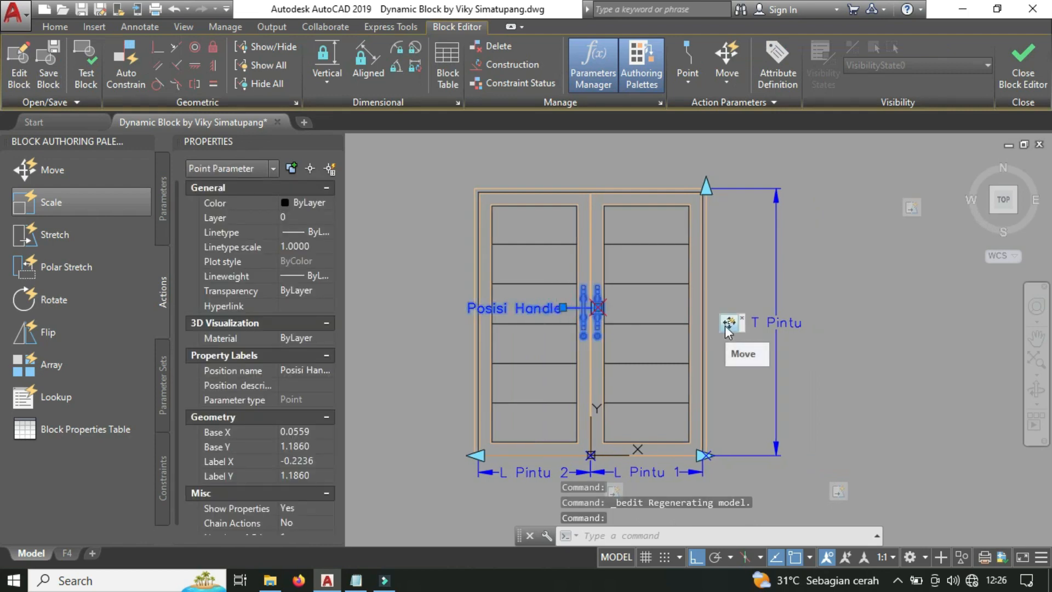
pyautogui.click(1042, 72)
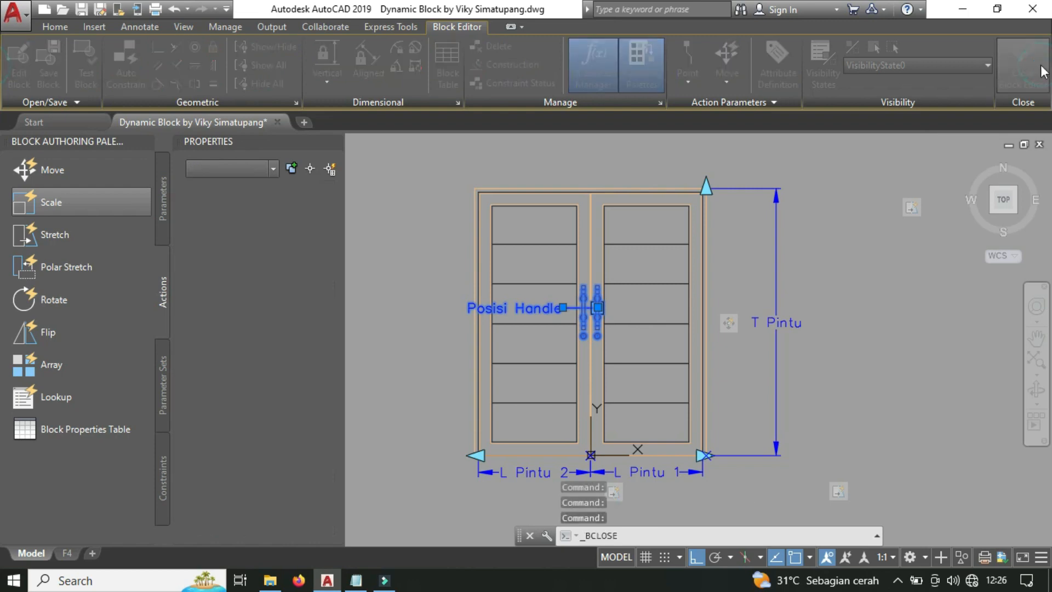
pyautogui.click(506, 285)
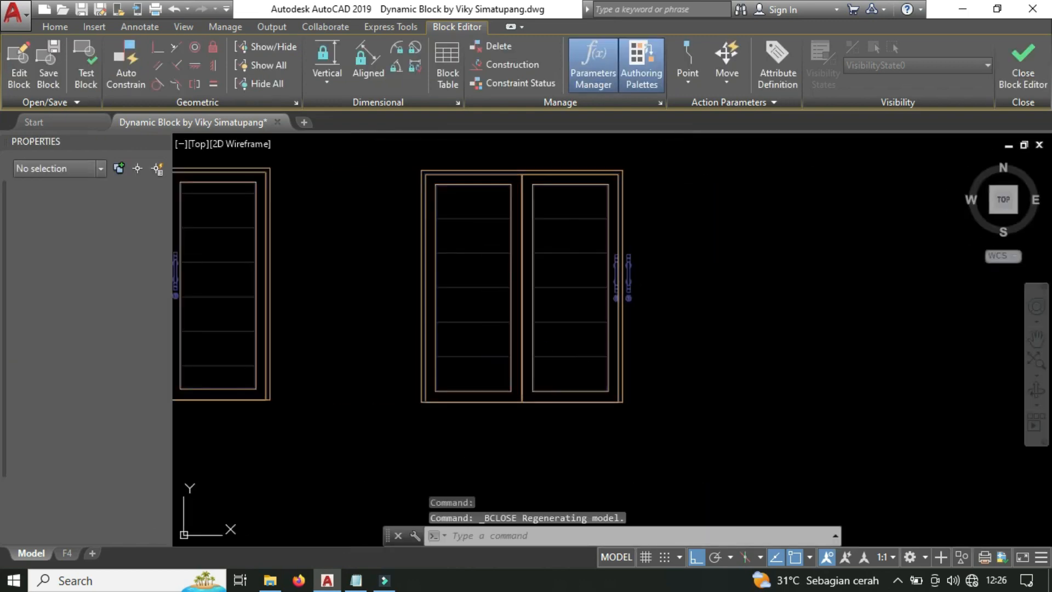
# Move the door handles of the placed block horizontally back to the centre, one on each side of the line between the leaves.
pyautogui.click(621, 264)
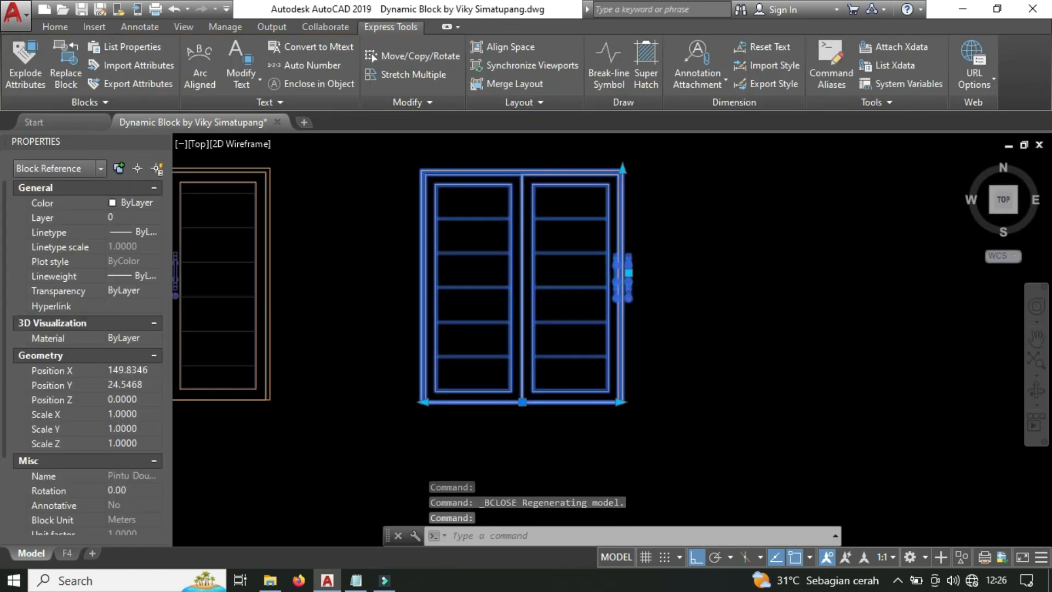
pyautogui.scroll(6, 628, 274)
pyautogui.moveTo(781, 286); pyautogui.dragTo(807, 279, button='middle')
pyautogui.click(809, 291)
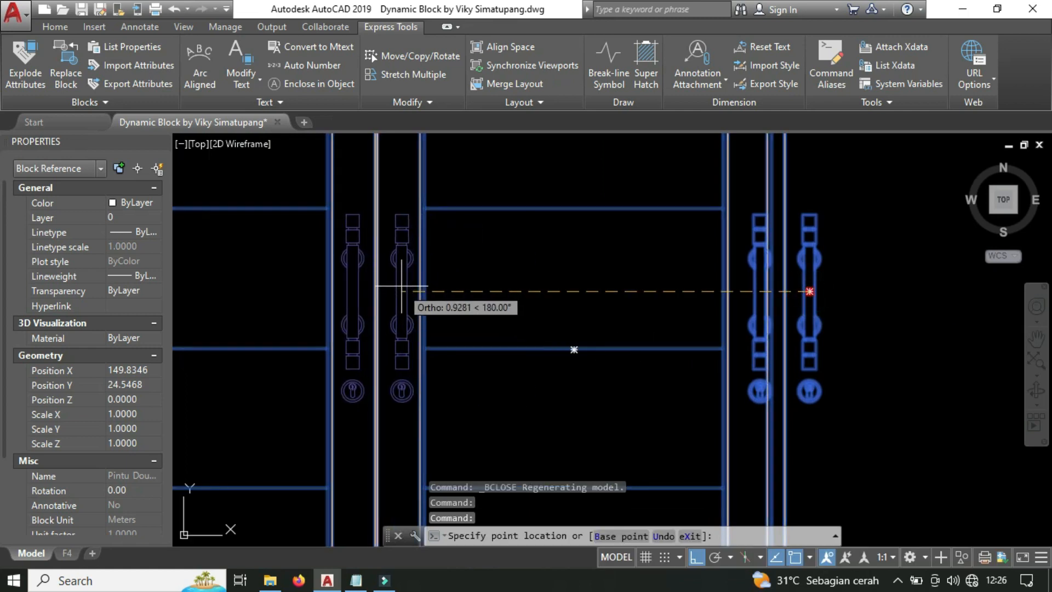
pyautogui.press('Escape')
pyautogui.scroll(-4, 573, 326)
pyautogui.scroll(-3, 573, 325)
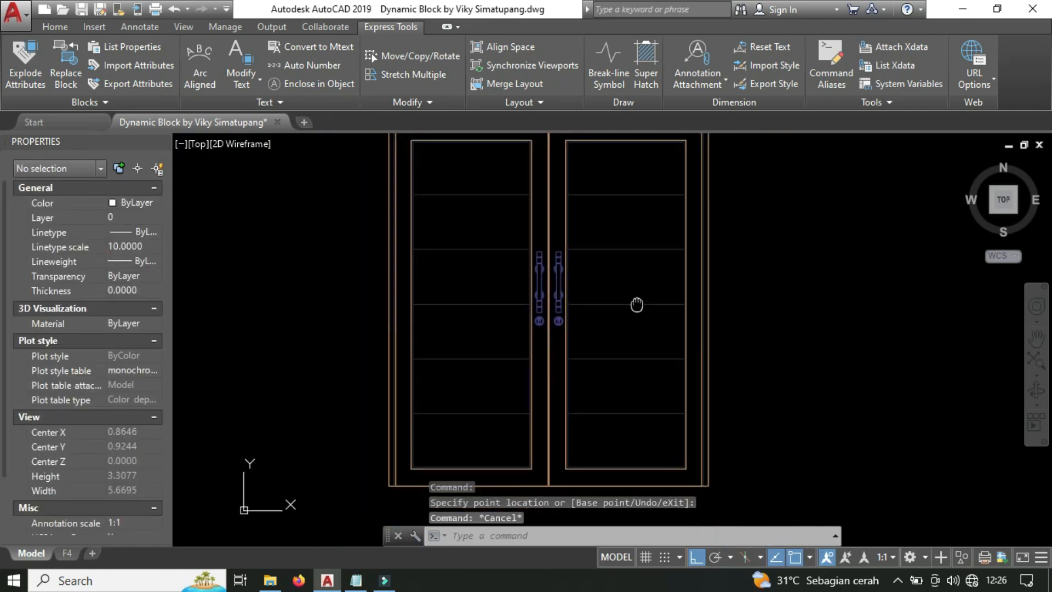
# Test stretching the right leaf wider and narrower with its width grip, and undo both test stretches.
pyautogui.click(724, 286)
pyautogui.click(607, 329)
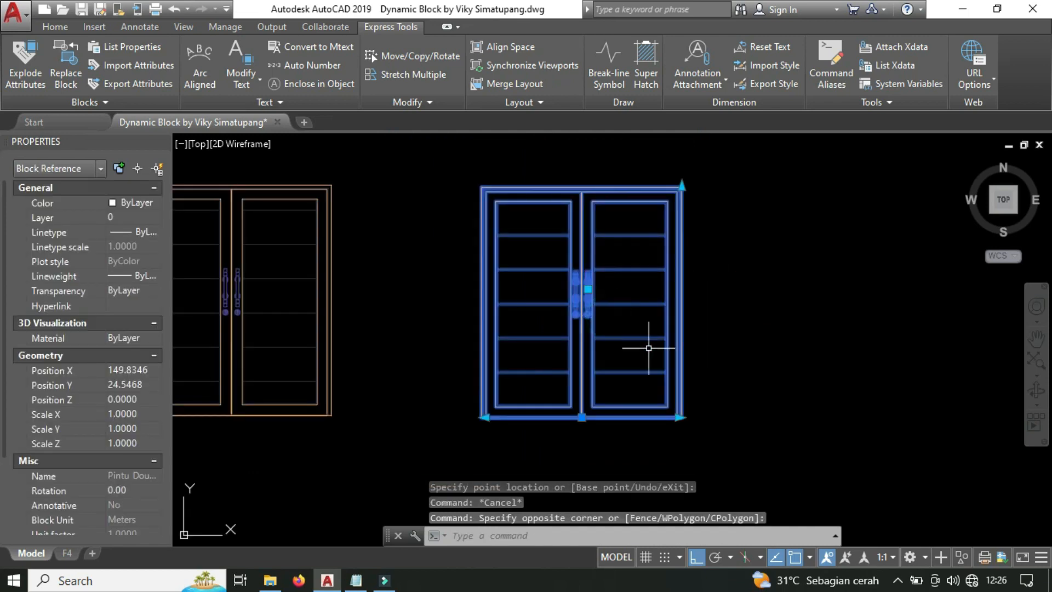
pyautogui.click(678, 417)
pyautogui.click(798, 418)
pyautogui.click(800, 417)
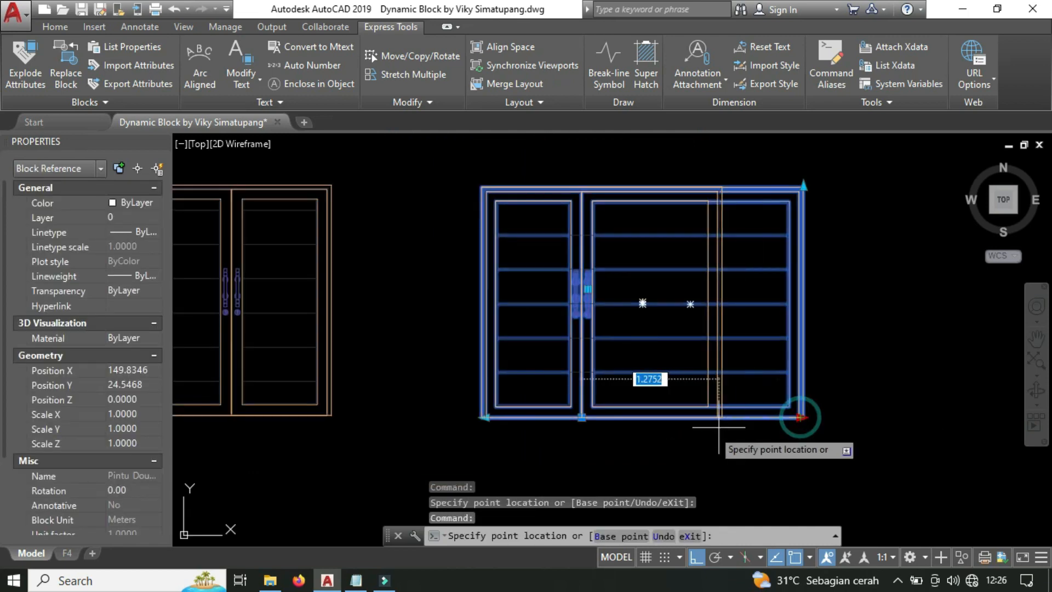
pyautogui.click(700, 422)
pyautogui.hotkey('ctrl', 'z')
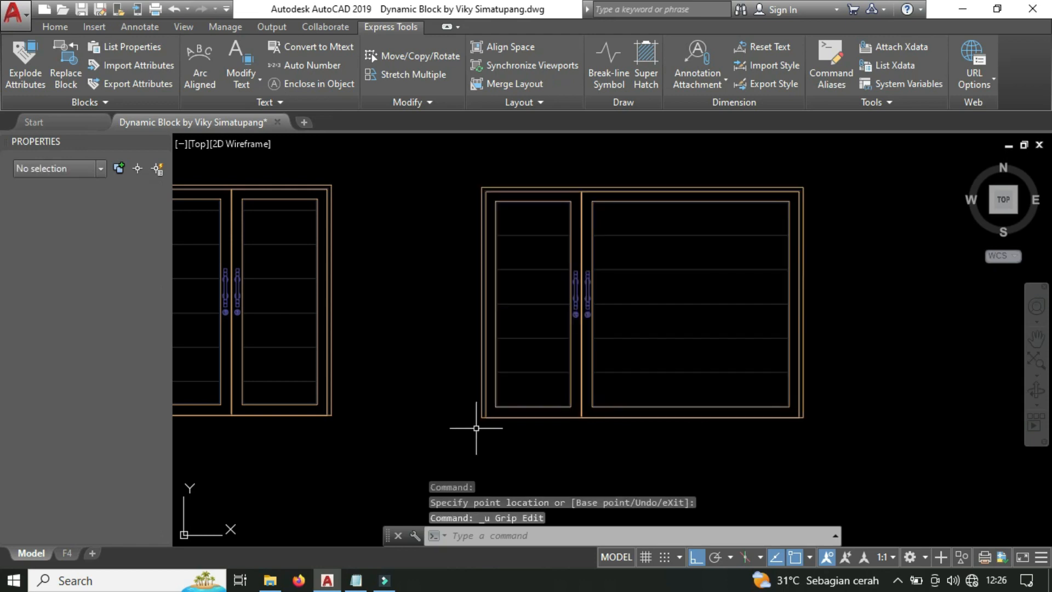
pyautogui.hotkey('ctrl', 'z')
# Narrow the left leaf of the placed door with its width grip, moving its outer edge toward the centre.
pyautogui.click(486, 419)
pyautogui.click(484, 418)
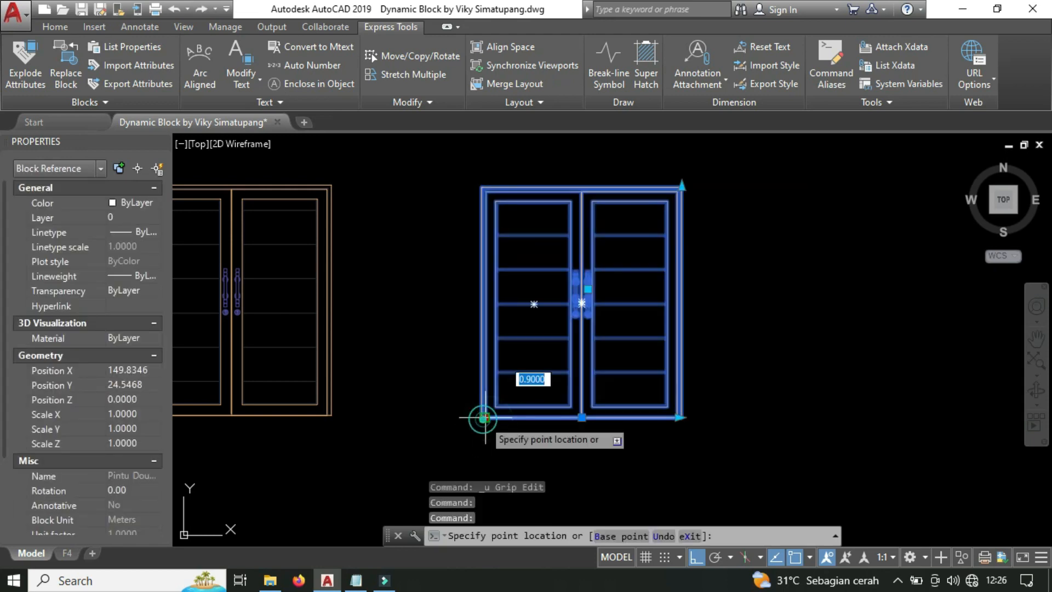
pyautogui.click(521, 430)
pyautogui.press('Escape')
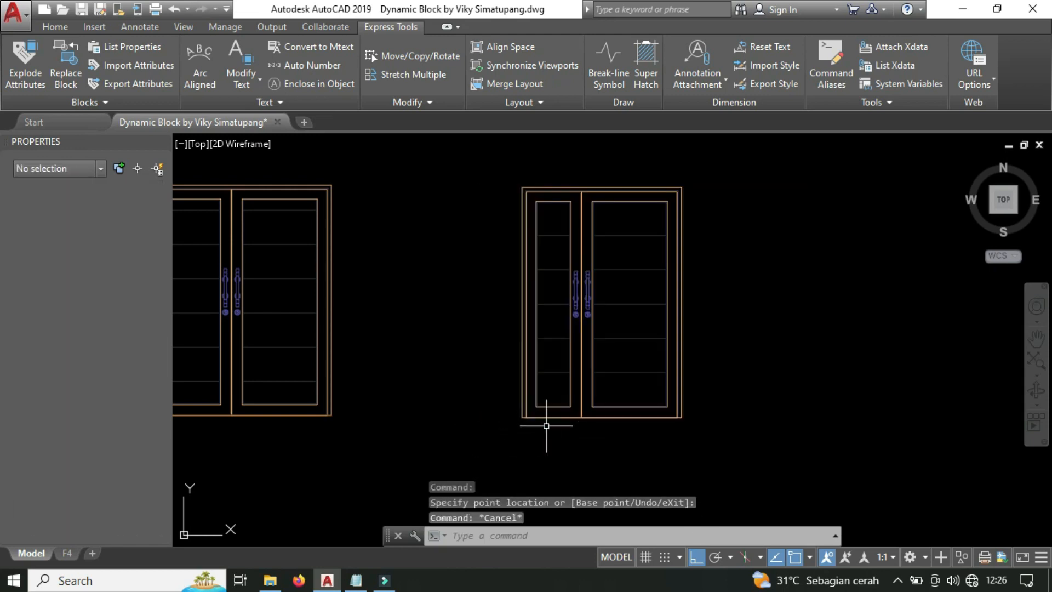
# Stretch the right leaf of the placed double door to a width of 1 with its width grip.
pyautogui.moveTo(670, 267); pyautogui.dragTo(645, 291, button='middle')
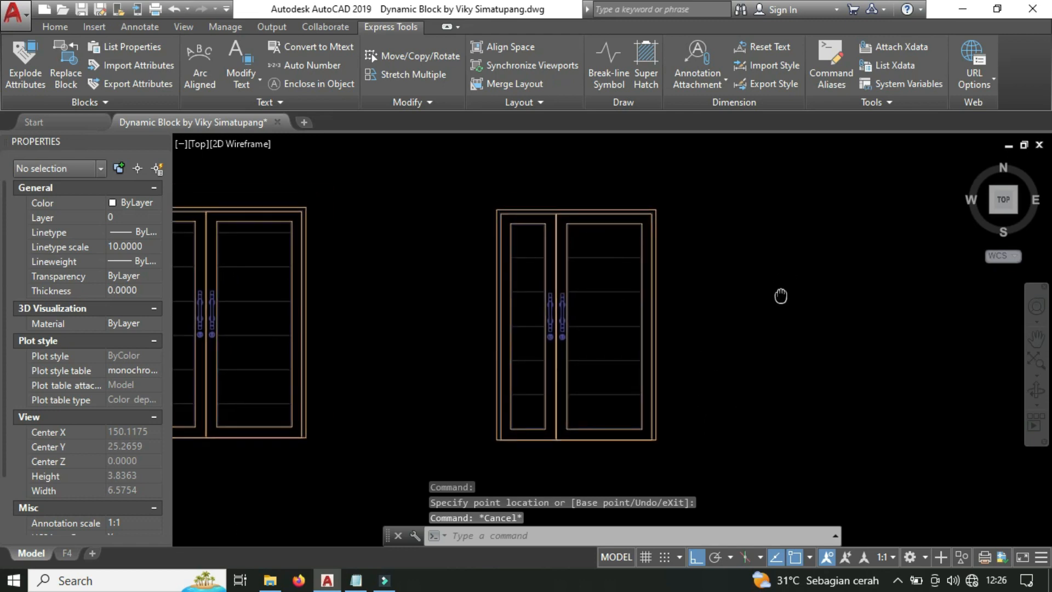
pyautogui.click(637, 445)
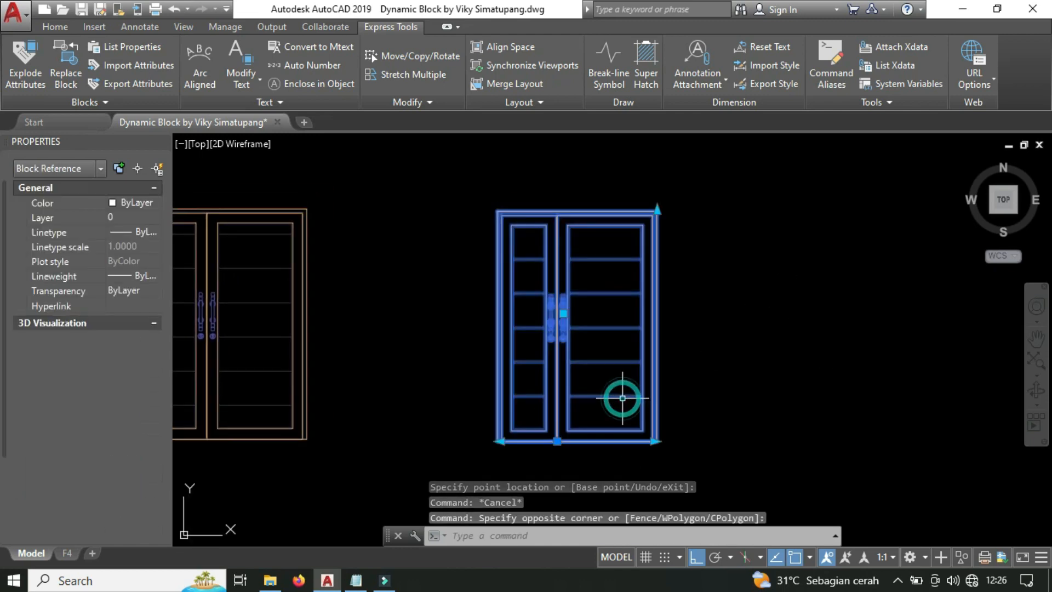
pyautogui.click(623, 394)
pyautogui.click(654, 441)
pyautogui.write('1')
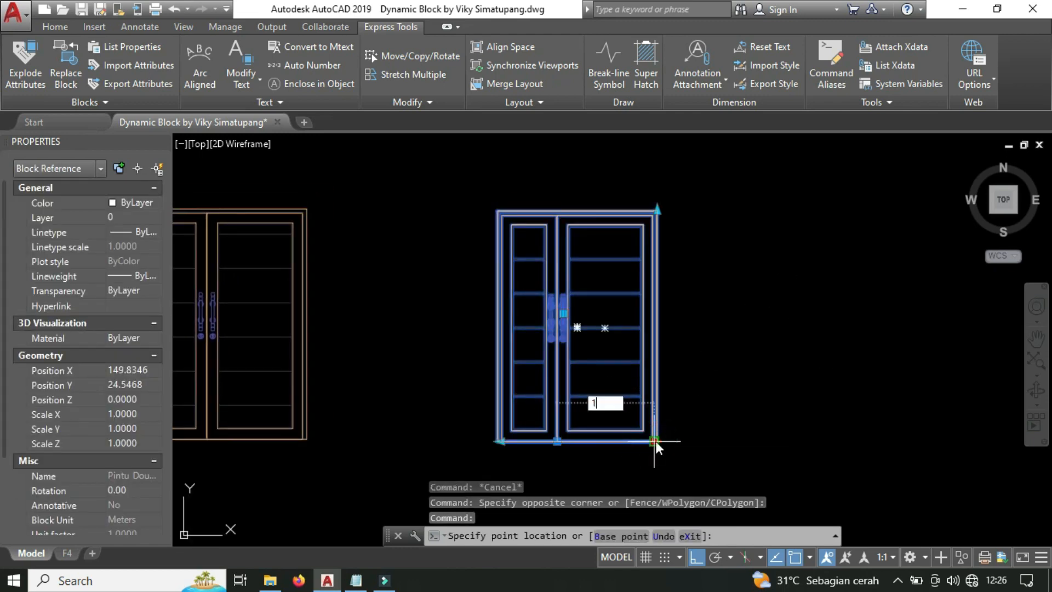
pyautogui.press('Return')
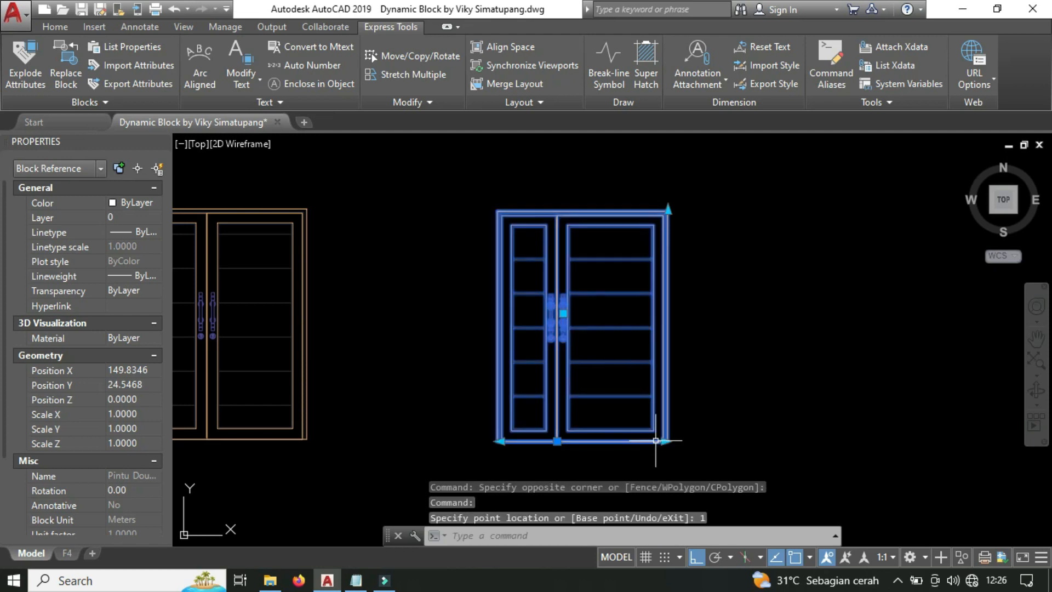
pyautogui.press('Escape')
# Set the placed door's L Pintu 2 width to 0.4 and its L Pintu 1 width to 1.2 in the block's custom properties.
pyautogui.click(747, 284)
pyautogui.click(500, 376)
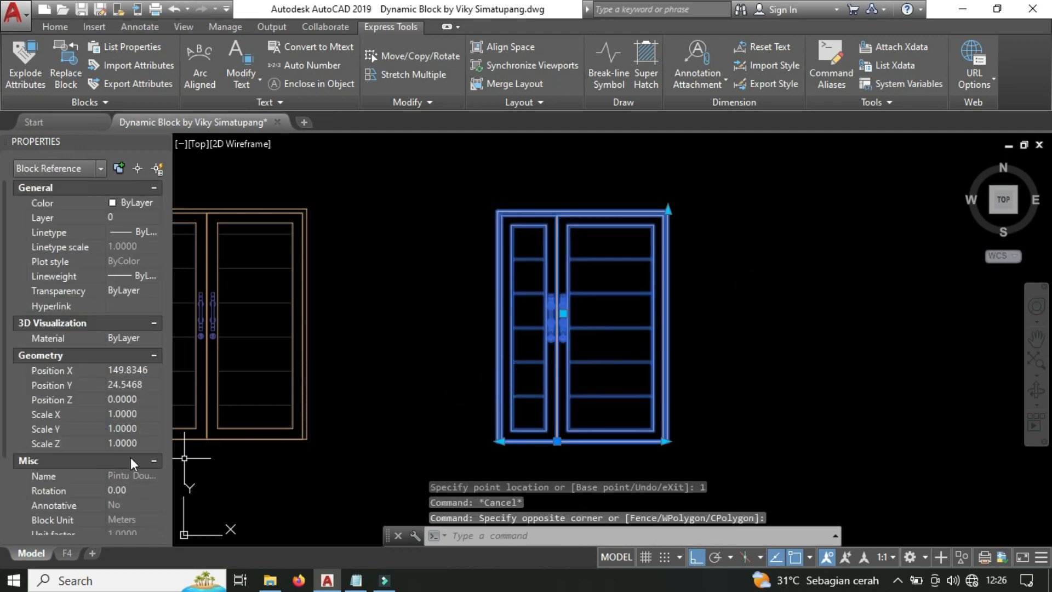
pyautogui.scroll(-3, 131, 460)
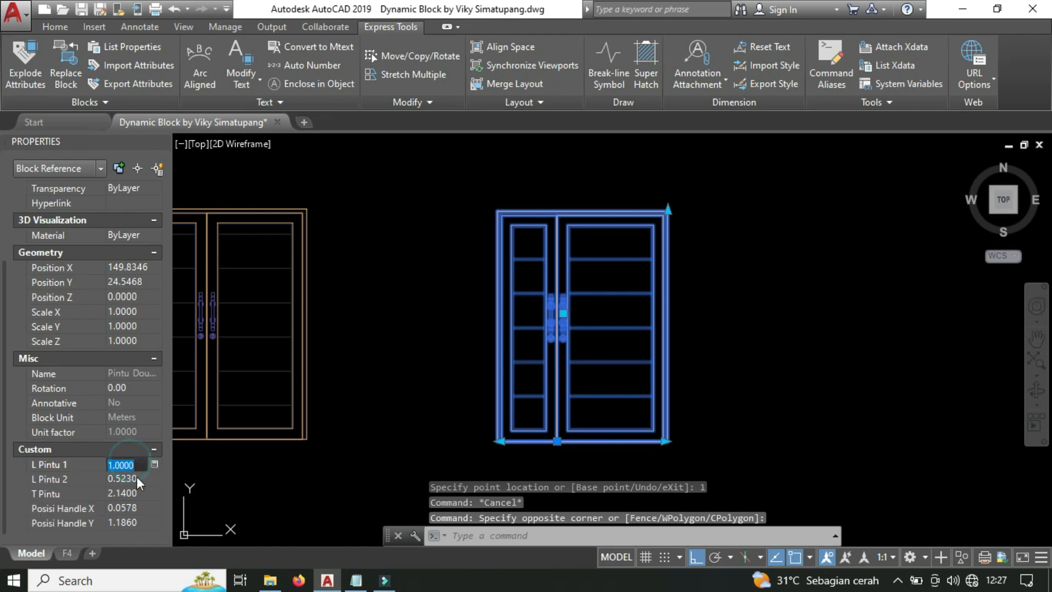
pyautogui.click(136, 477)
pyautogui.write('0.4')
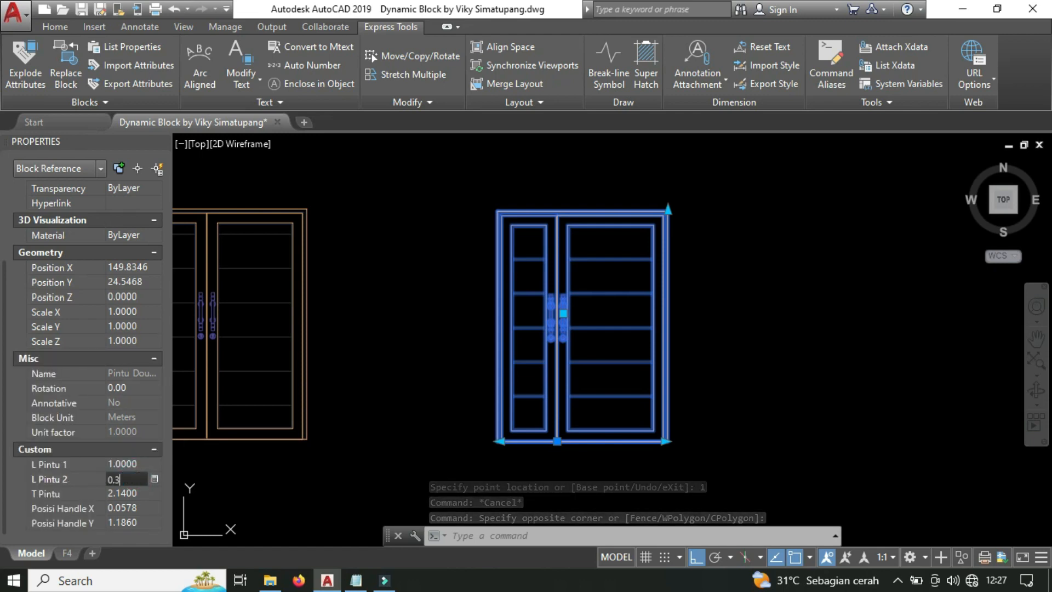
pyautogui.press('Tab')
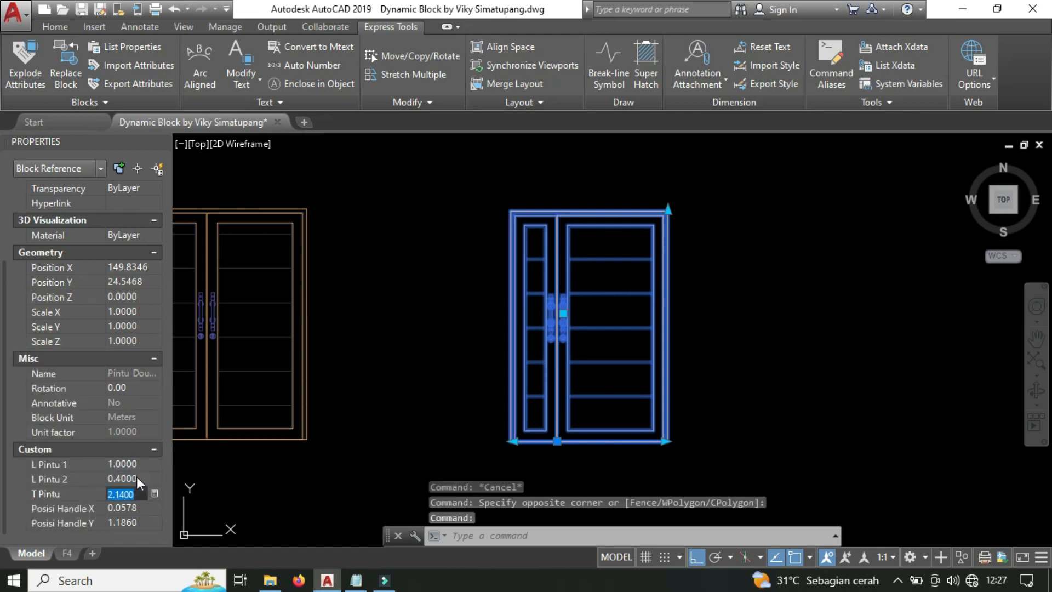
pyautogui.click(136, 467)
pyautogui.write('1.2')
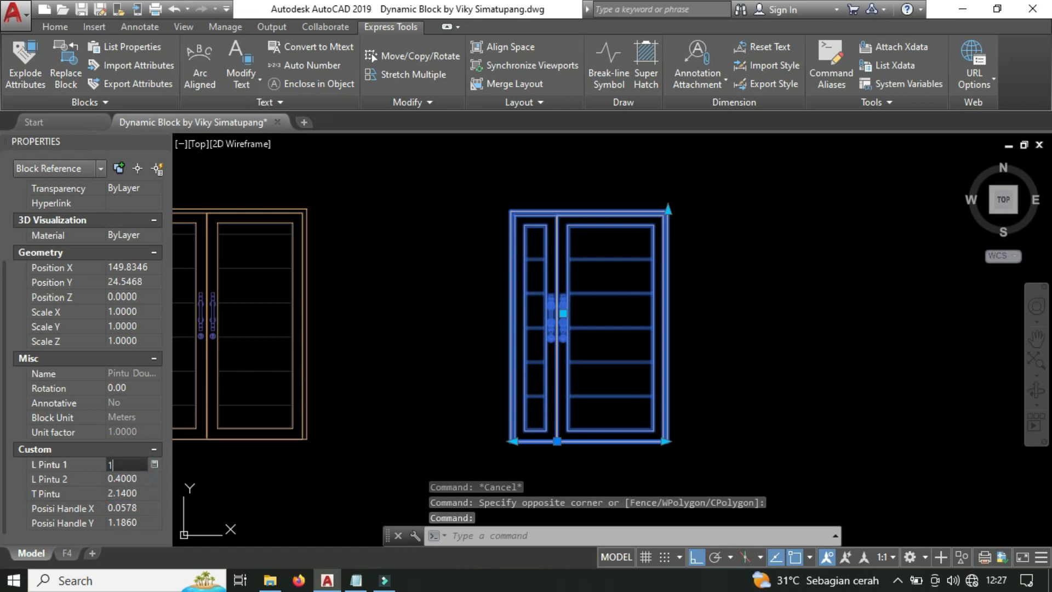
pyautogui.press('Return')
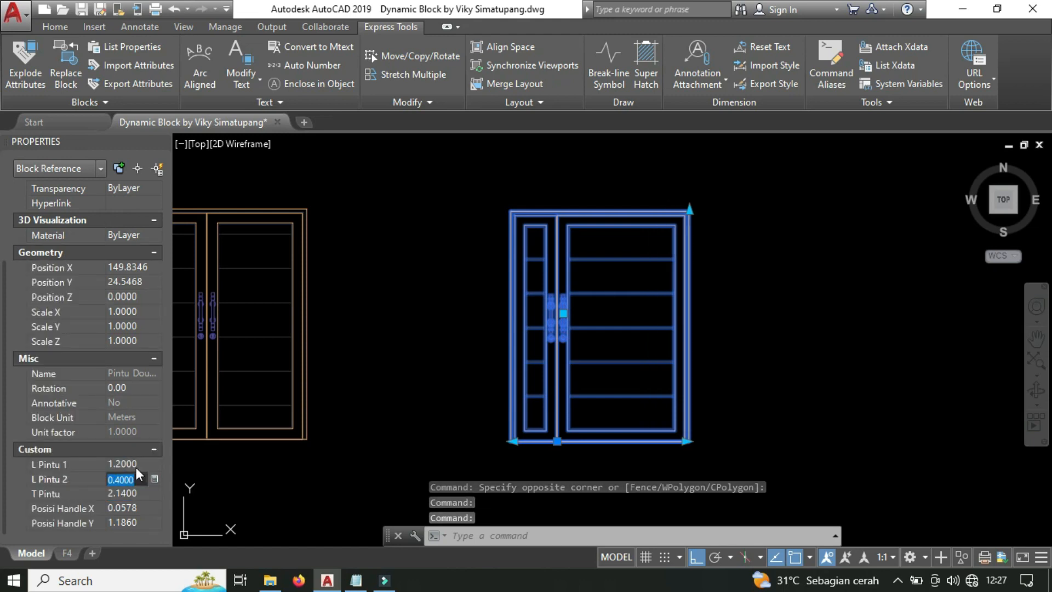
# Set the door's T Pintu height to 2.34 and Posisi Handle Y to 1.2, and deselect the block.
pyautogui.click(135, 494)
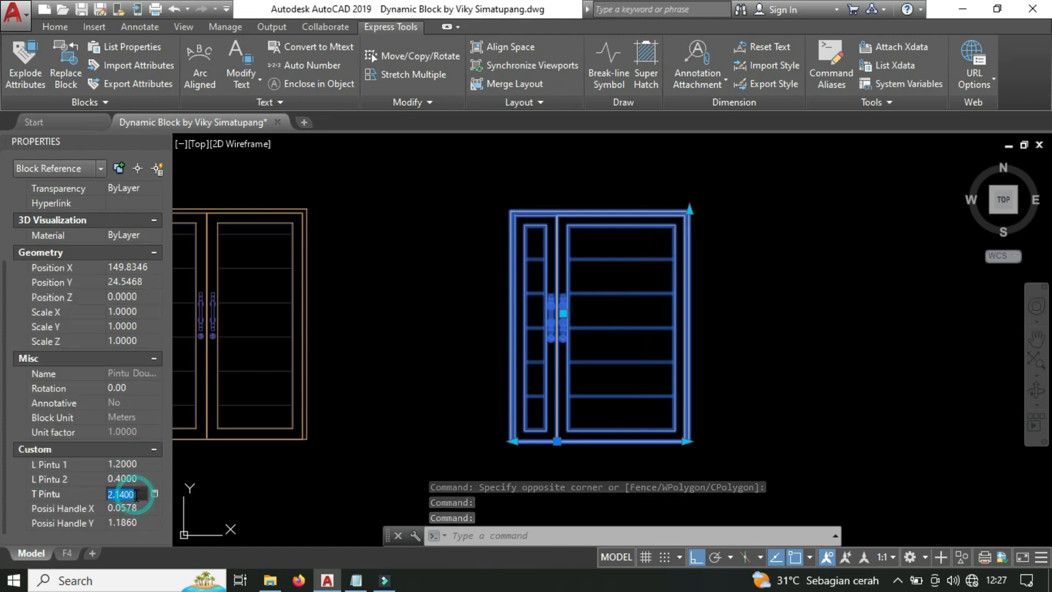
pyautogui.write('2.')
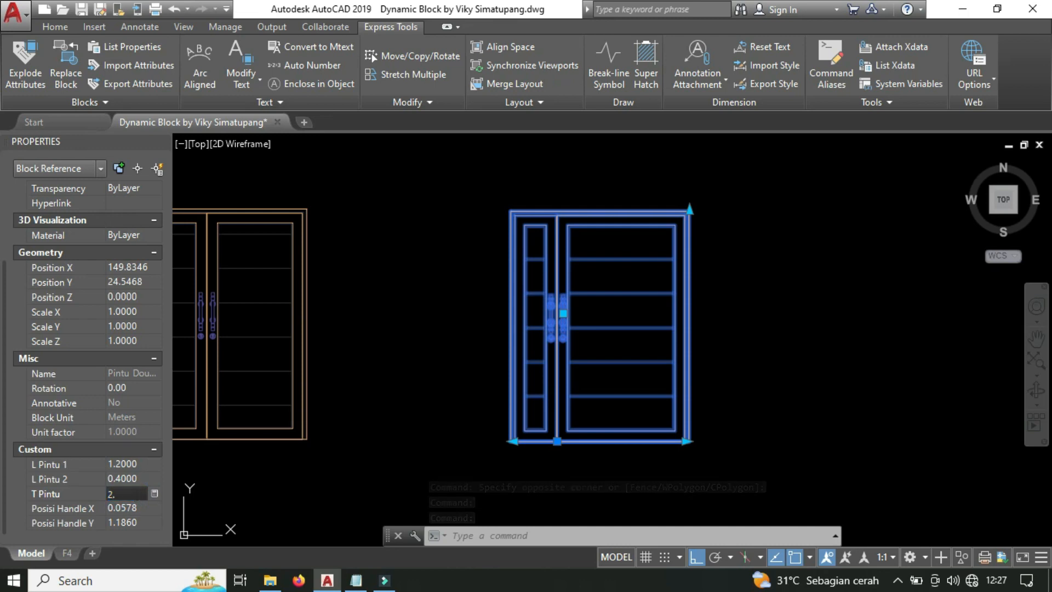
pyautogui.write('34')
pyautogui.press('Tab')
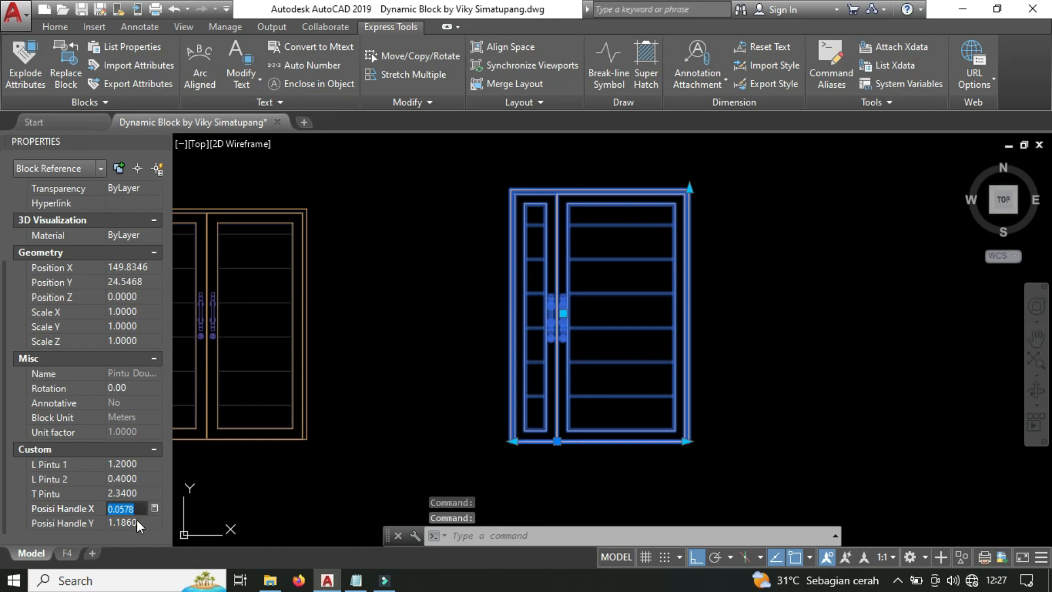
pyautogui.click(137, 519)
pyautogui.write('1')
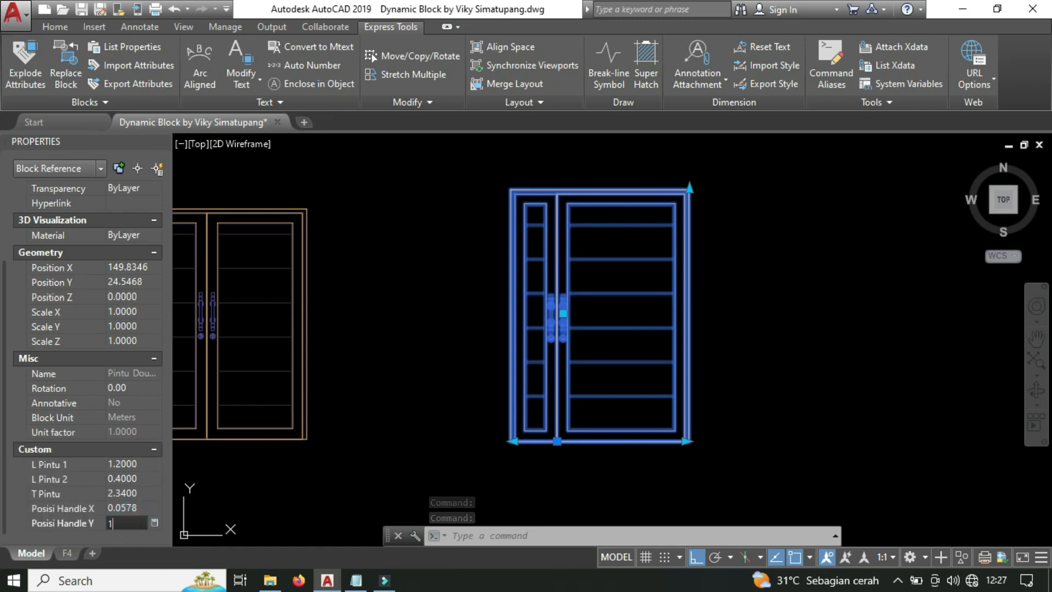
pyautogui.write('.2')
pyautogui.press('Return')
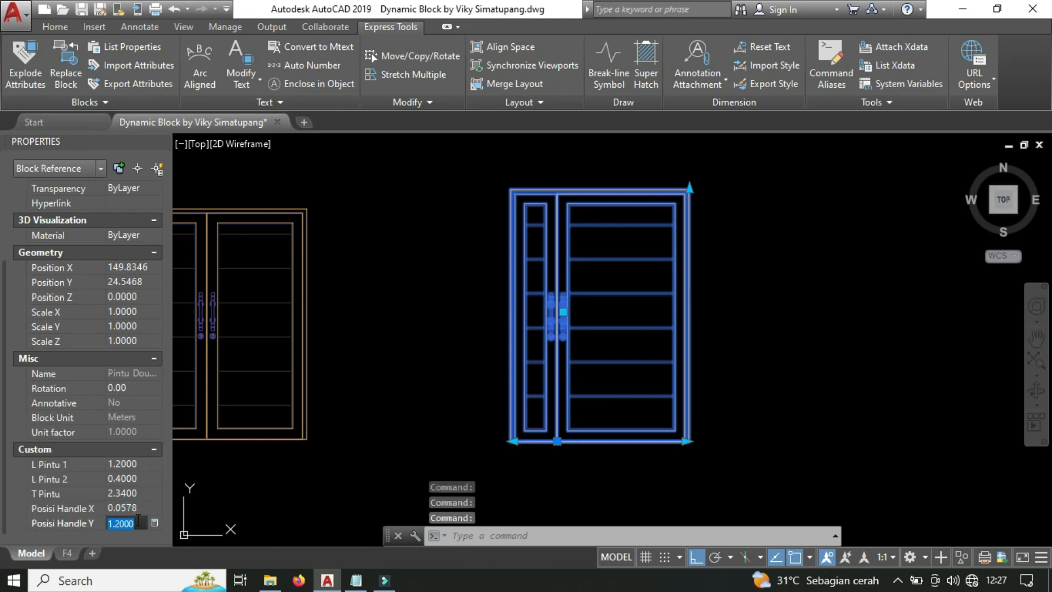
pyautogui.press('Escape')
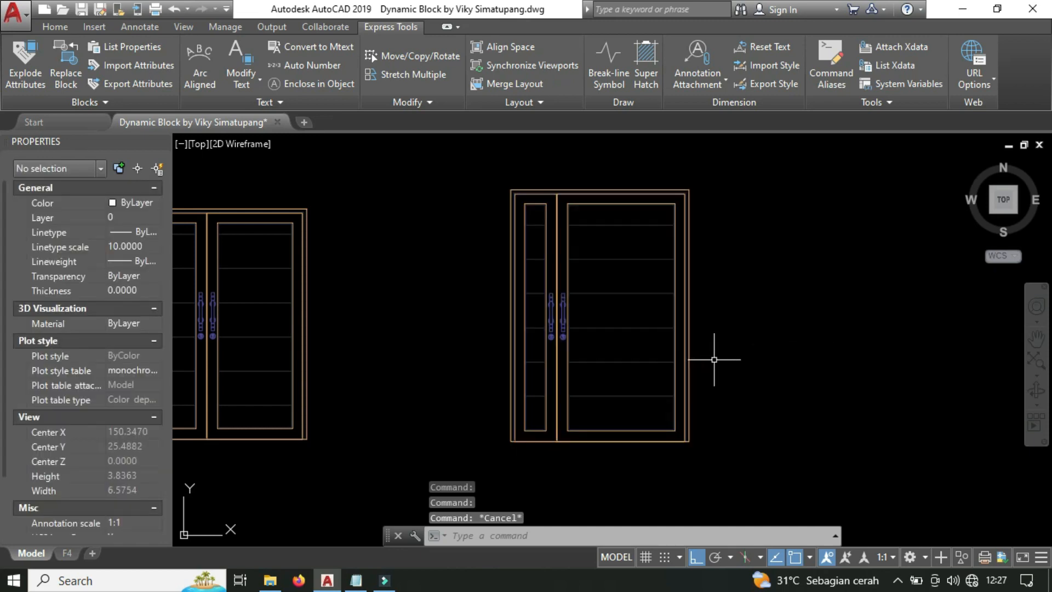
pyautogui.moveTo(695, 369); pyautogui.dragTo(674, 380, button='middle')
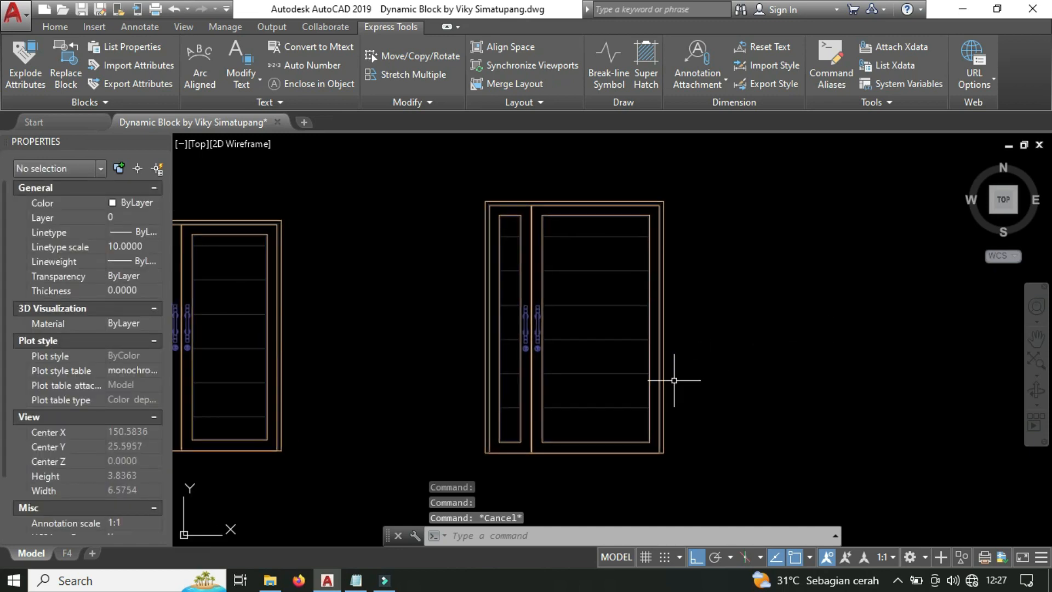